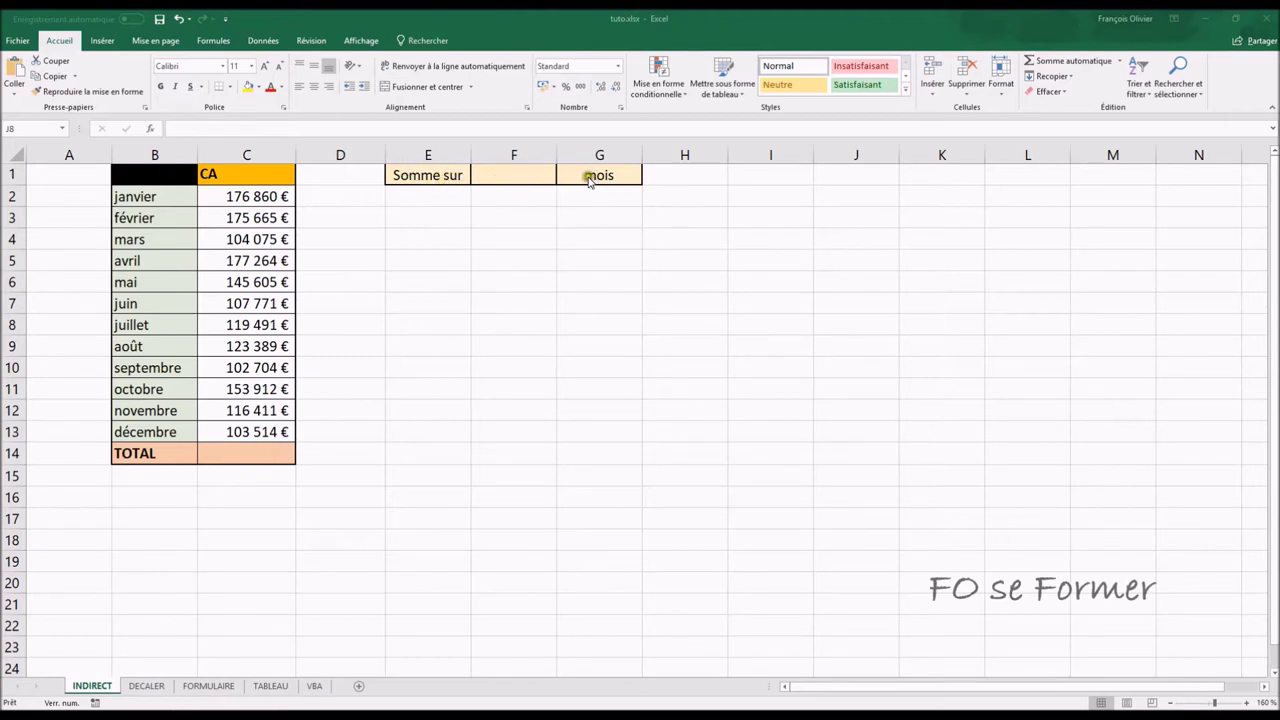
- Enter 3 in F1 and select C2:C4 to check their sum in the status bar
left_click(518, 175)
type("3")
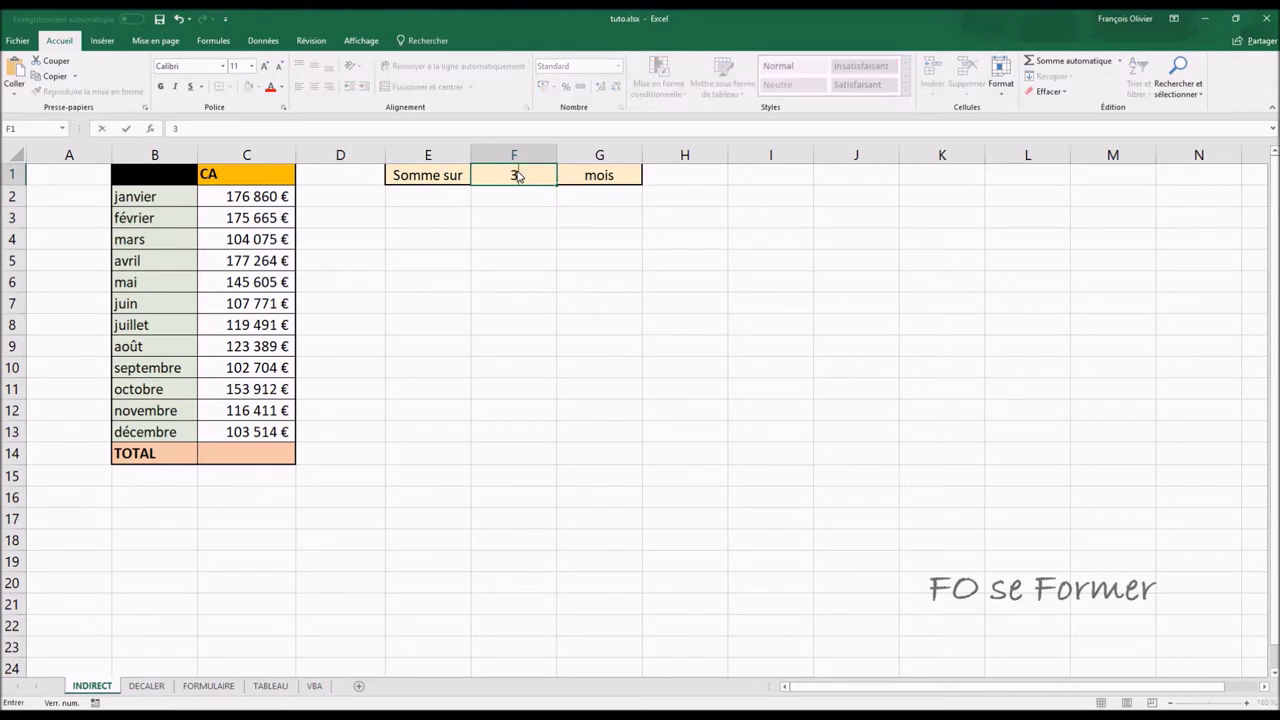
left_click_drag(237, 193, 238, 232)
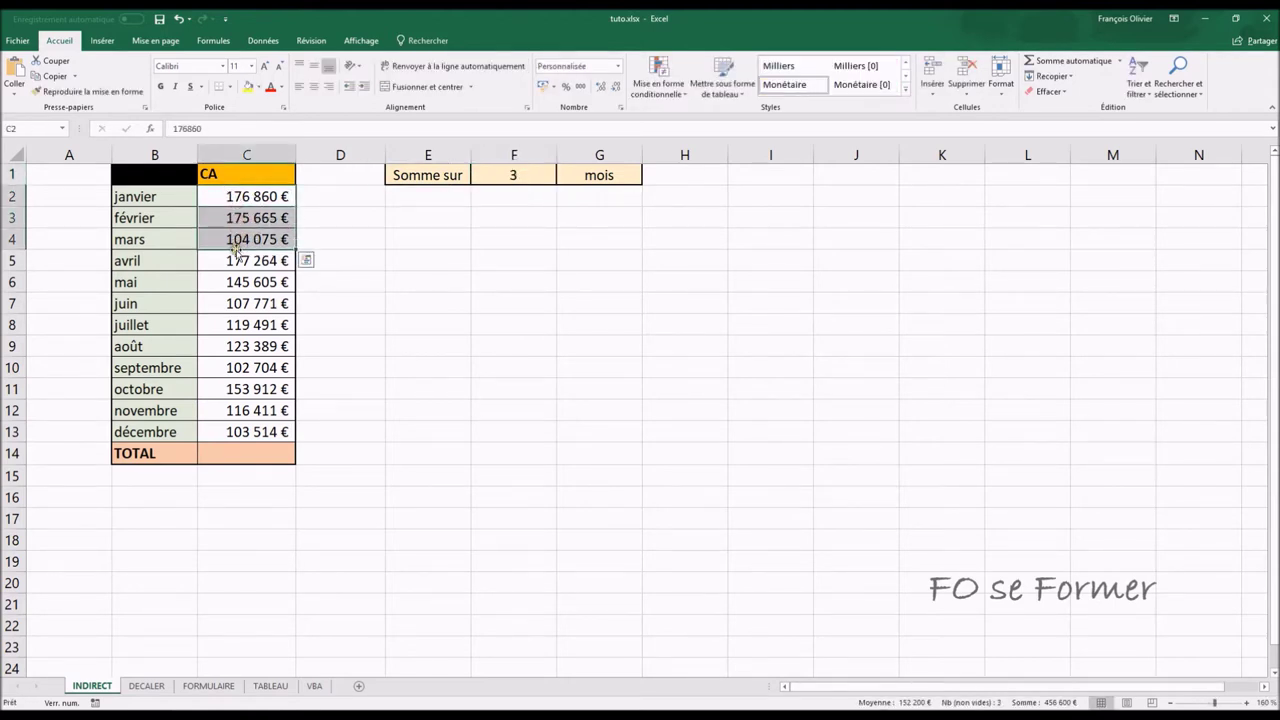
- Change F1 to 9 and select C2:C10, the first nine months of CA
left_click(513, 175)
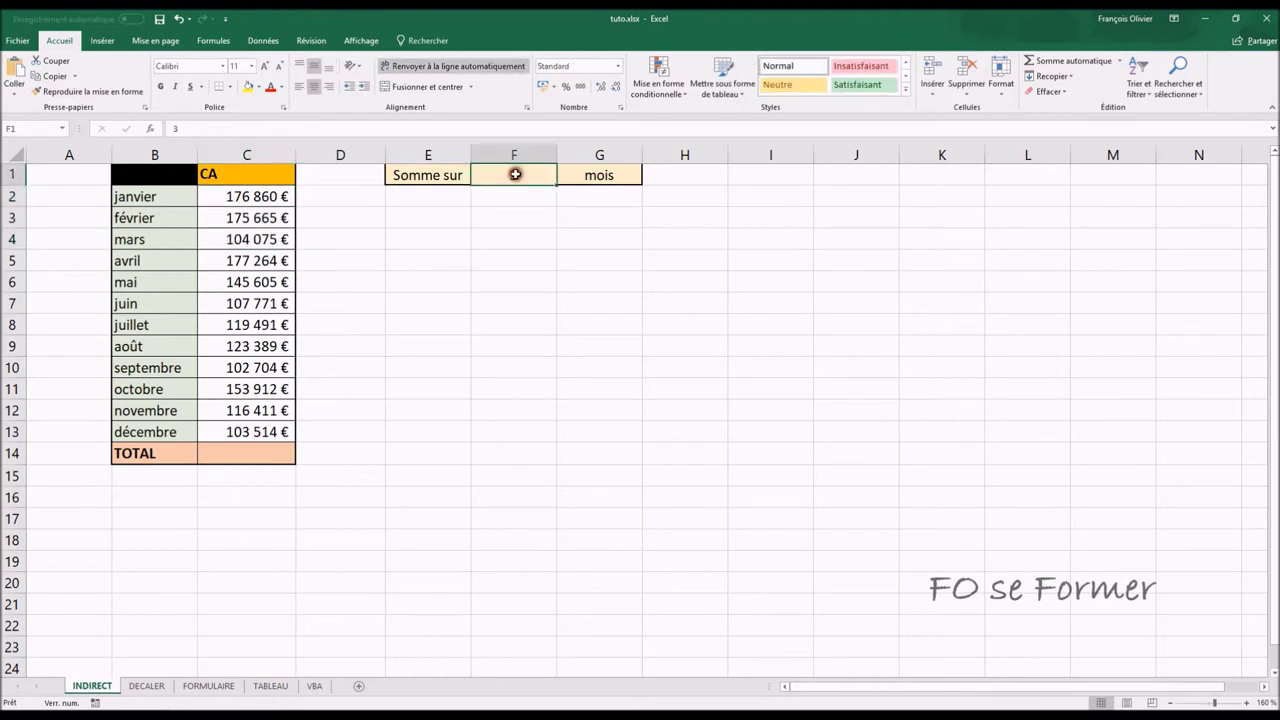
type("9")
key("Return")
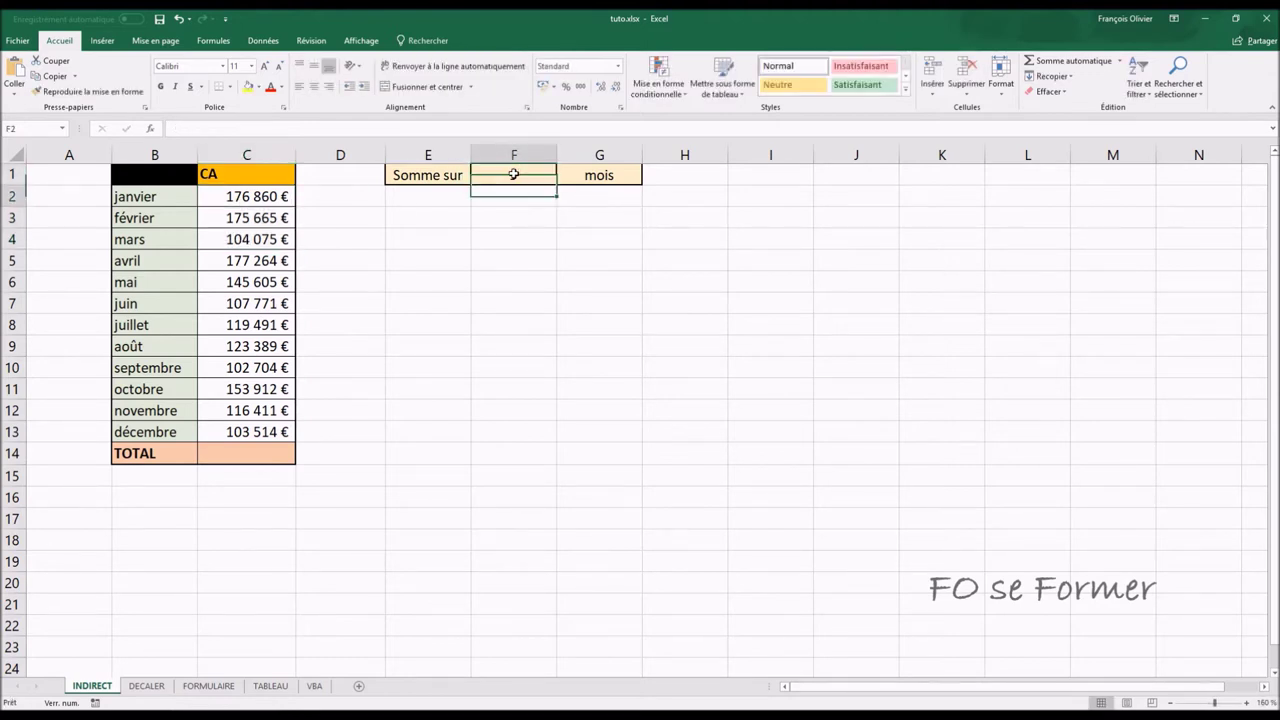
left_click_drag(266, 206, 241, 367)
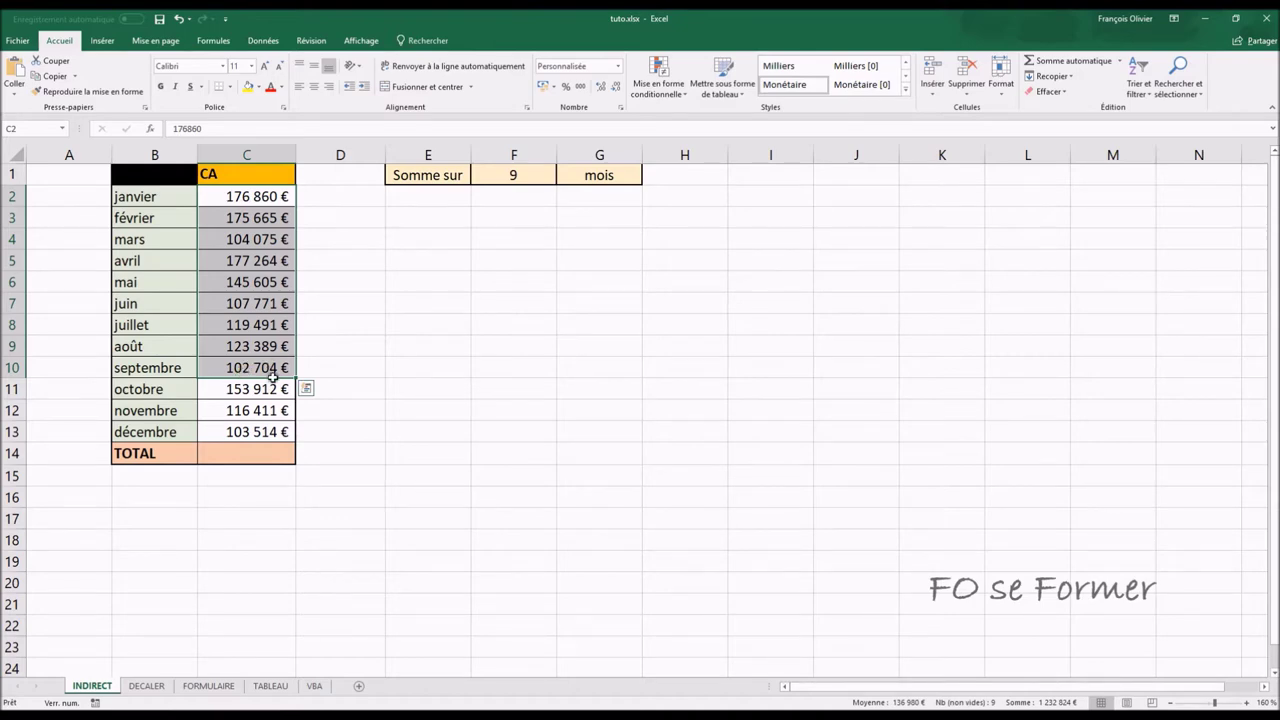
- In C14, begin the TOTAL formula =somme(indirect("C with the range still unfinished
left_click(252, 454)
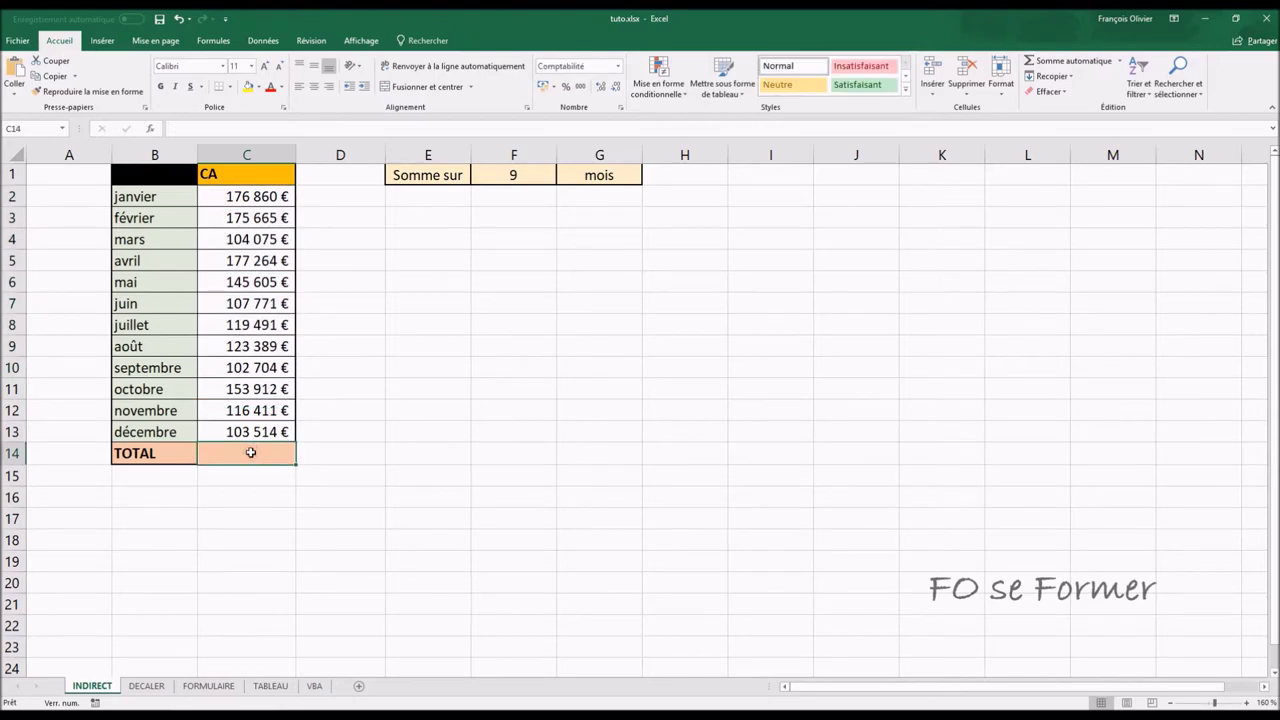
type("=")
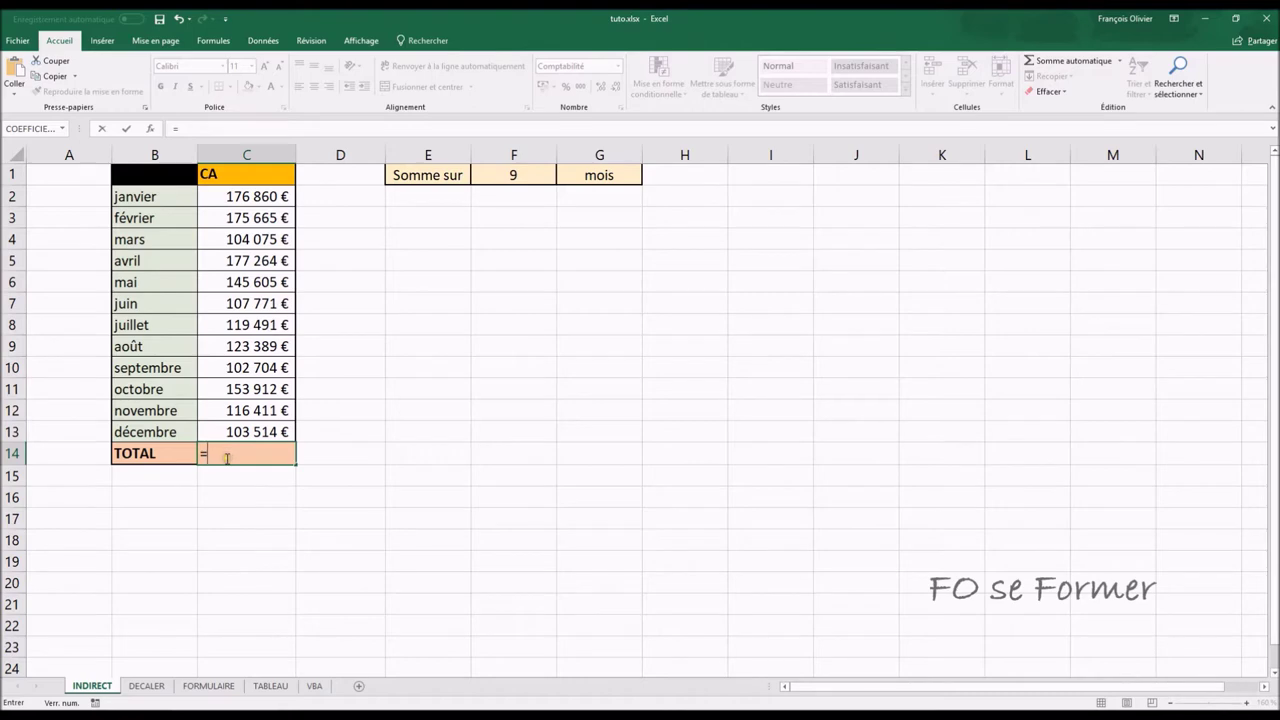
type("somme")
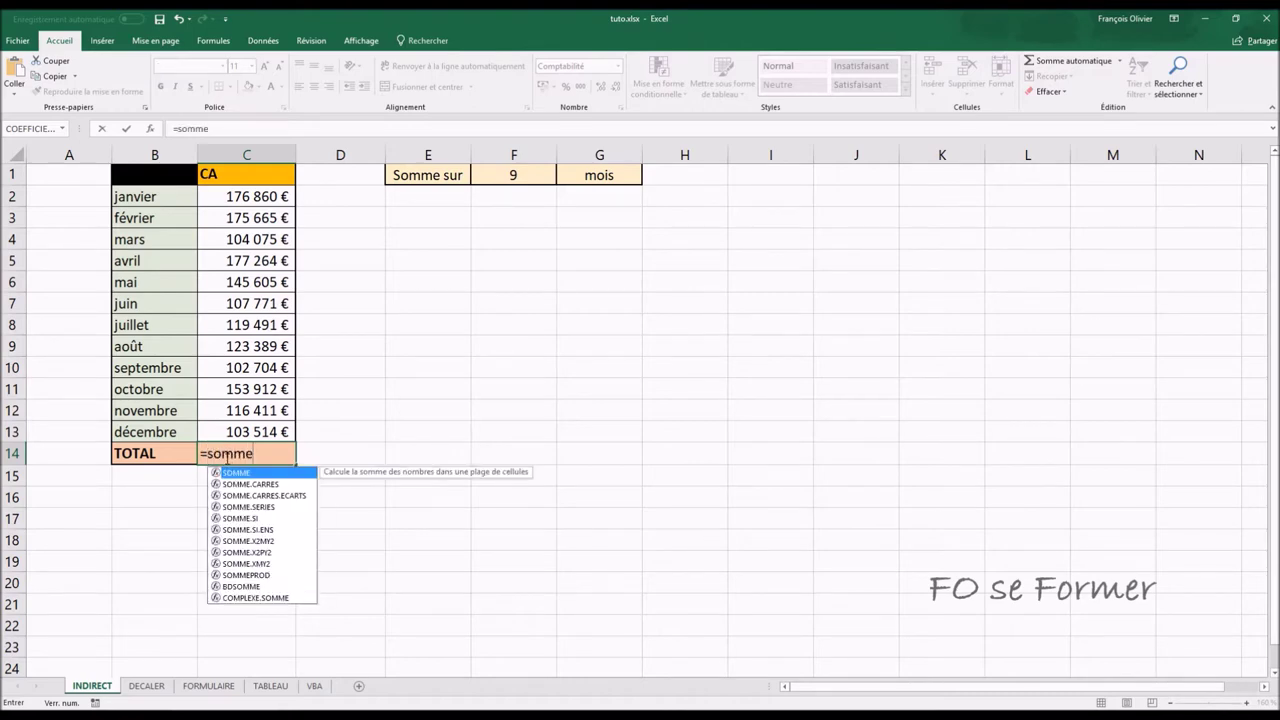
type("(")
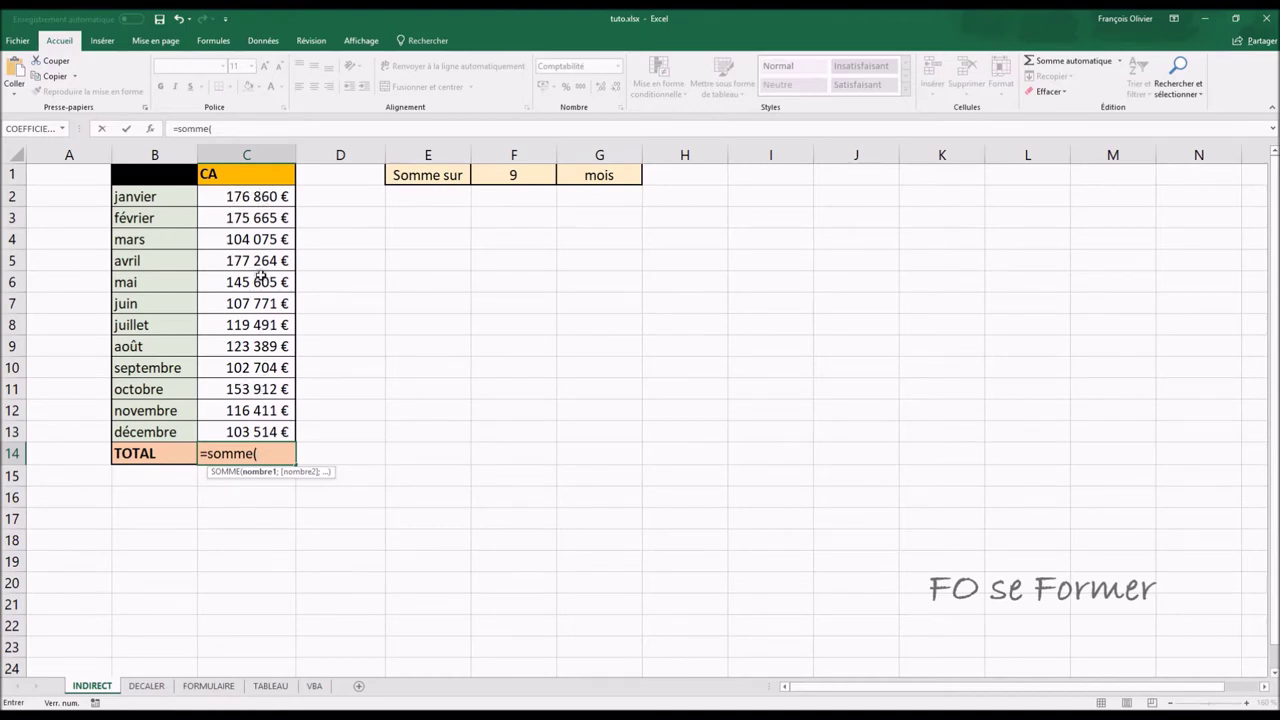
type("indire")
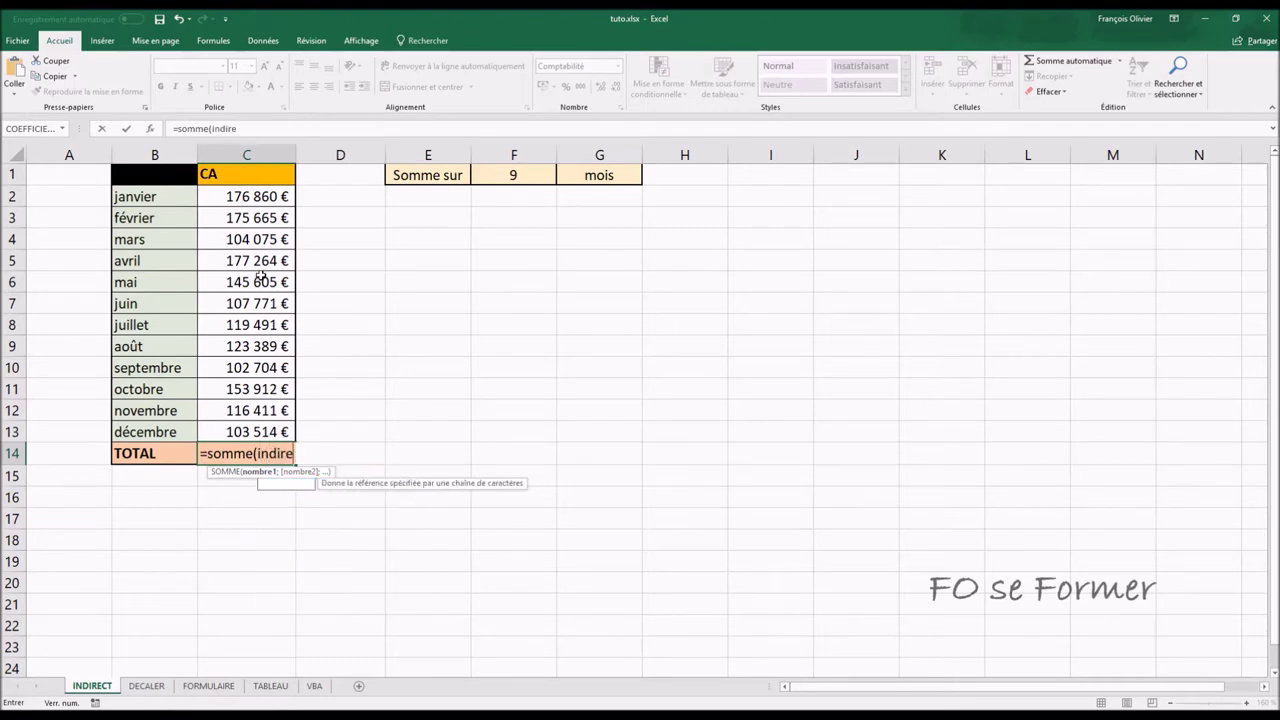
type("ct")
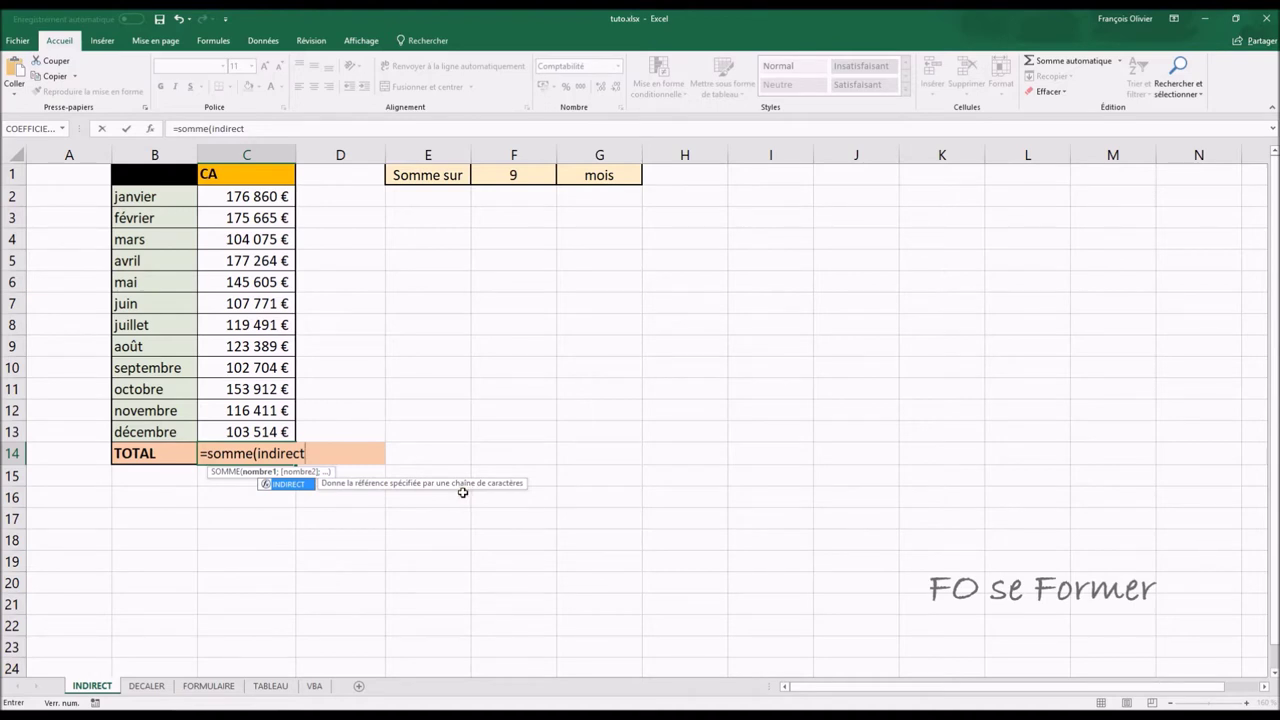
type("(")
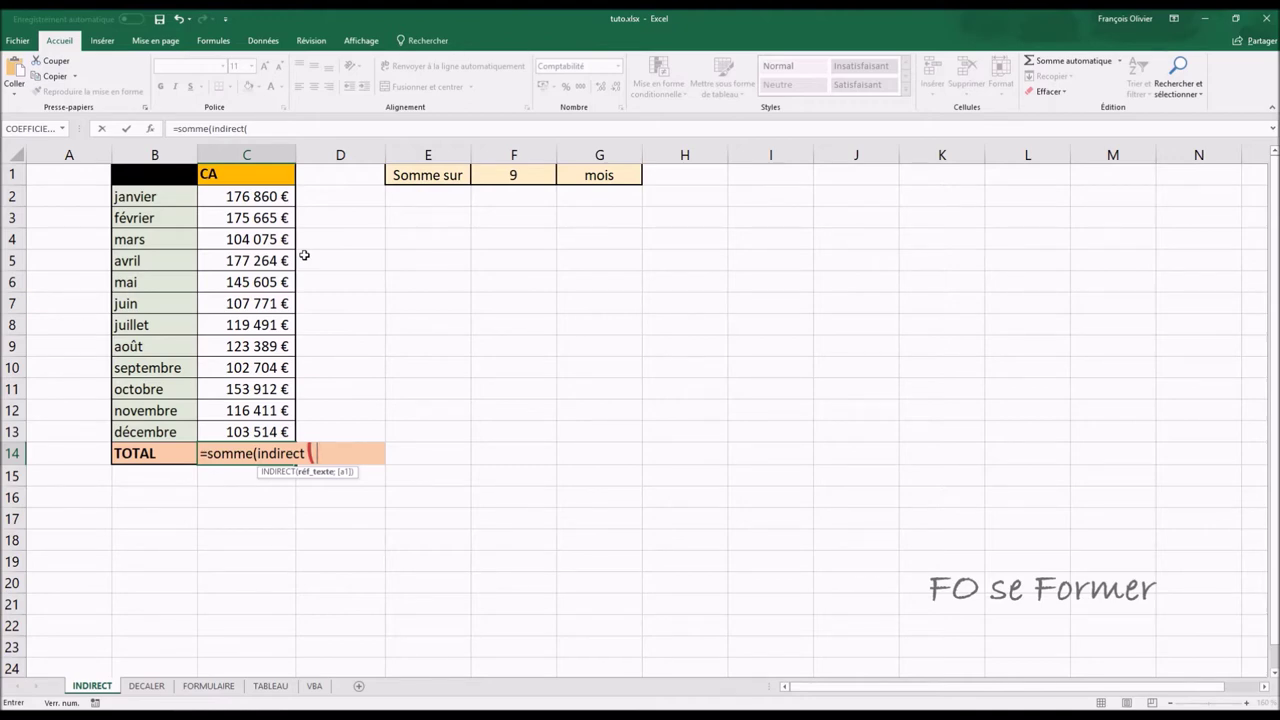
type("\"")
type("C2:C\"&")
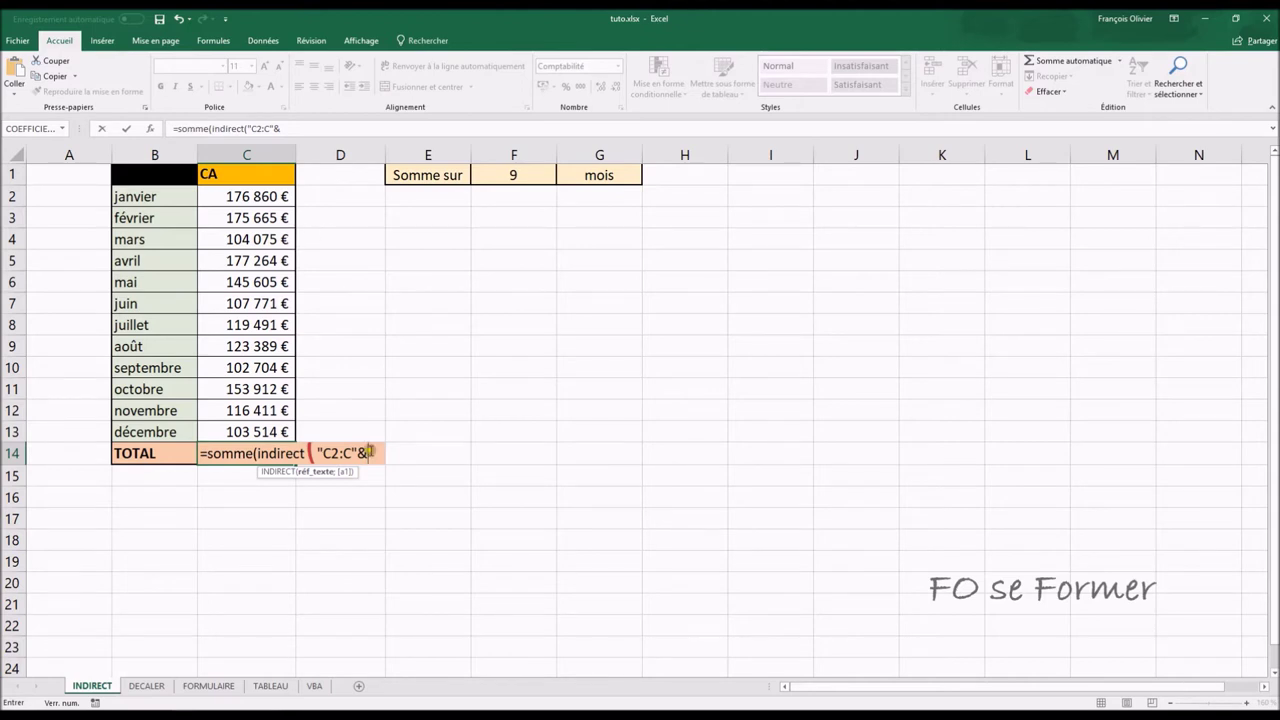
- Complete and commit =somme(indirect("C2:C"&F1+1)) in C14, totalling 1 232 824 €
left_click(519, 178)
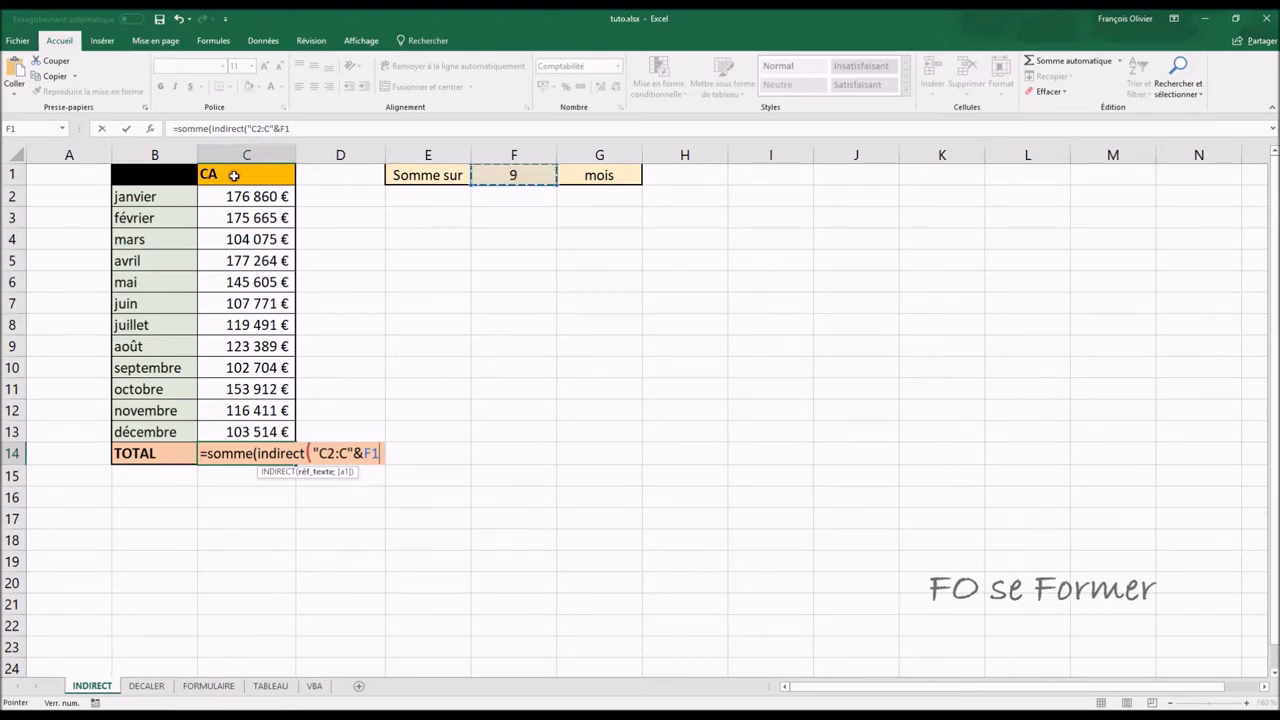
type("+1")
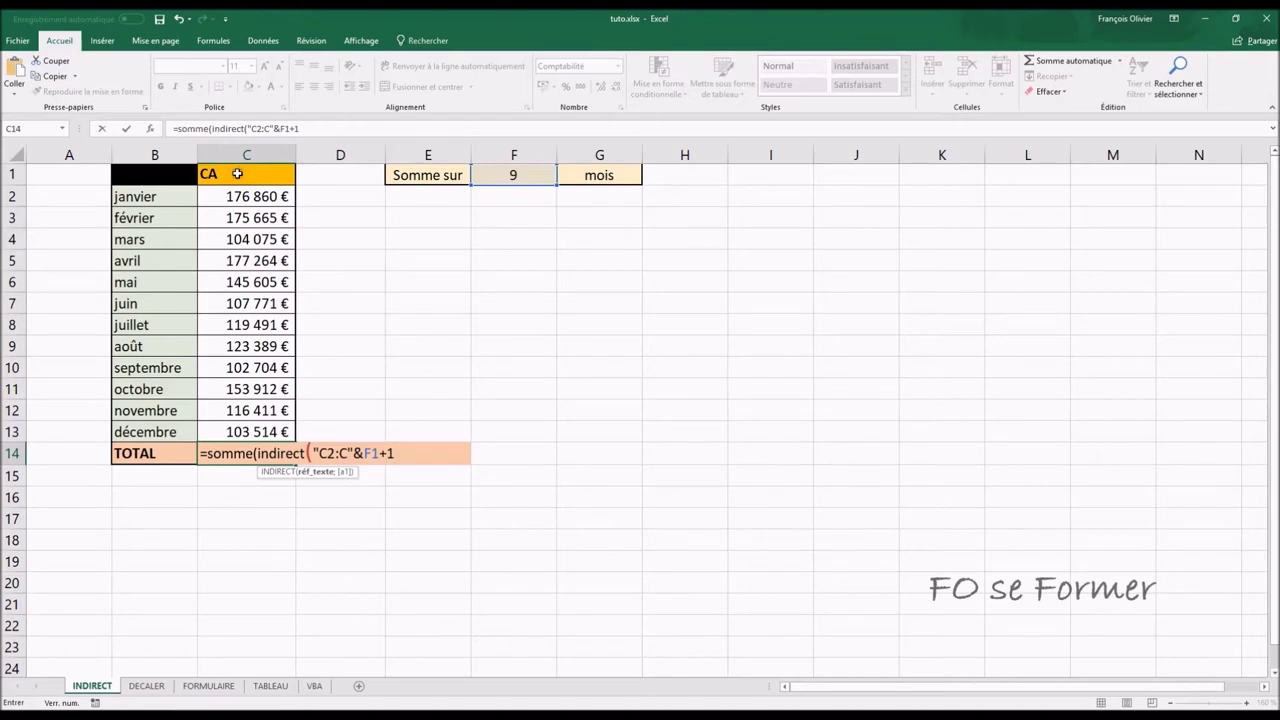
left_click(336, 455)
type(")")
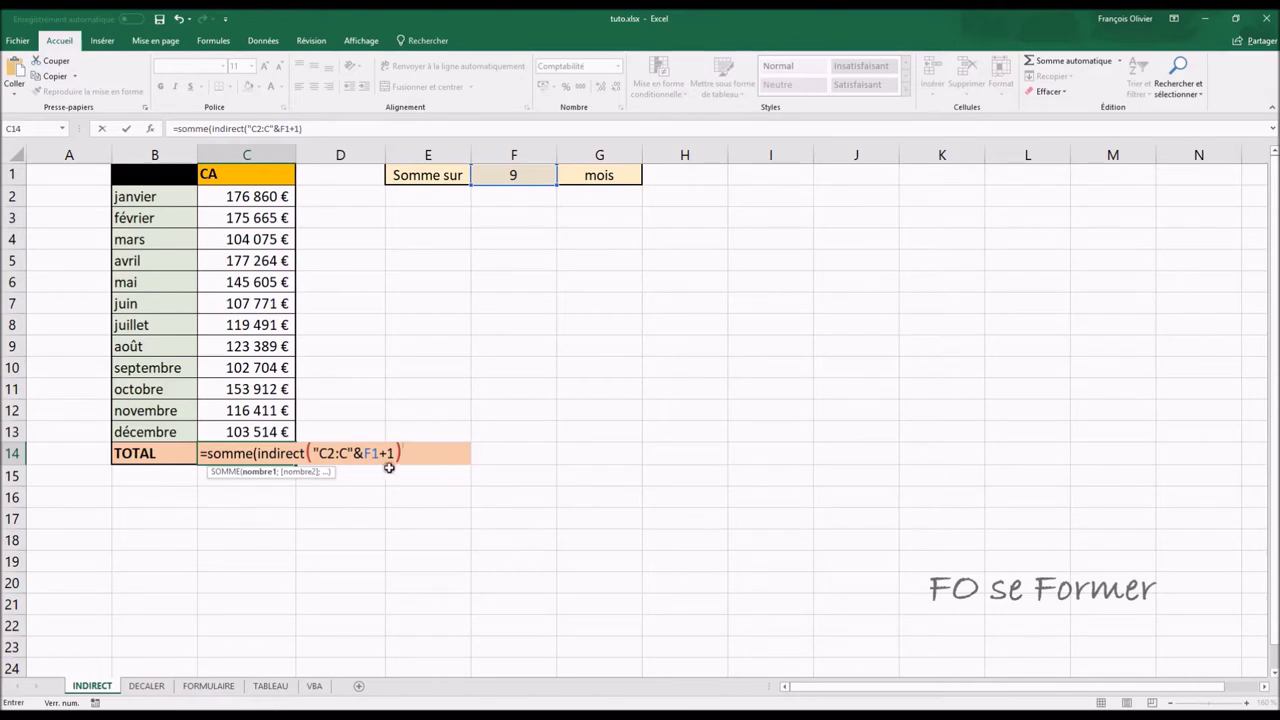
type(")")
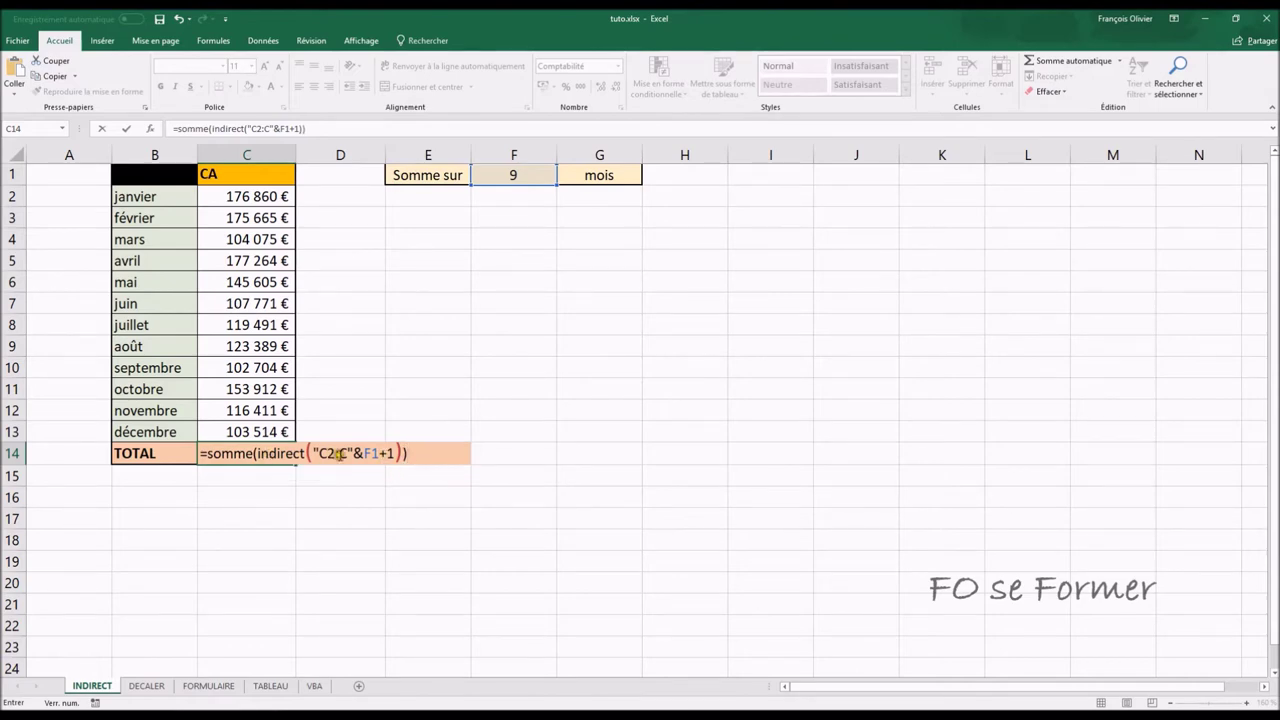
left_click(425, 453)
key("Return")
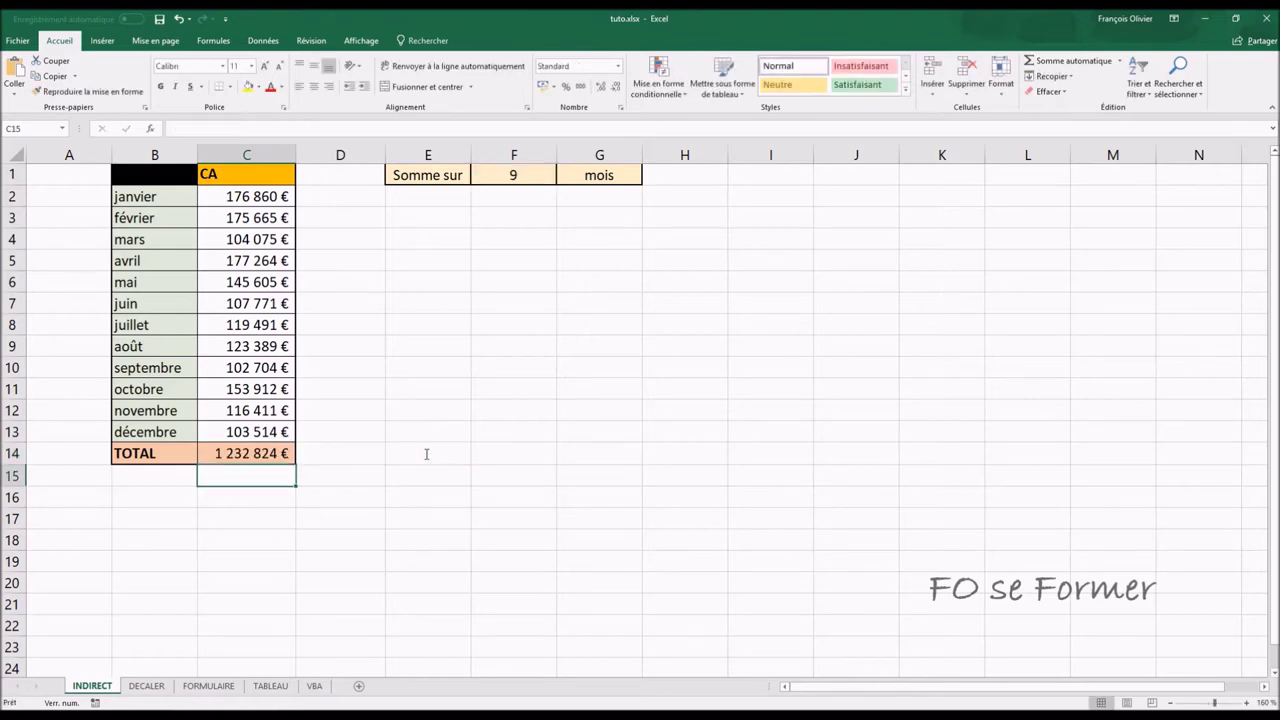
- Test the total by setting F1 to 1, then to 4
left_click(500, 177)
type("1")
key("Return")
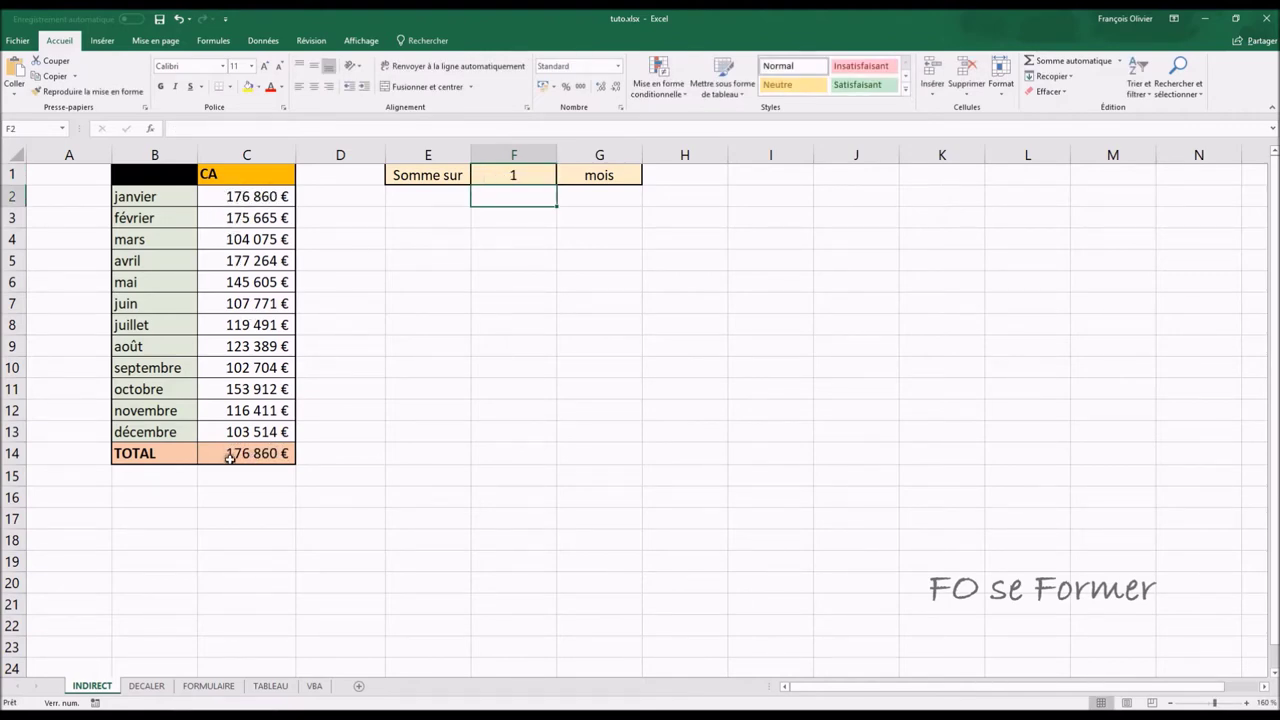
left_click(488, 174)
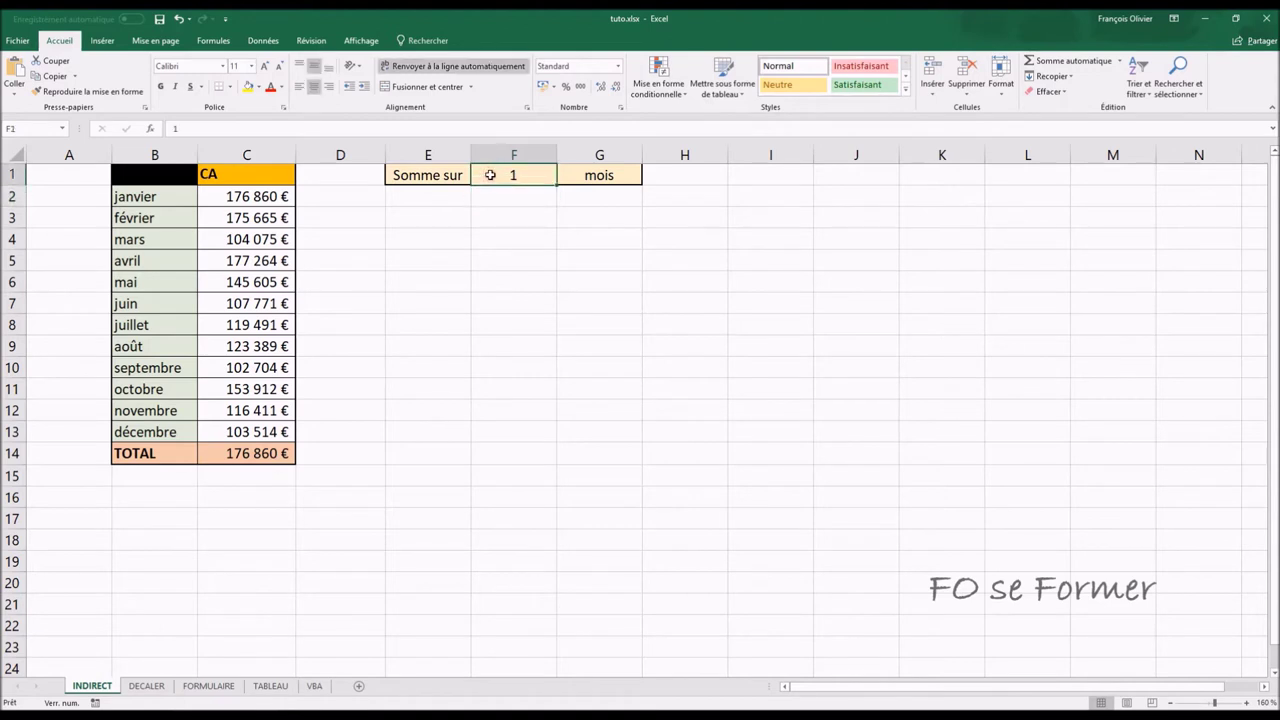
key("BackSpace")
type("4")
key("Return")
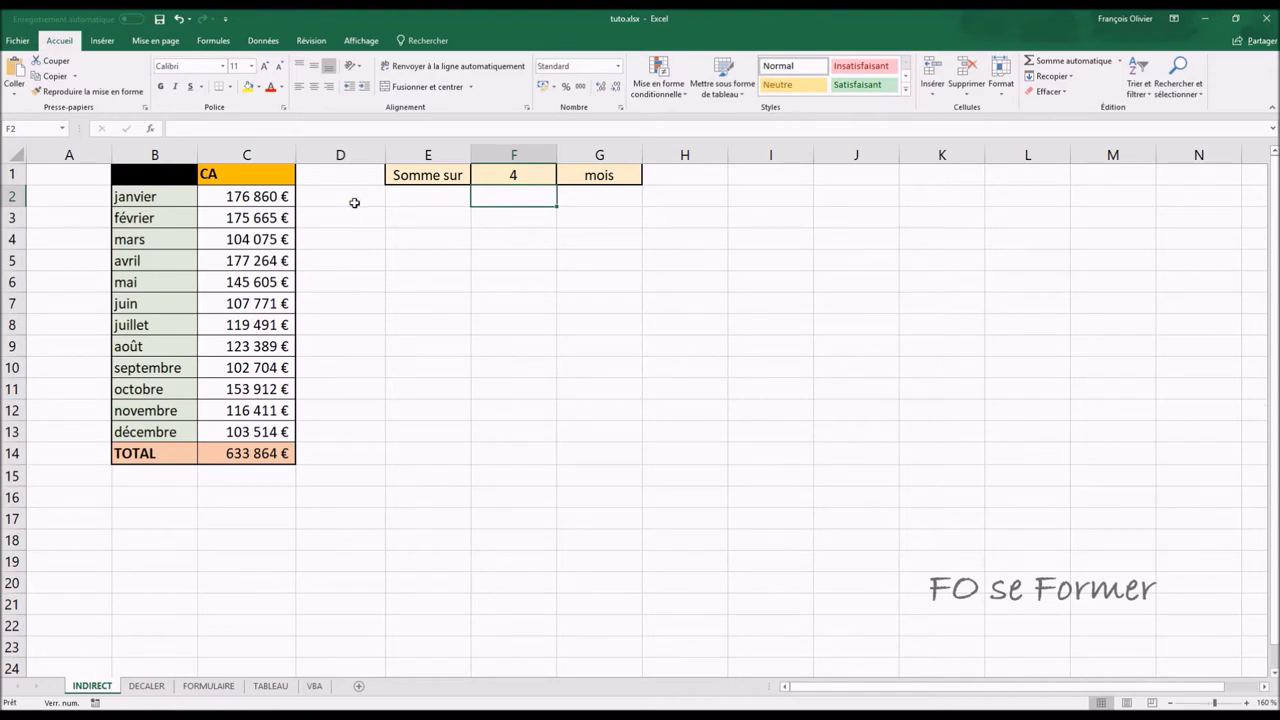
- Add a check AutoSum in D14 over C2:C13
left_click(345, 450)
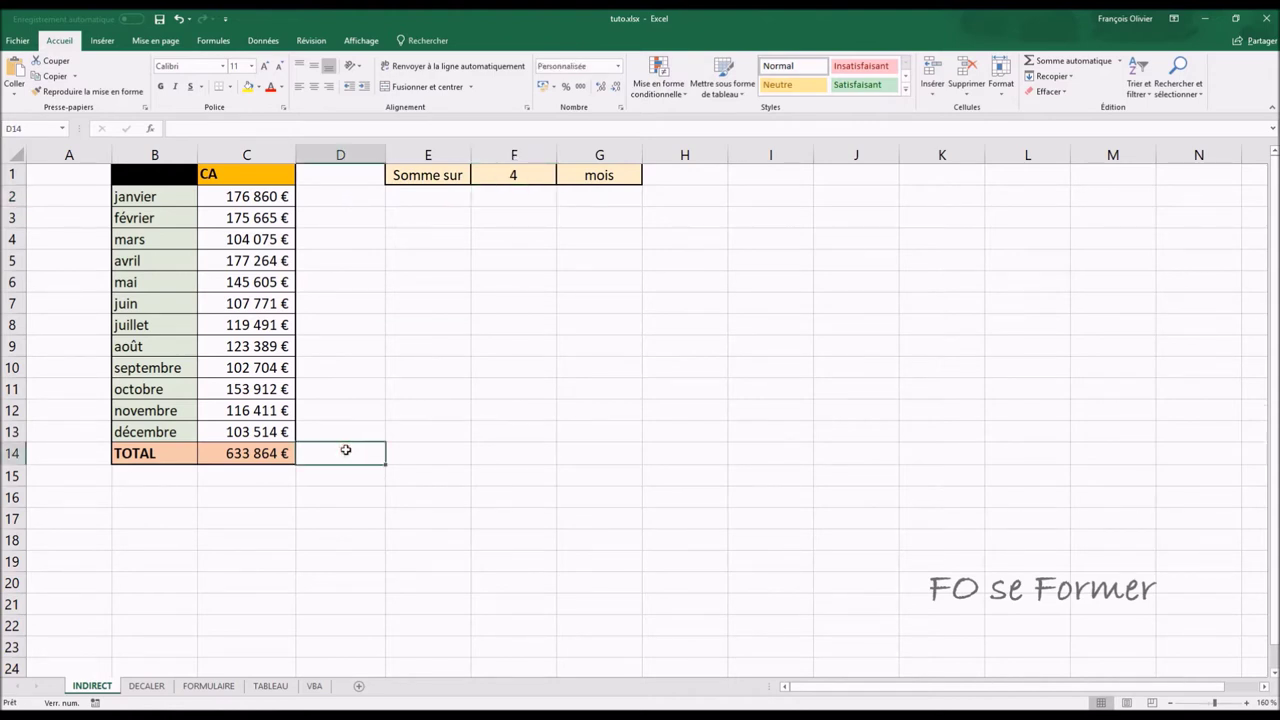
left_click(1052, 60)
left_click_drag(265, 200, 265, 431)
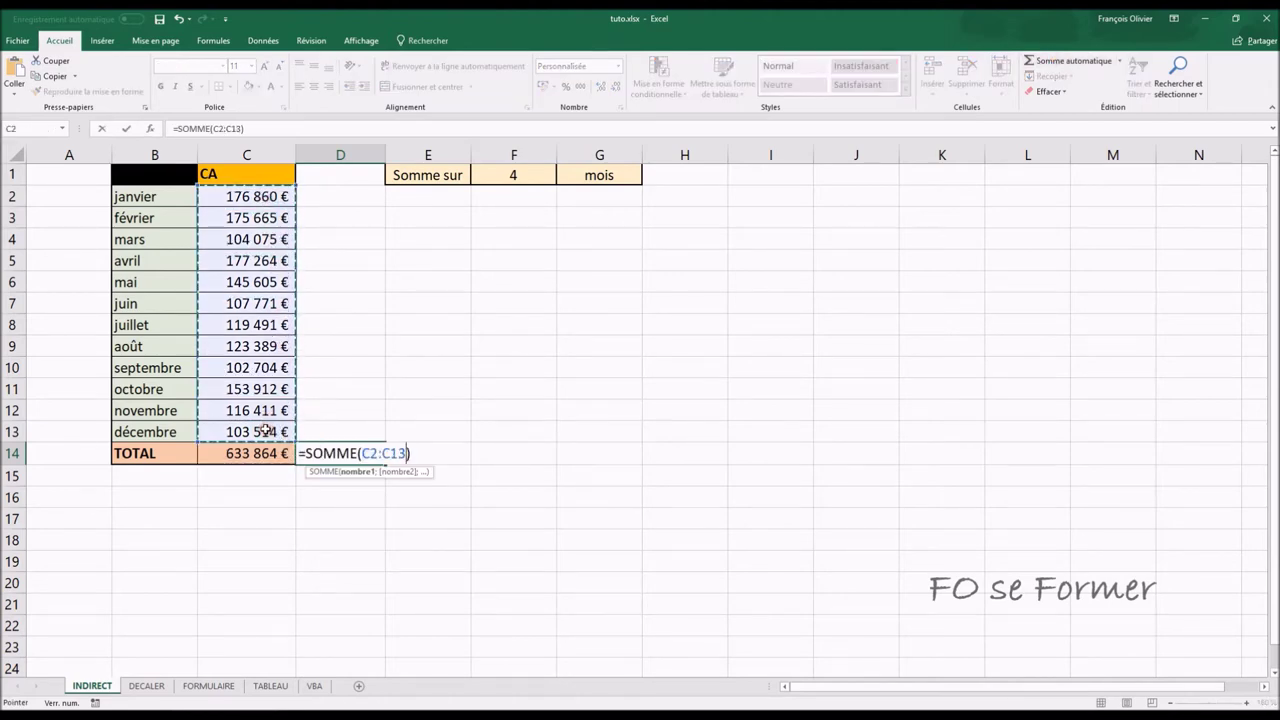
key("Return")
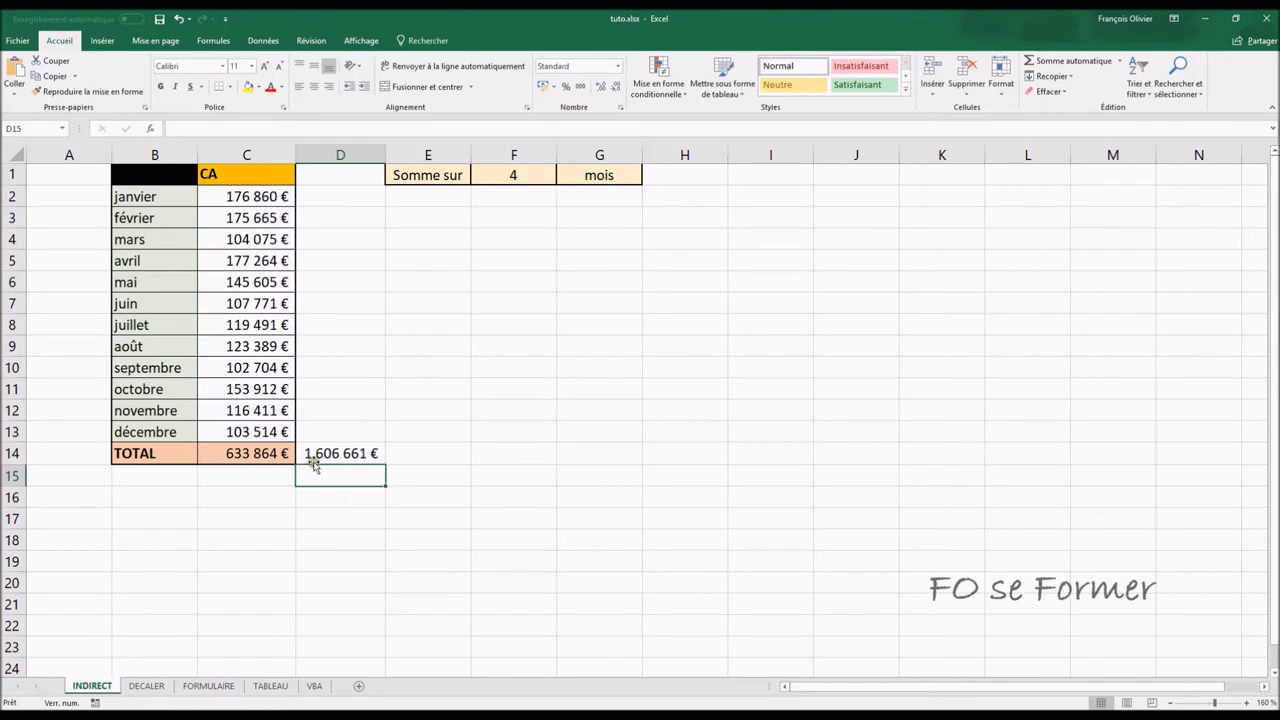
- Set F1 to 12 so the total is 1 606 661 €, then clear the D14 check sum
left_click(530, 177)
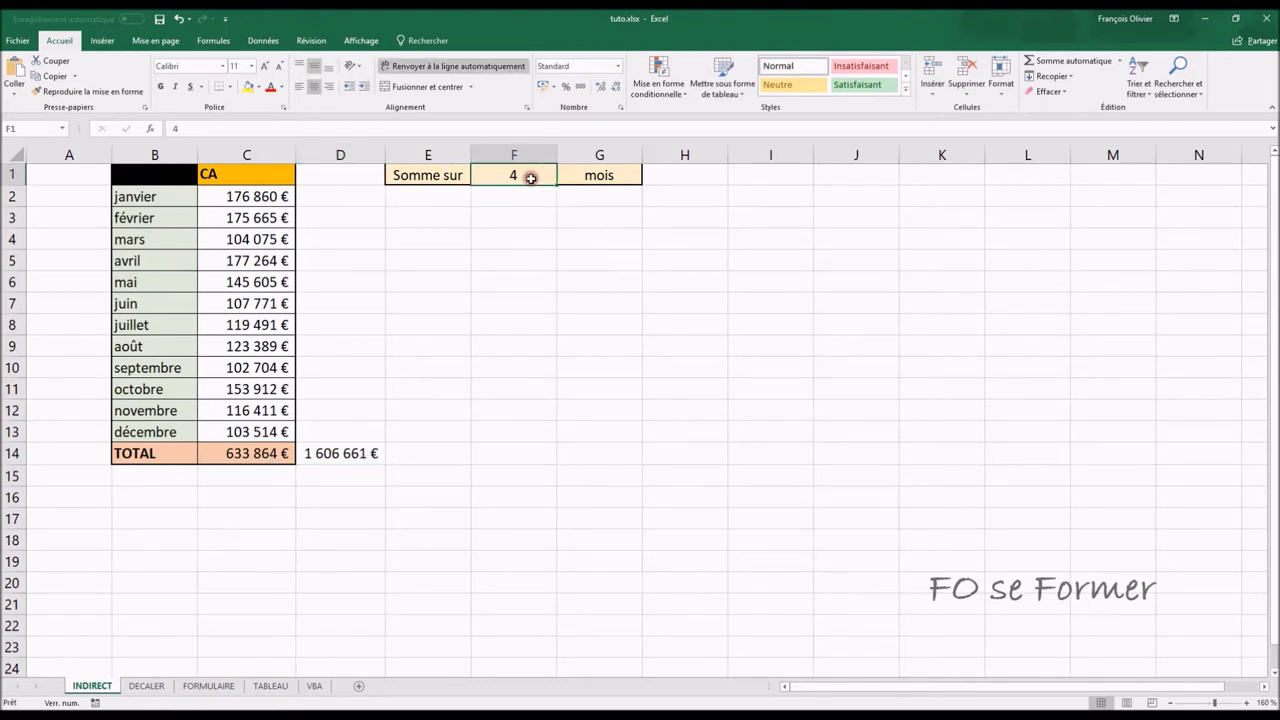
type("12")
key("Return")
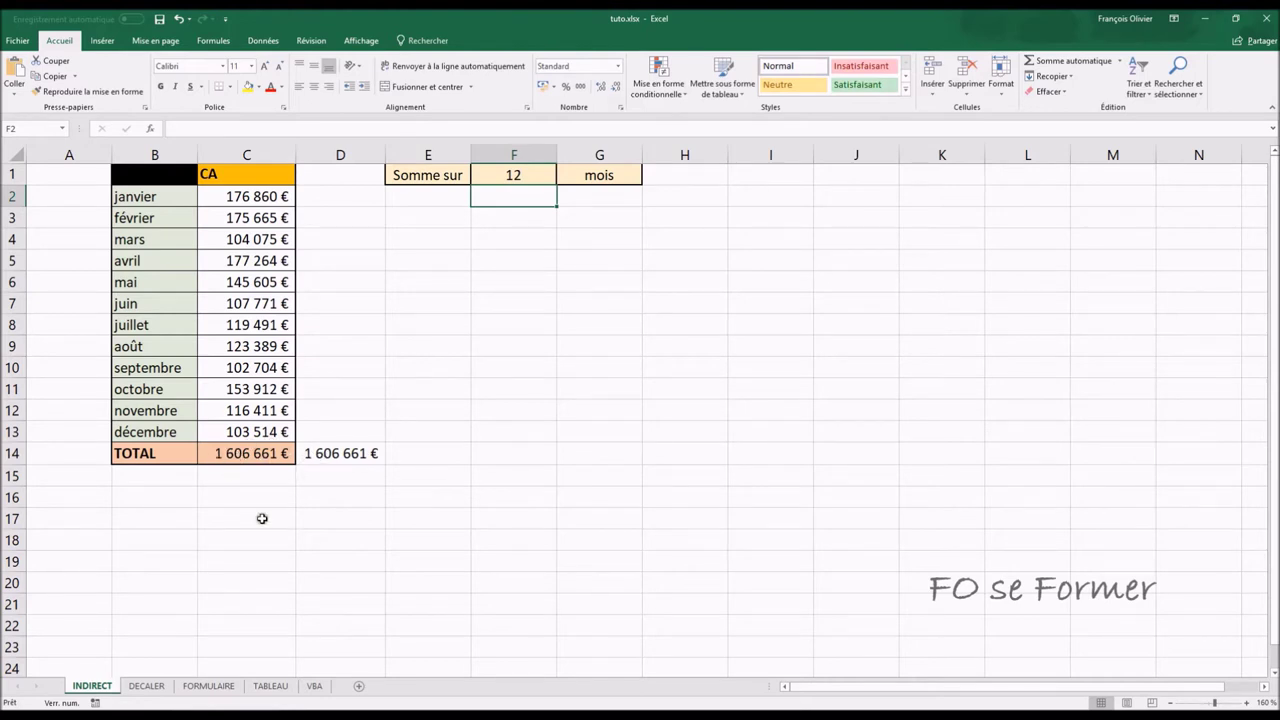
left_click(335, 446)
key("Delete")
left_click(357, 523)
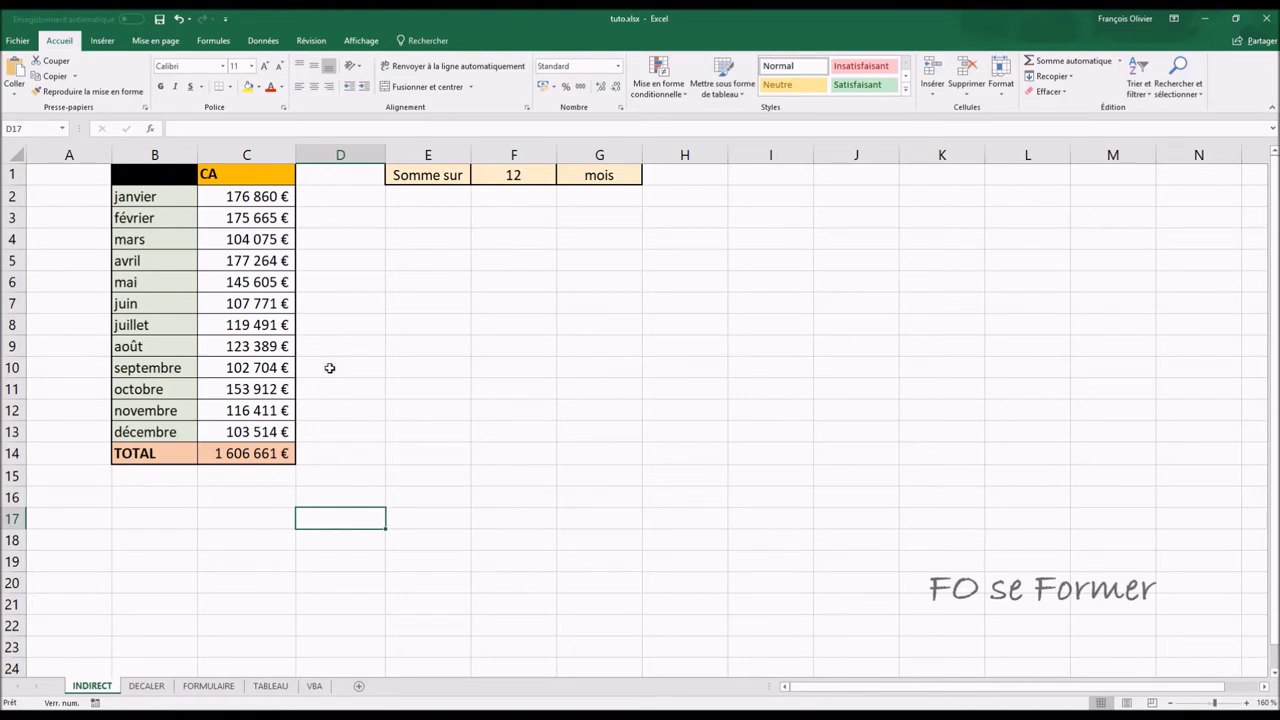
- Give C2 a formula rule =$F$1=1 with light blue fill, then select C2:C3
left_click(268, 197)
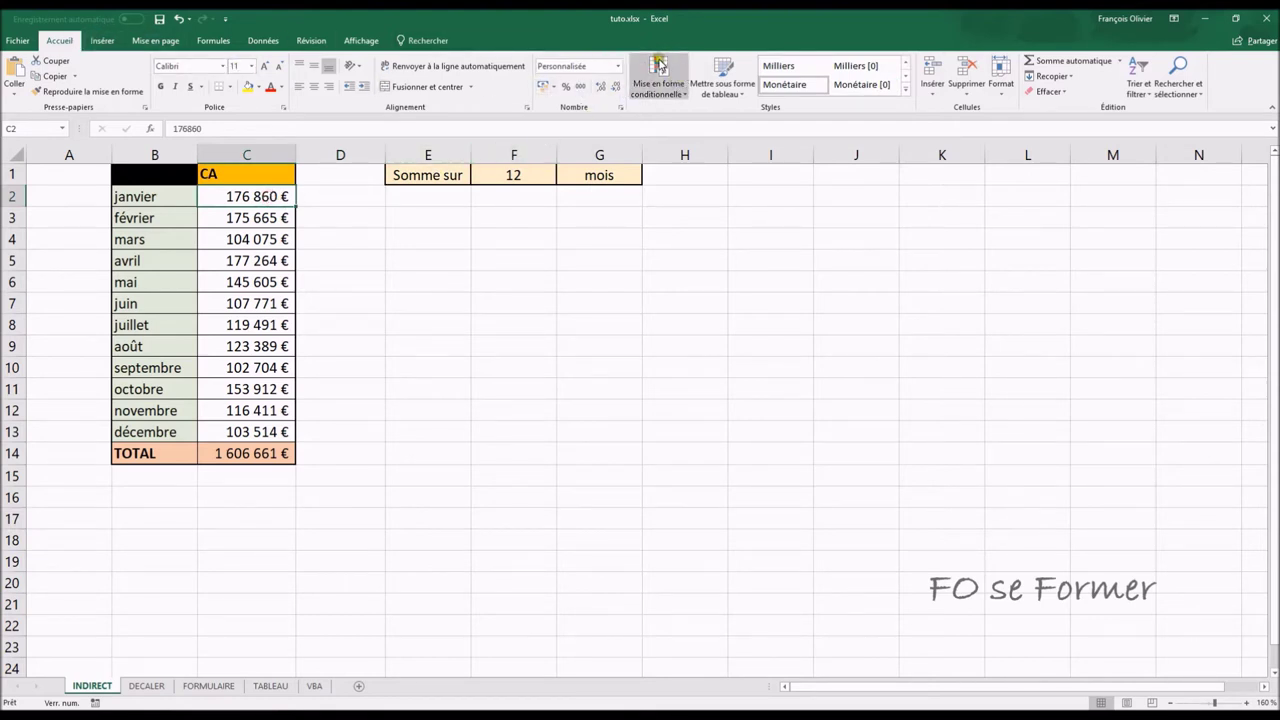
left_click(659, 66)
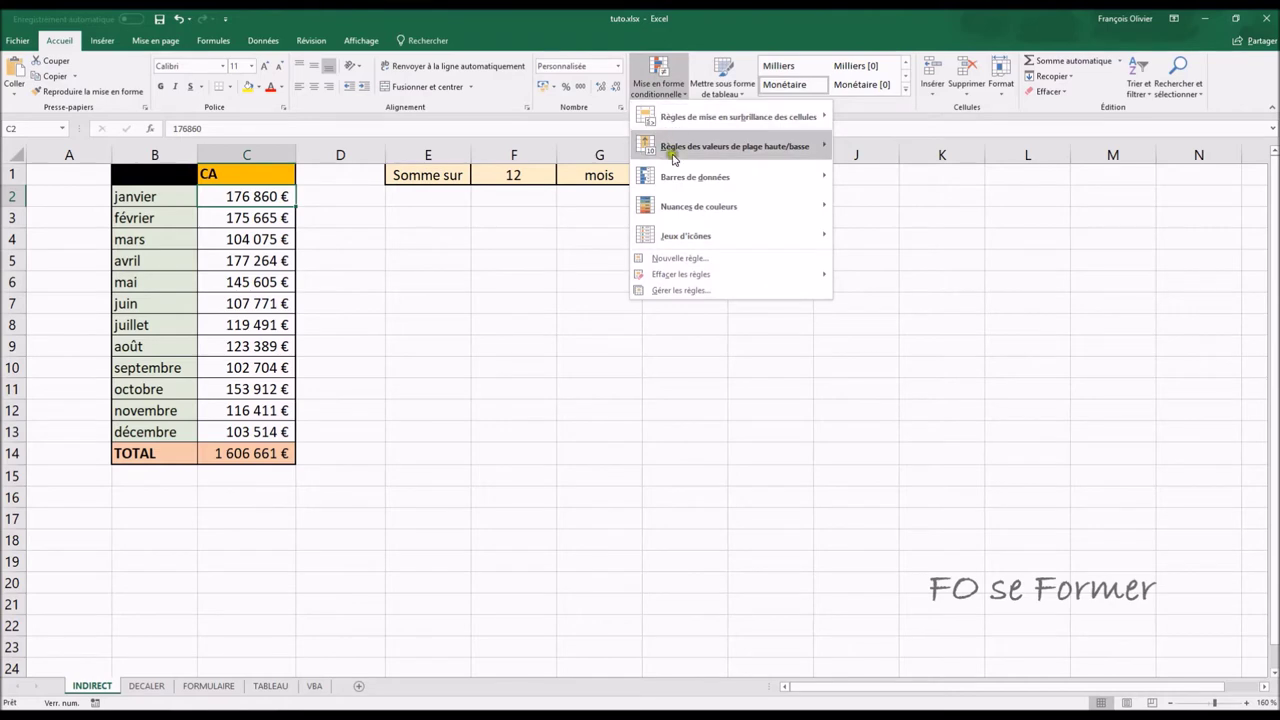
left_click(677, 258)
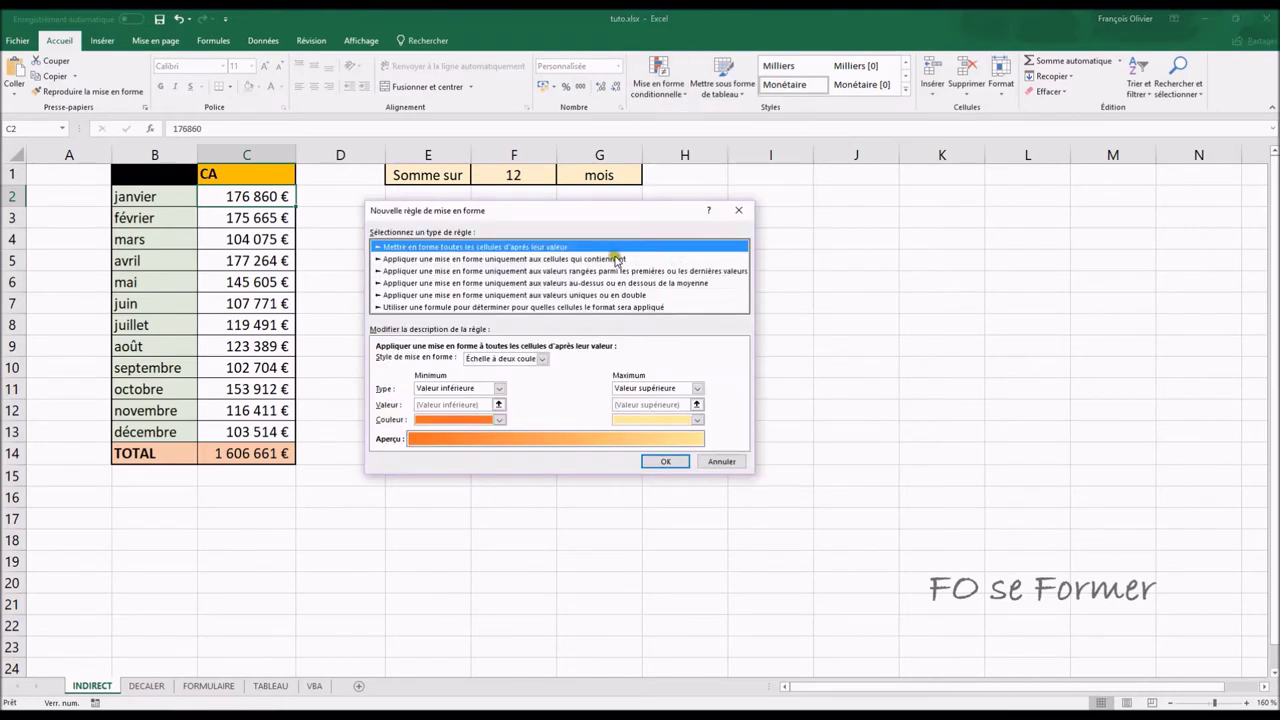
left_click(460, 308)
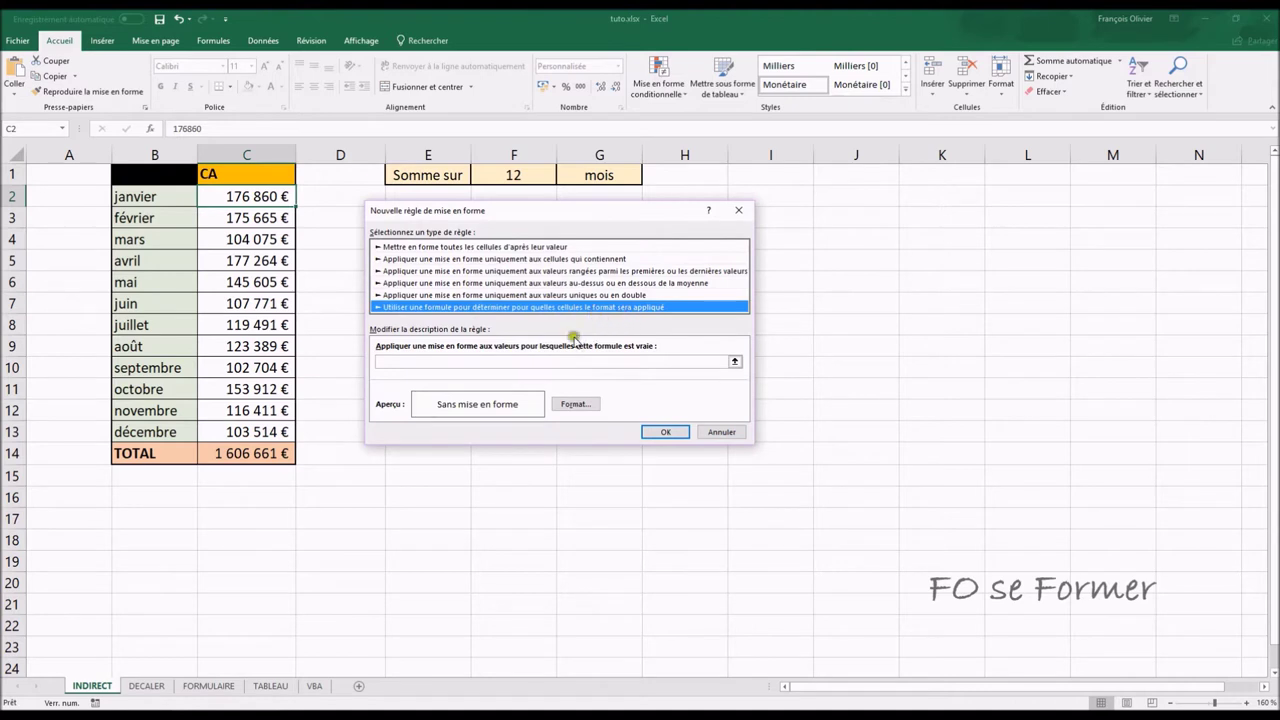
left_click(449, 360)
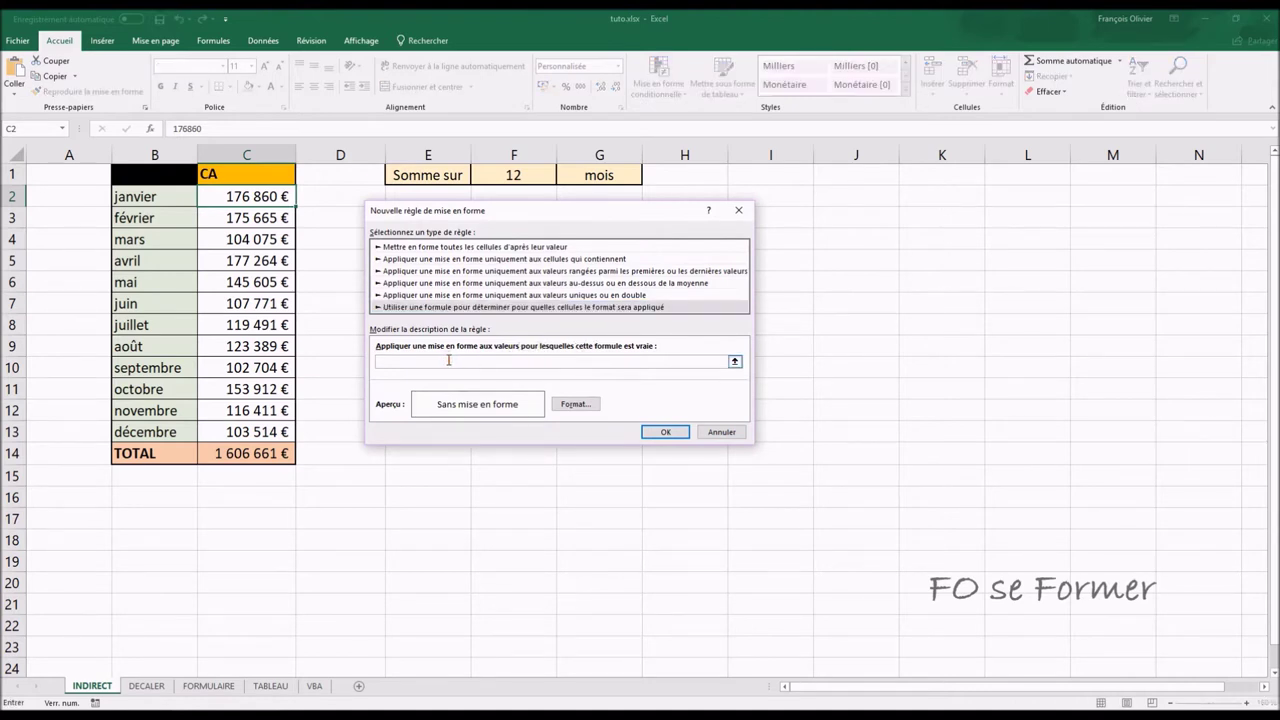
left_click(506, 175)
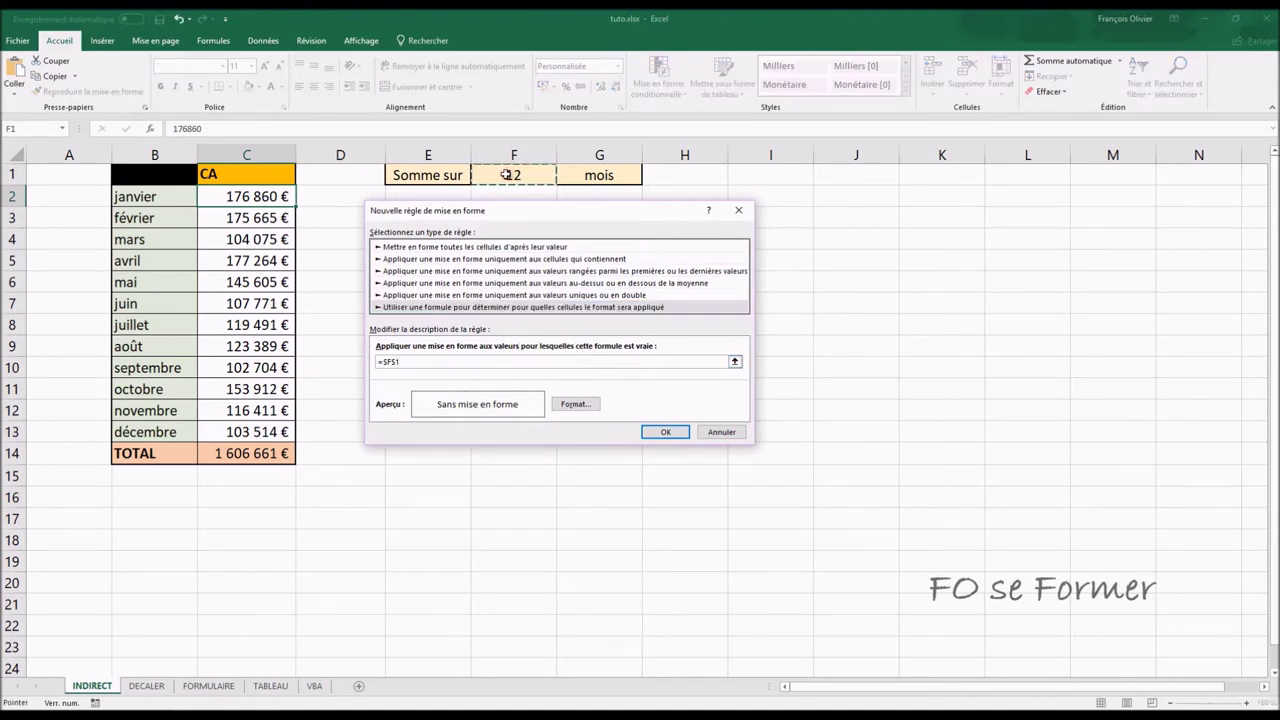
type("=1")
left_click(594, 406)
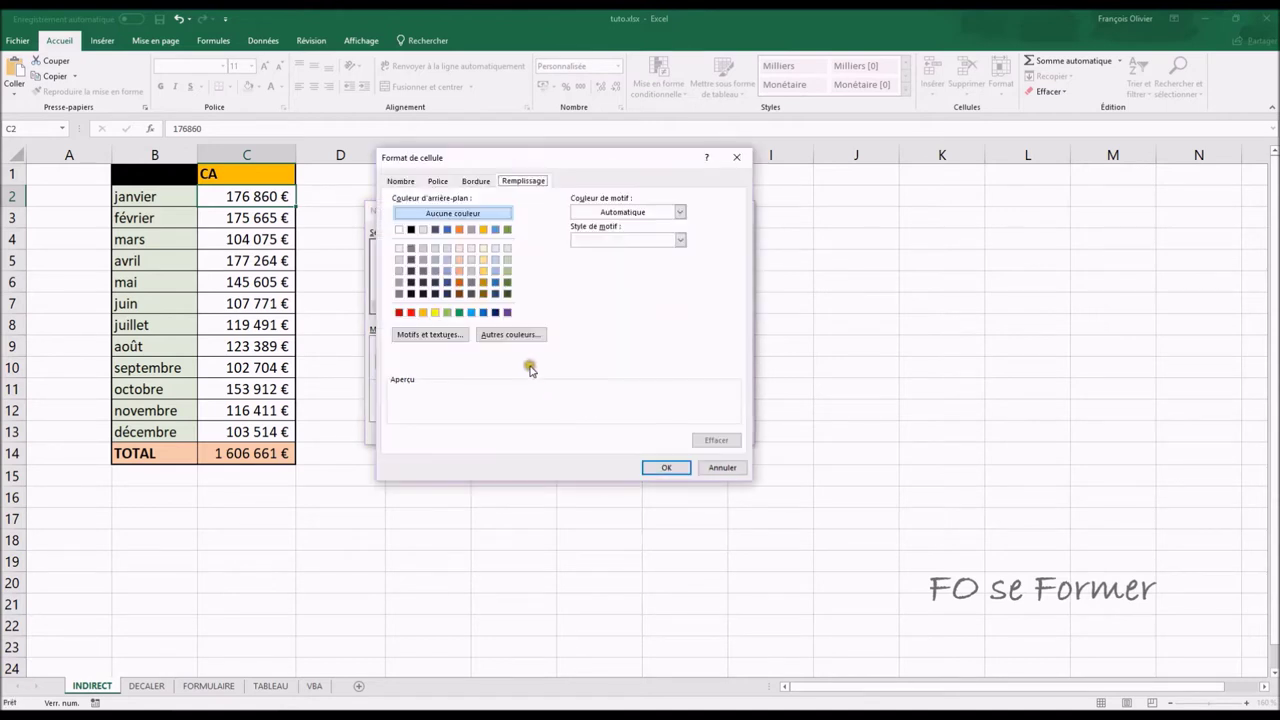
left_click(448, 260)
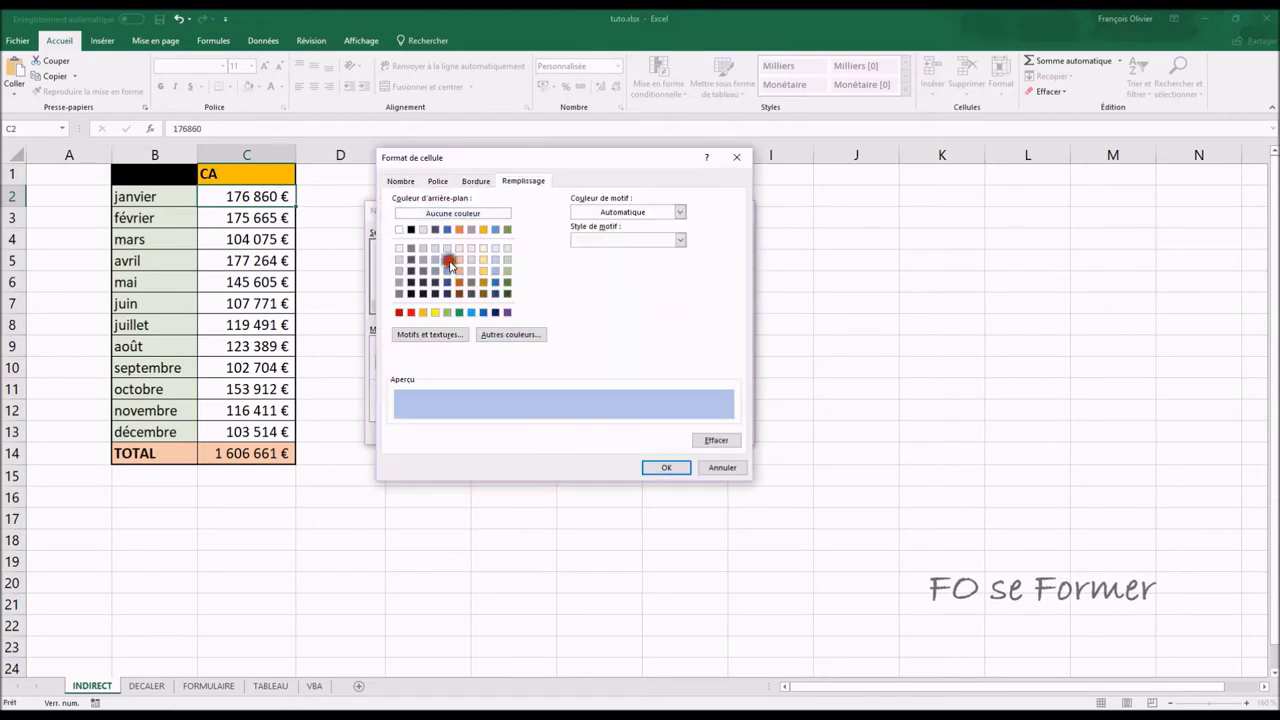
left_click(650, 470)
left_click(664, 433)
left_click(268, 198)
left_click_drag(268, 198, 272, 218)
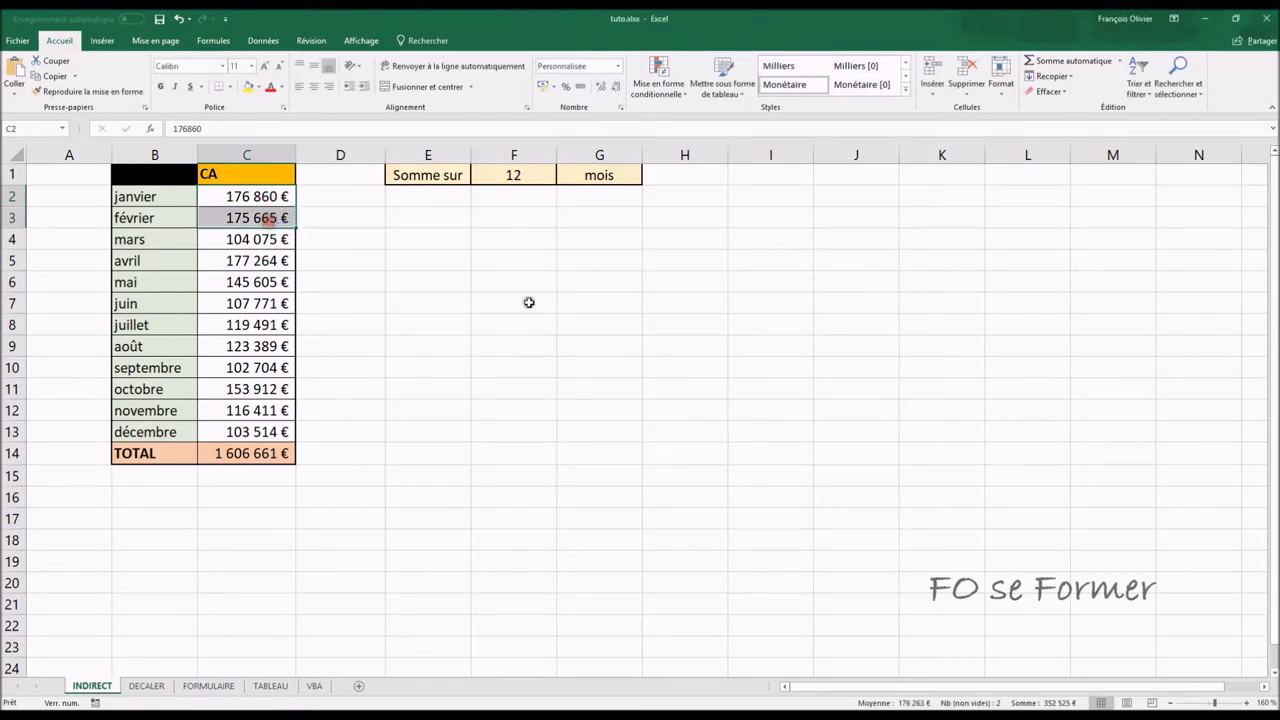
- Create a formula rule on C2:C3 for F1 equal to 2 with light blue fill
left_click(659, 86)
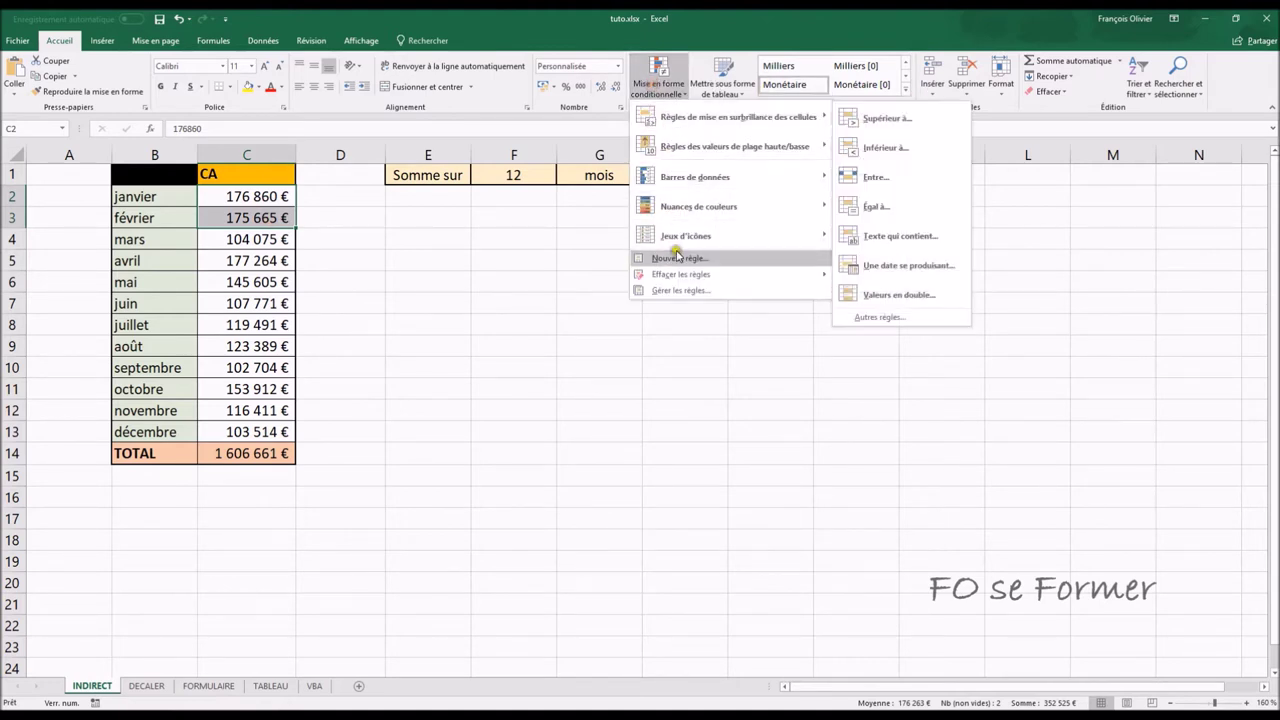
left_click(672, 258)
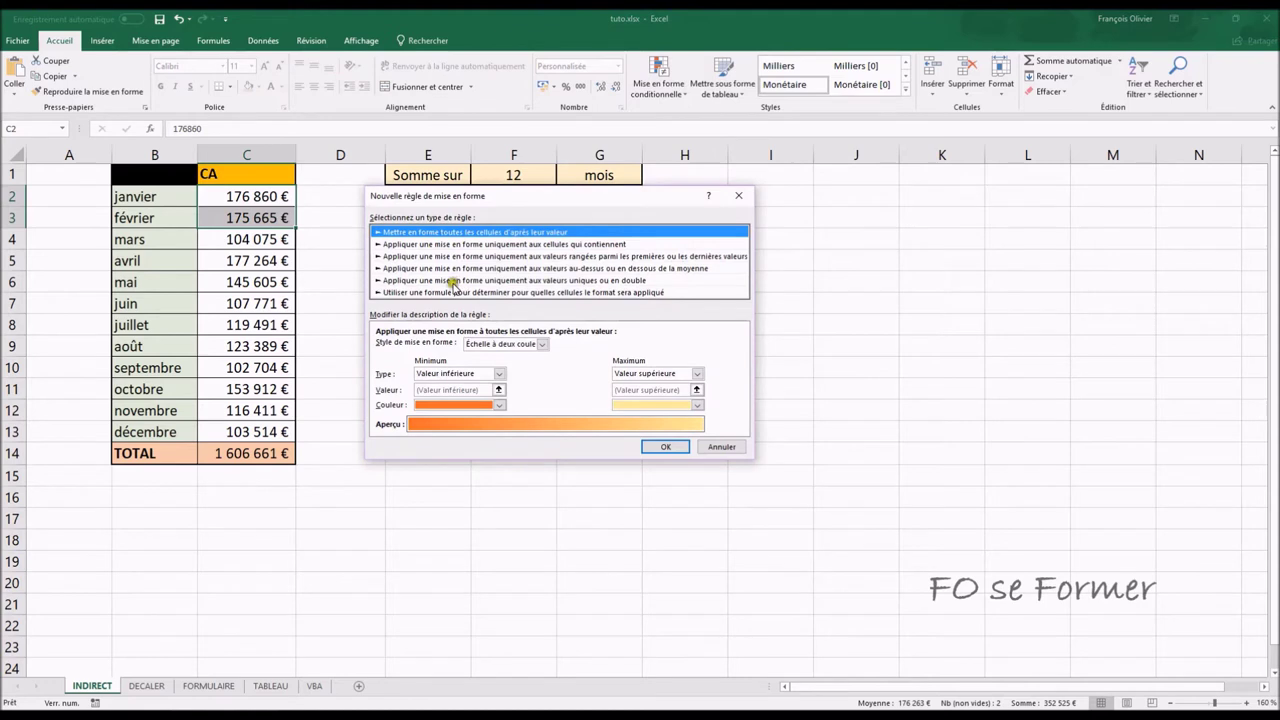
left_click(453, 292)
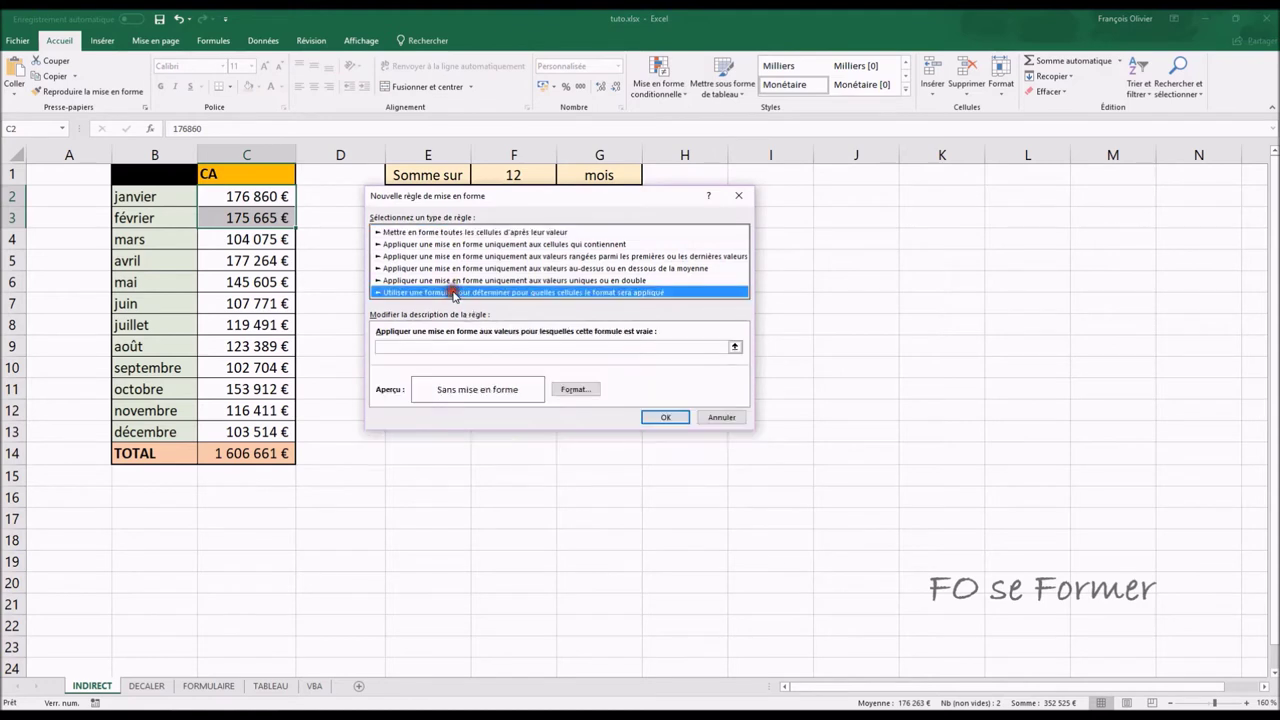
left_click(457, 347)
left_click_drag(526, 197, 526, 250)
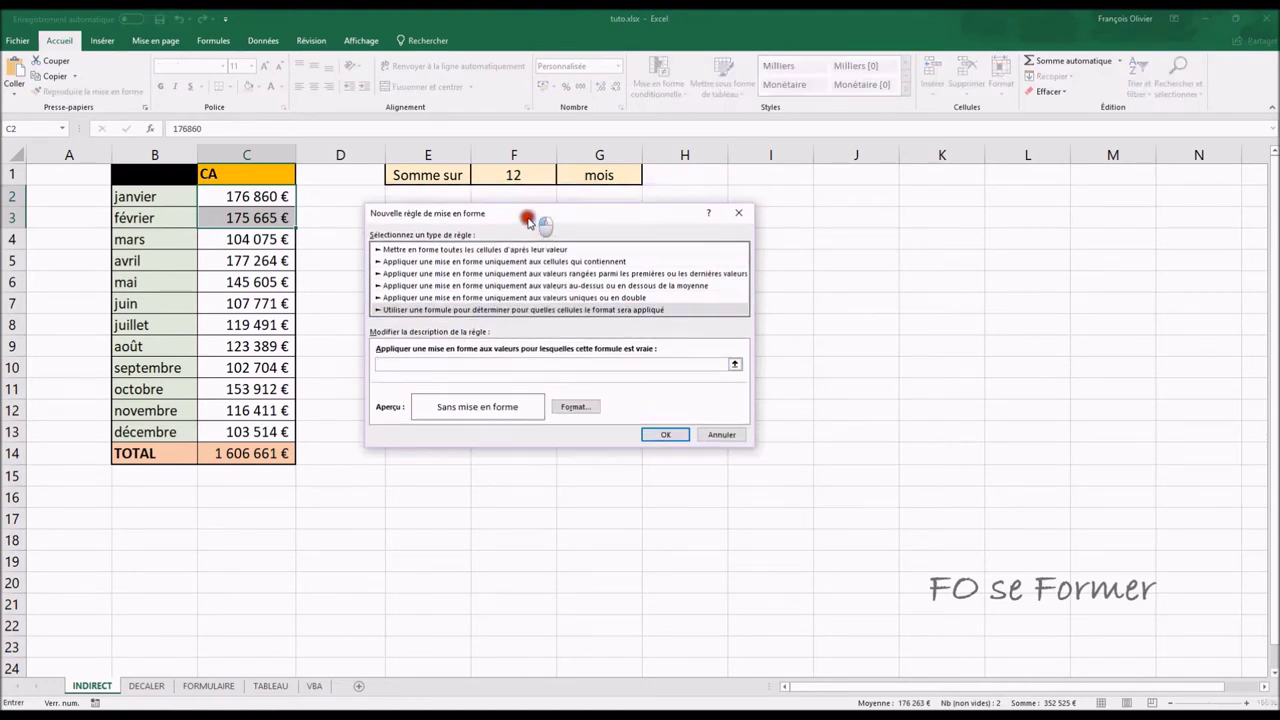
left_click(516, 174)
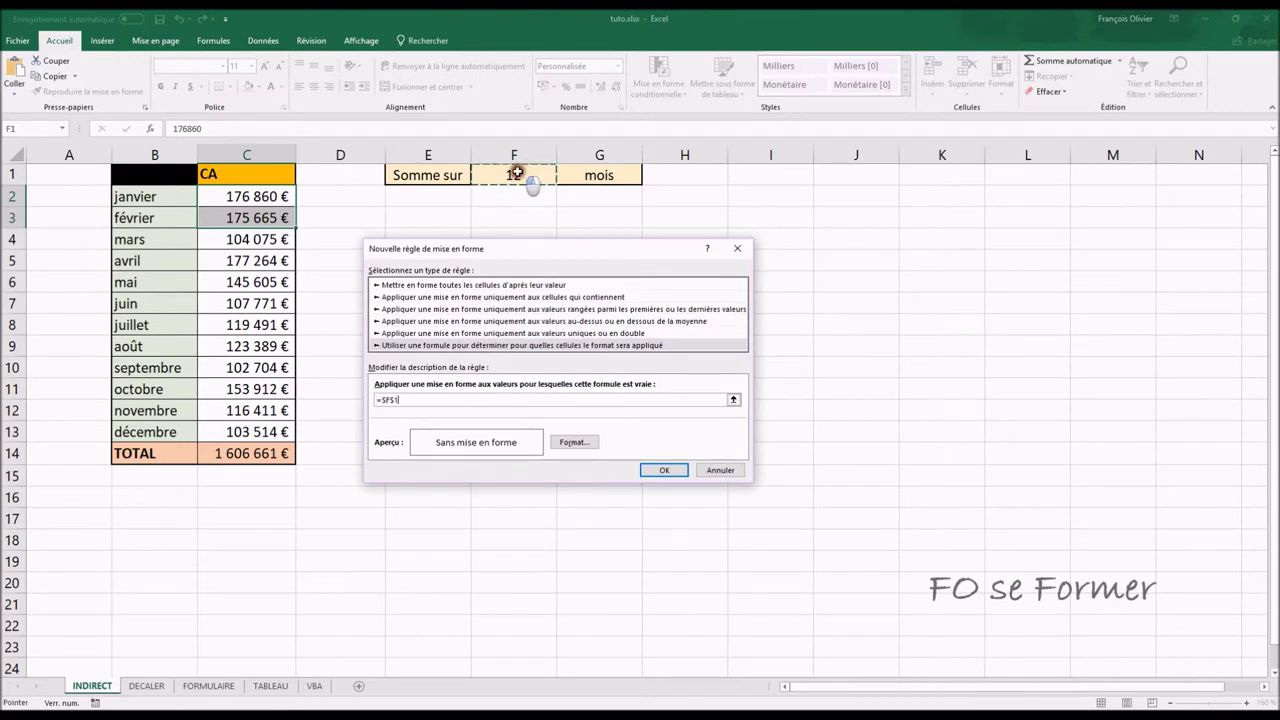
type("=2")
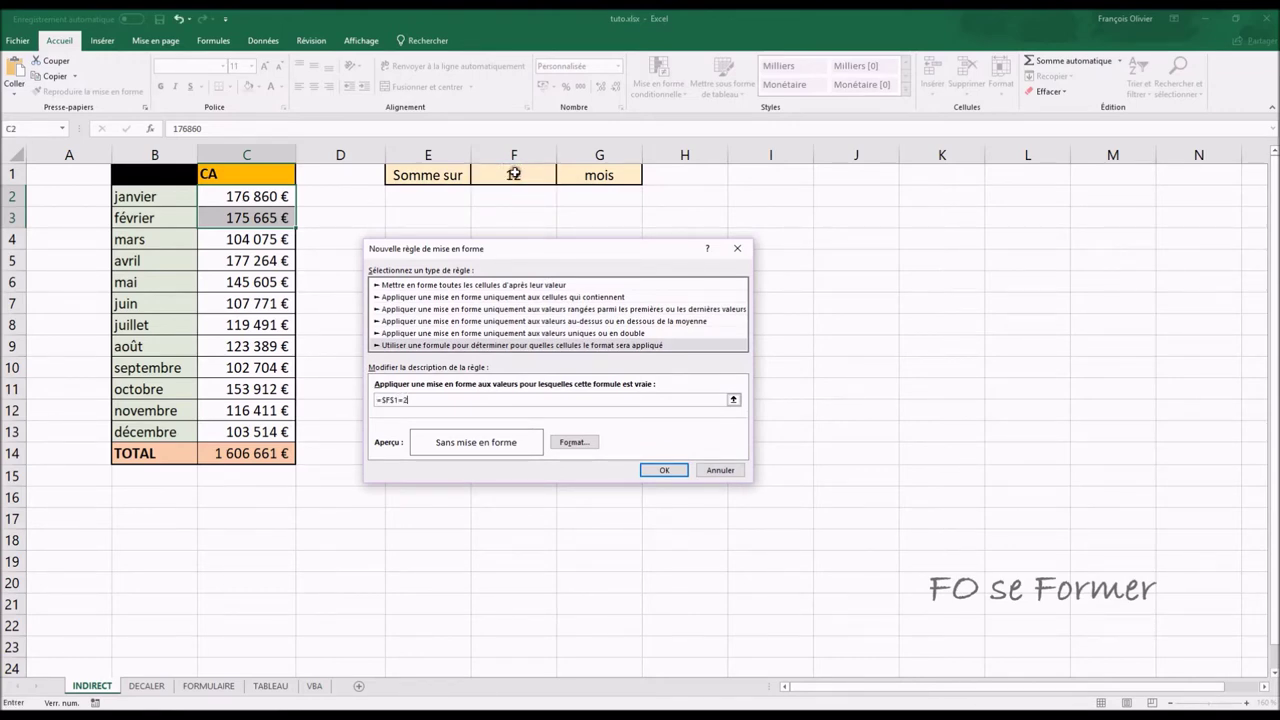
left_click(575, 443)
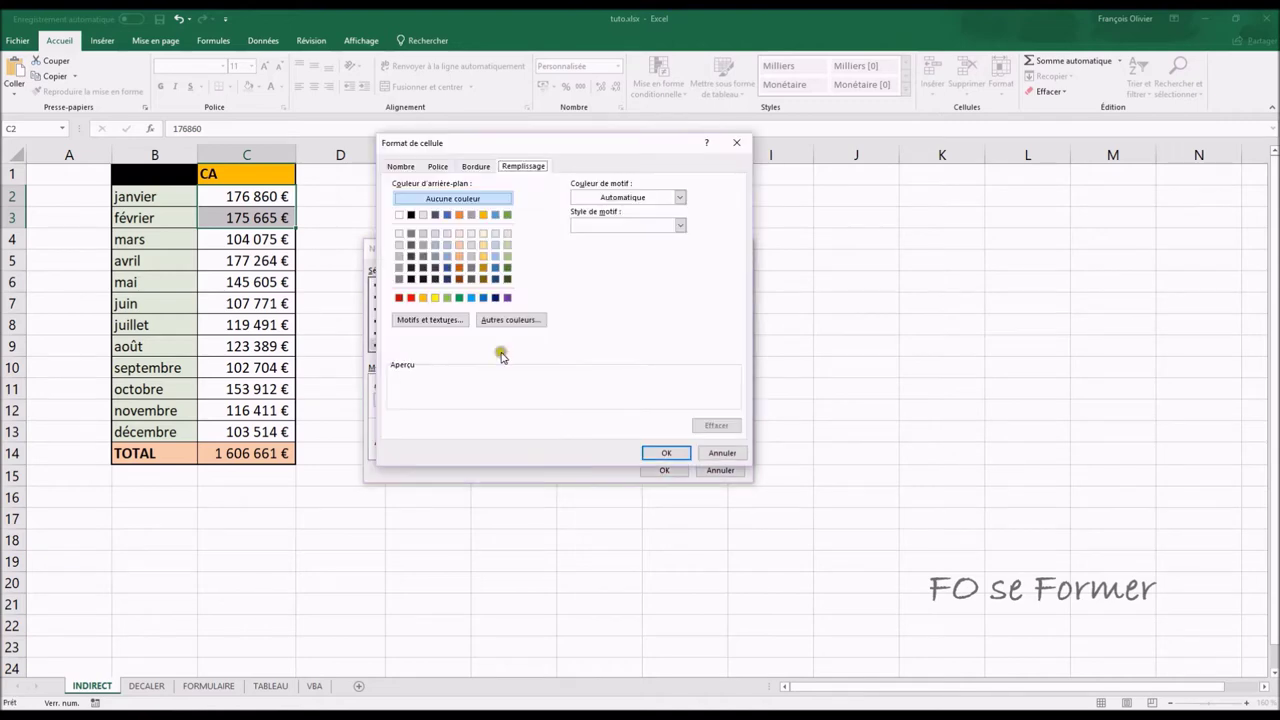
left_click(447, 245)
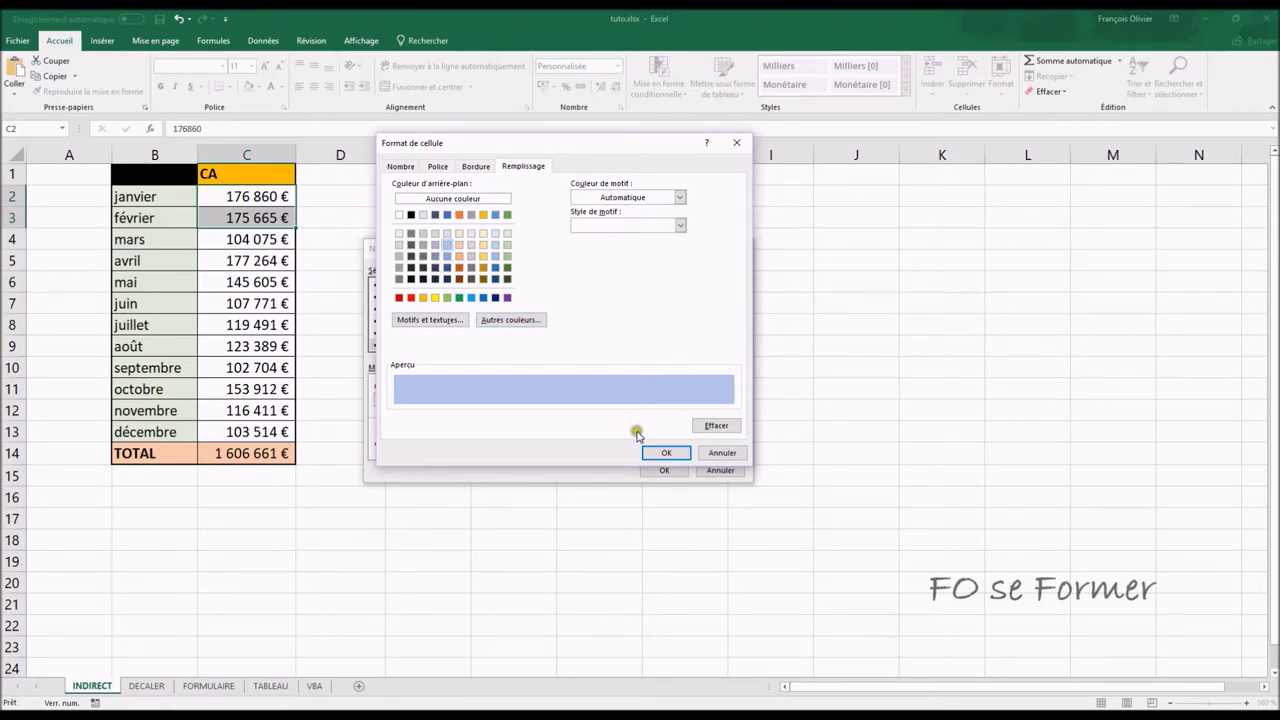
left_click(662, 453)
- Save the F1=2 rule and open the conditional formatting rules manager
left_click(664, 470)
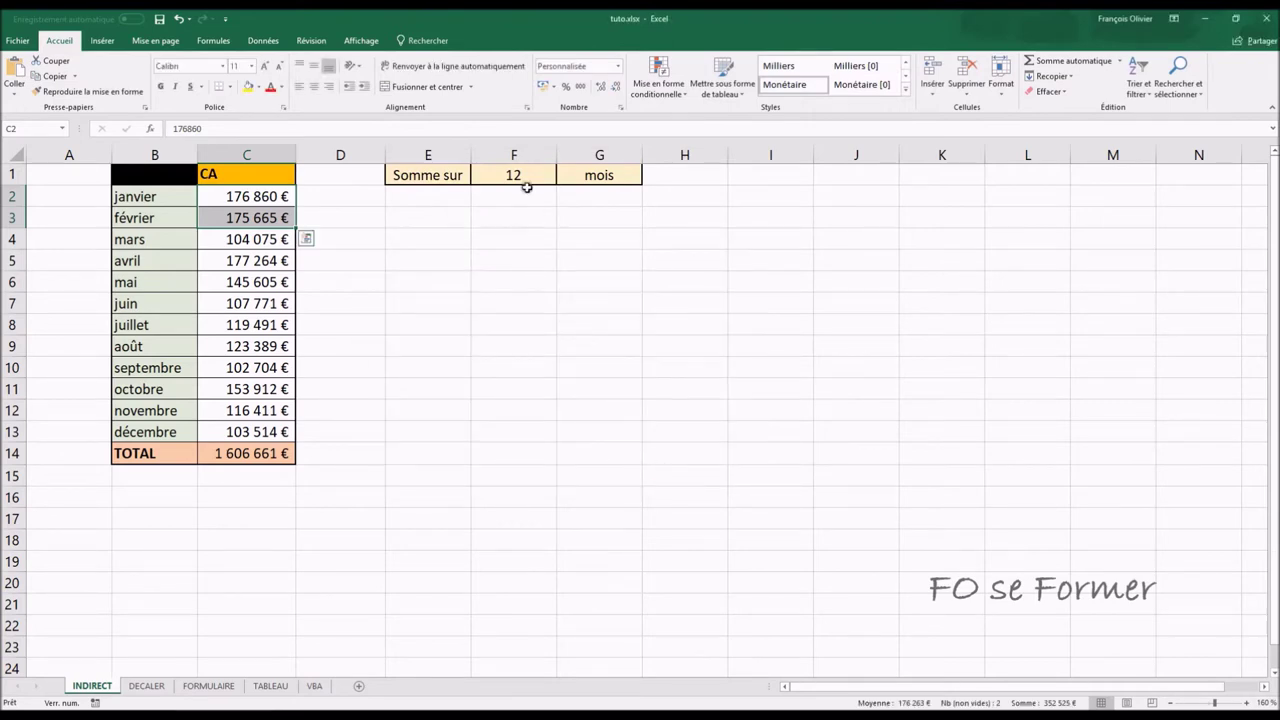
left_click(670, 95)
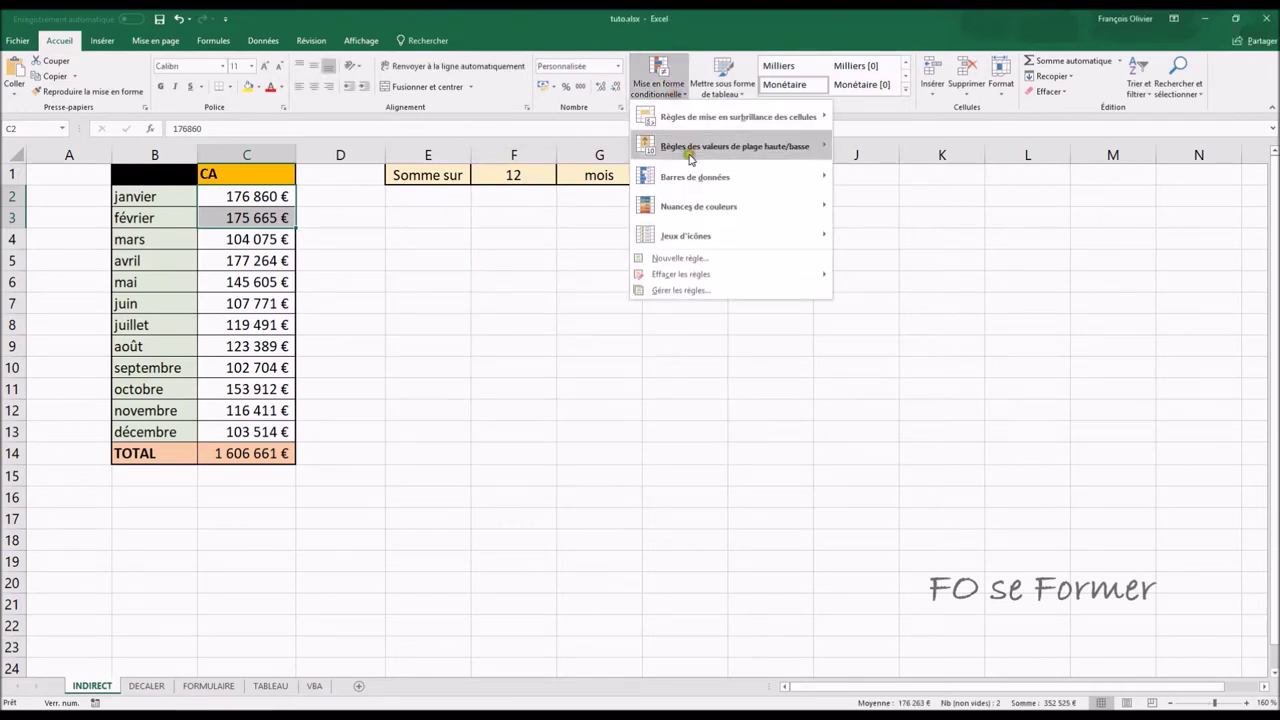
left_click(697, 290)
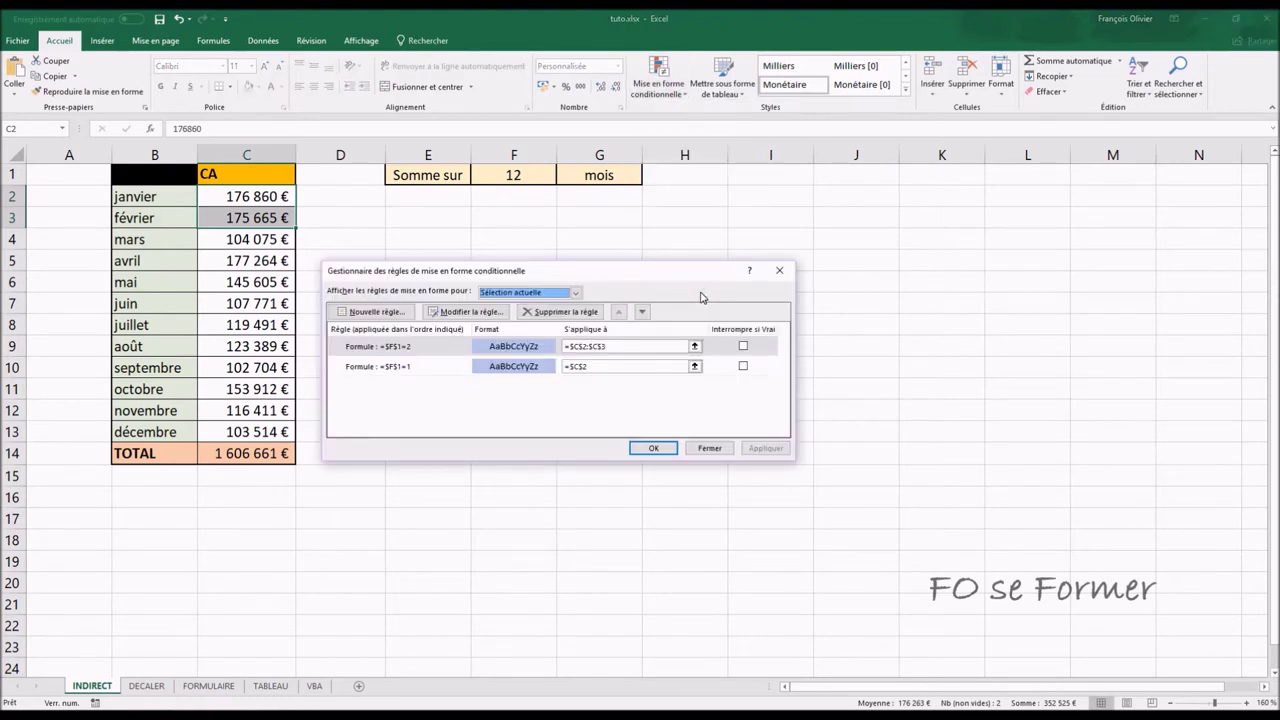
- Add a new formula rule =$F$1=3 with a light blue fill
left_click(364, 316)
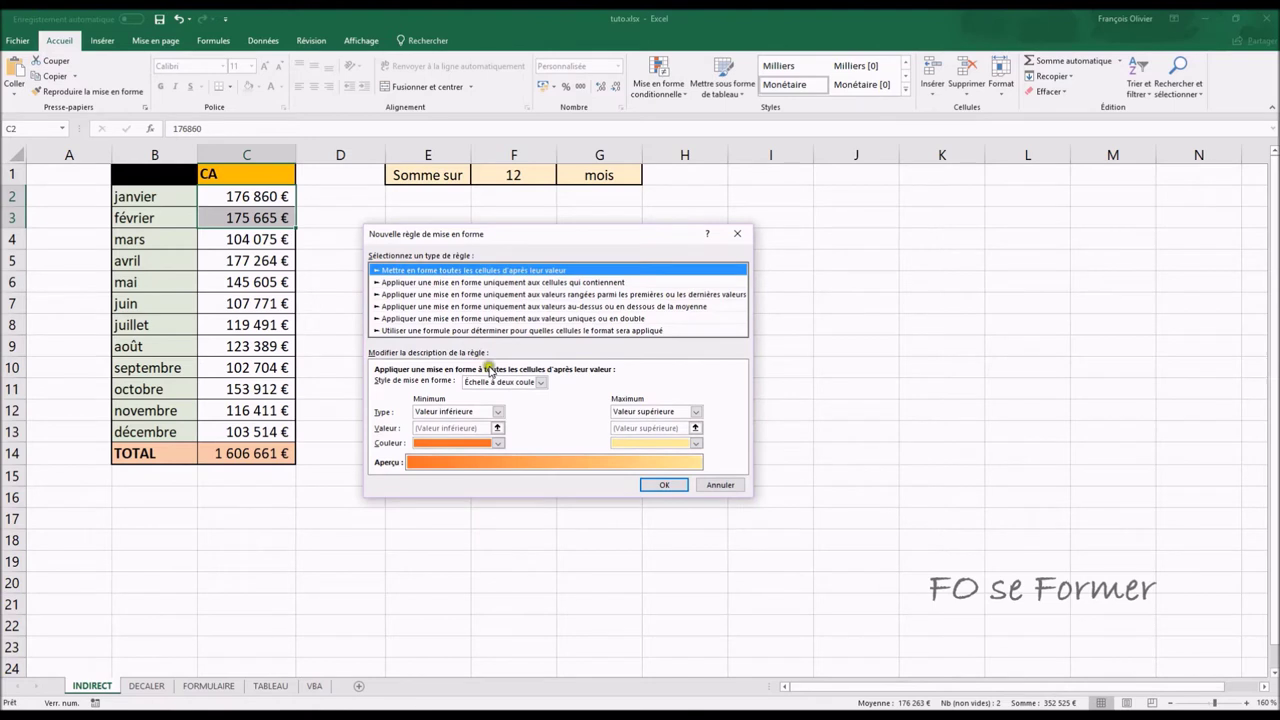
left_click(512, 332)
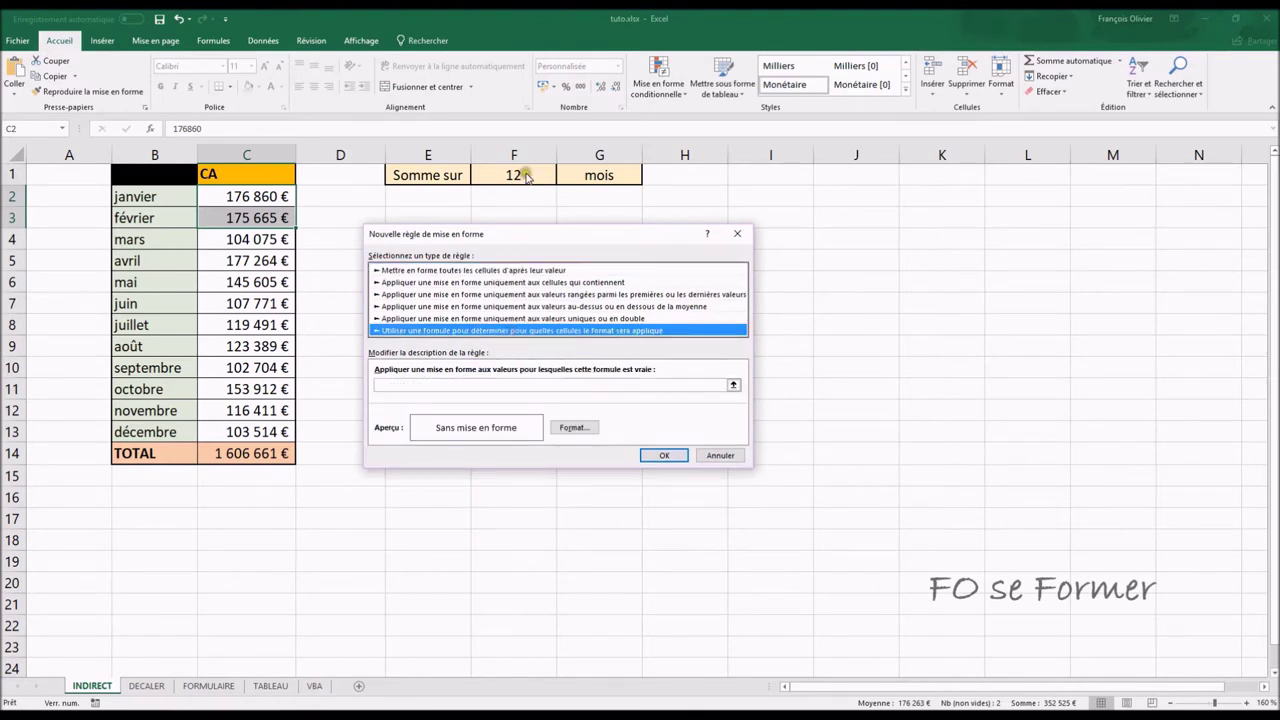
left_click(477, 385)
left_click(522, 176)
type("=")
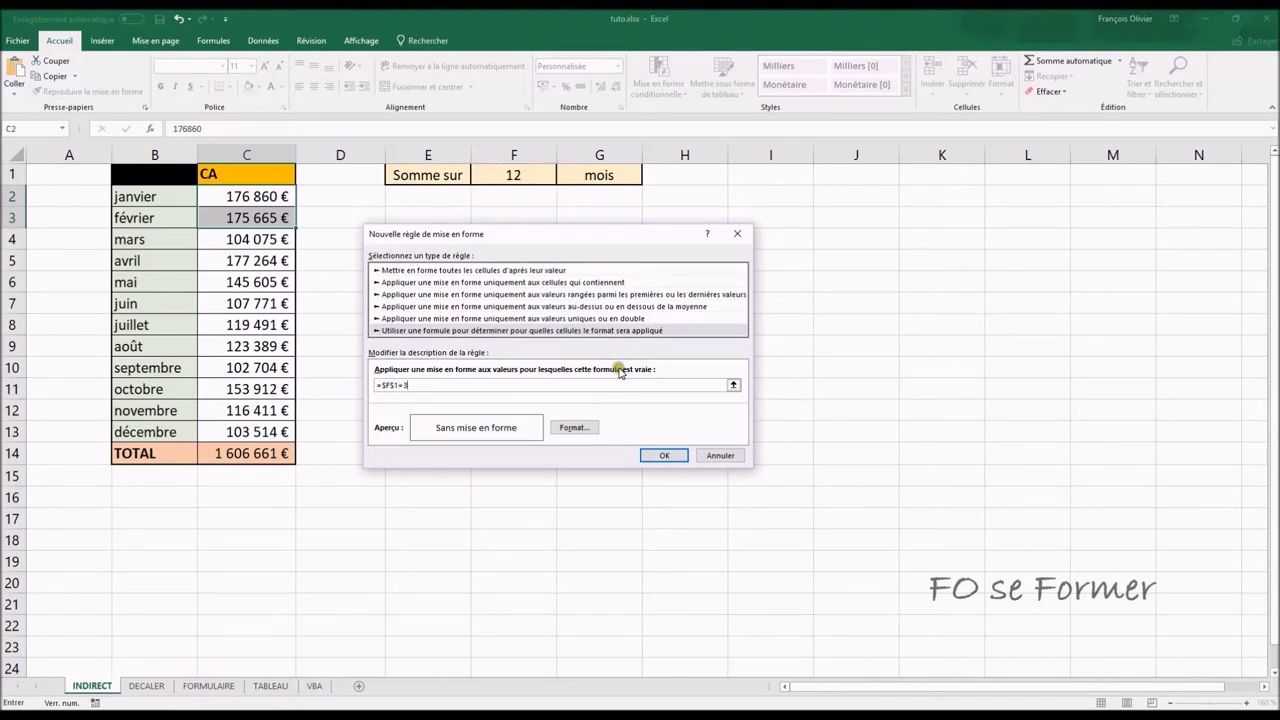
left_click(665, 455)
left_click(665, 456)
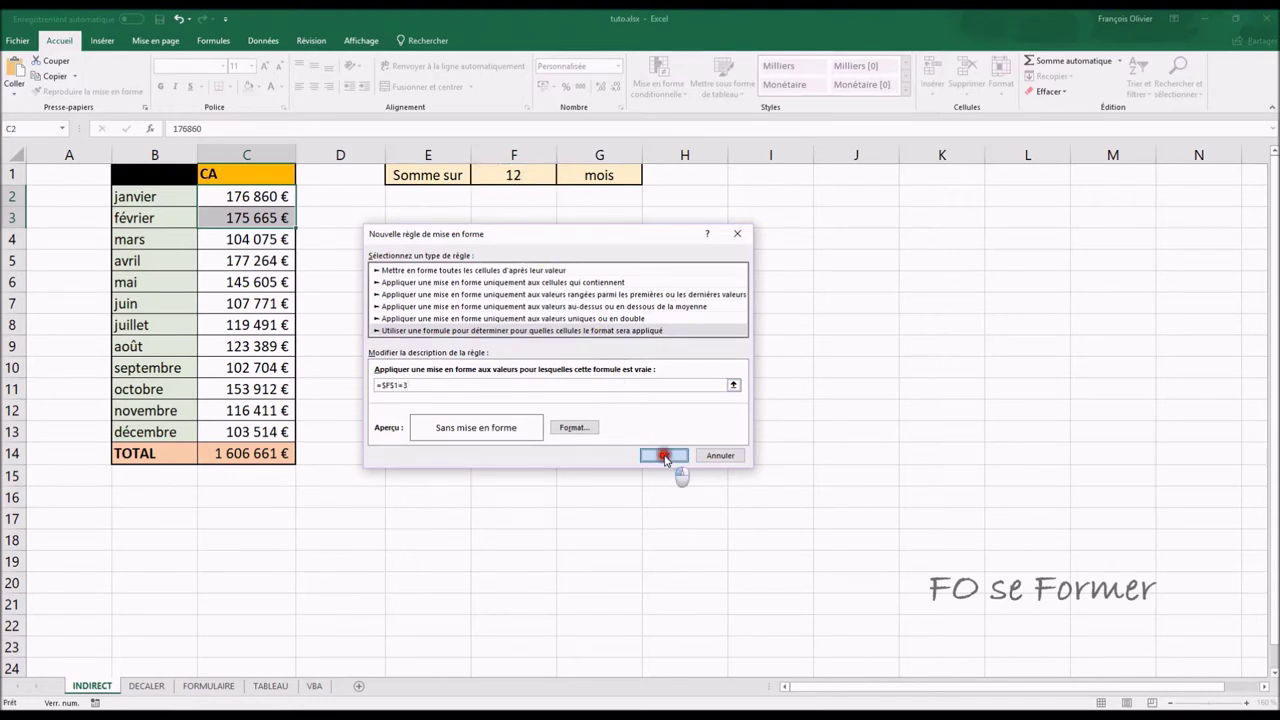
left_click(573, 430)
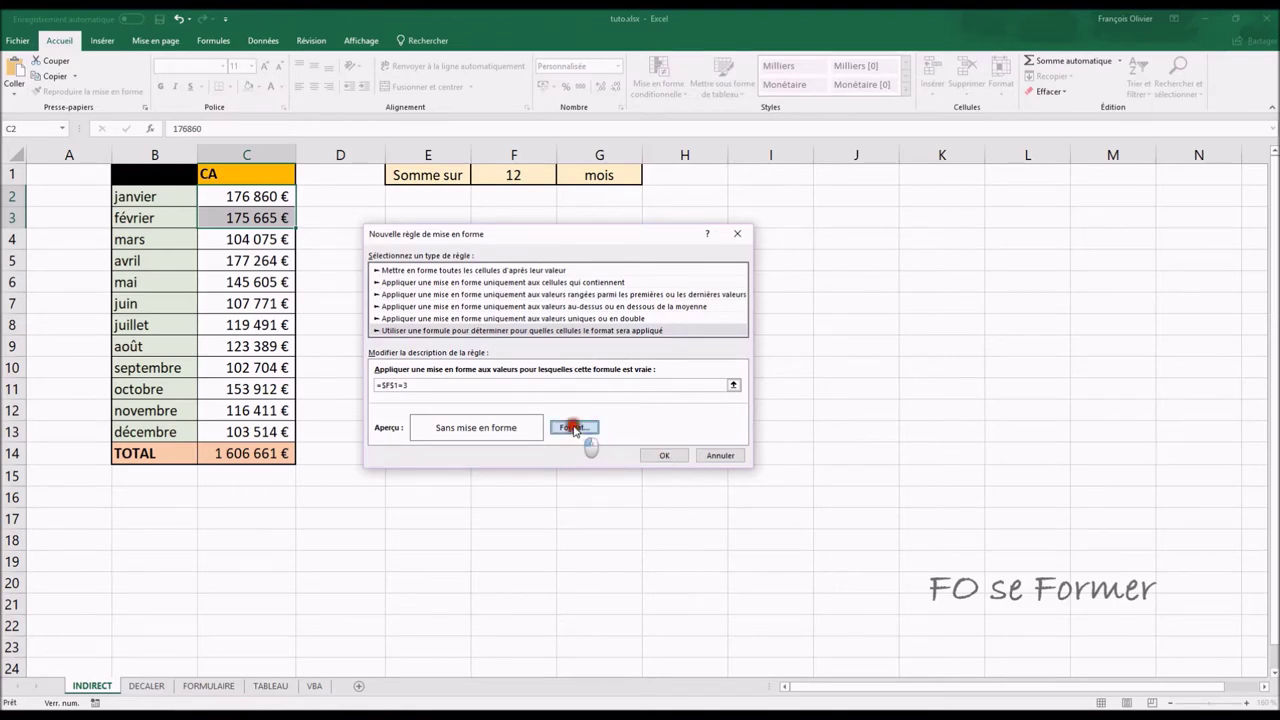
left_click(441, 289)
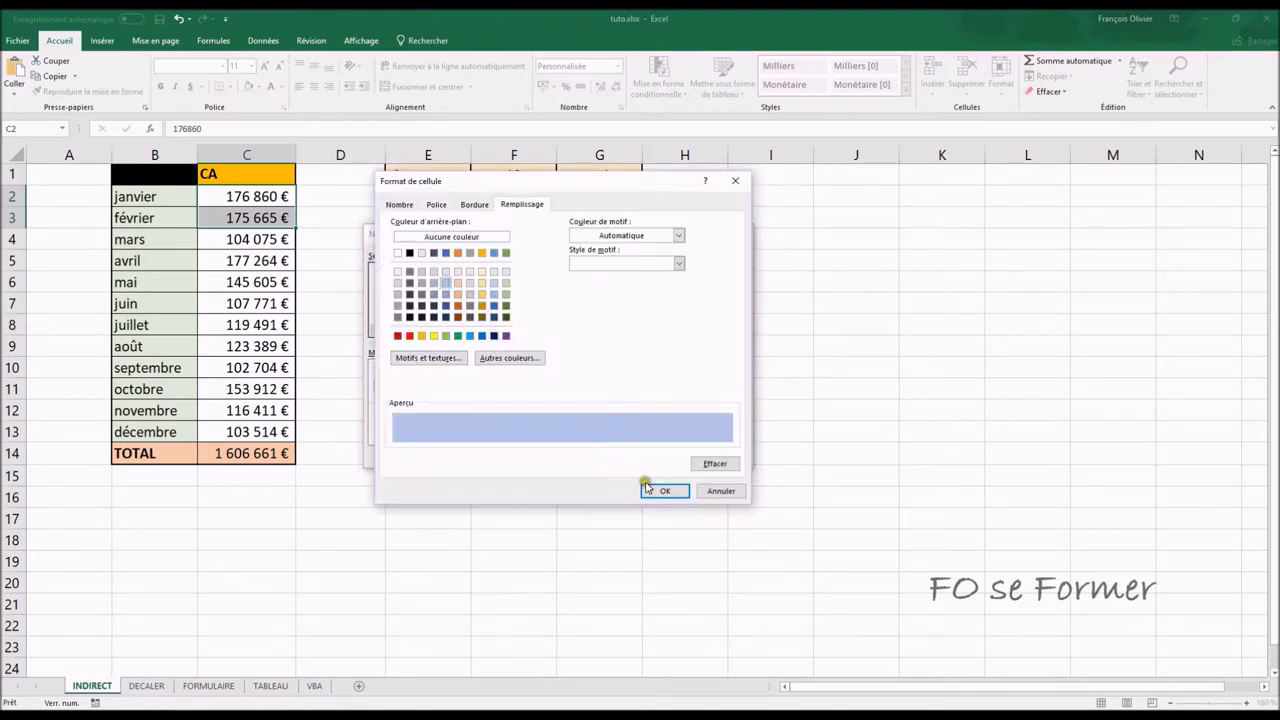
left_click(664, 490)
left_click(664, 455)
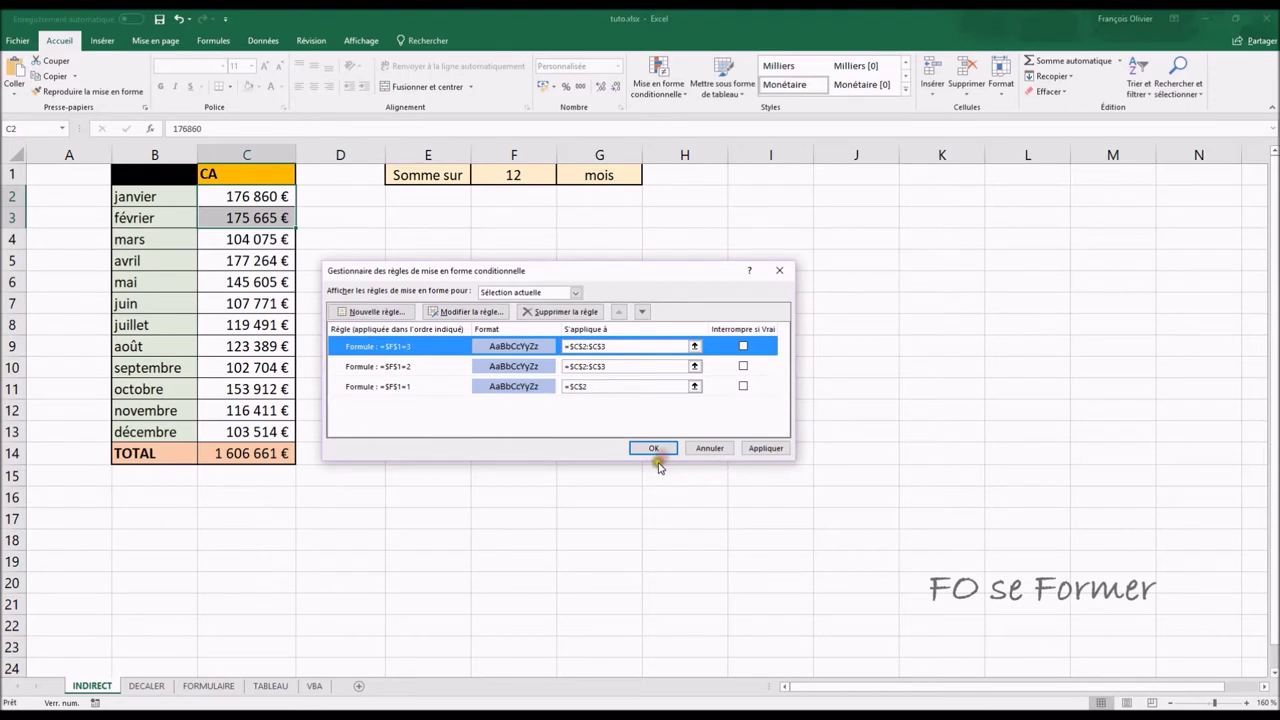
- Set the new rule to apply to $C$2:$C$4 and apply the changes
left_click(605, 346)
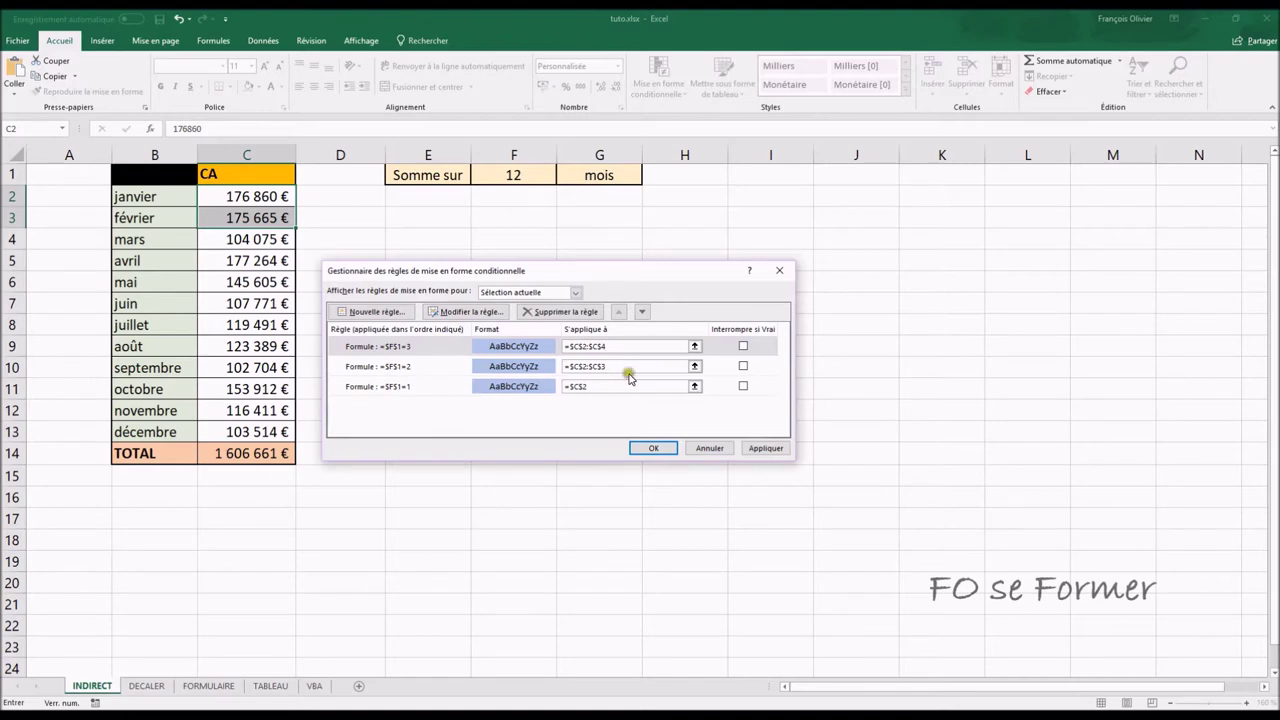
left_click(645, 448)
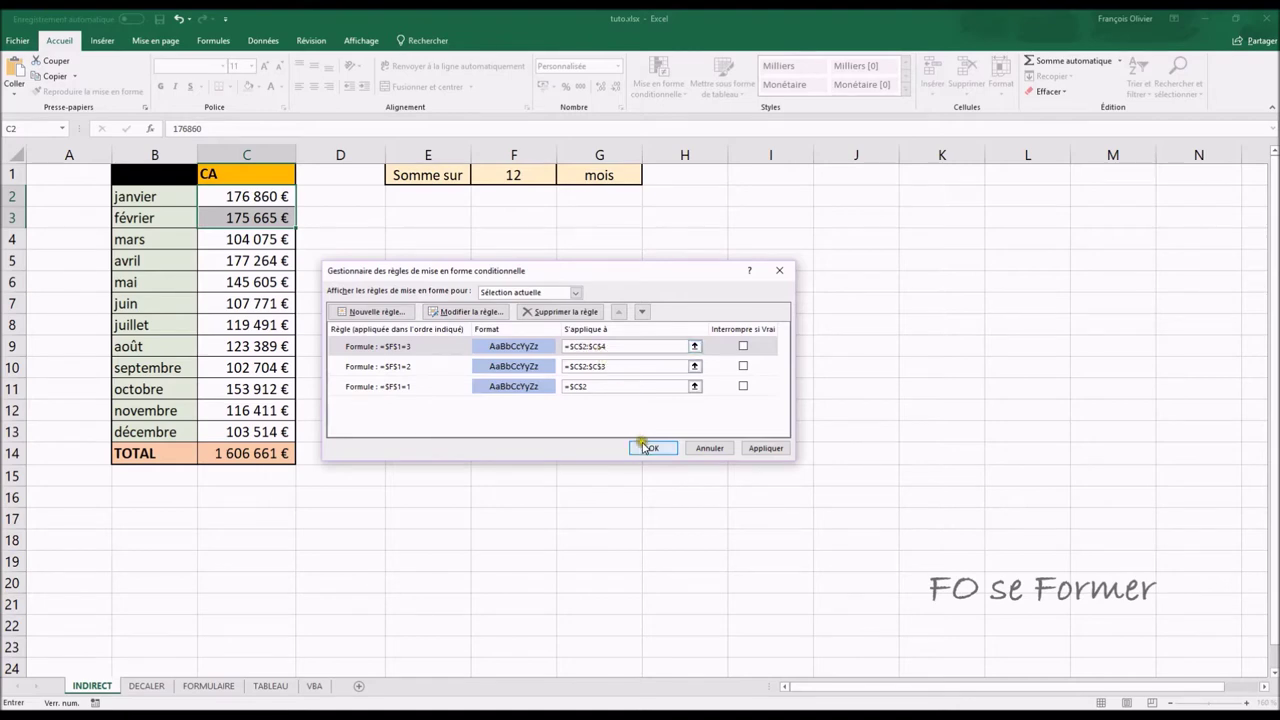
left_click(760, 448)
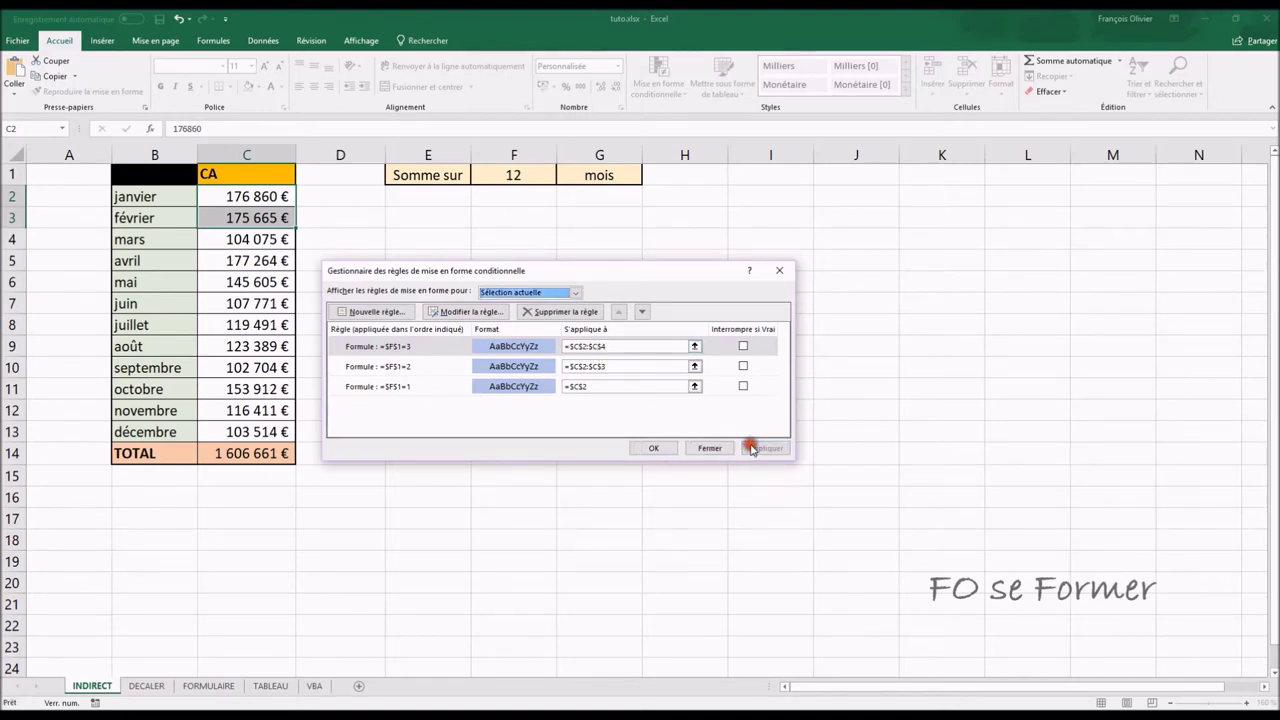
- Add a formula rule =$F$1=4 with a light blue fill
left_click(399, 316)
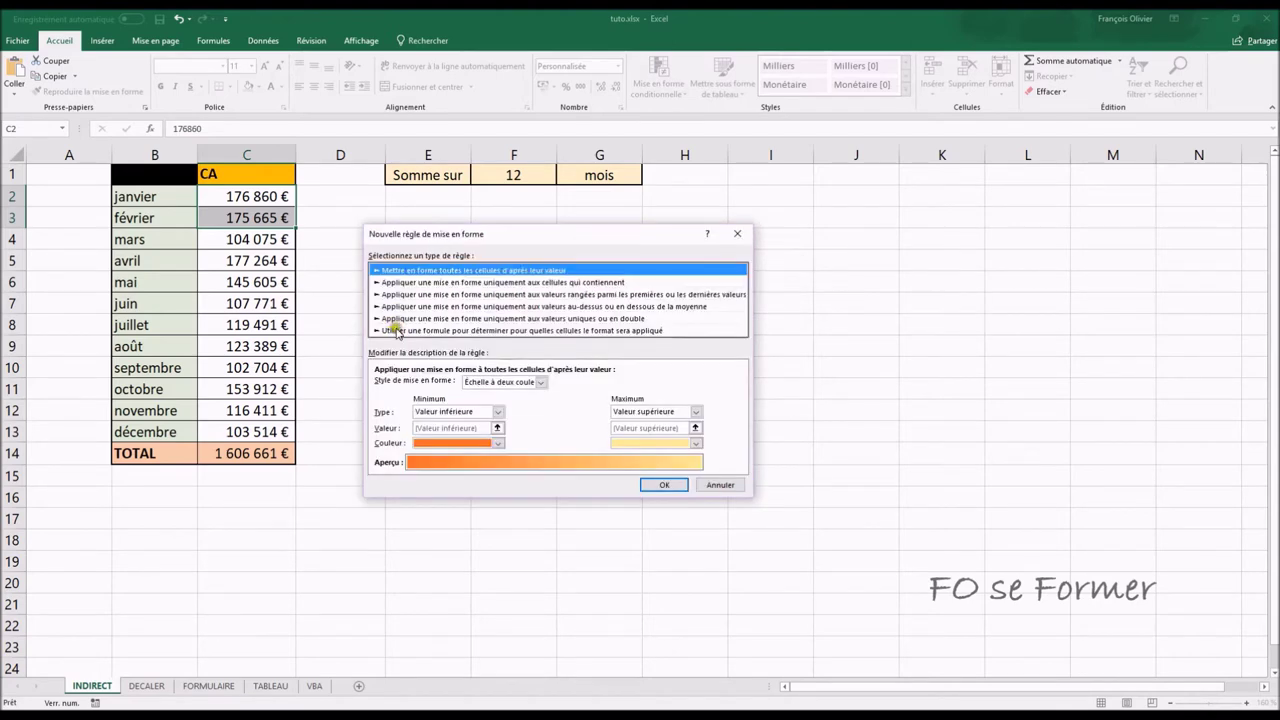
left_click(442, 330)
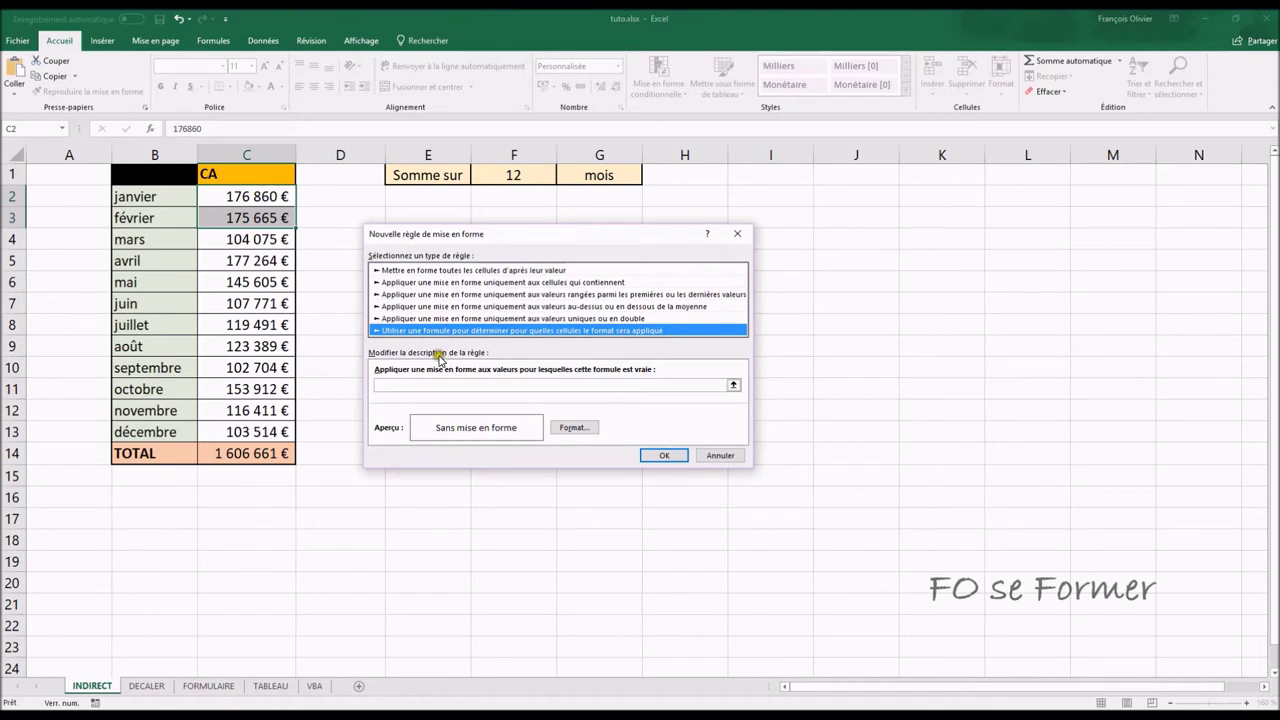
left_click(410, 386)
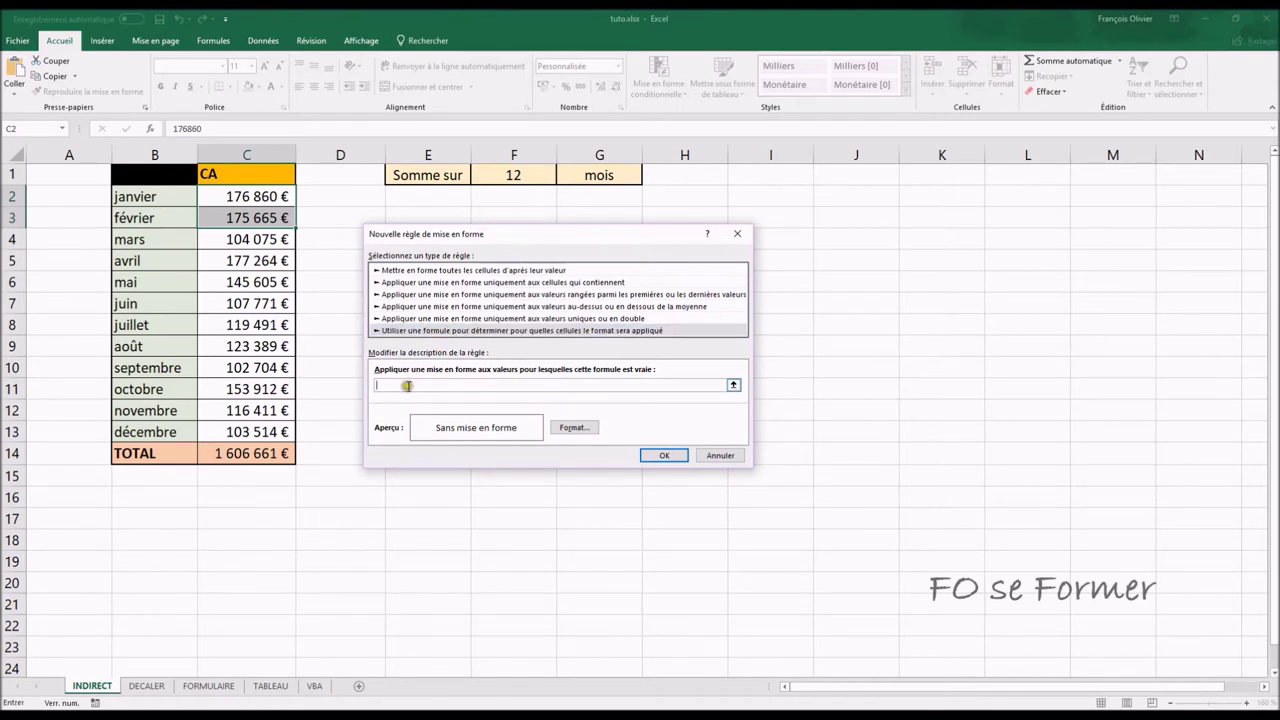
left_click(517, 175)
type("=")
left_click(574, 427)
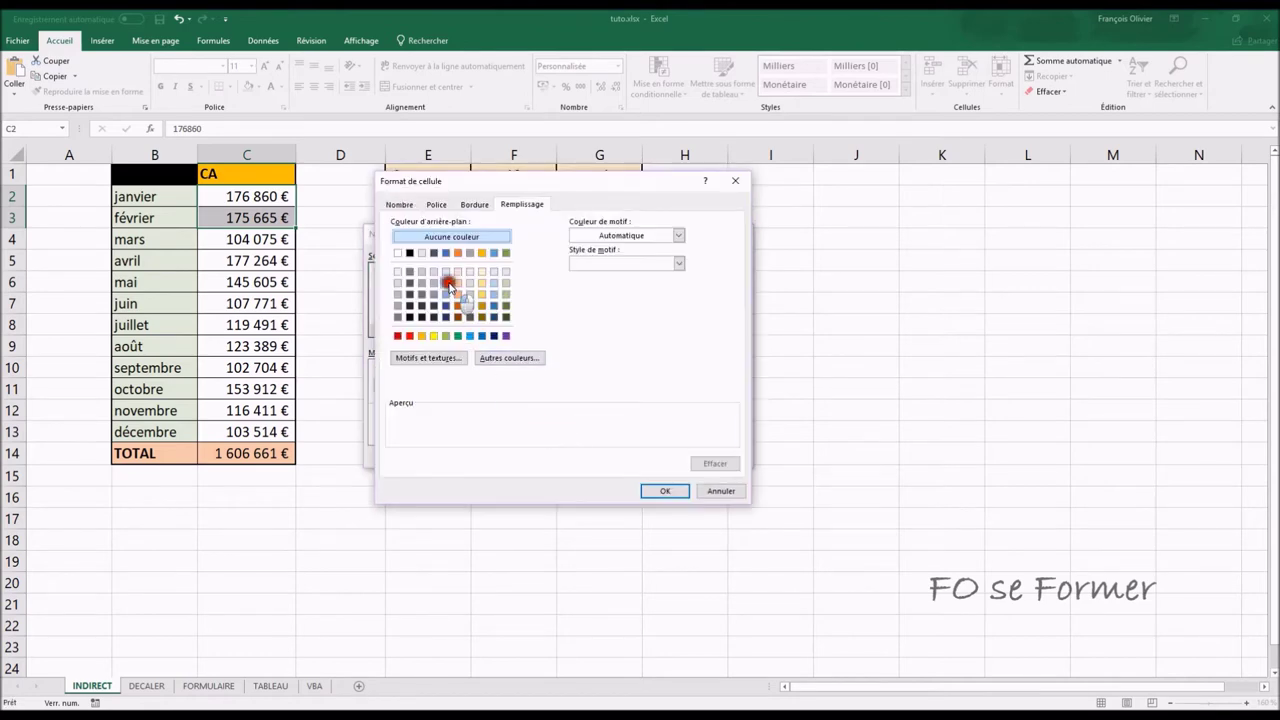
left_click(446, 282)
left_click(658, 492)
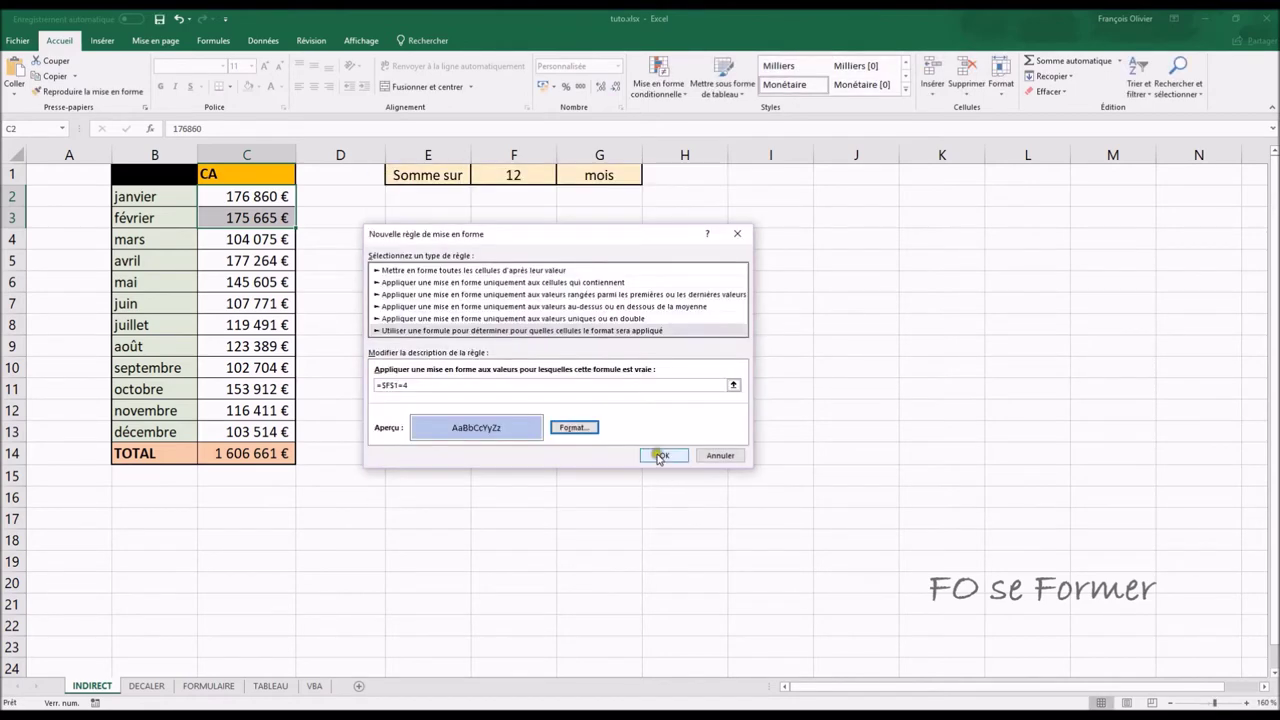
left_click(661, 456)
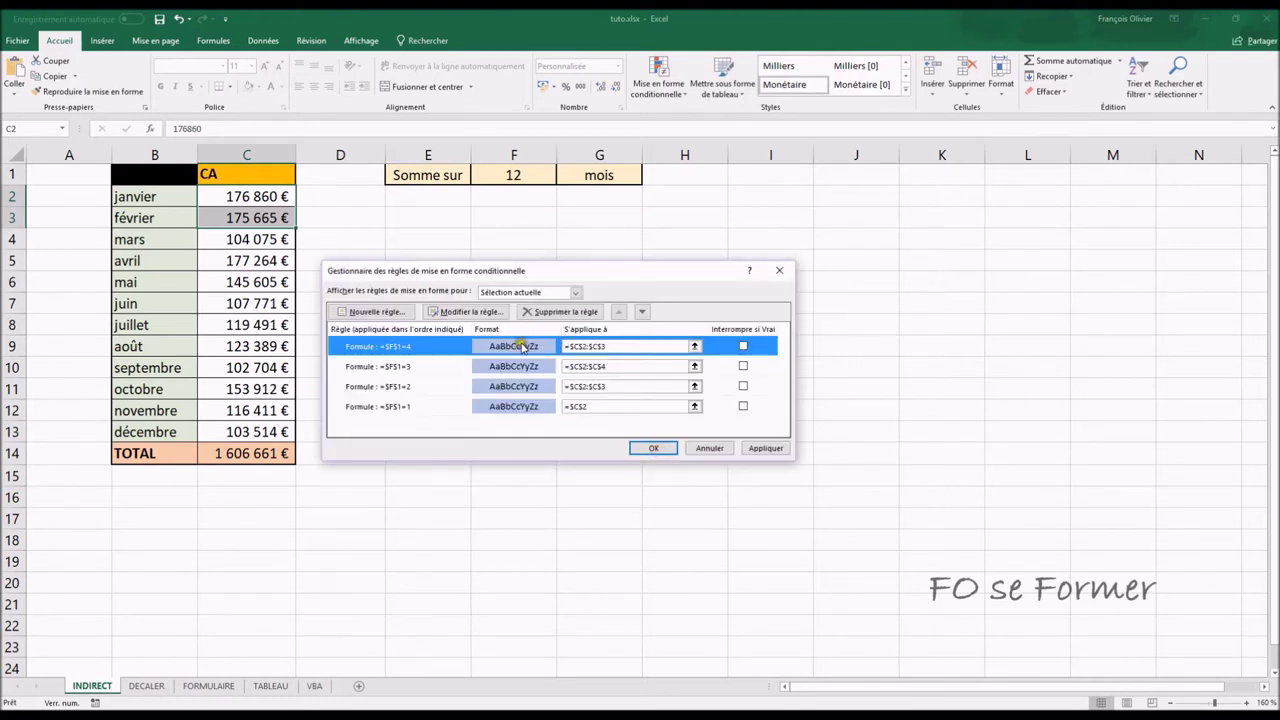
- Set that rule's range to $C$2:$C$5, apply it and close the rules manager
left_click(607, 345)
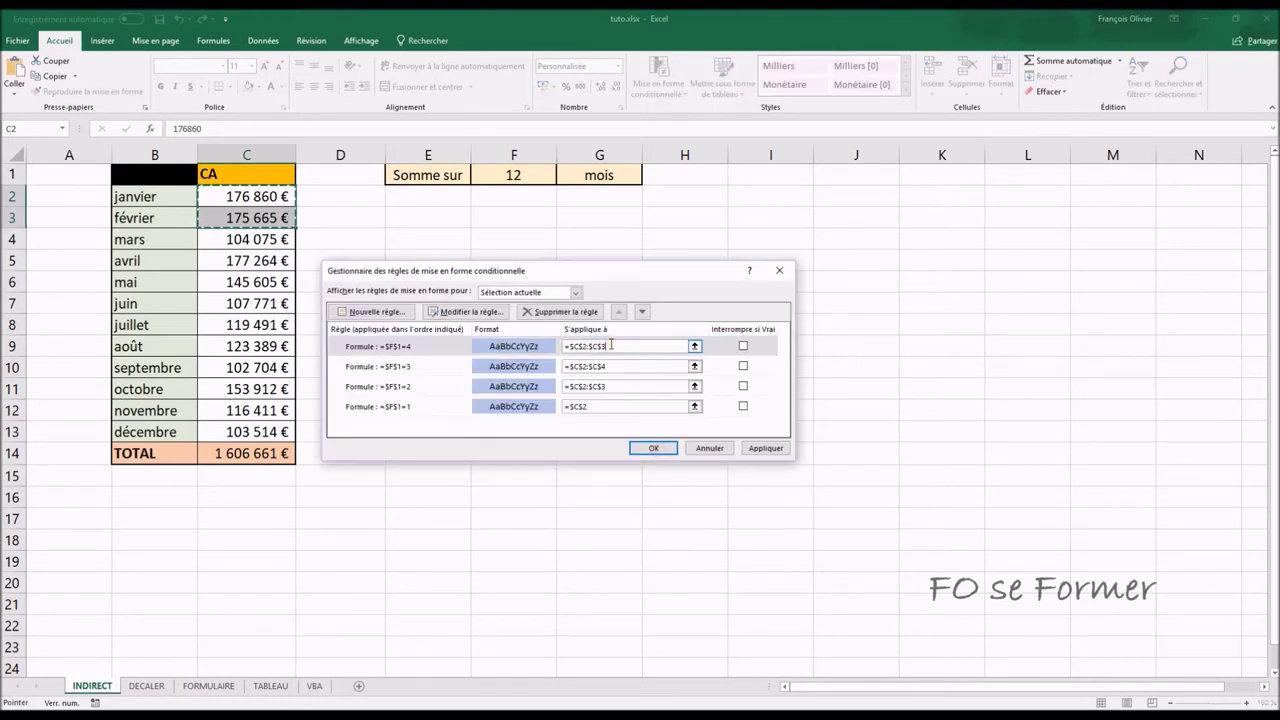
key("BackSpace")
type("5")
left_click(765, 448)
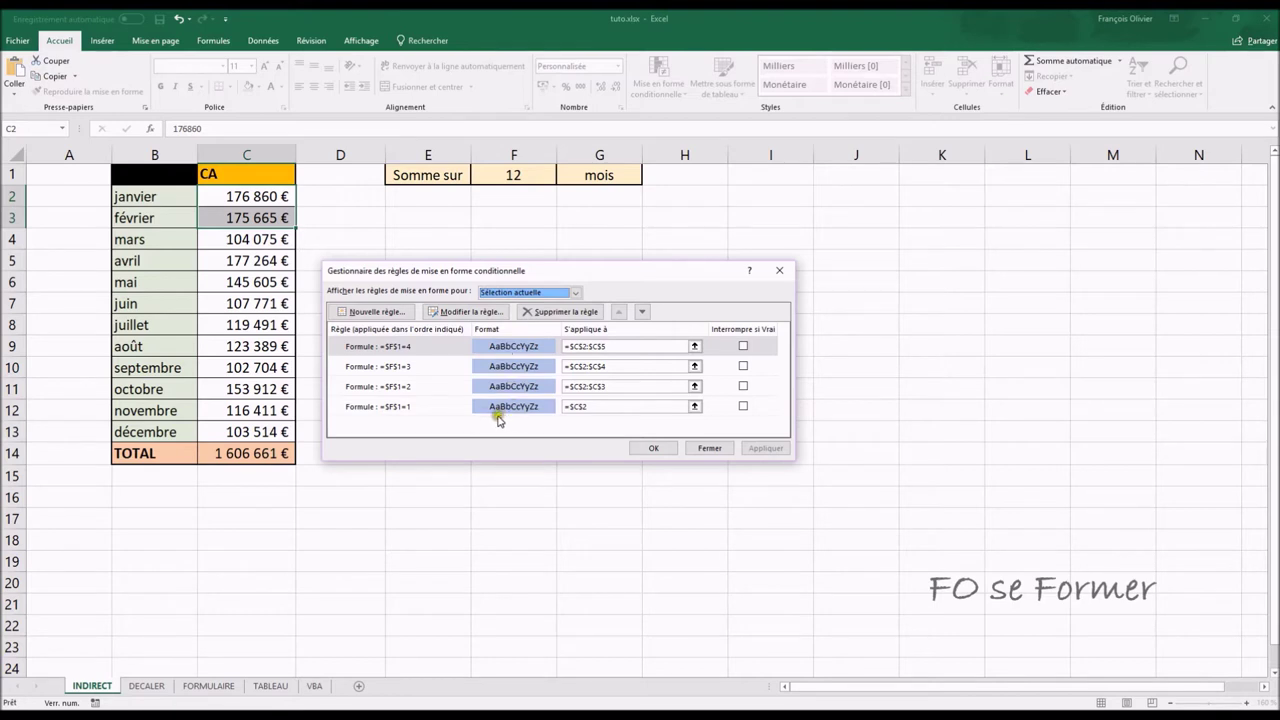
left_click(646, 449)
left_click(505, 172)
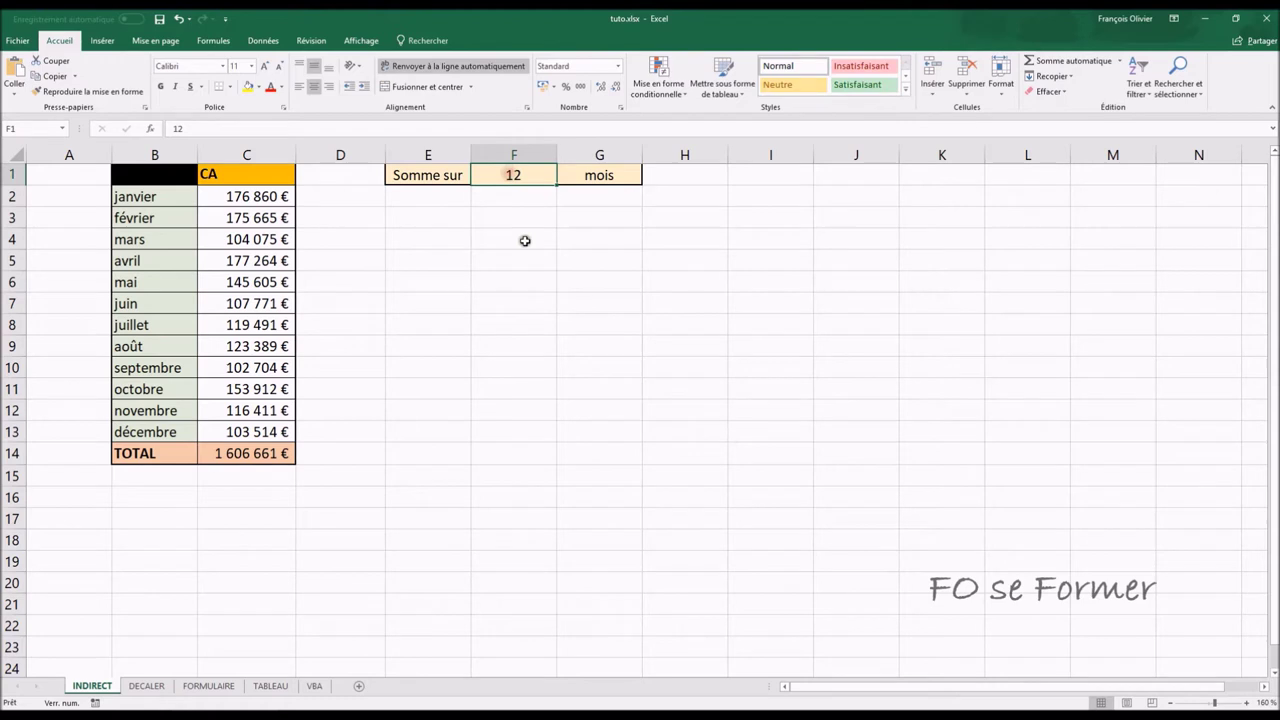
- Try month counts 1, 2, 3, 4 and 2 in F1 to check the highlighting
type("1")
key("Return")
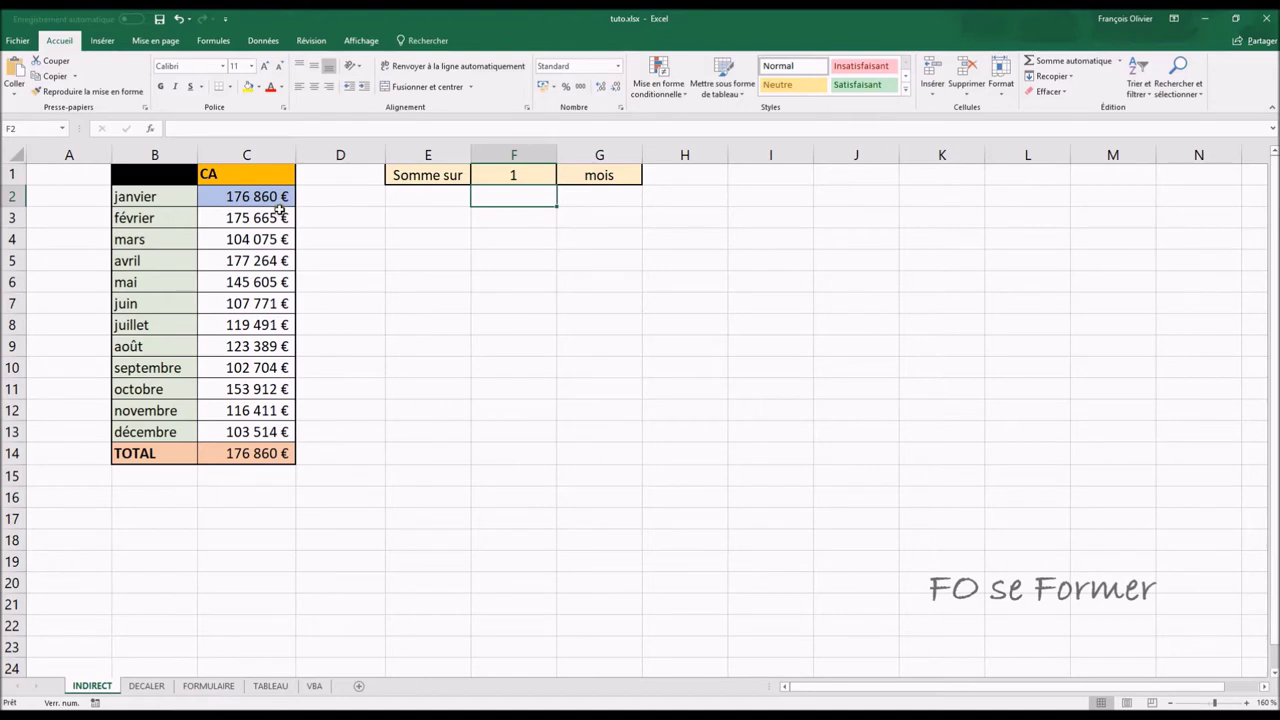
left_click(503, 178)
type("2")
key("Return")
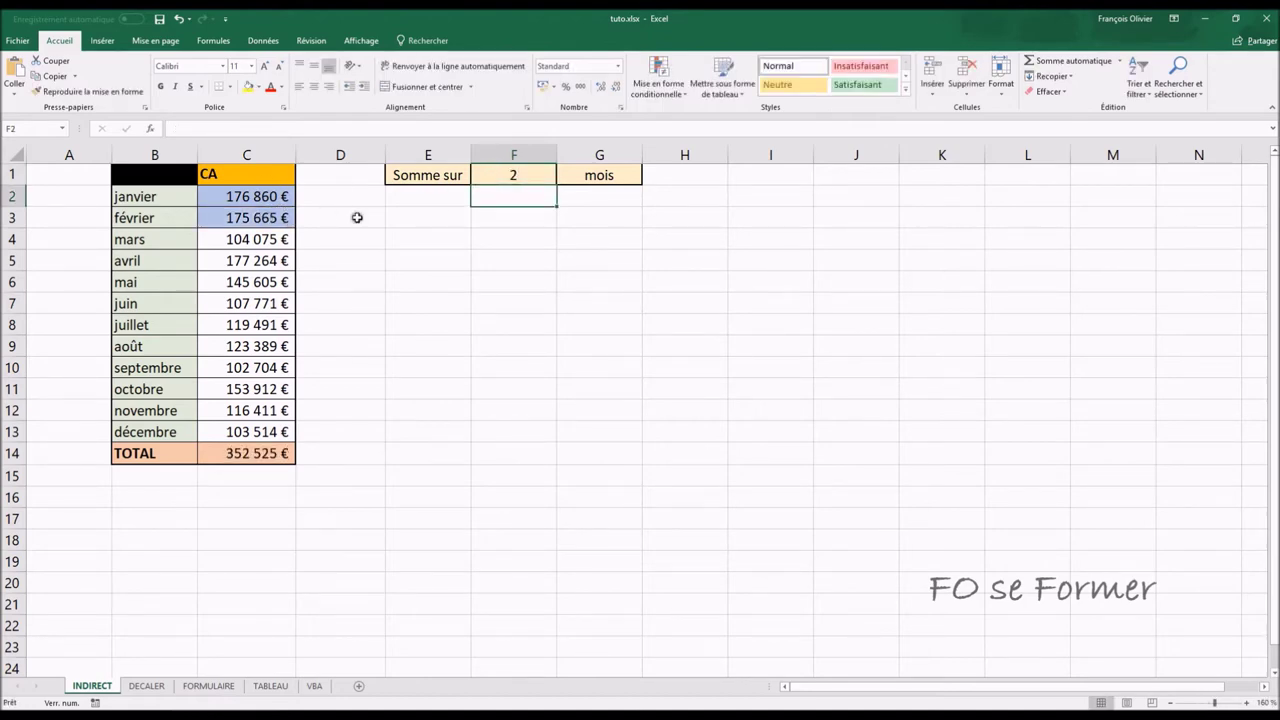
left_click(510, 176)
type("3")
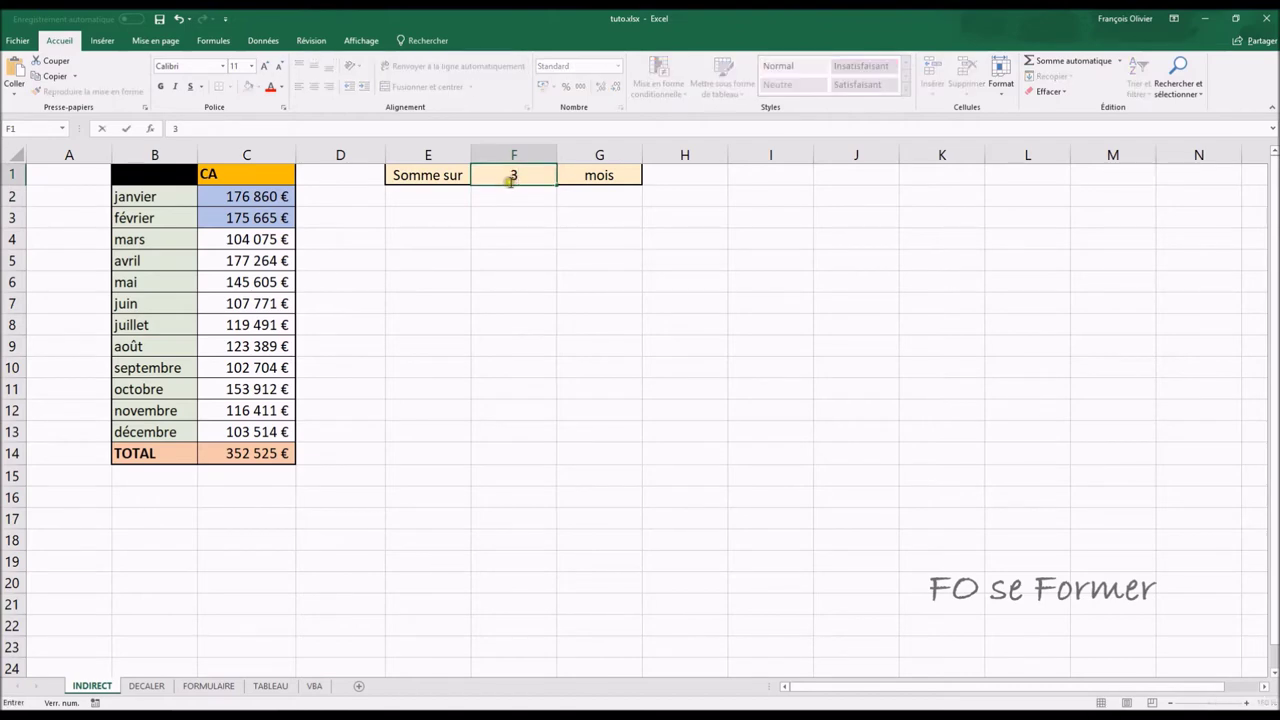
key("Return")
left_click(513, 174)
type("4")
key("Return")
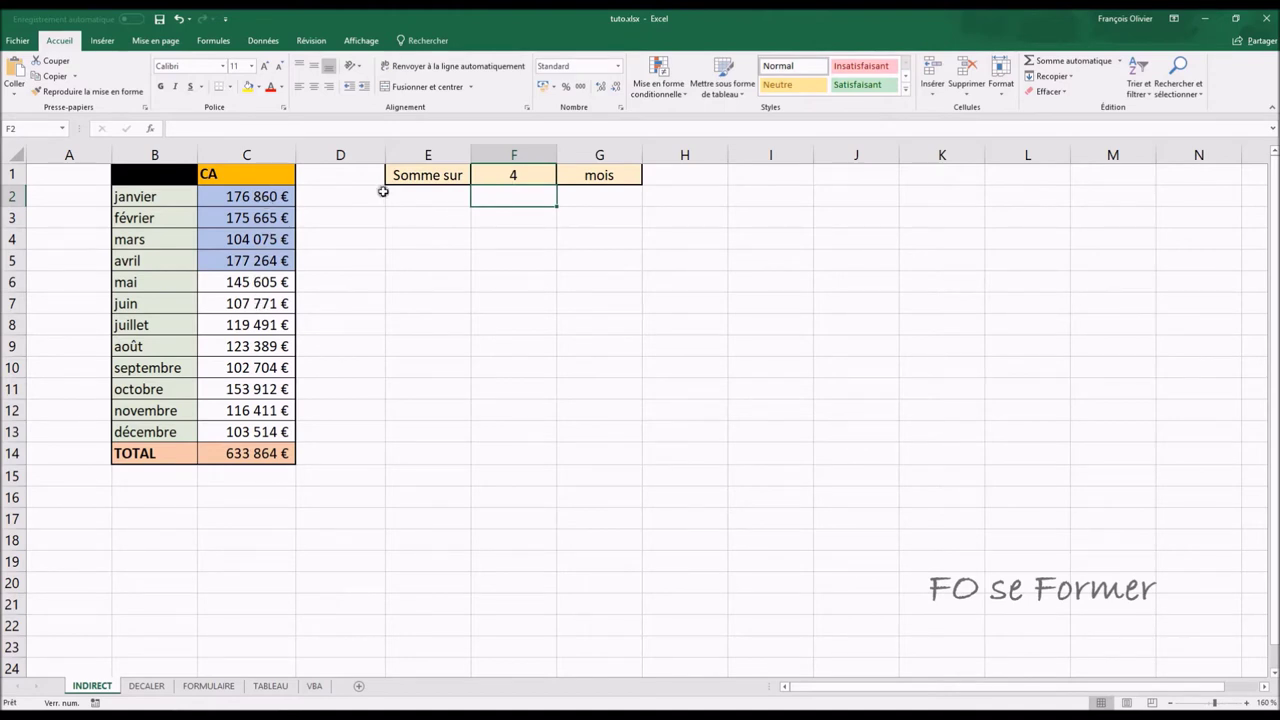
left_click(494, 177)
type("2")
key("Return")
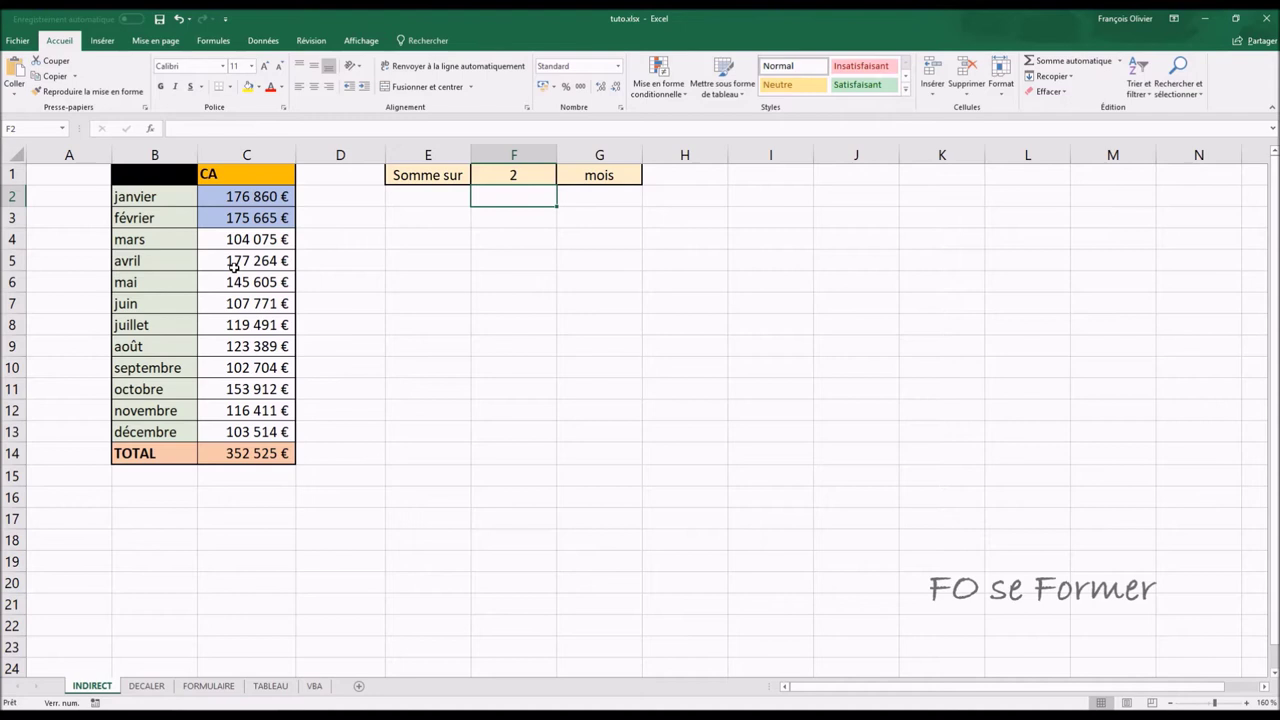
- Enter 13 in F1, dismiss the circular-reference warning, and settle on 15
left_click(526, 176)
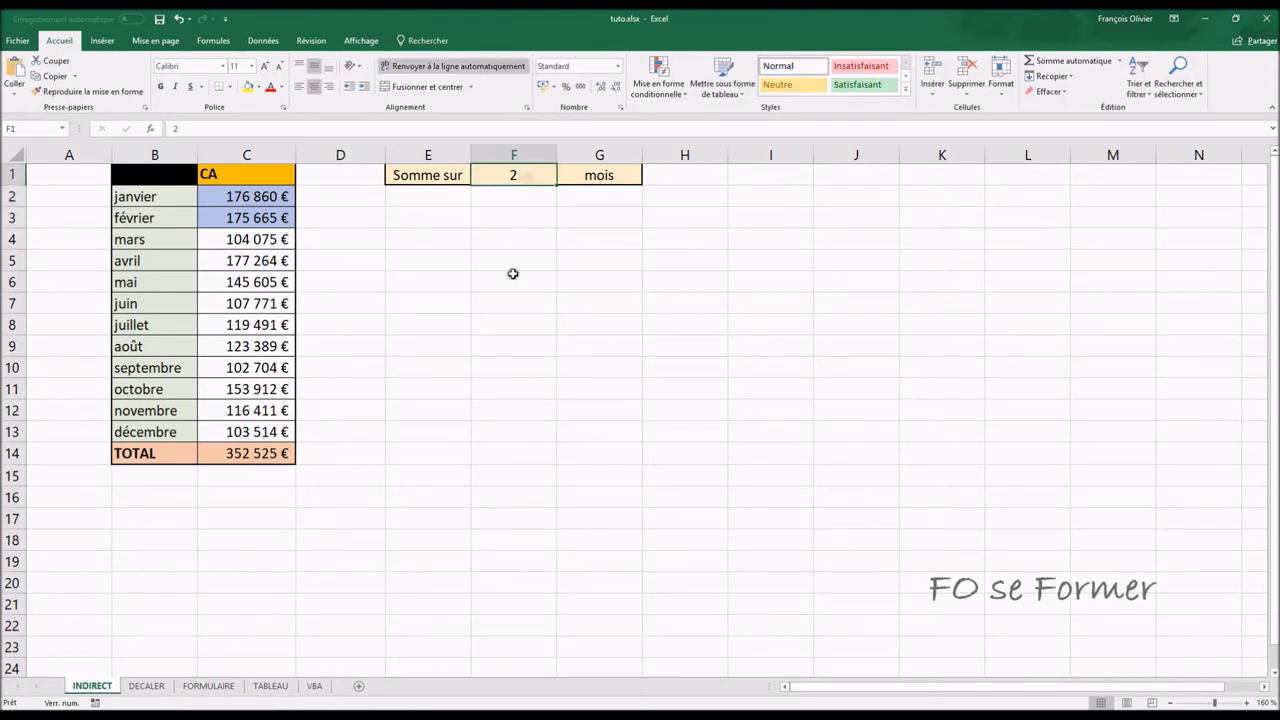
type("13")
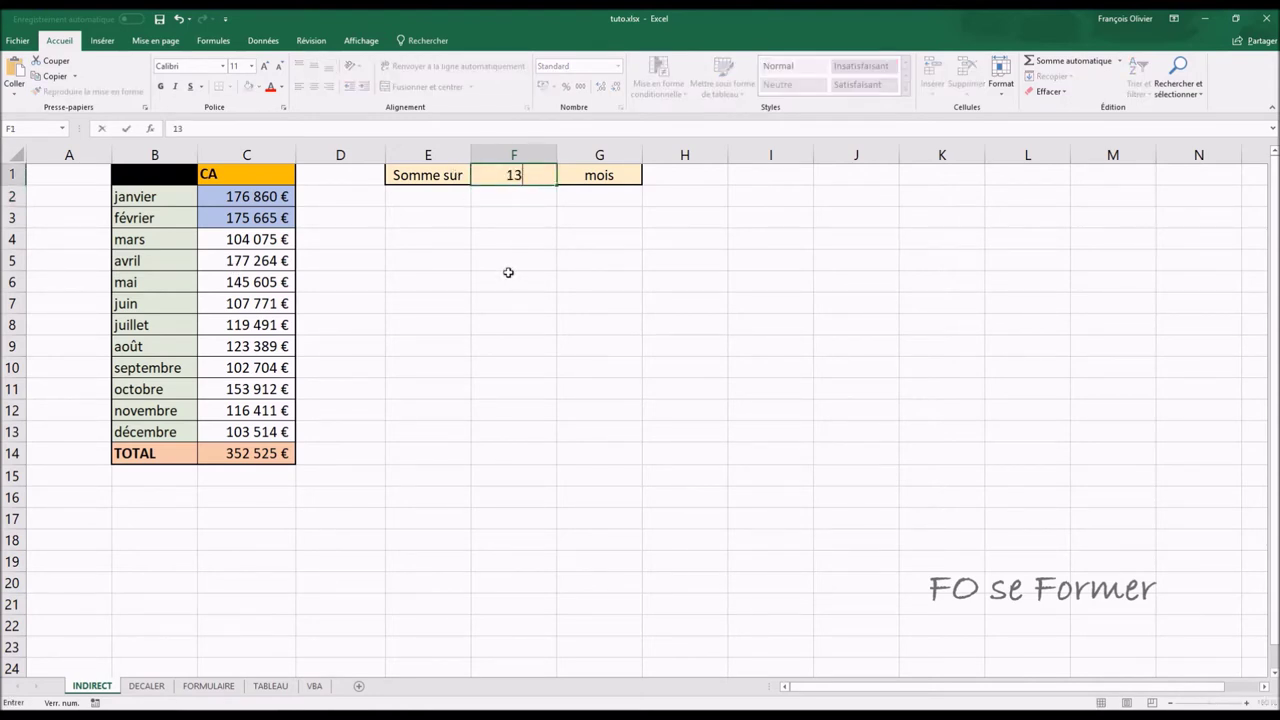
key("Return")
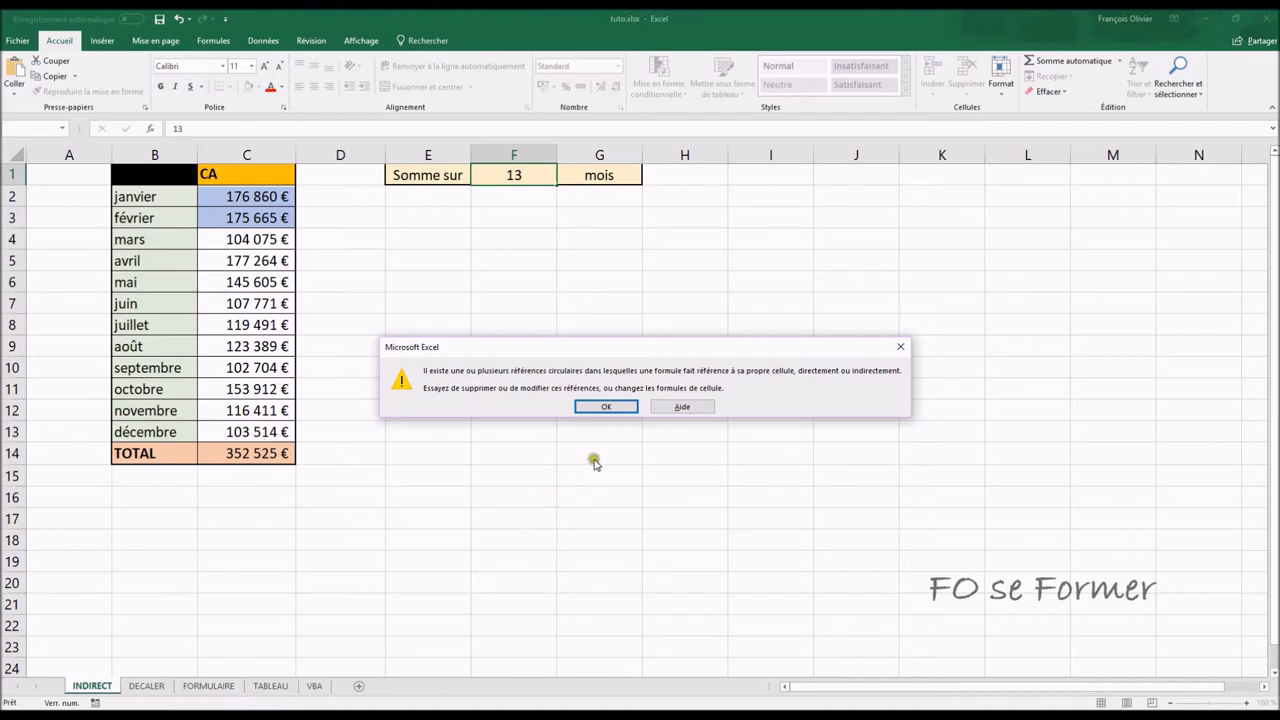
left_click(612, 408)
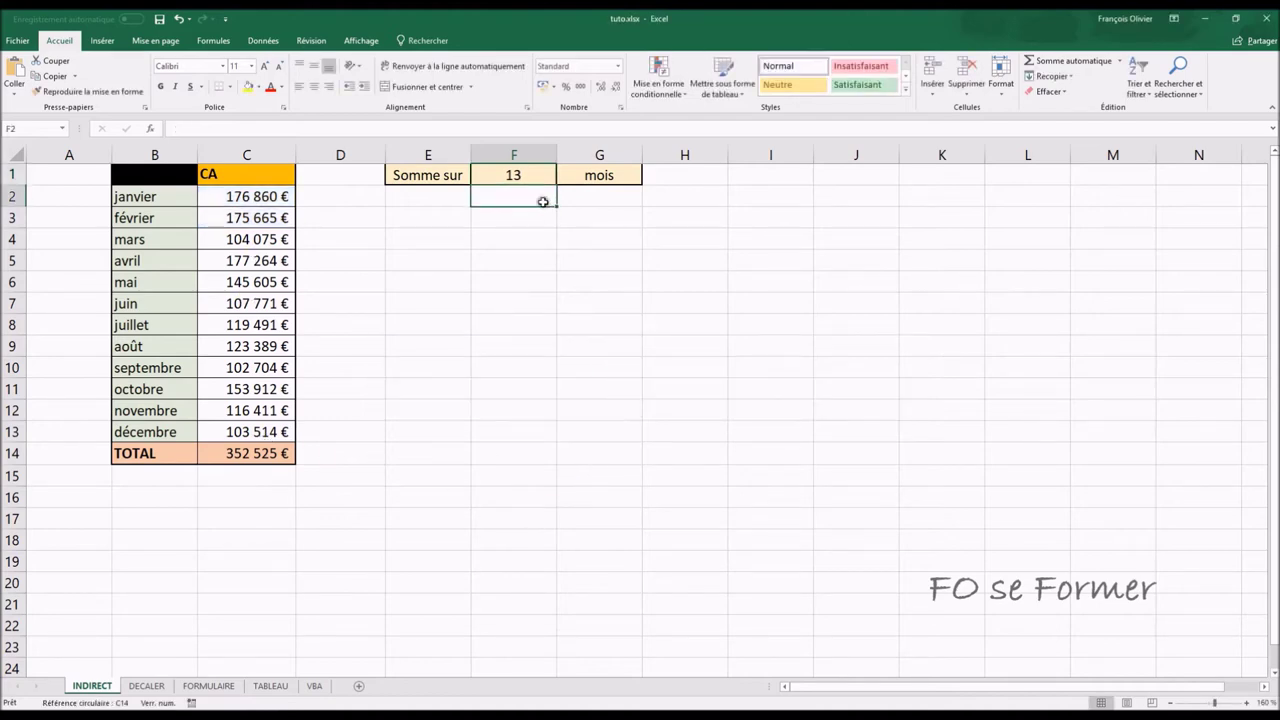
type("15")
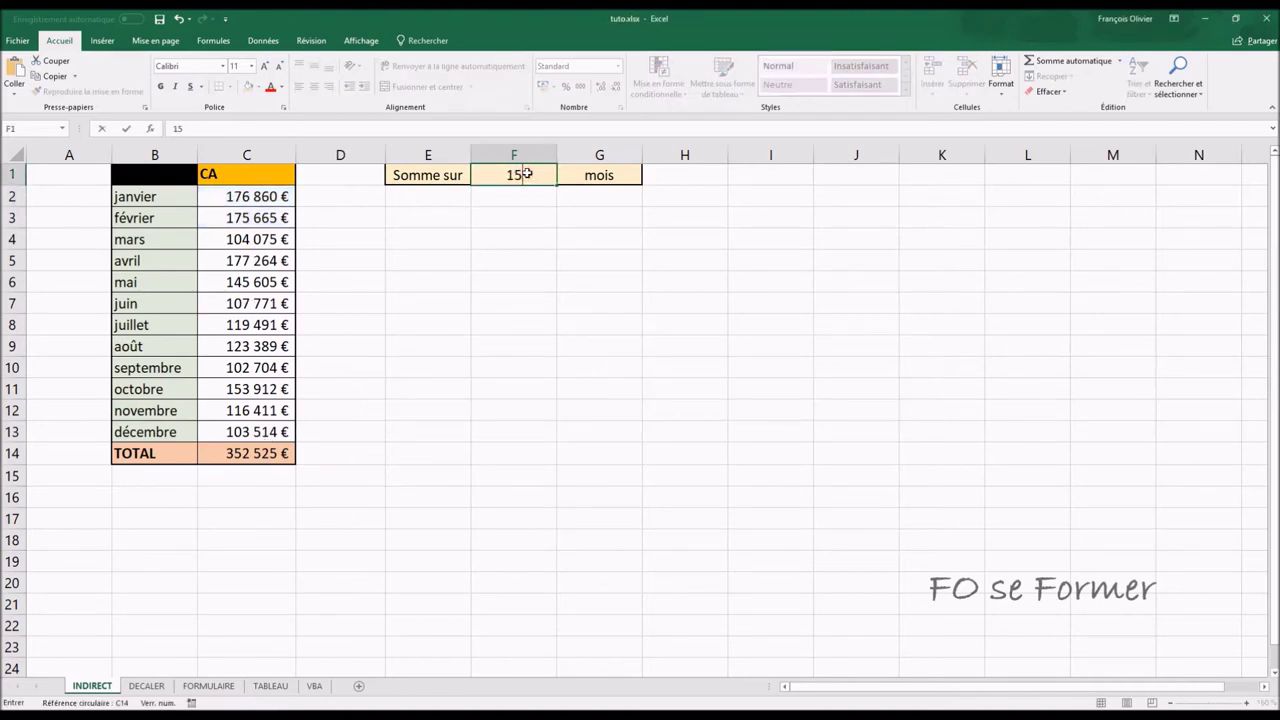
key("Return")
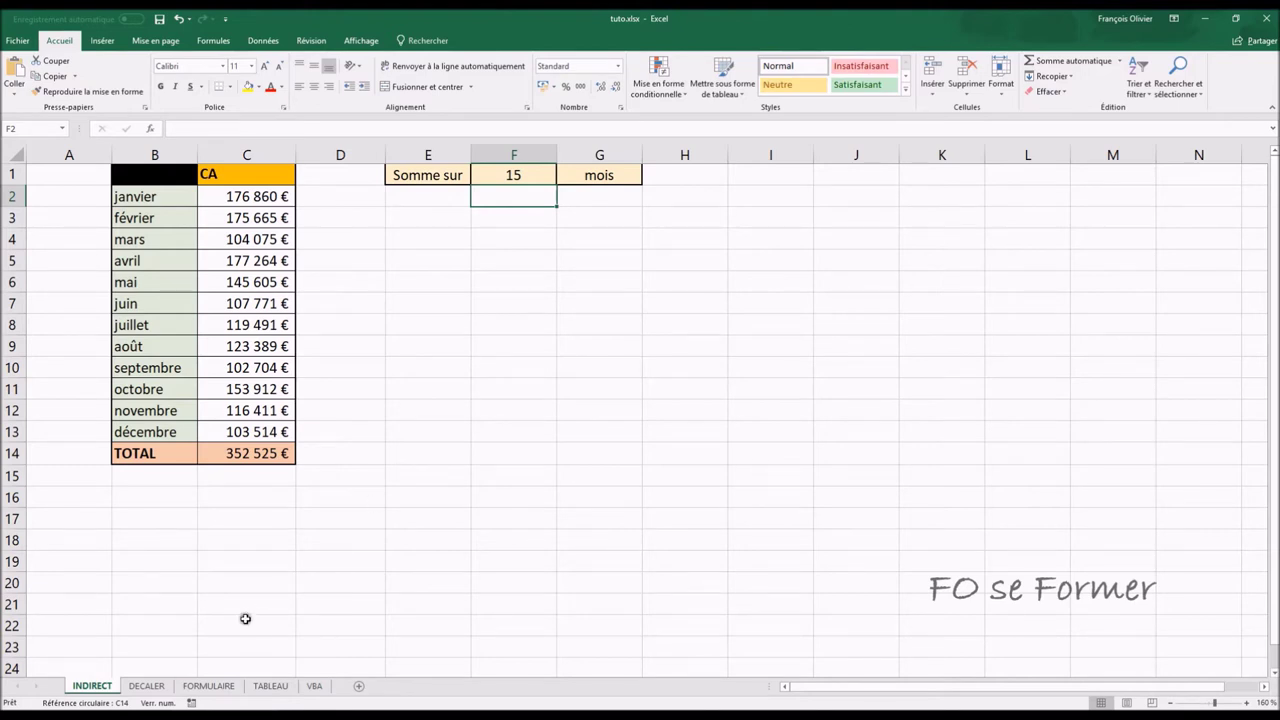
left_click(142, 686)
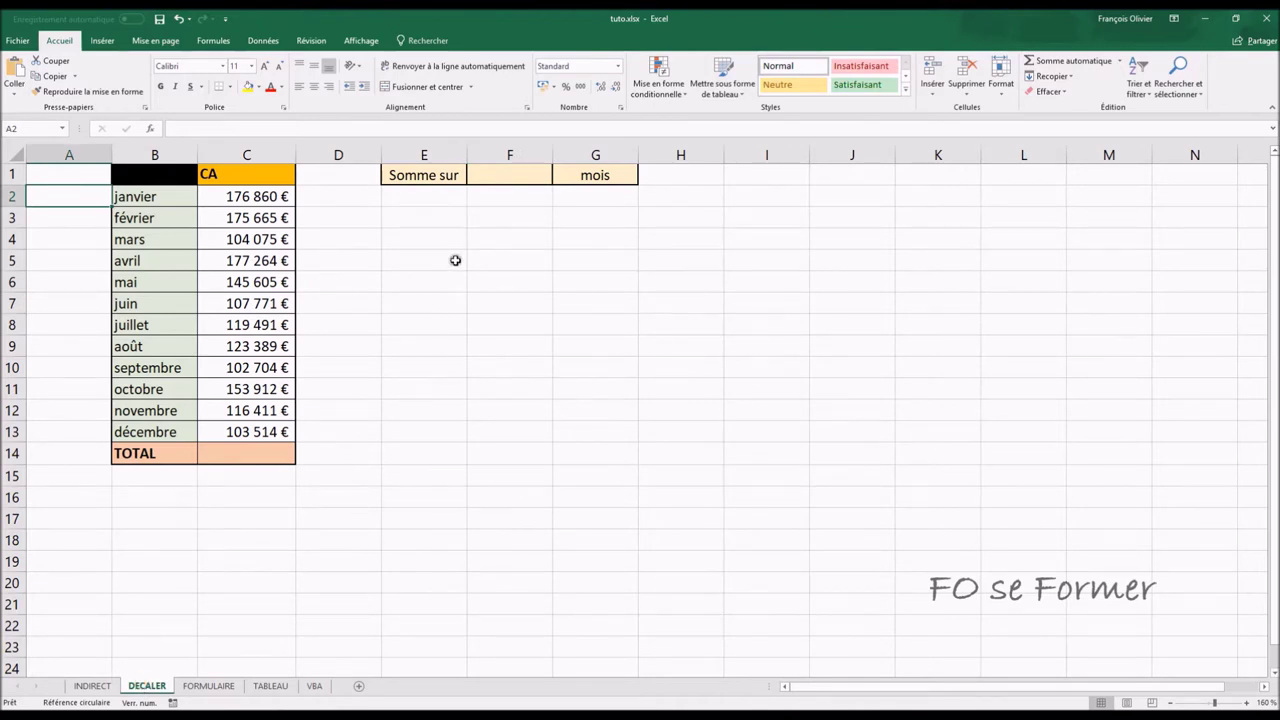
- Select F1 on the DECALER sheet and bring up the Données ribbon
left_click(493, 171)
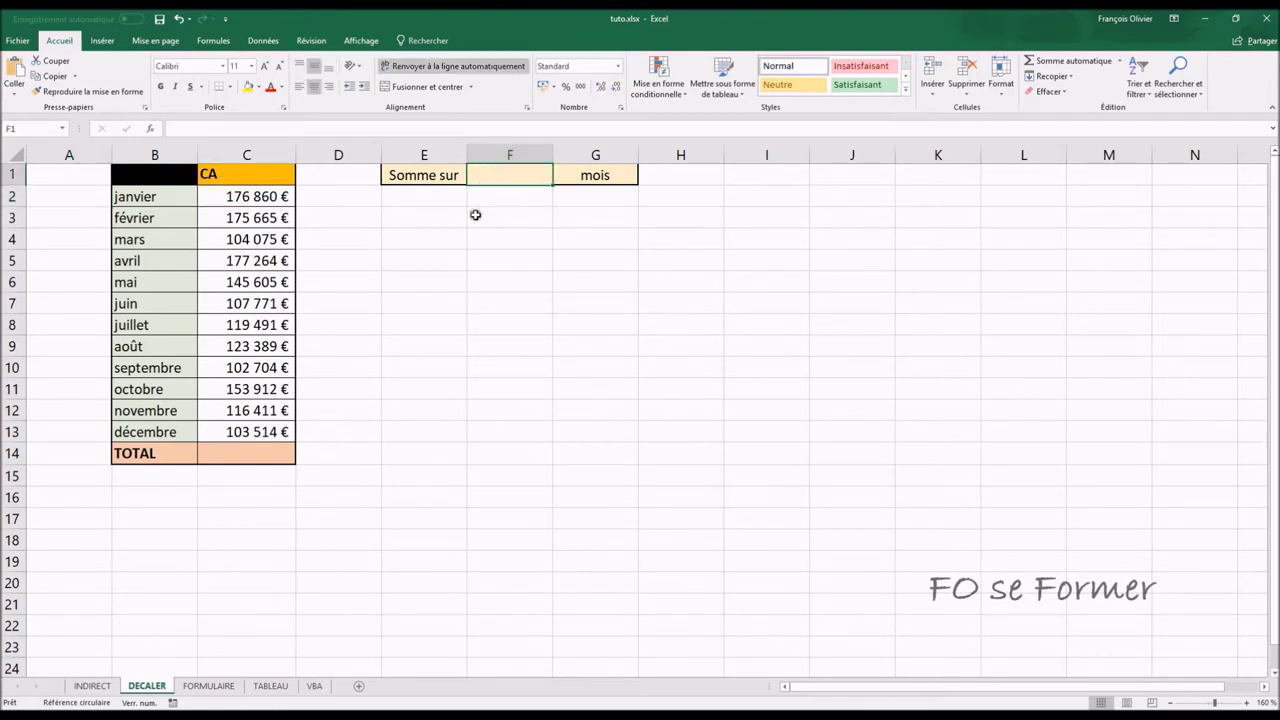
left_click(263, 40)
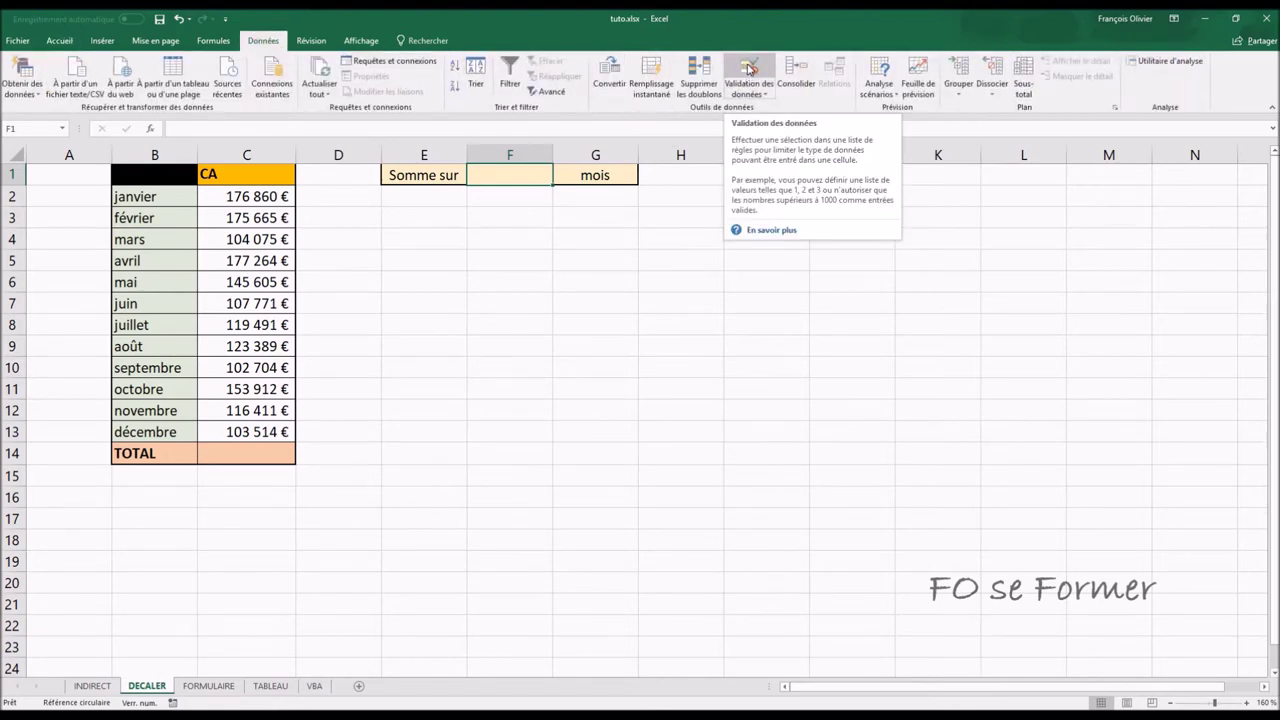
- Give F1 a List data validation whose source is =$A$2:$A$13
left_click(748, 66)
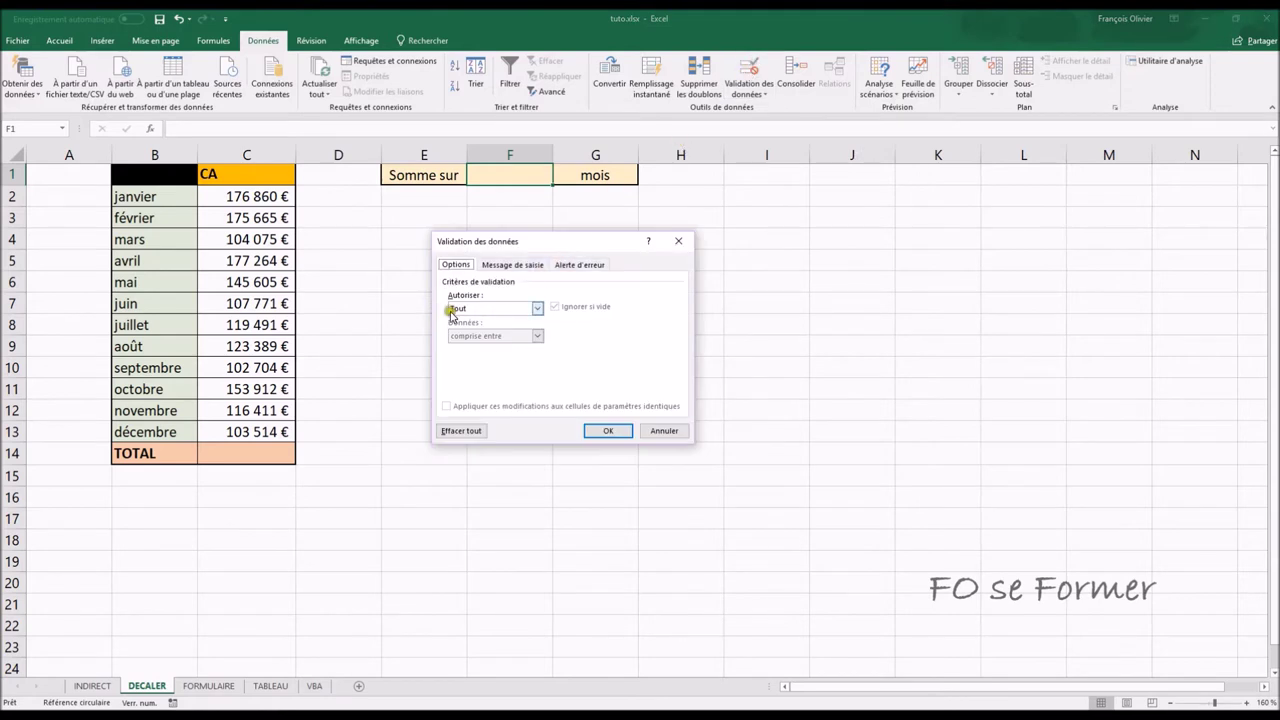
left_click(535, 308)
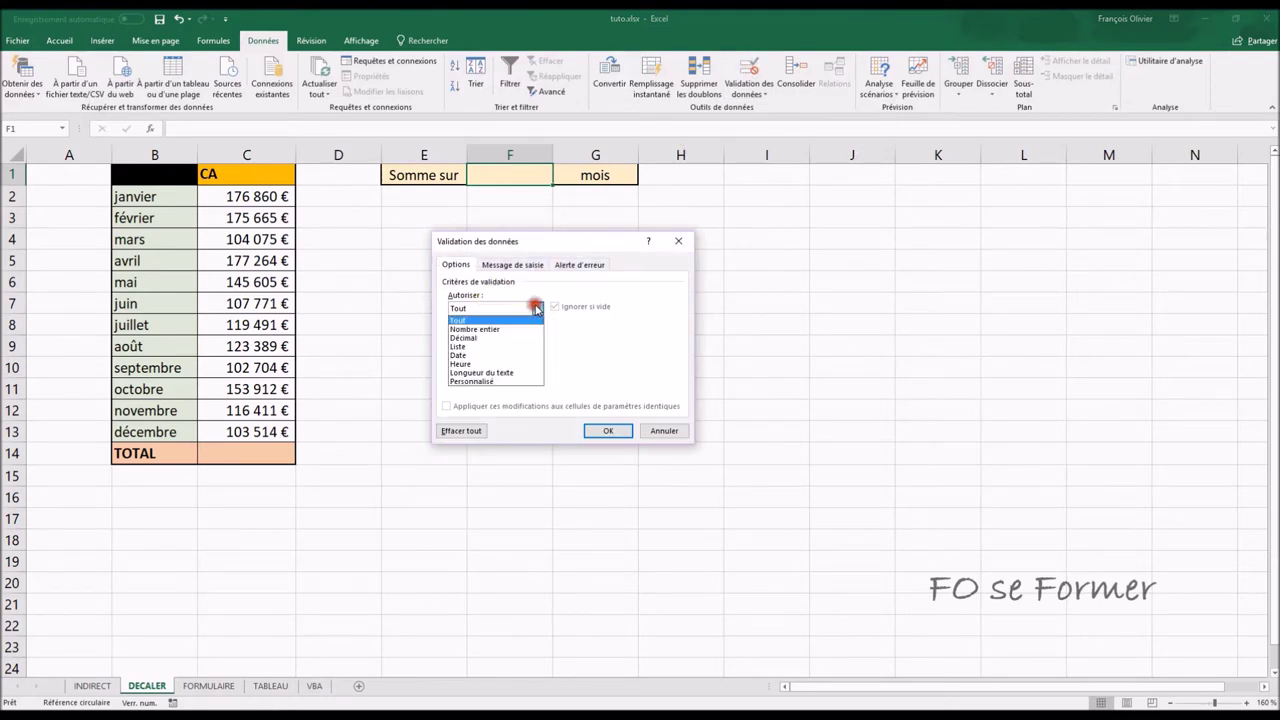
left_click(517, 347)
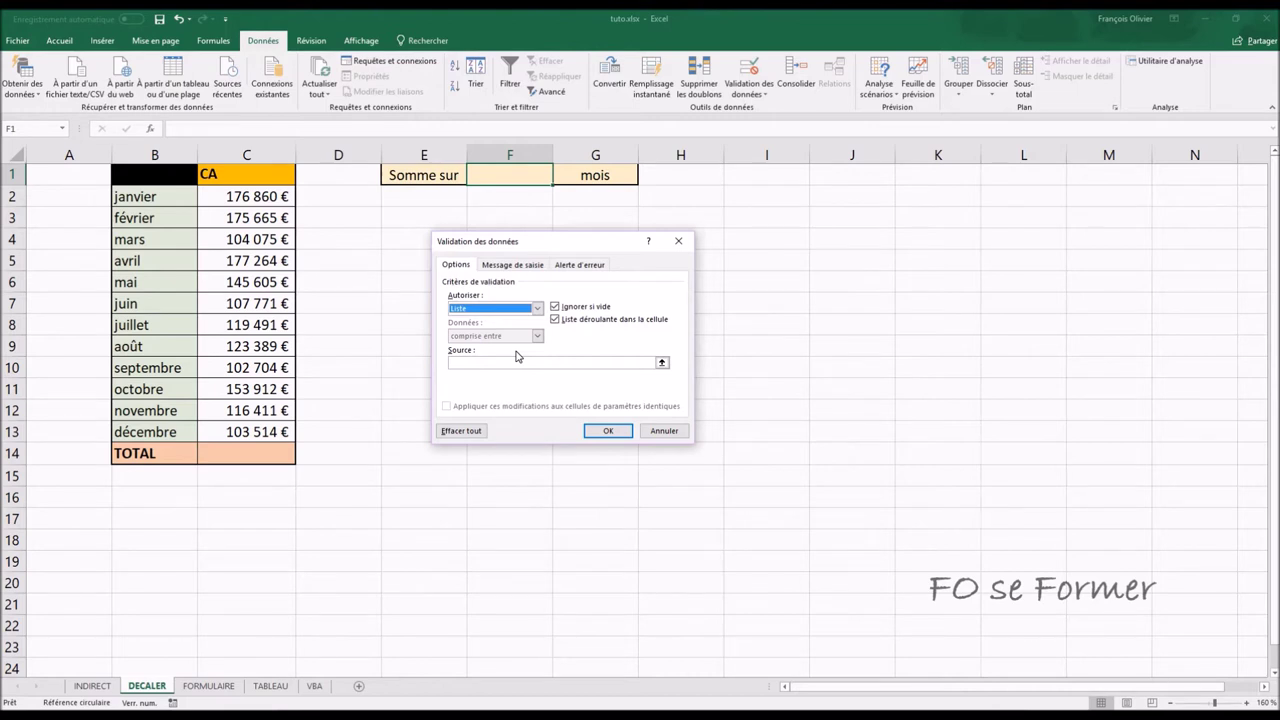
left_click(495, 361)
left_click(489, 362)
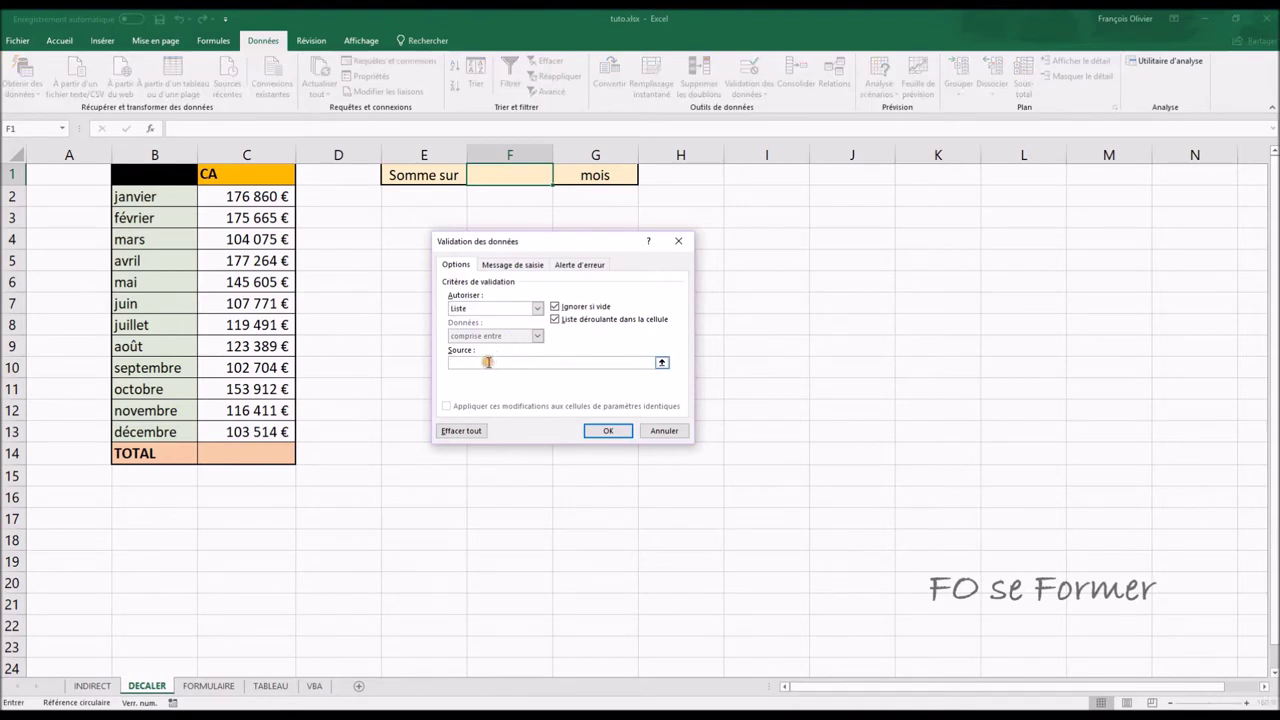
type("1;2;")
left_click(532, 363)
key("BackSpace")
key("BackSpace")
key("BackSpace")
left_click_drag(78, 196, 93, 430)
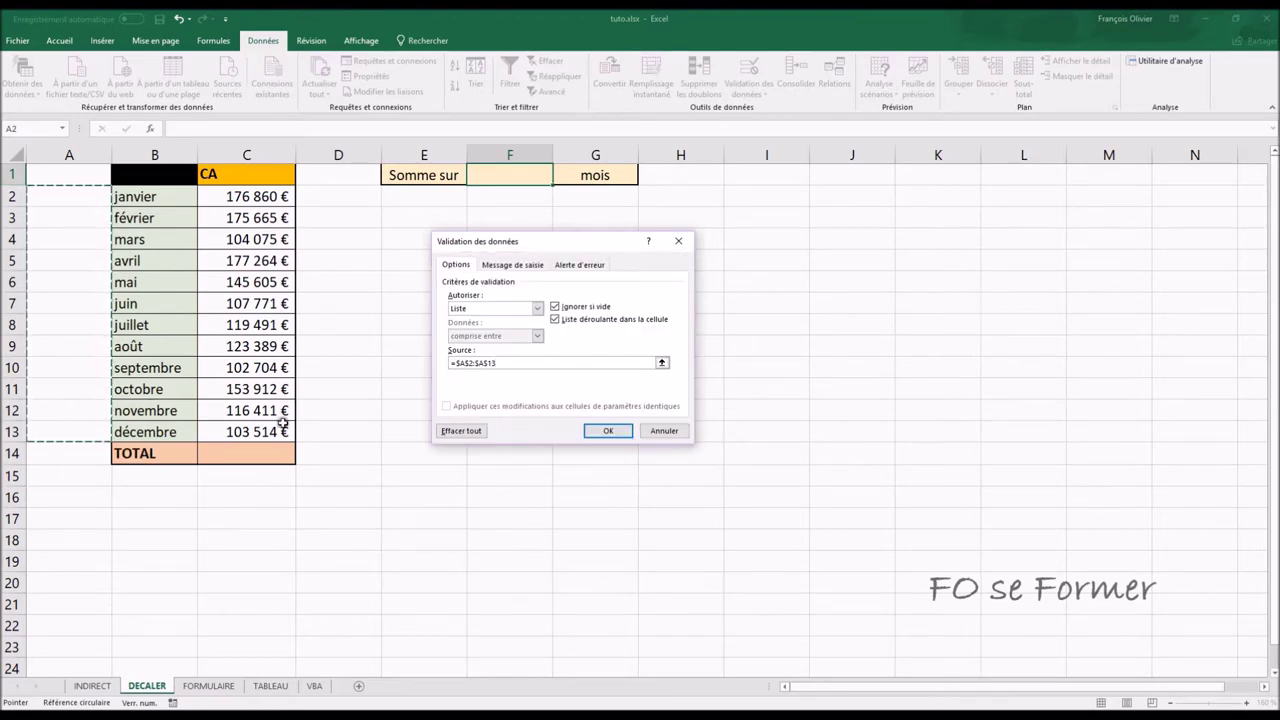
left_click(609, 432)
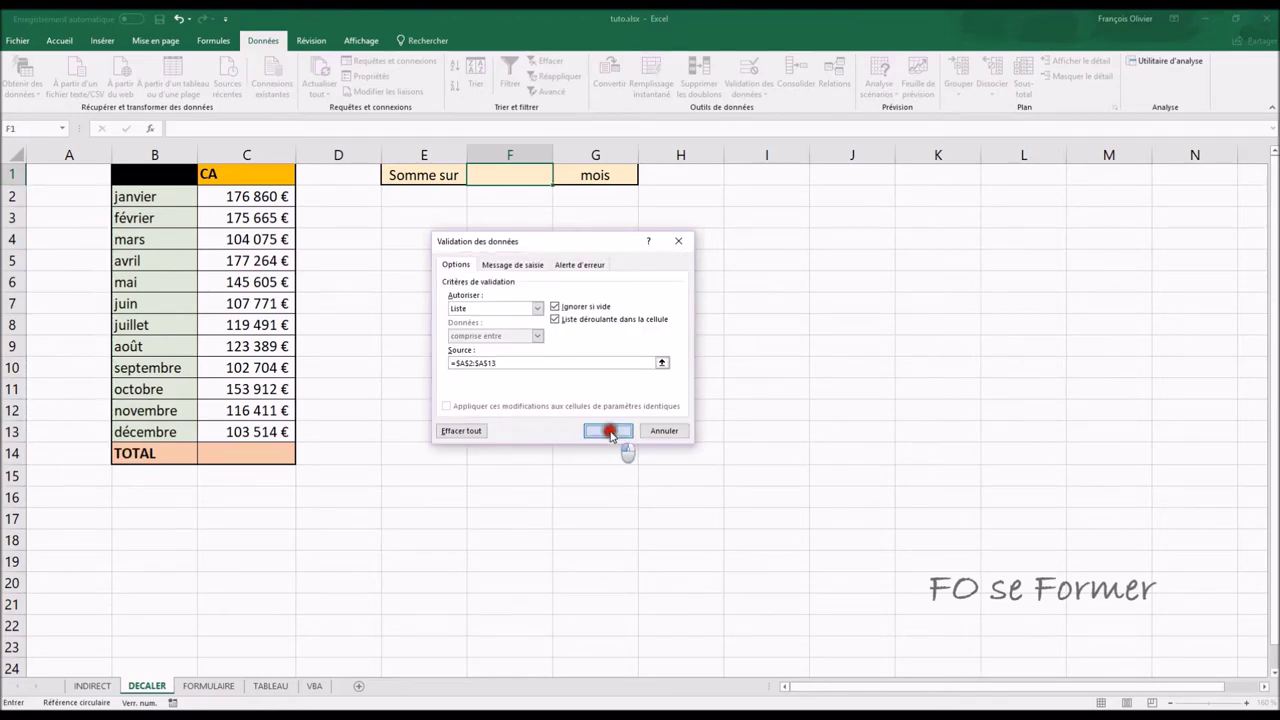
- Enter 1 in A2 and fill it down to A13 as a 1–12 series
left_click(70, 194)
type("1")
key("Return")
left_click(76, 191)
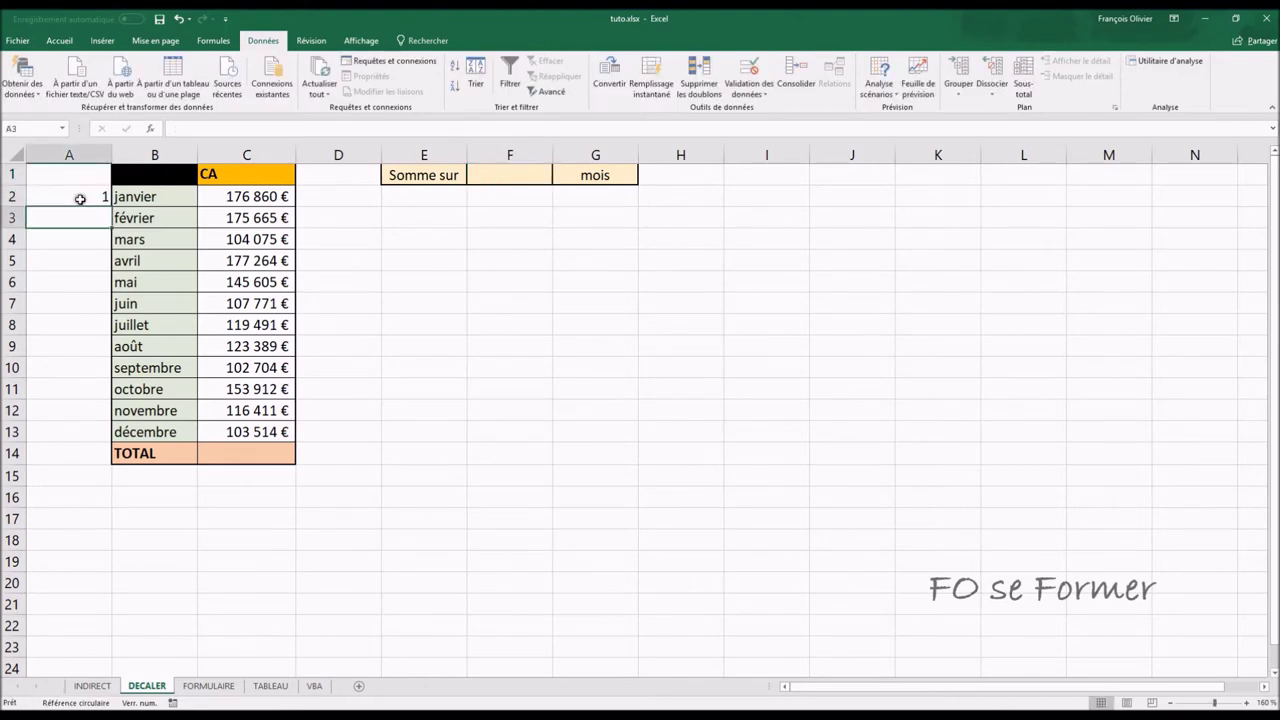
left_click_drag(110, 199, 104, 442)
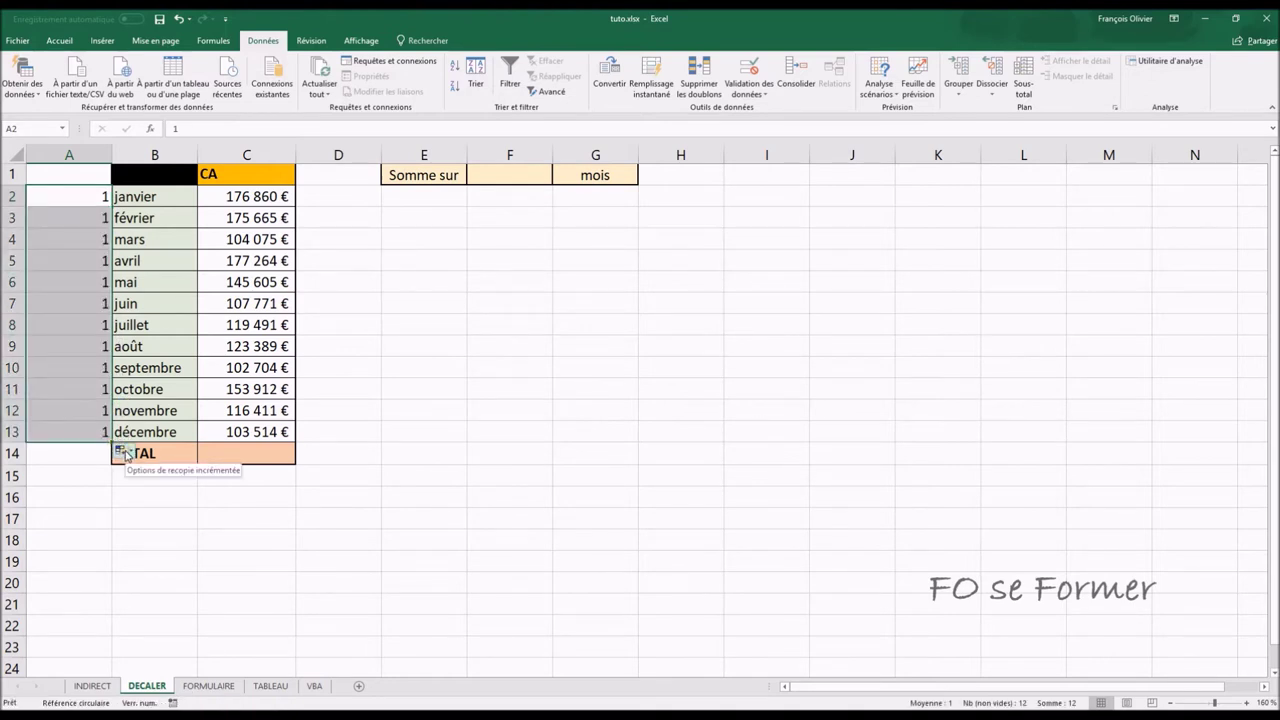
left_click(125, 453)
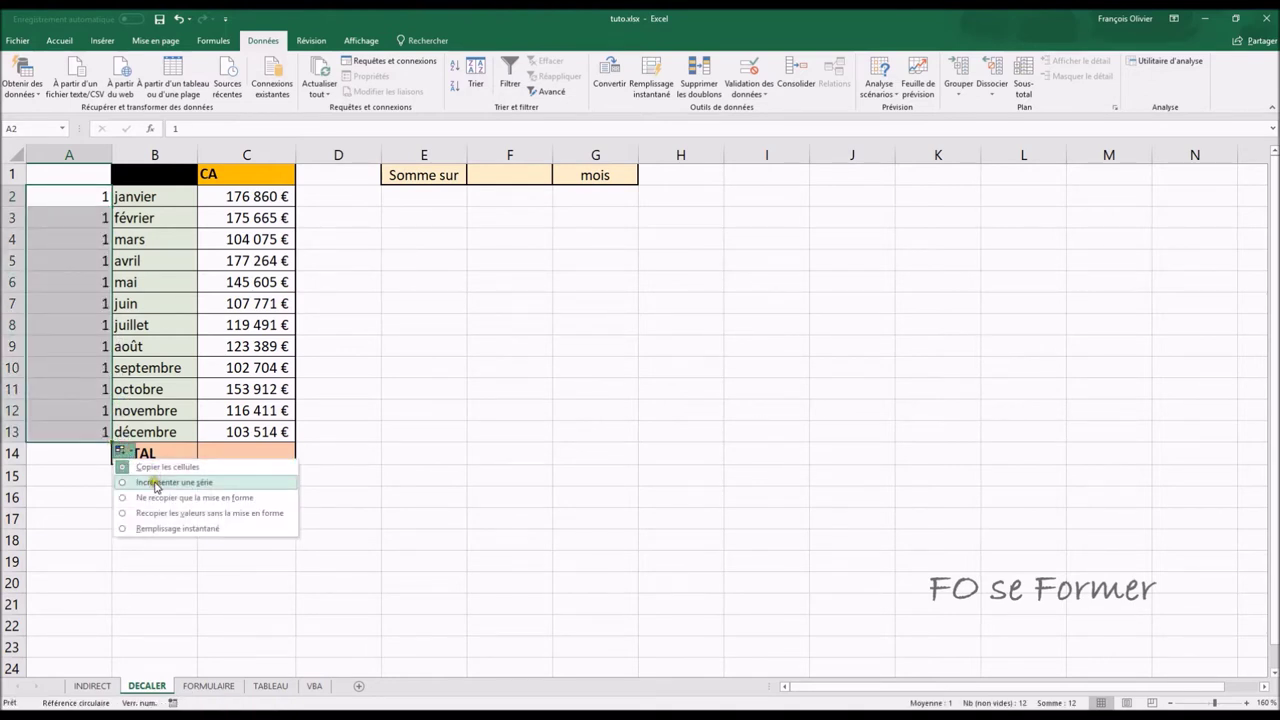
left_click(155, 484)
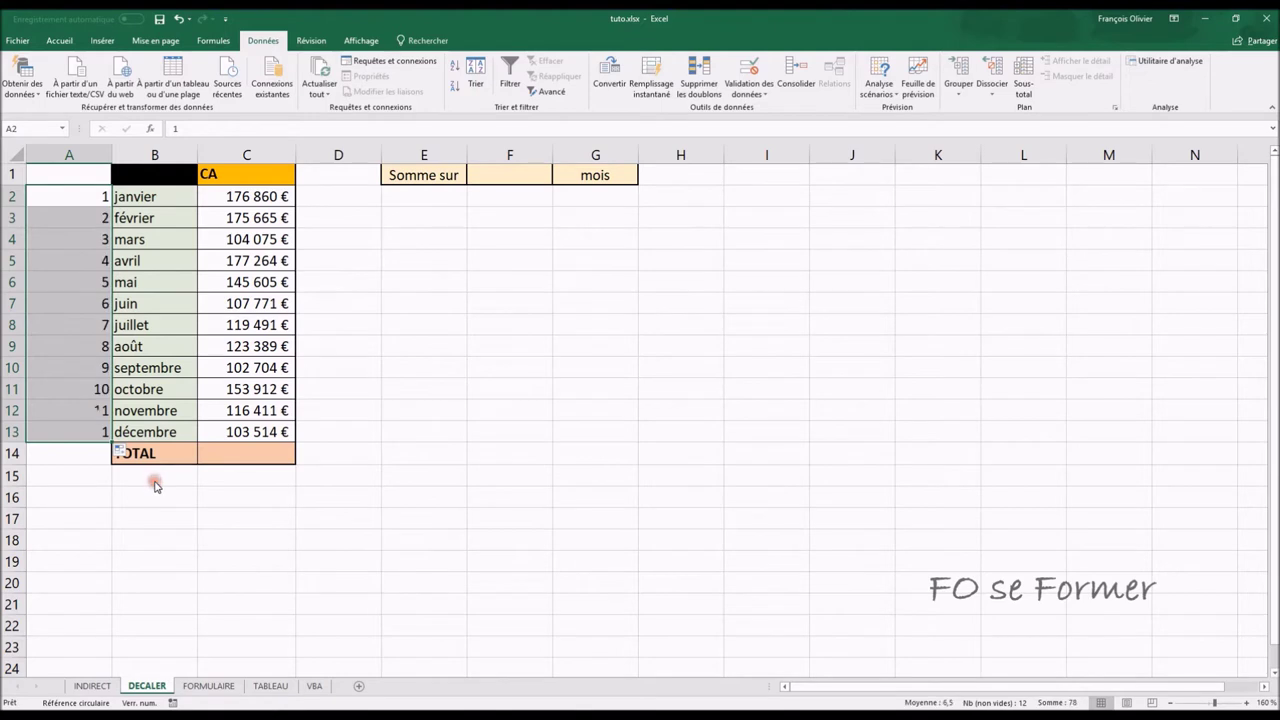
left_click(423, 390)
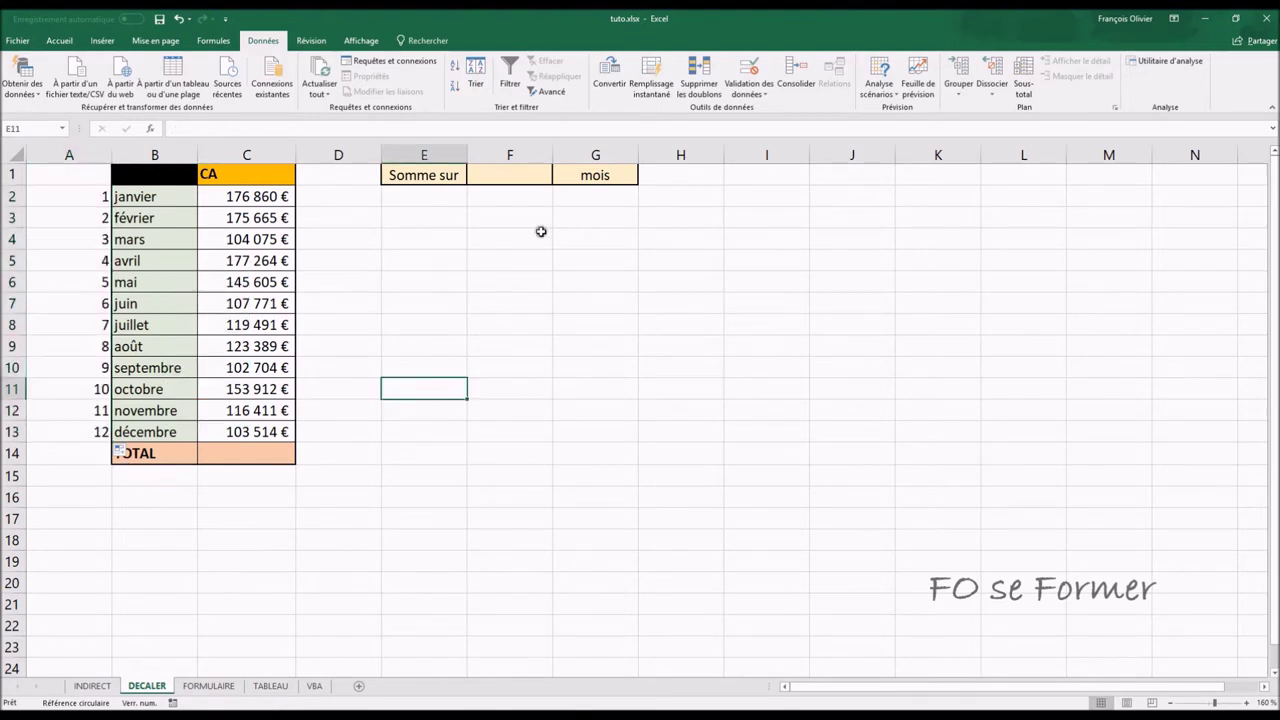
- Pick 5, then 12, then 7 from F1's dropdown, leaving F1 at 7
left_click(511, 176)
left_click(559, 177)
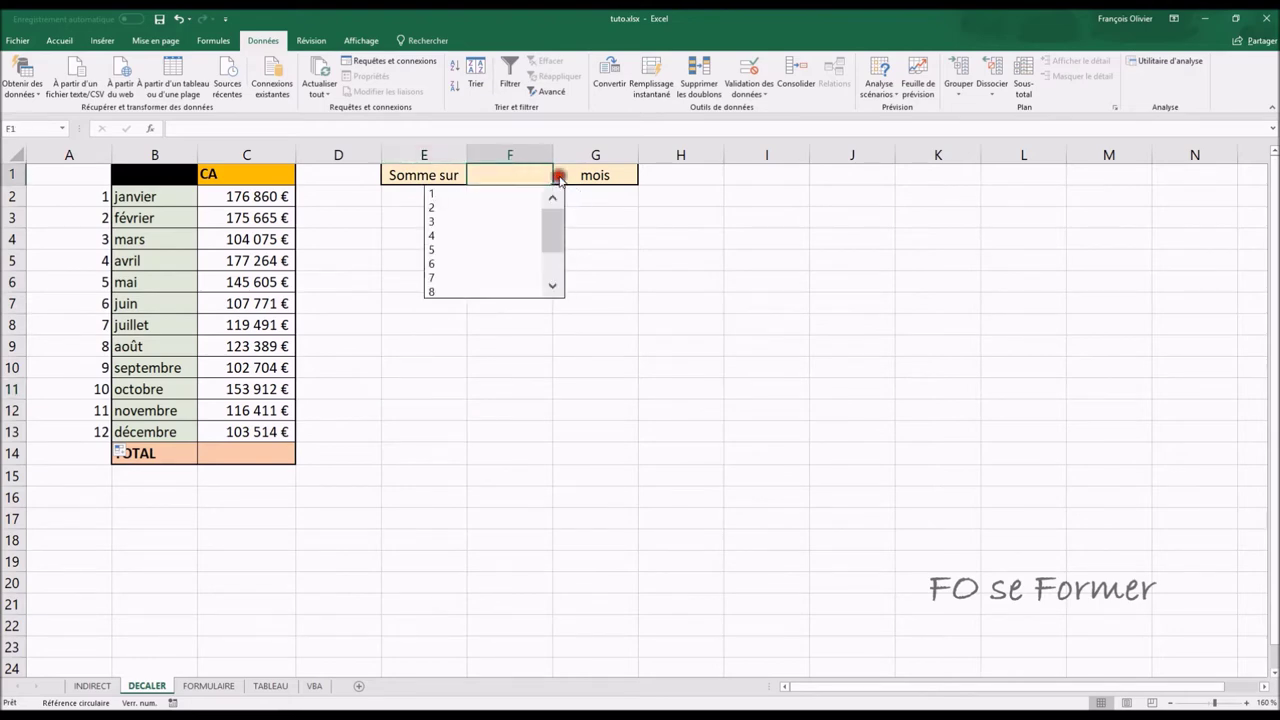
left_click(463, 248)
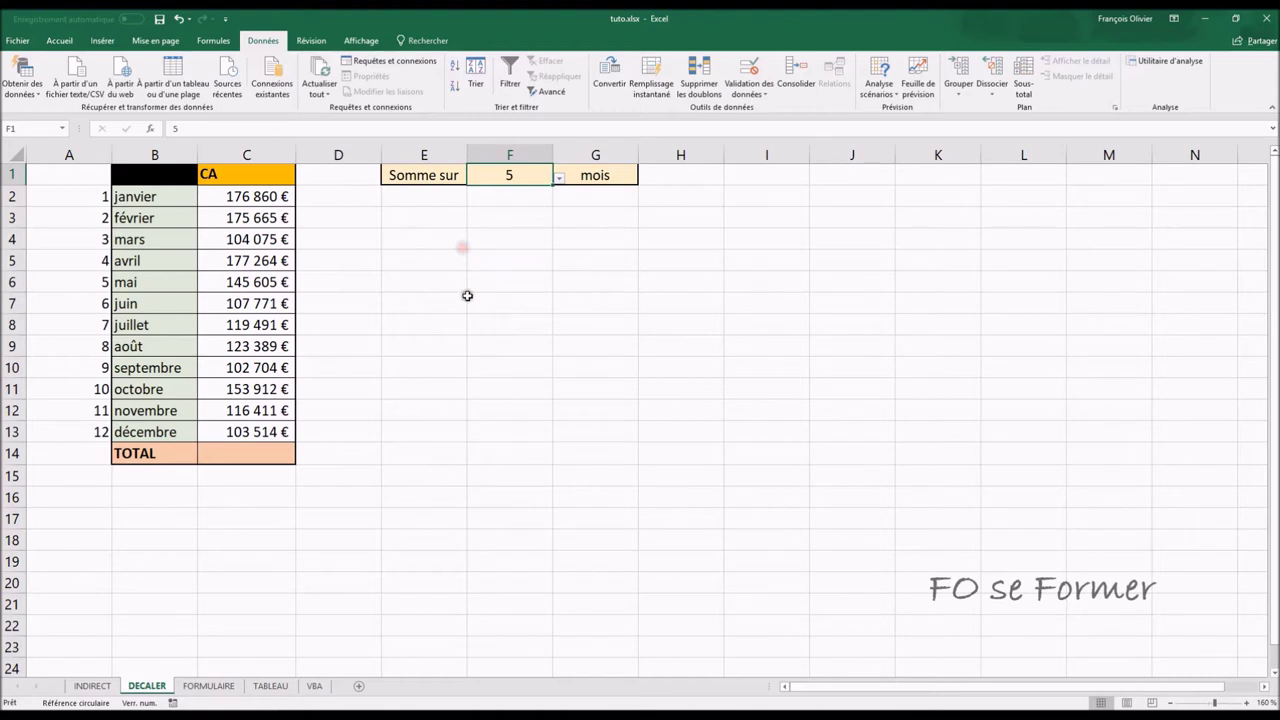
left_click(559, 177)
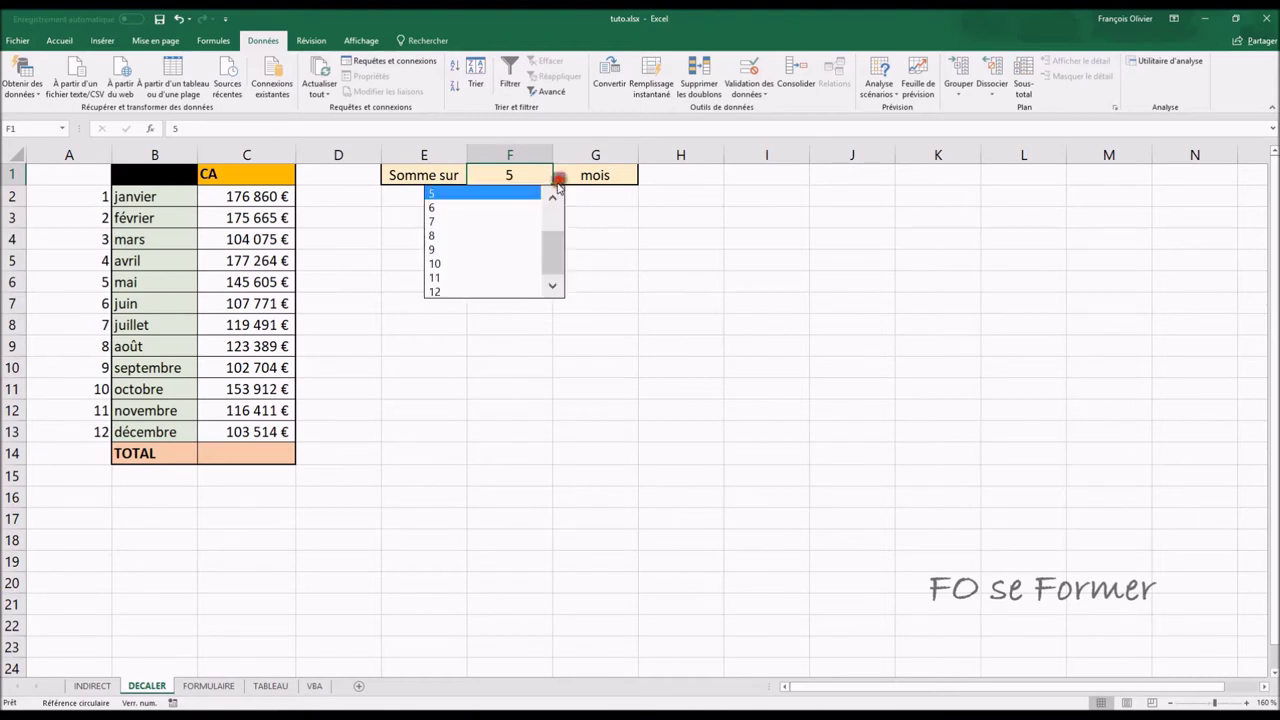
left_click(503, 287)
left_click(559, 178)
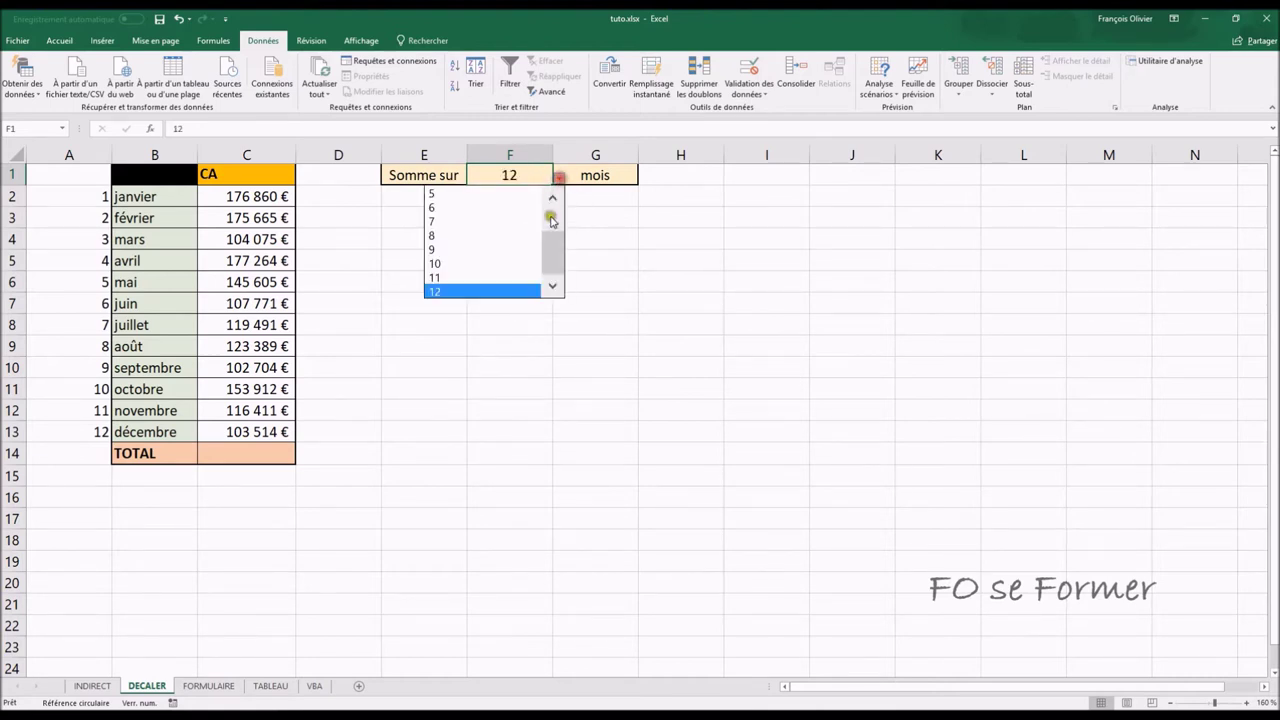
left_click(498, 231)
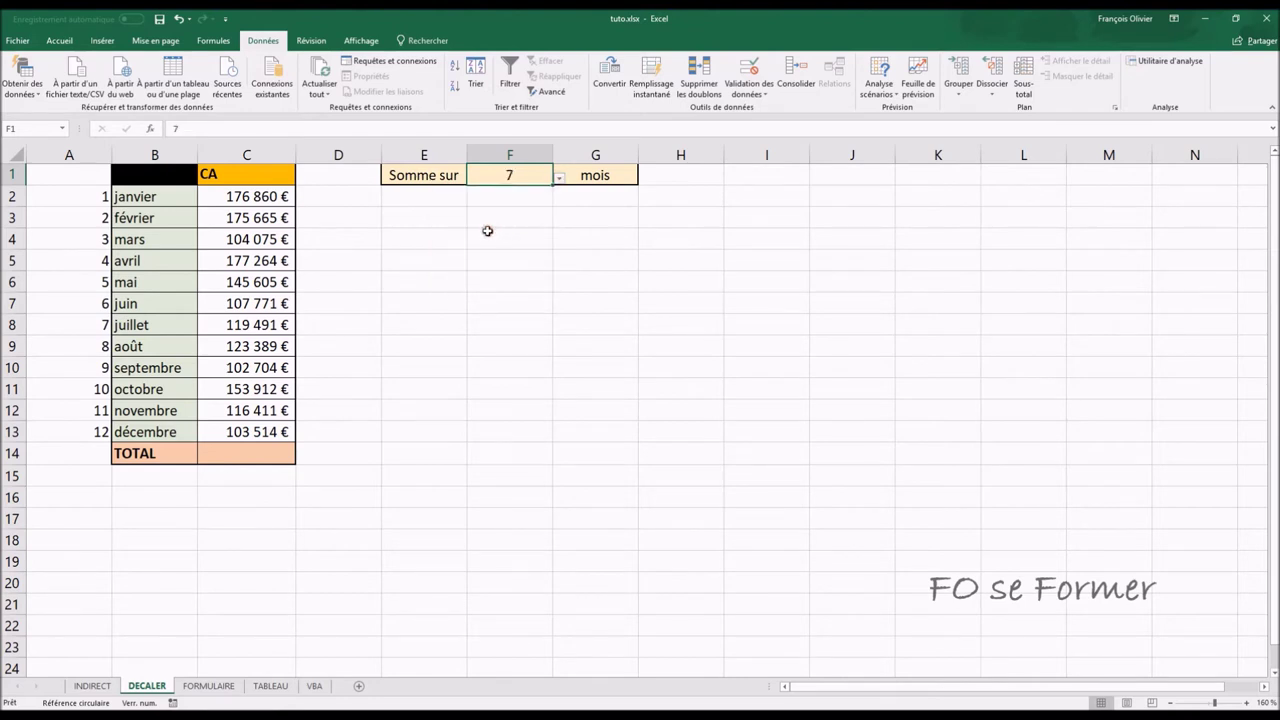
left_click(487, 231)
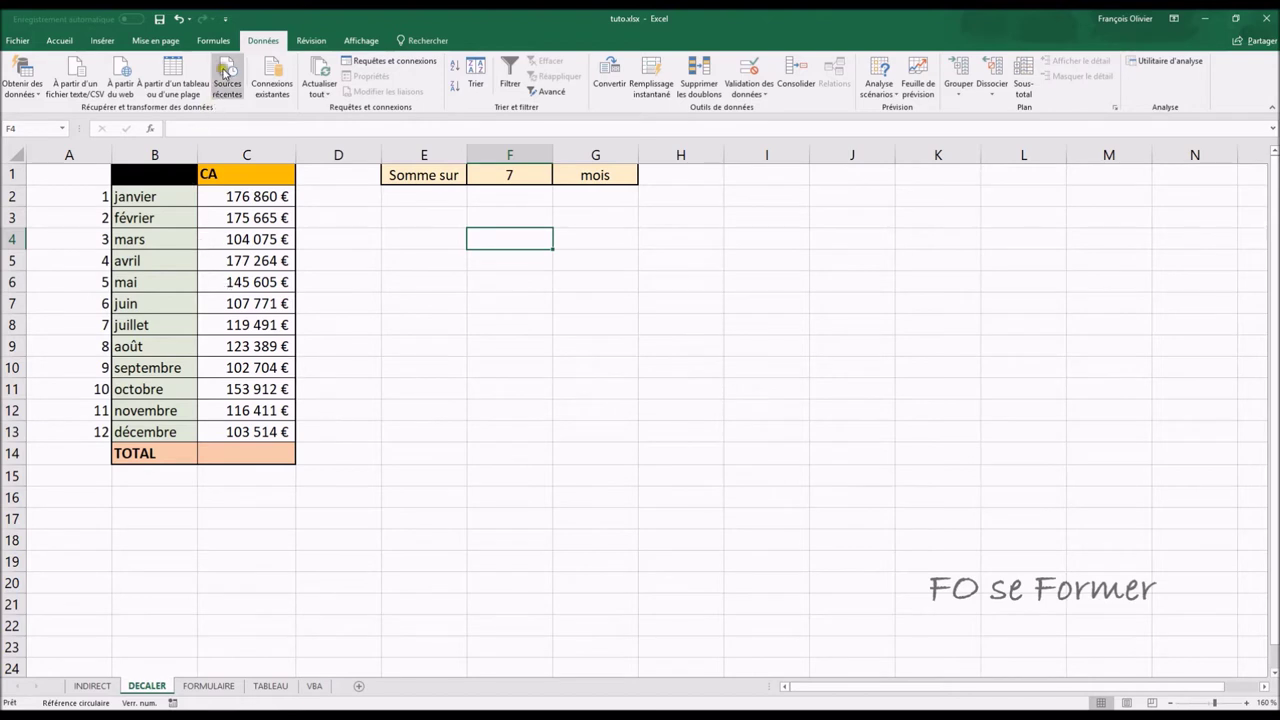
left_click(213, 40)
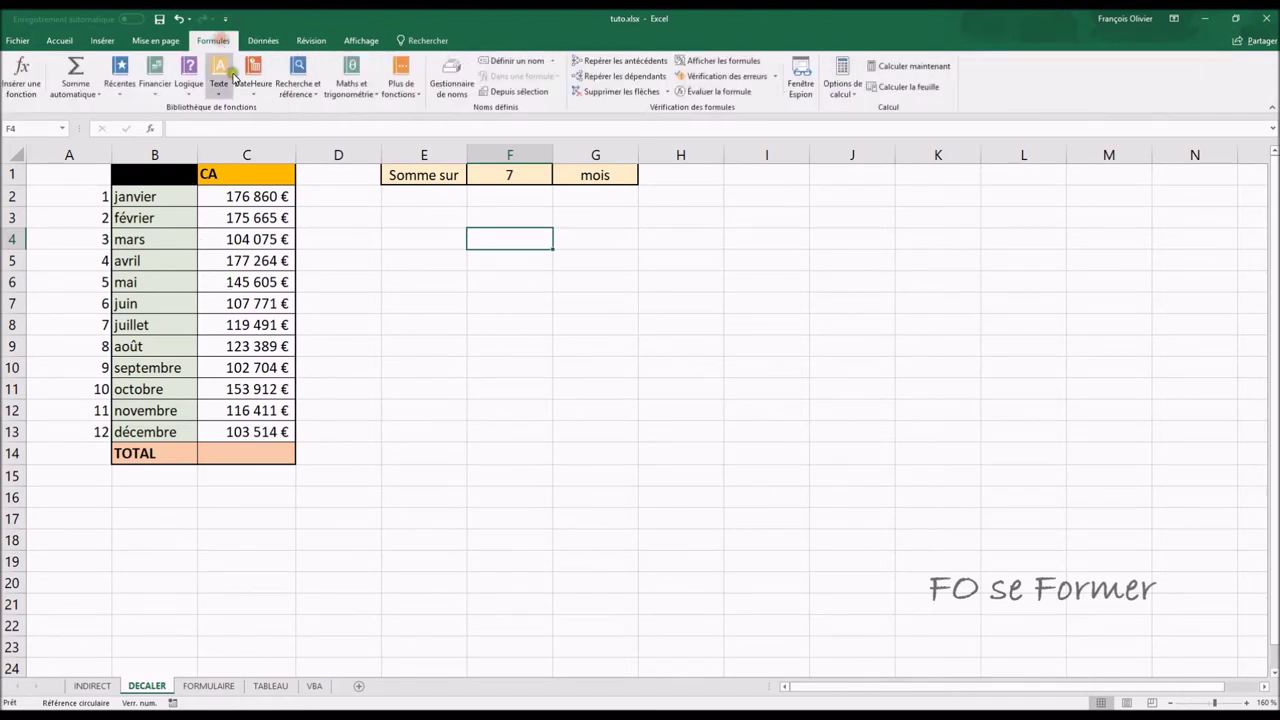
- Create the name Plage_mois referring to =DECALER(DECALER!$C$2;0;0;DECALER!$F$1;1) in the Name Manager
left_click(451, 79)
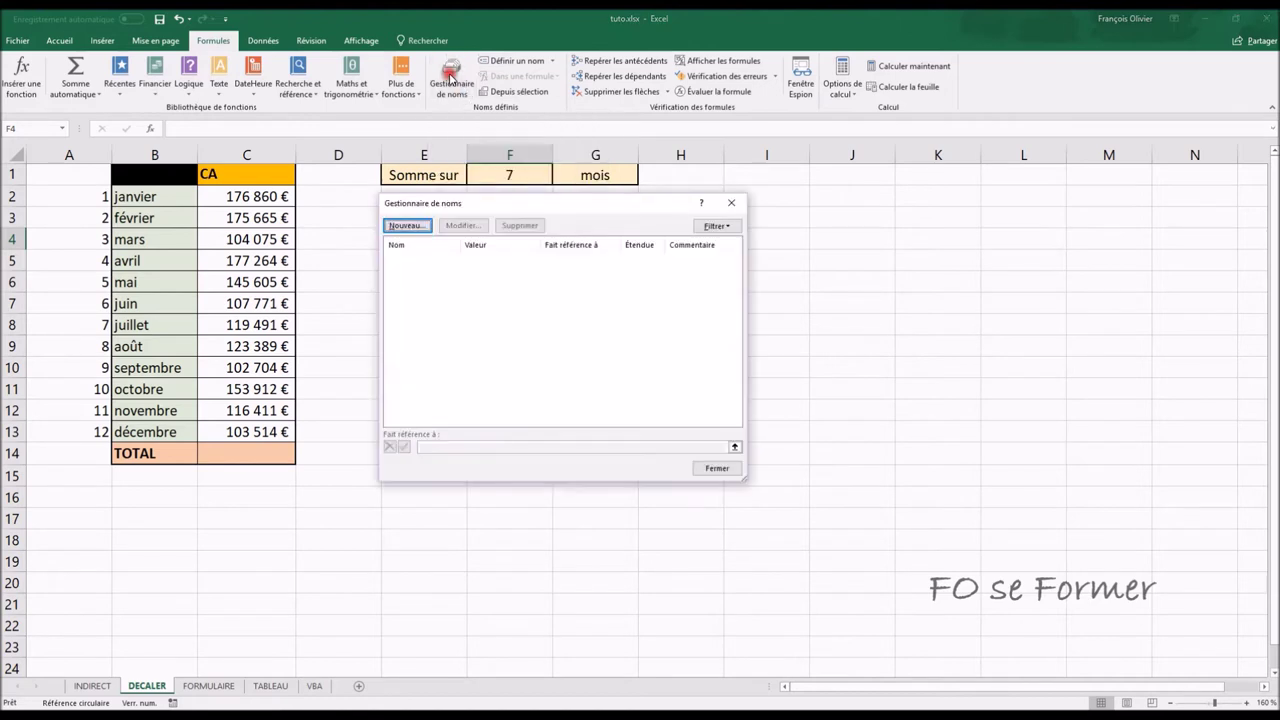
left_click(407, 226)
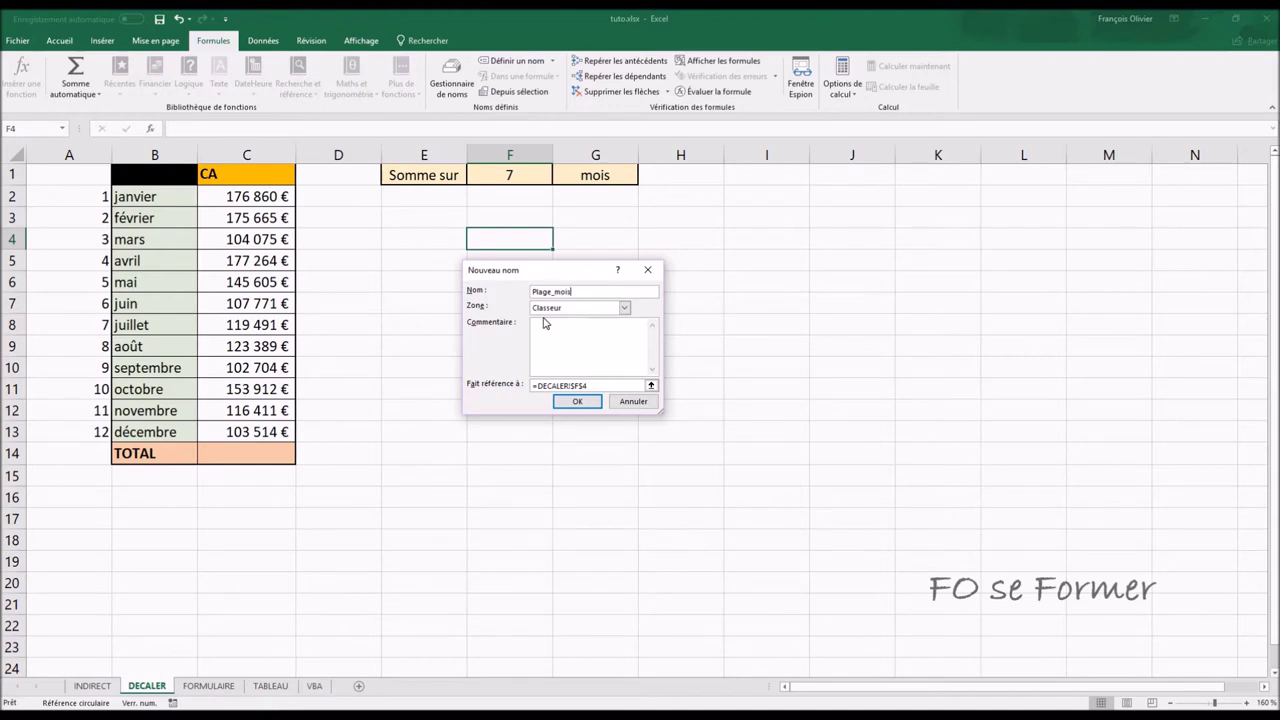
left_click(540, 401)
left_click(559, 386)
left_click(536, 385)
left_click(589, 384)
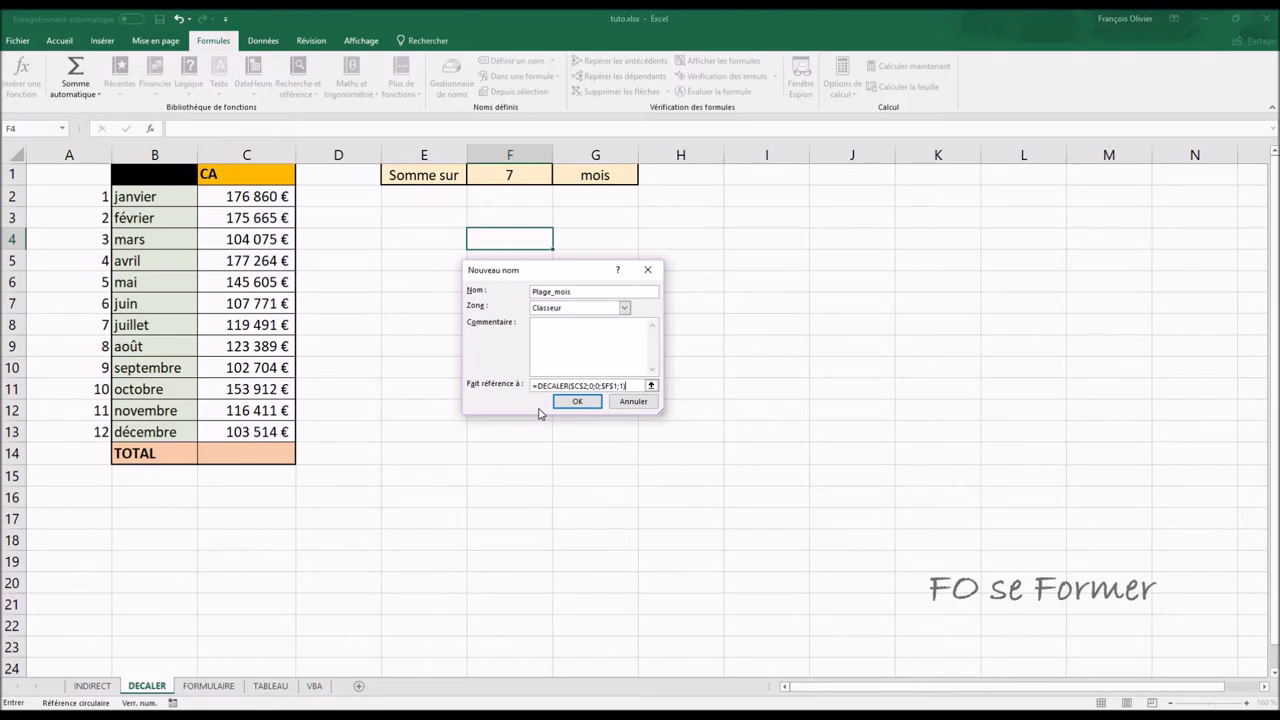
left_click(578, 416)
left_click(590, 402)
left_click(590, 403)
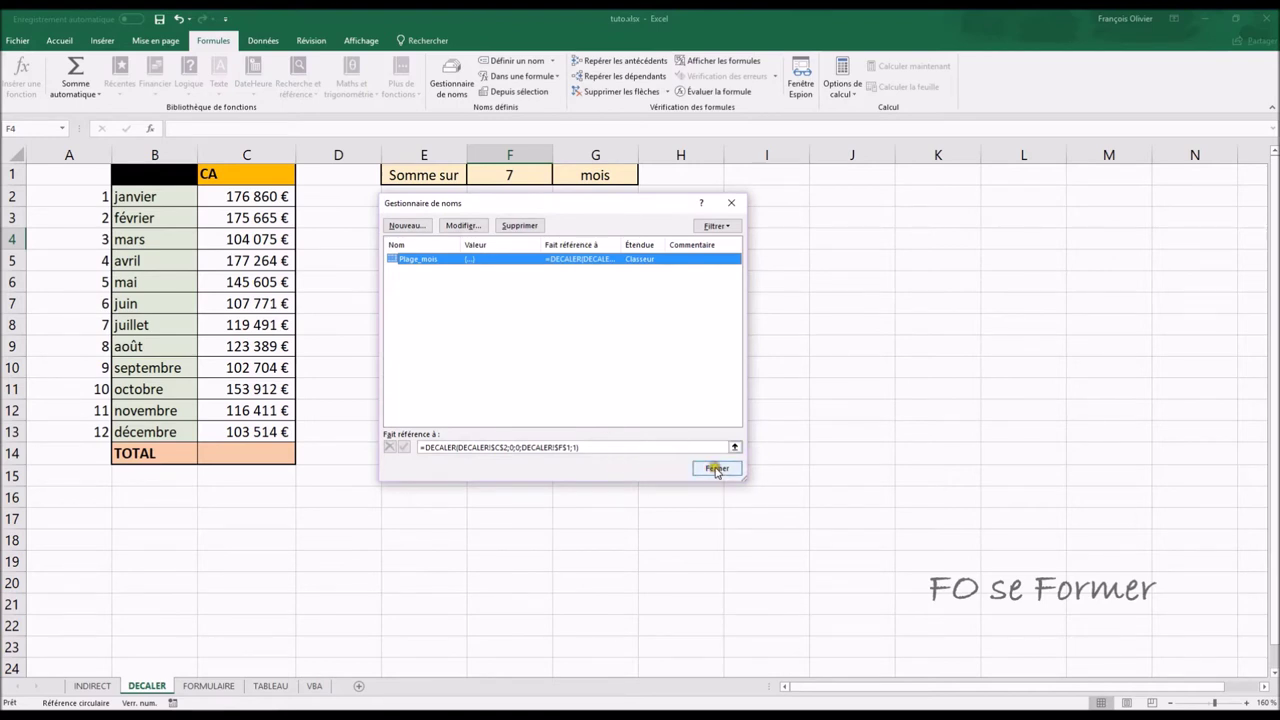
left_click(487, 447)
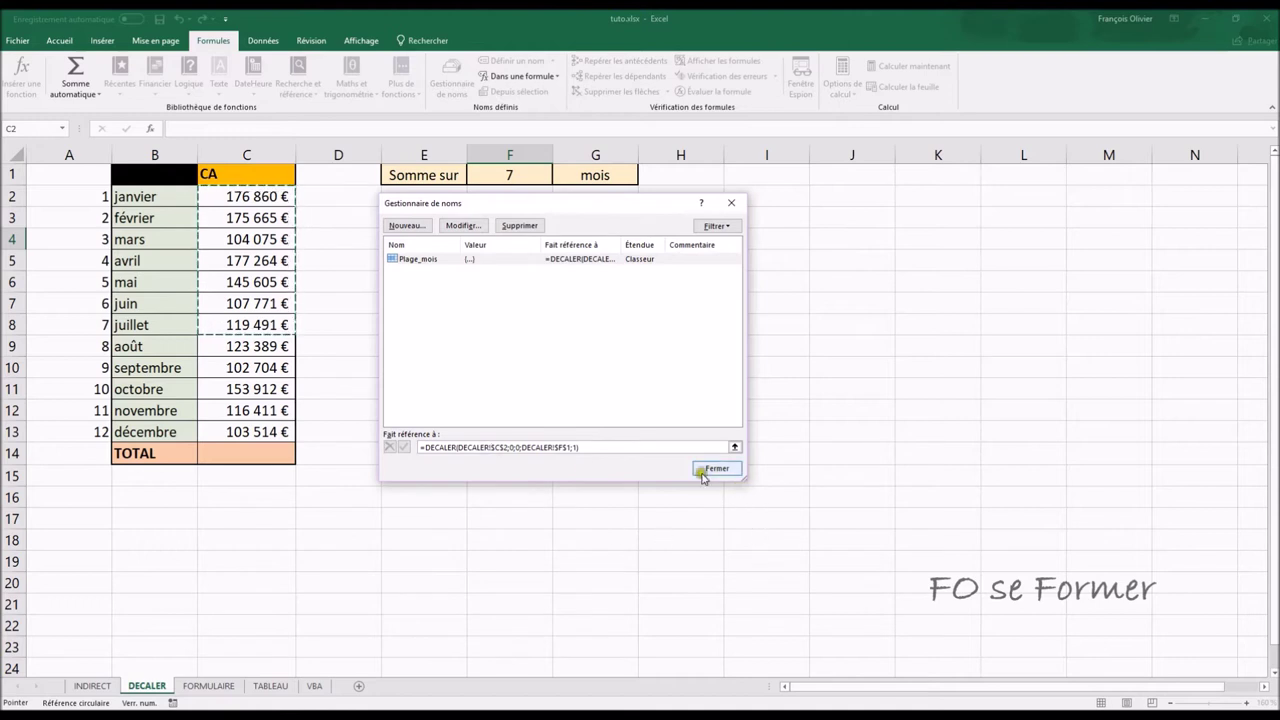
left_click(464, 447)
- Close the Name Manager and start a =DECALER( formula in F4
left_click(485, 447)
left_click(717, 468)
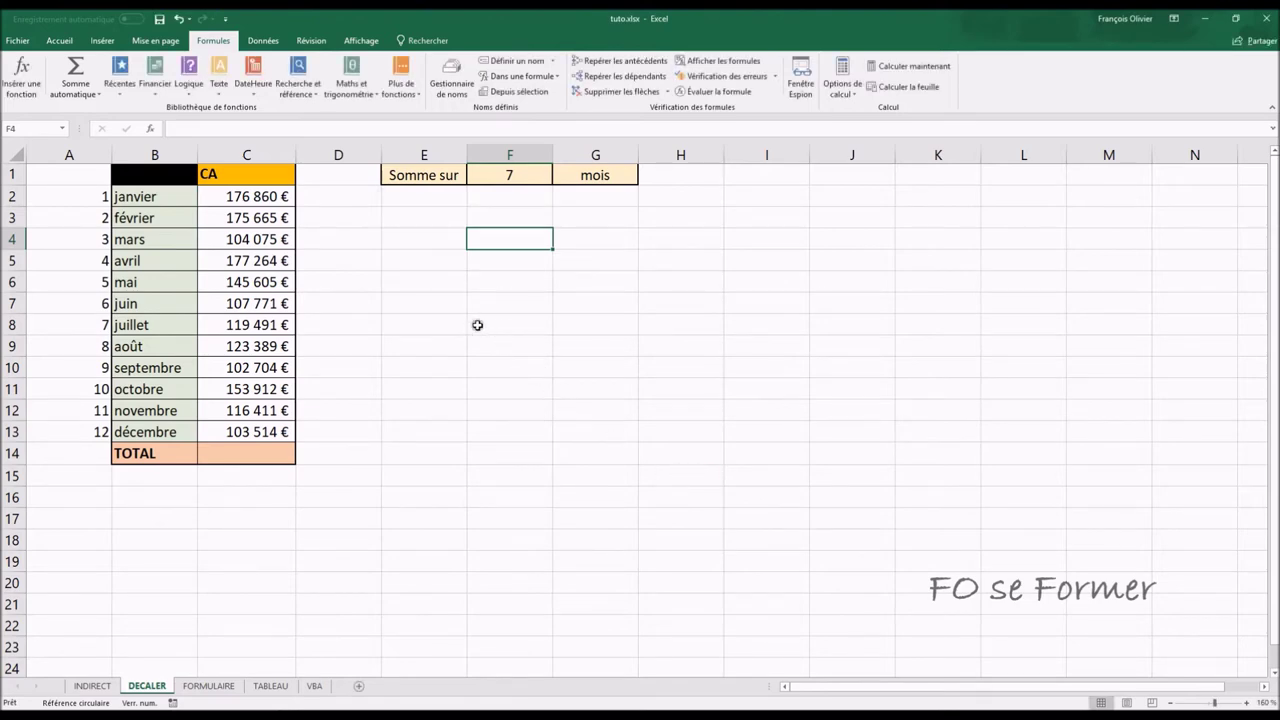
type("=decal")
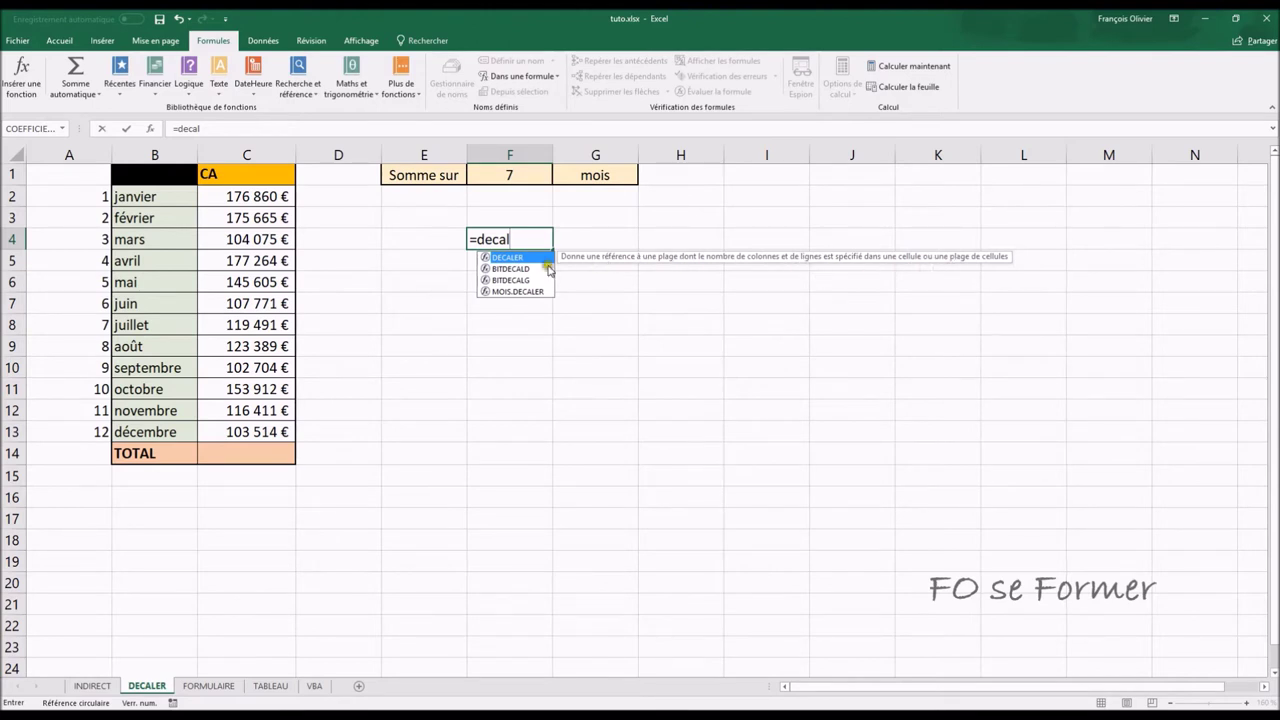
double_click(507, 258)
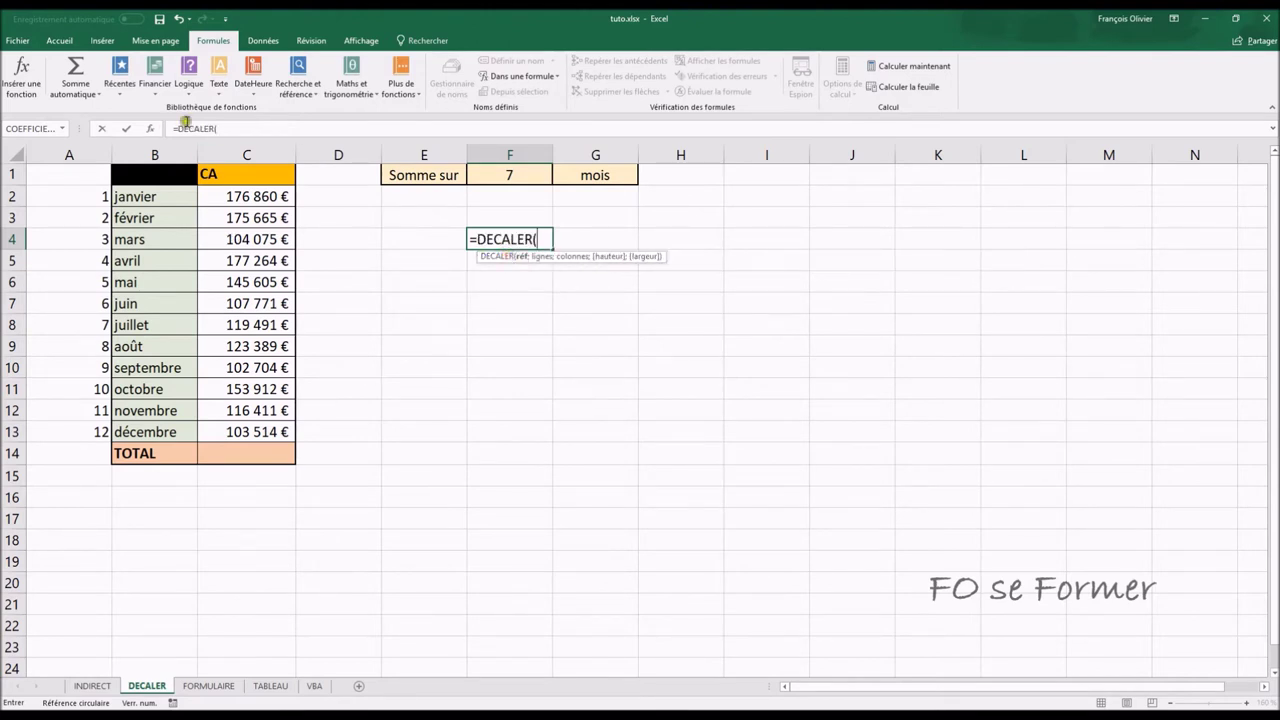
- Step through DECALER's Lignes, Colonnes, Hauteur and Largeur arguments, then cancel the formula
left_click(150, 128)
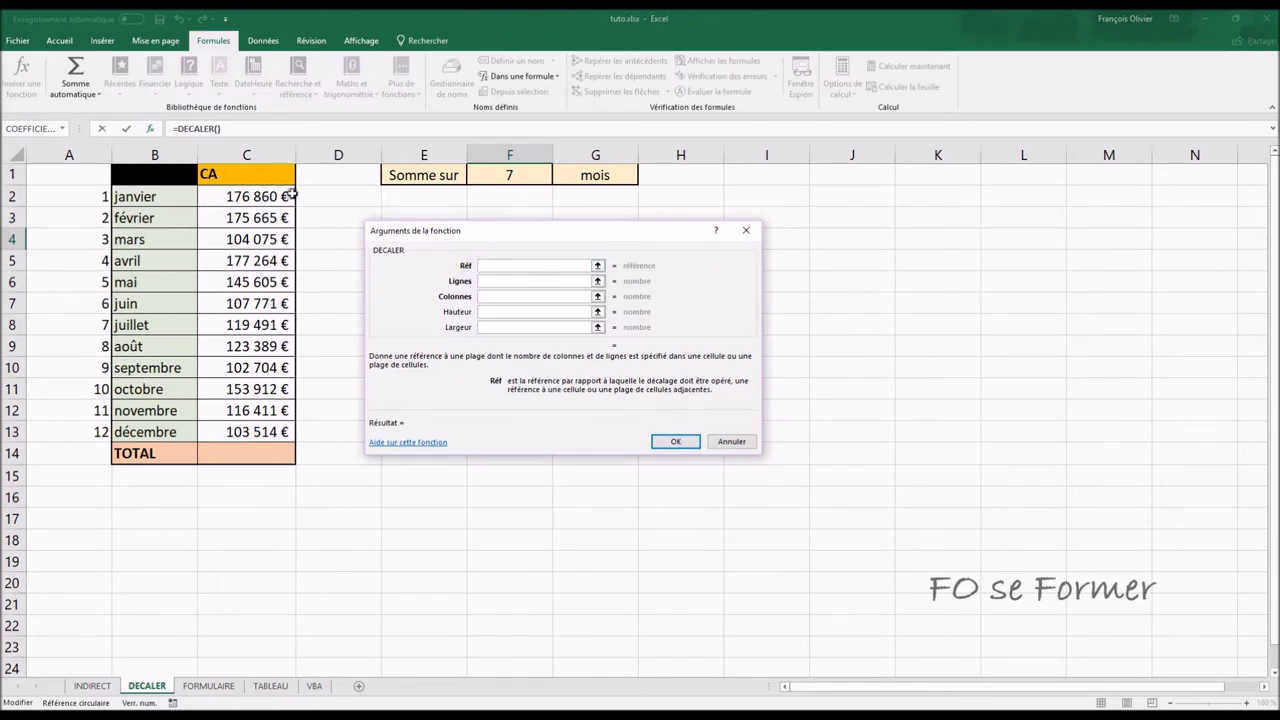
left_click(489, 282)
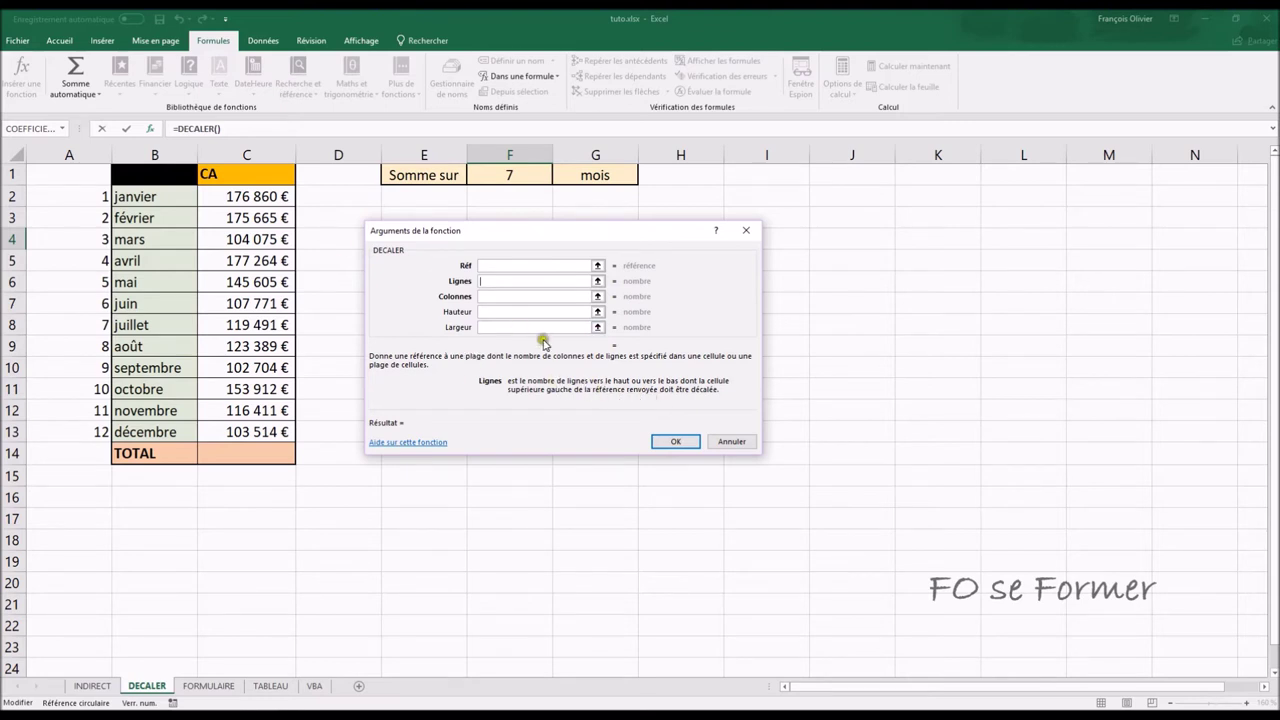
left_click(507, 296)
left_click(505, 310)
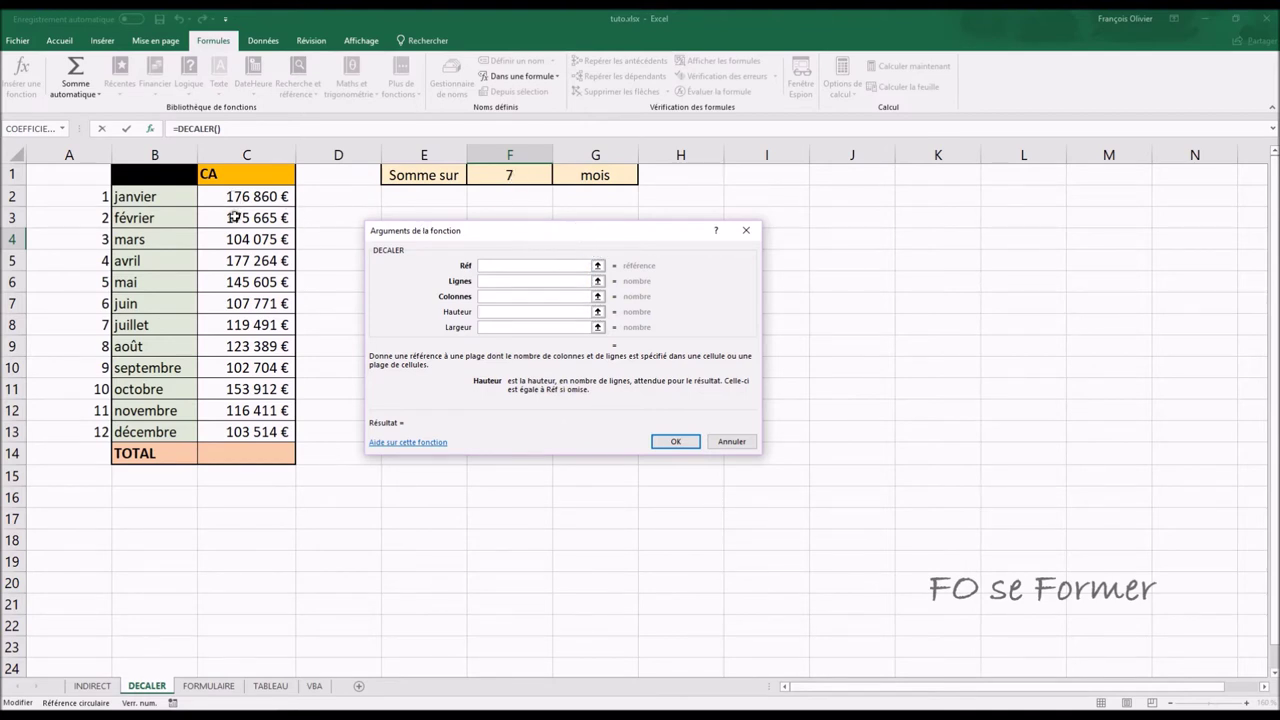
left_click(486, 328)
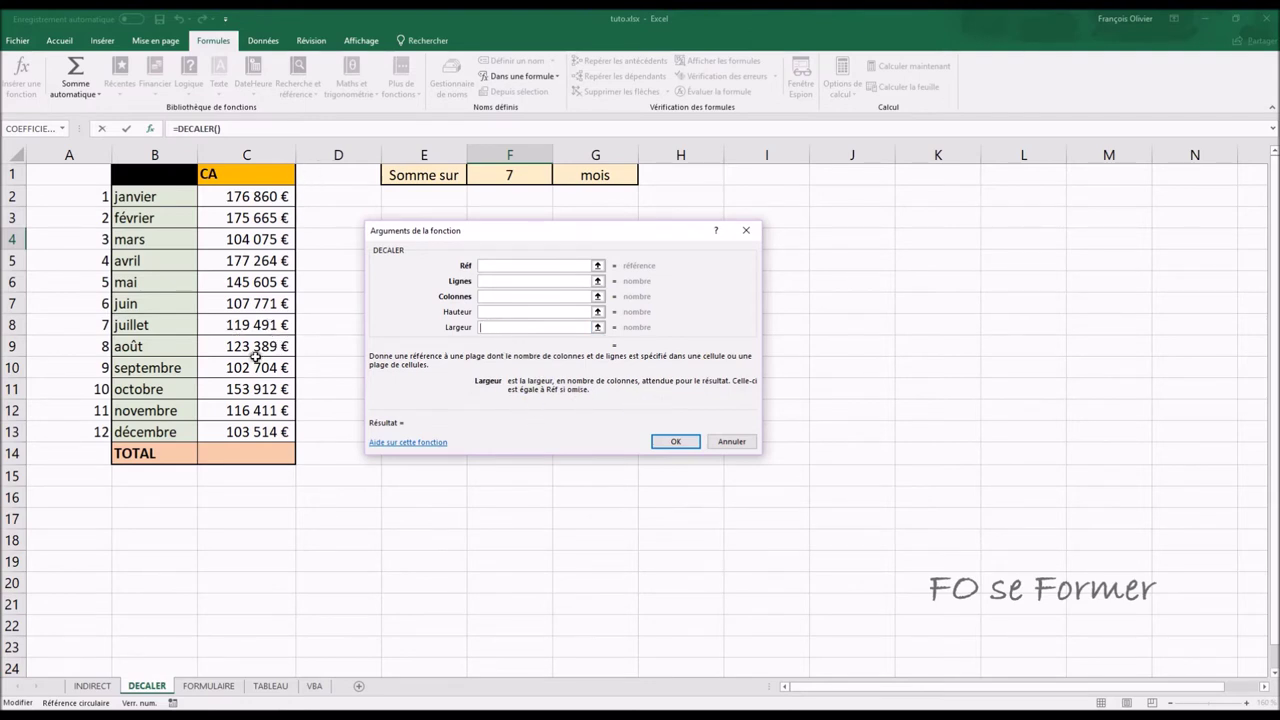
left_click(725, 442)
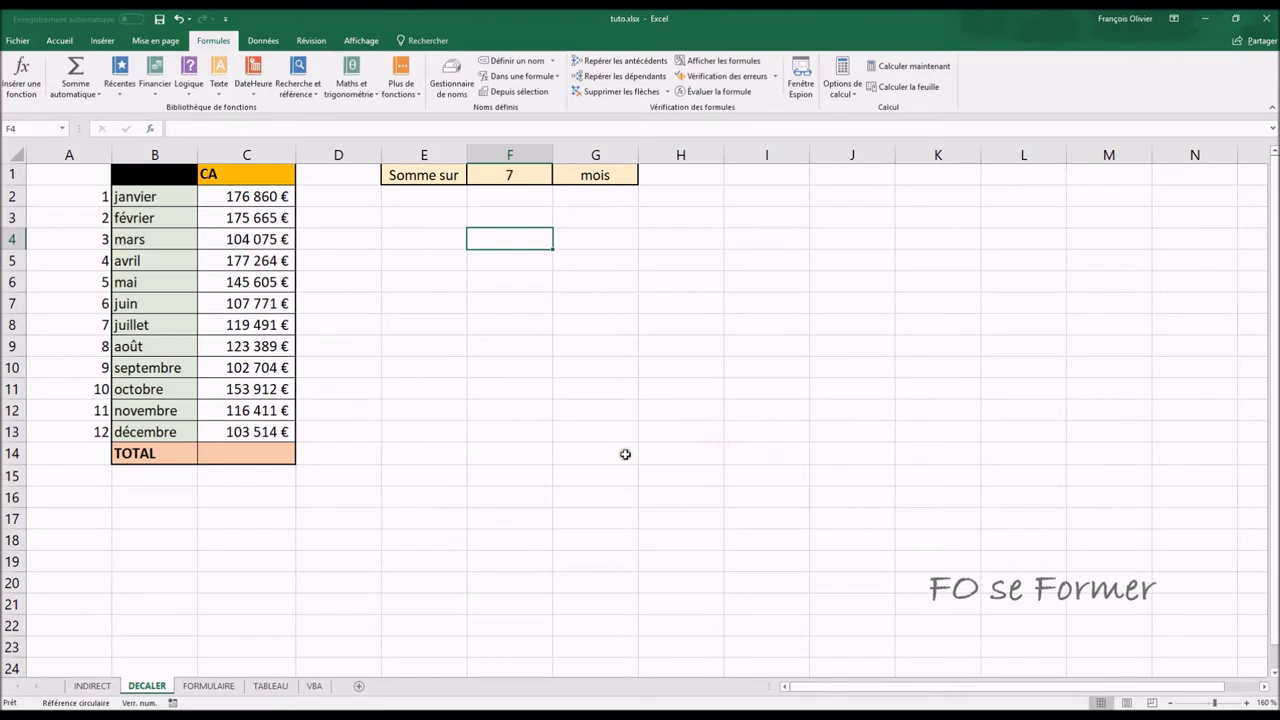
- Enter =somme(Plage_mois) in C14 as the TOTAL formula
left_click(250, 454)
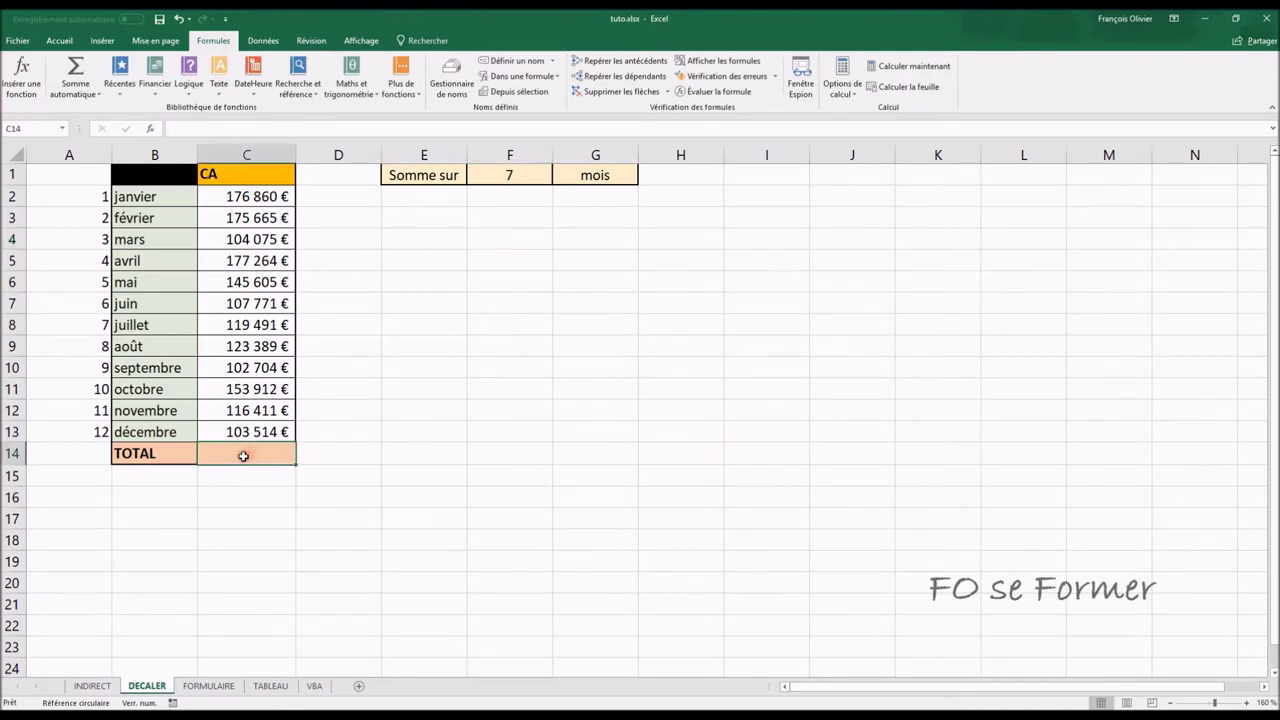
type("=somme")
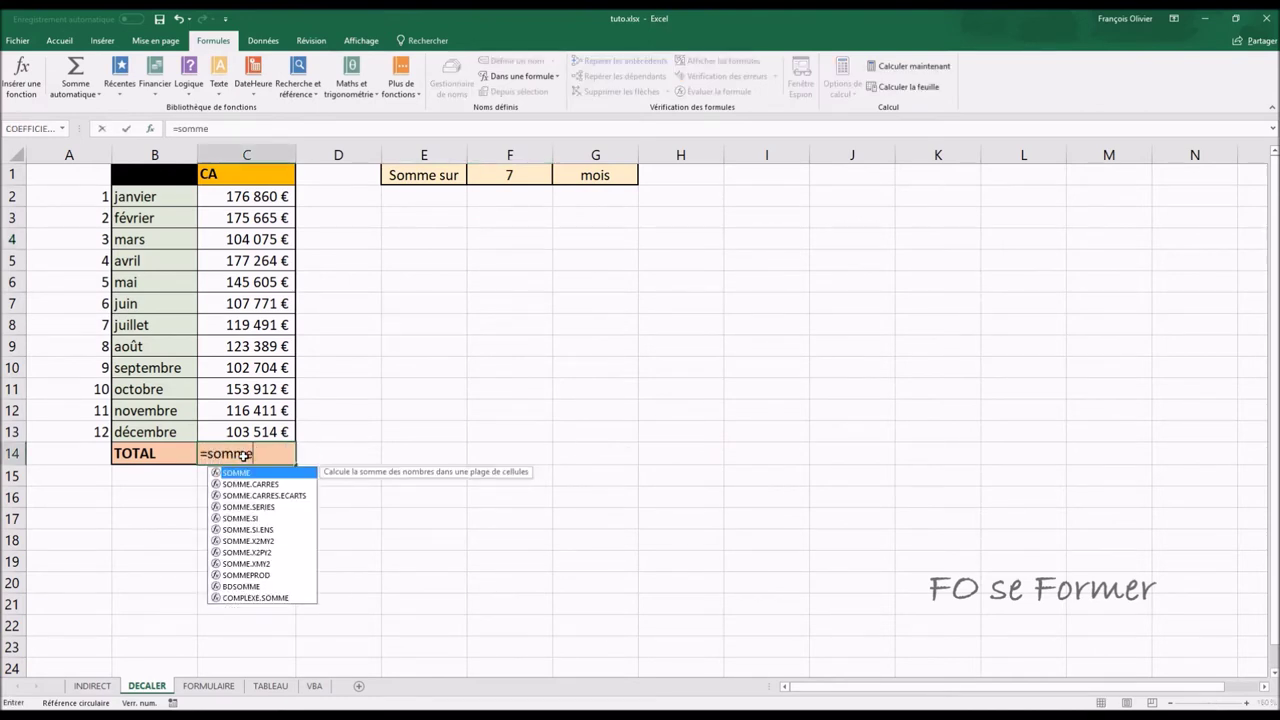
type("(")
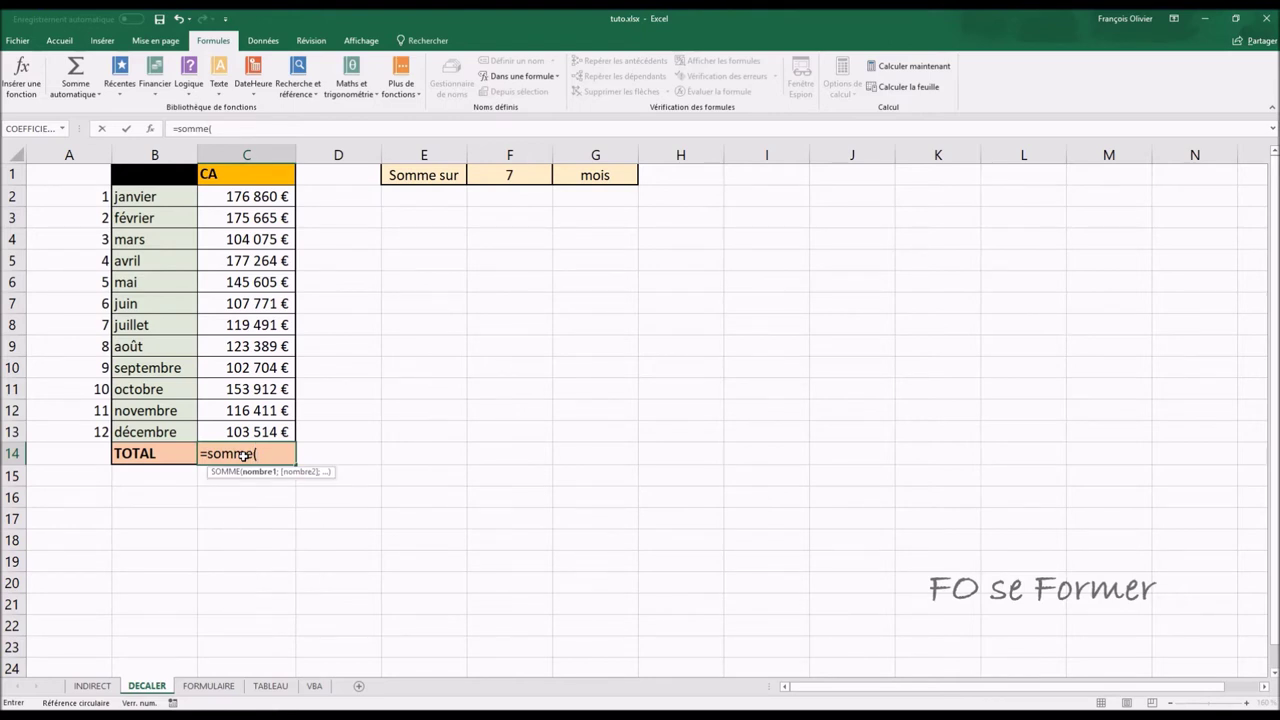
type("pla")
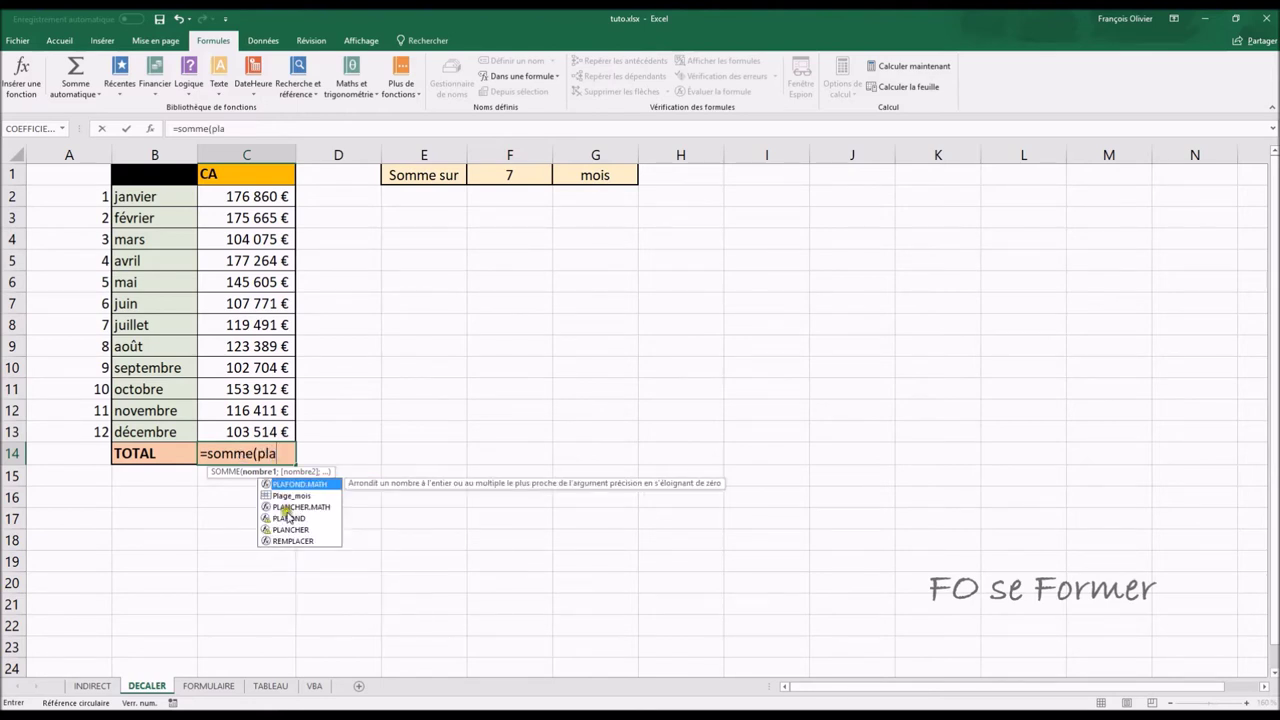
double_click(288, 496)
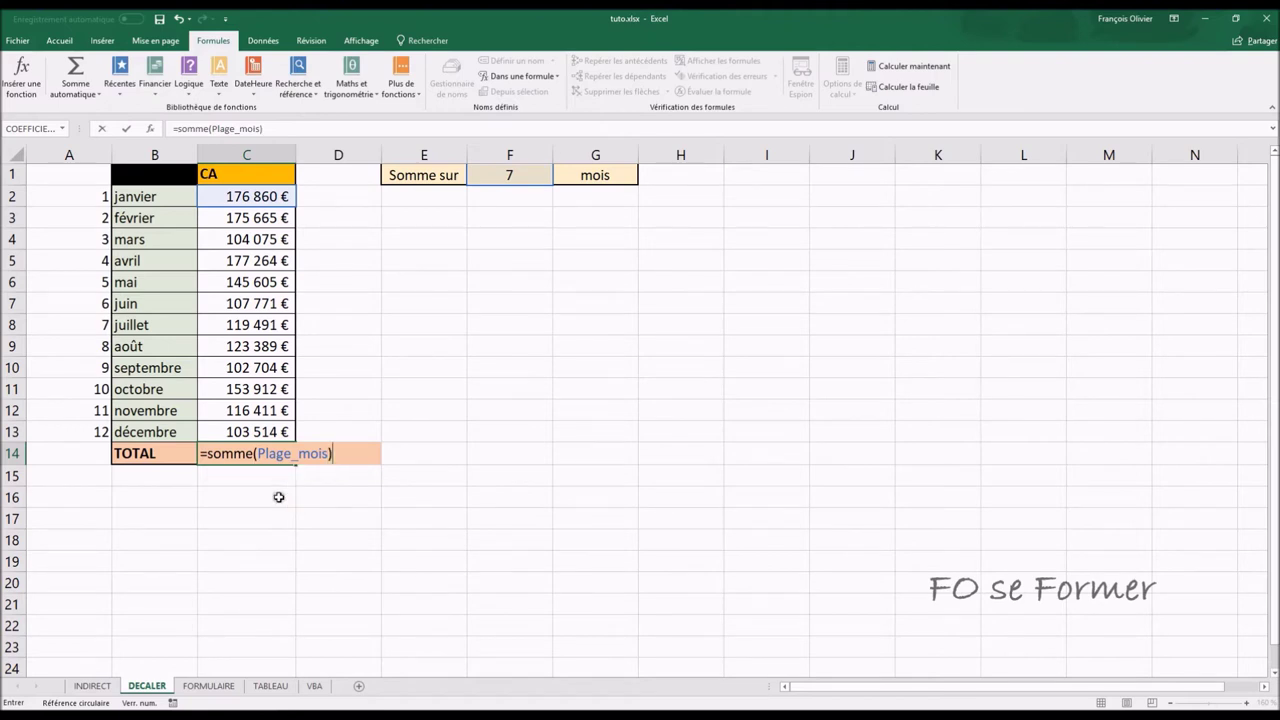
key("Return")
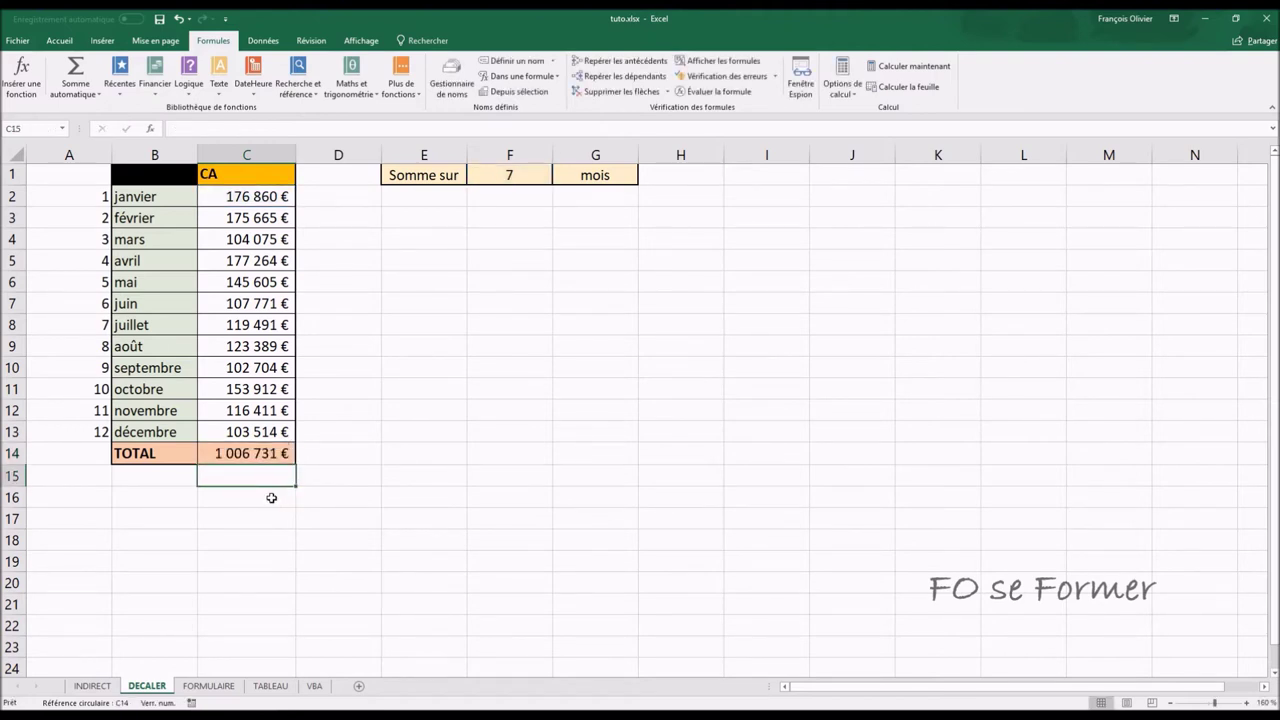
left_click(510, 170)
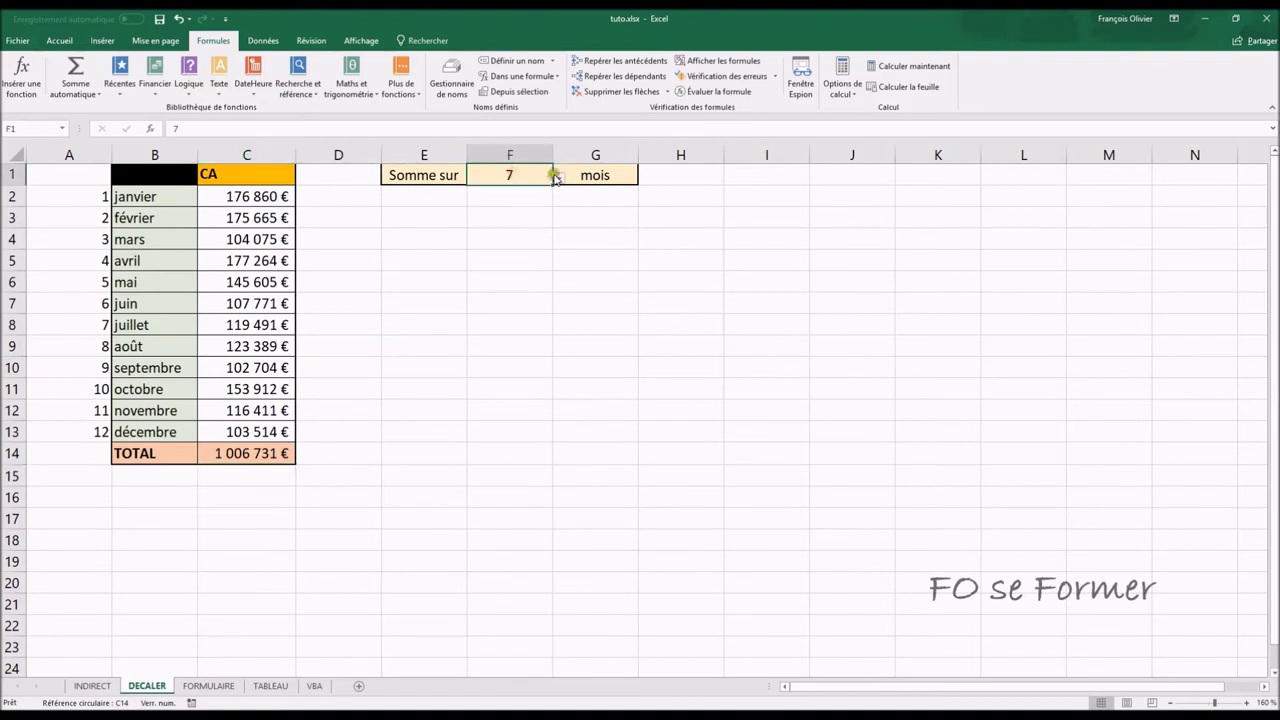
- Set F1 to 1, then to 12, from its dropdown
left_click(558, 177)
scroll(530, 240, "up", 2)
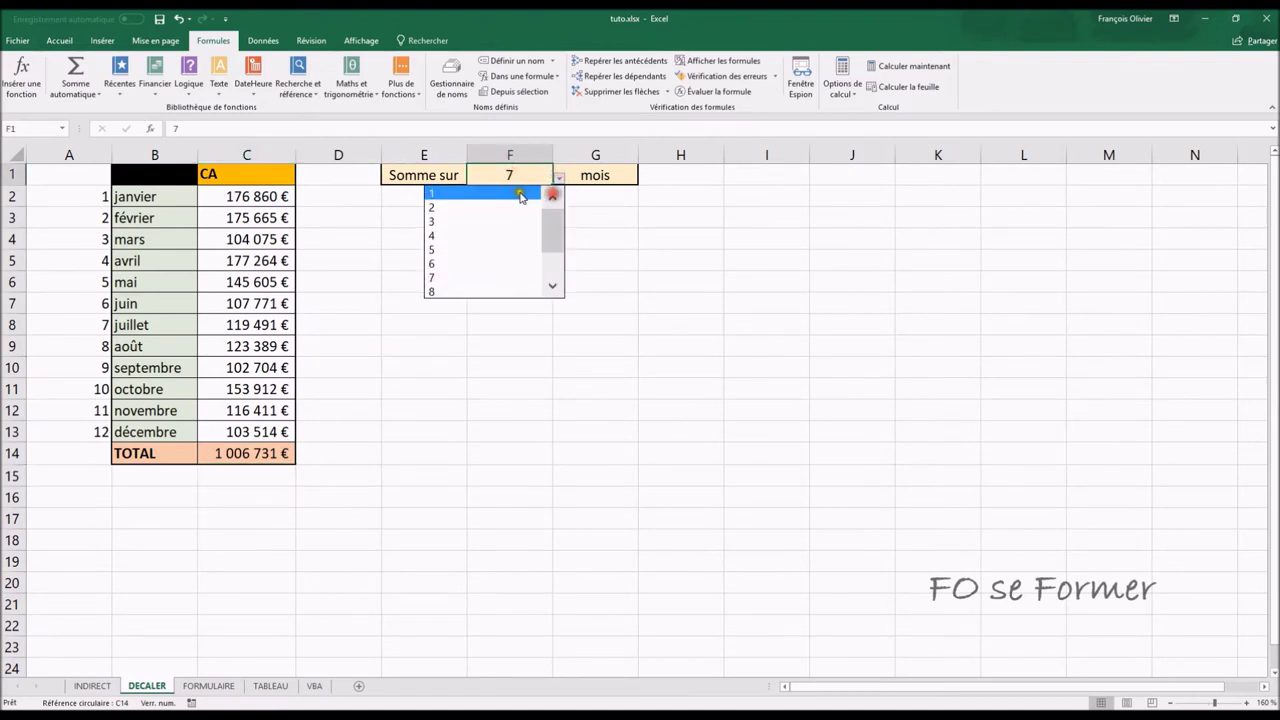
left_click(514, 193)
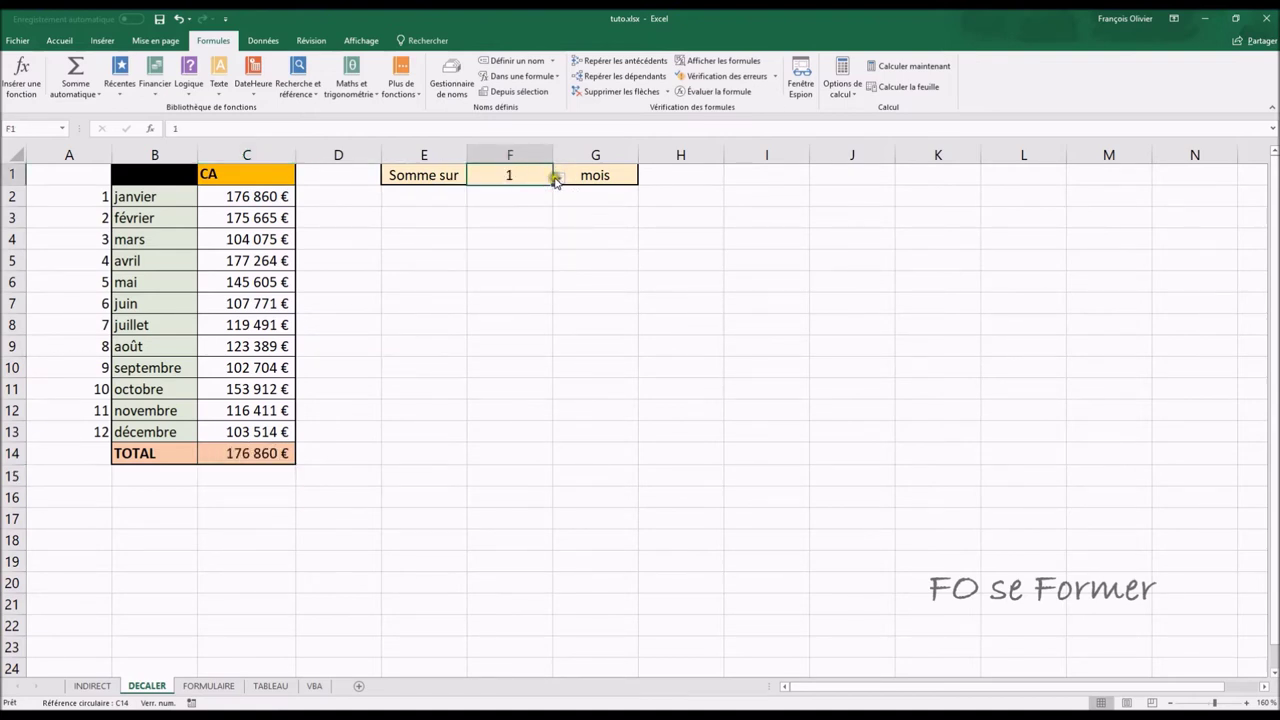
left_click(556, 177)
left_click_drag(550, 222, 537, 286)
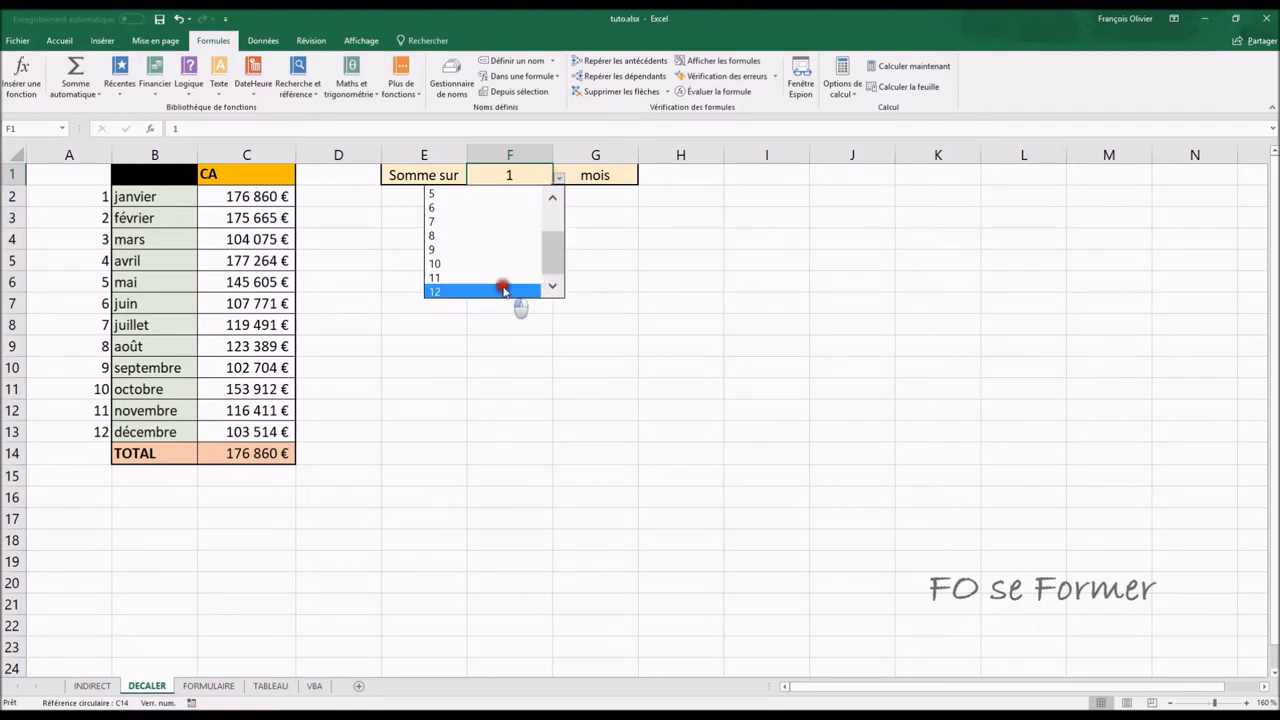
left_click(504, 290)
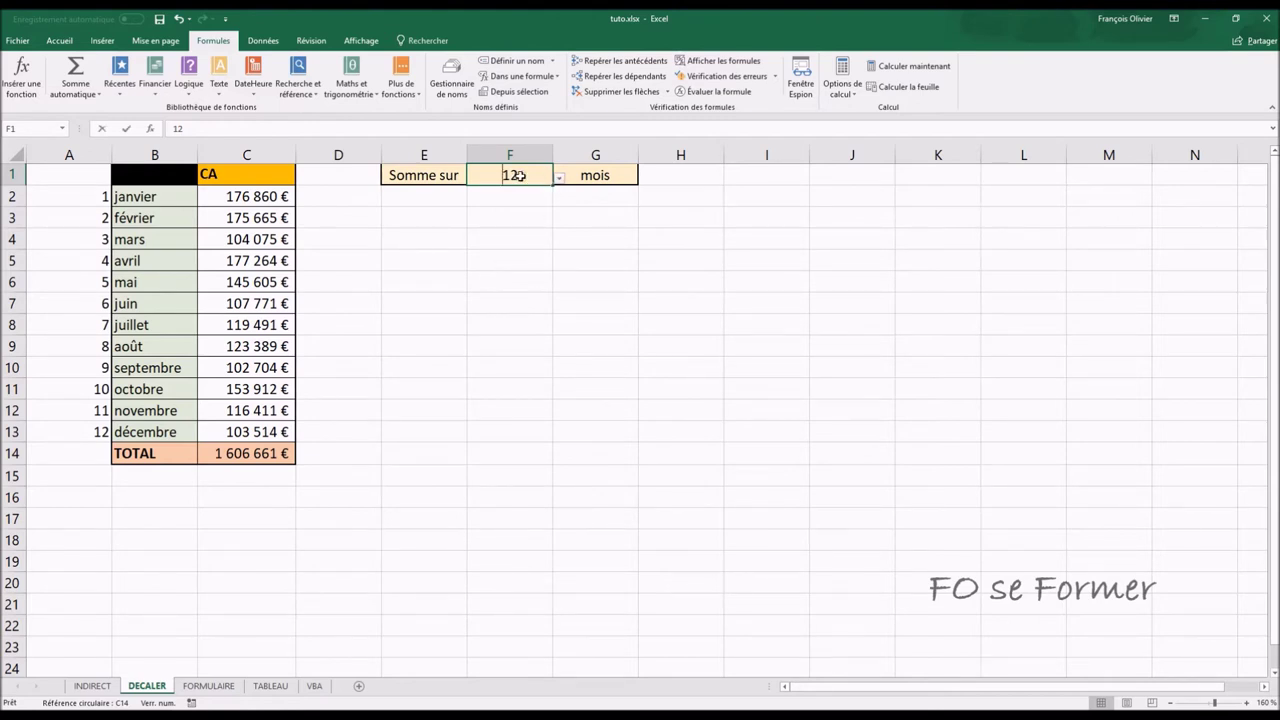
- Enter 13 in F1 and cancel the validation error so F1 stays 12
type("13")
key("Return")
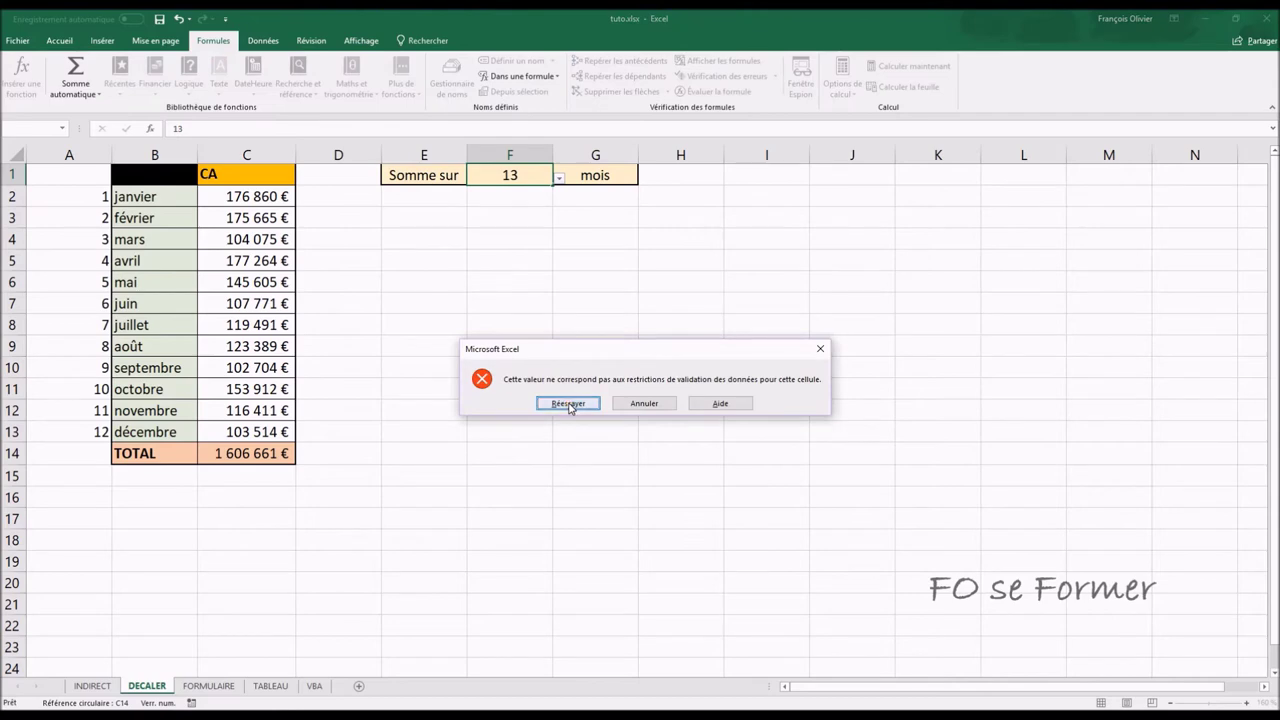
left_click(644, 405)
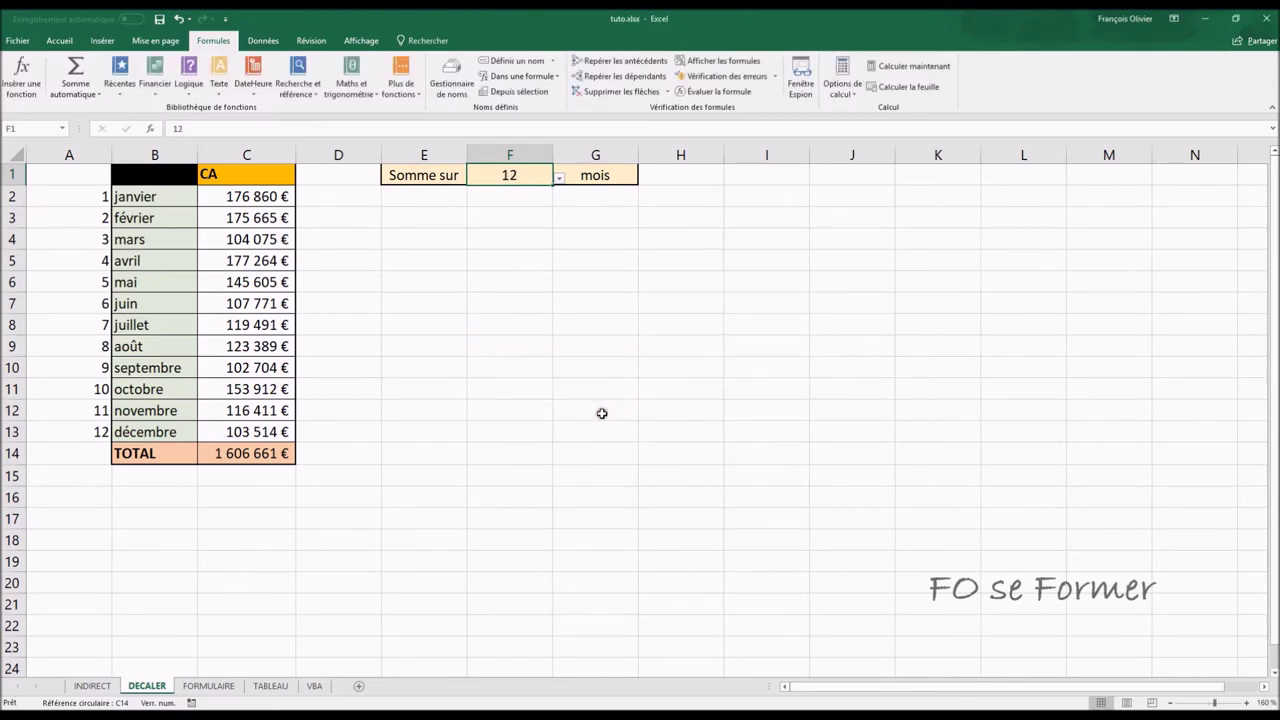
- Copy the formatting of INDIRECT's C2:C13 onto DECALER's C2:C13
left_click(100, 686)
left_click_drag(266, 196, 268, 420)
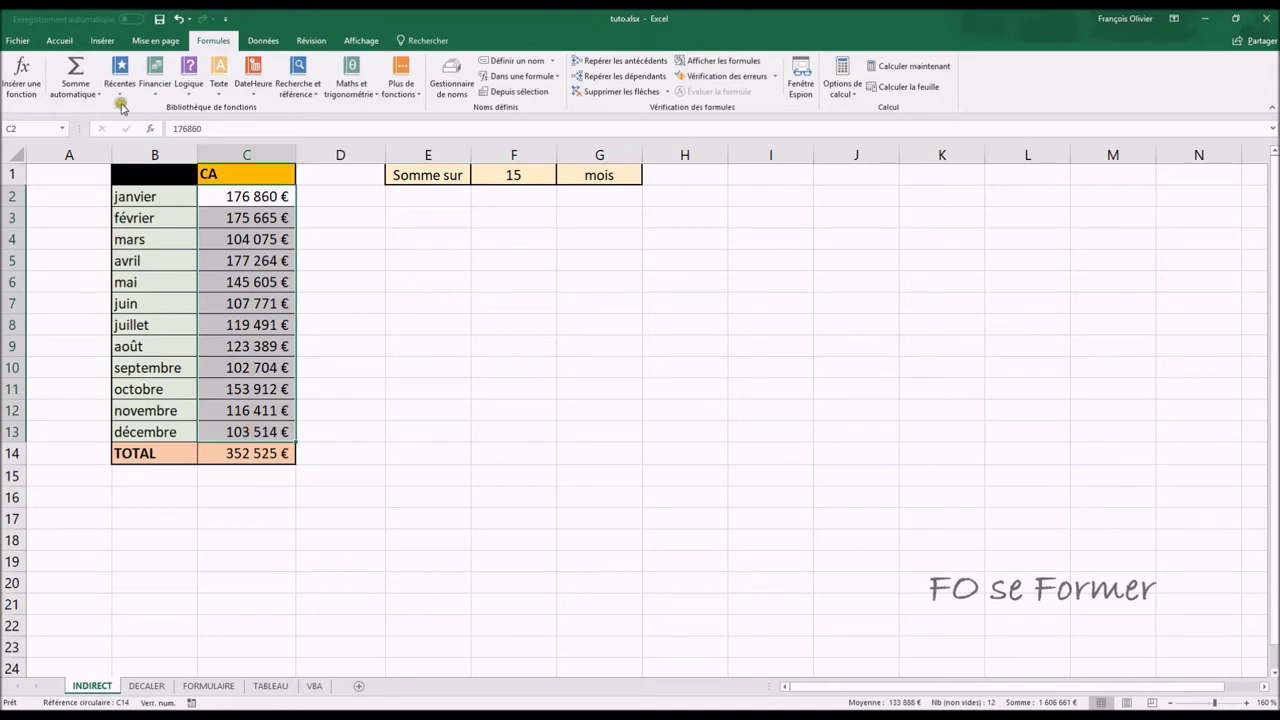
left_click(59, 40)
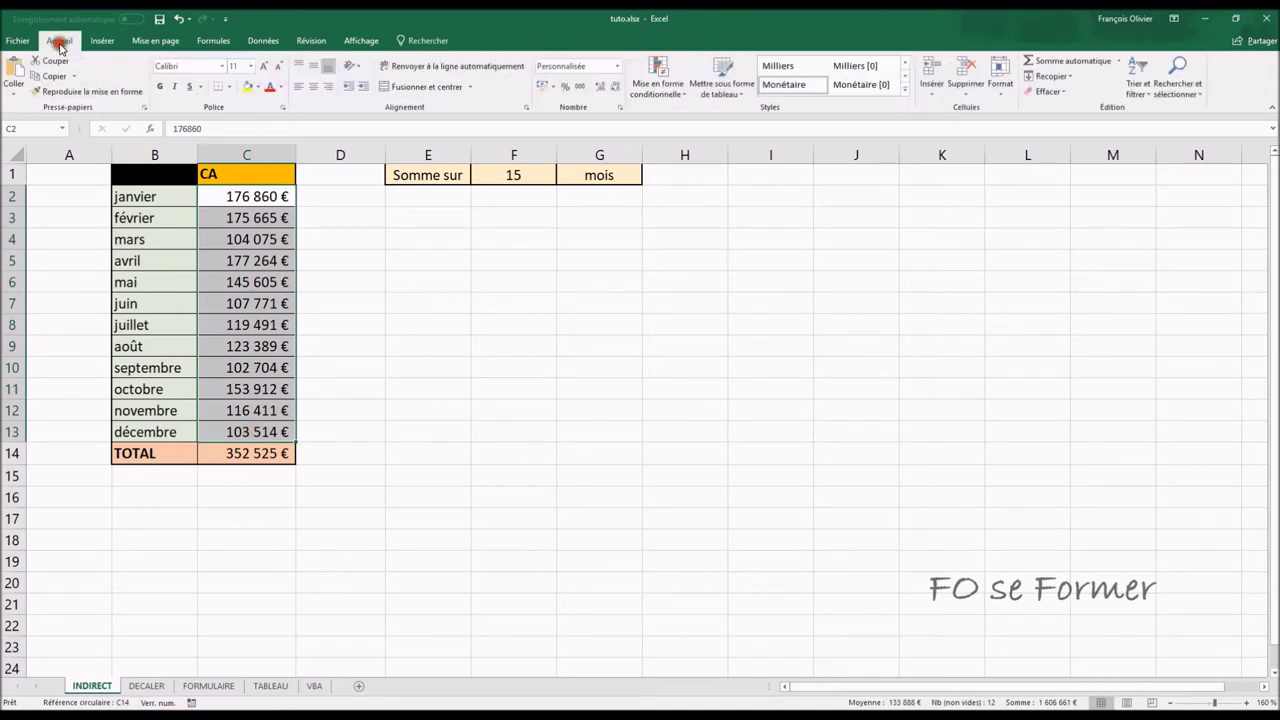
left_click(125, 90)
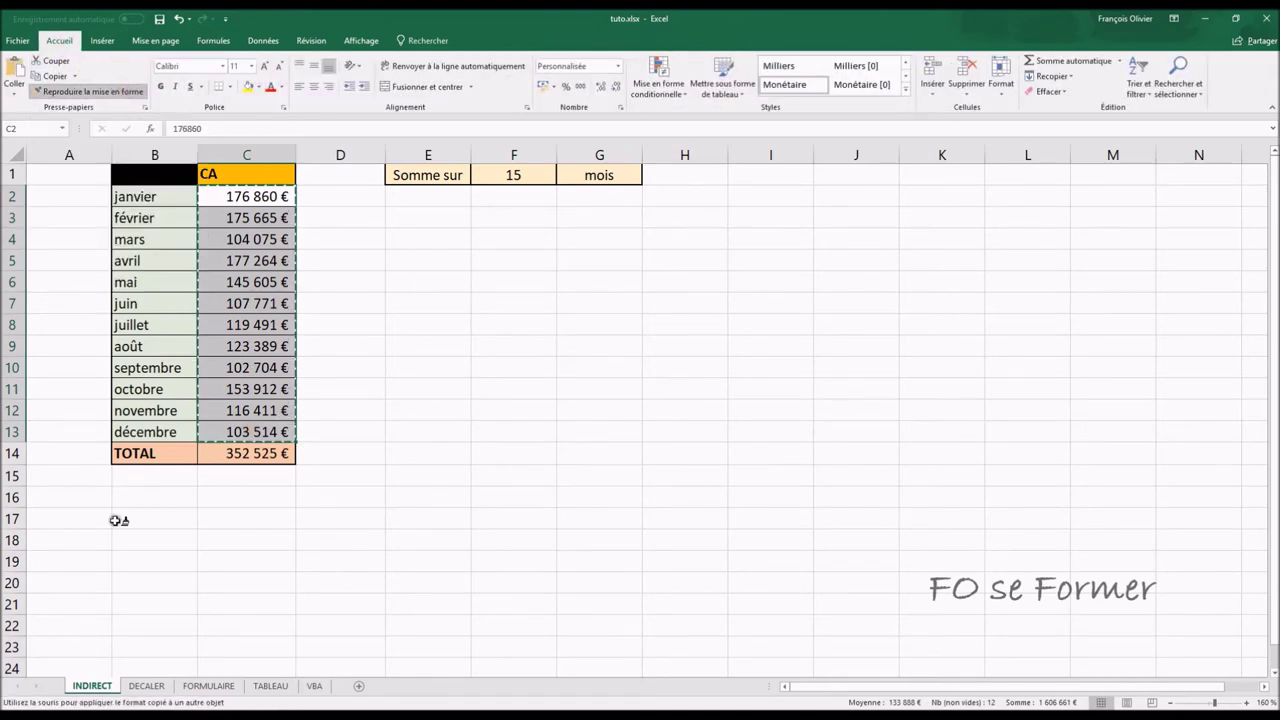
left_click(148, 686)
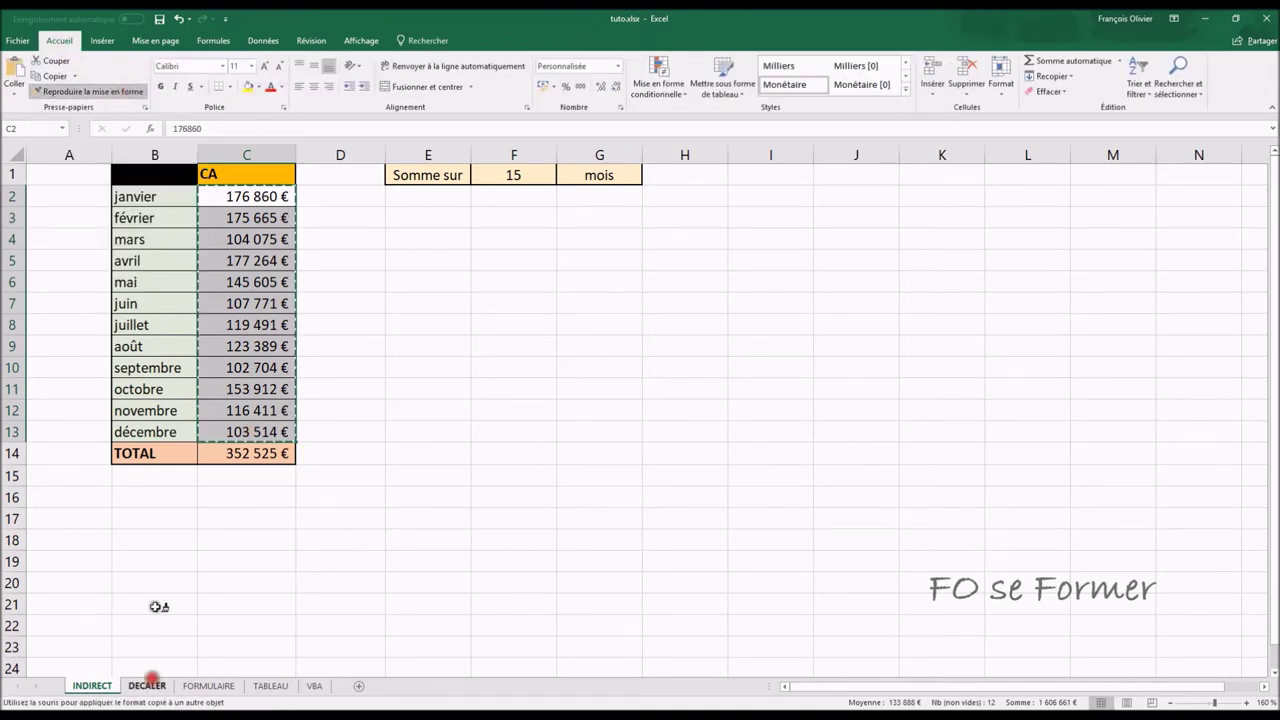
left_click(238, 198)
- Step F1 through 1, 2, 3 and 4 months, ending at 4
left_click(512, 174)
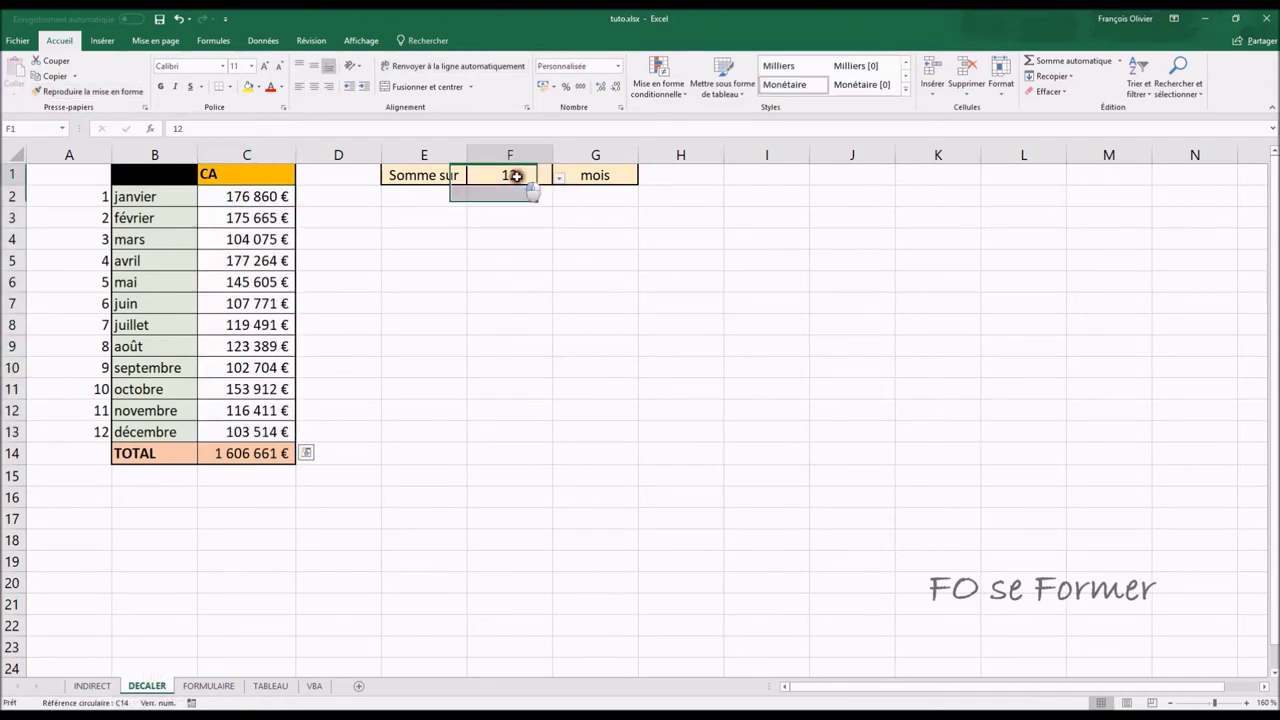
left_click(558, 177)
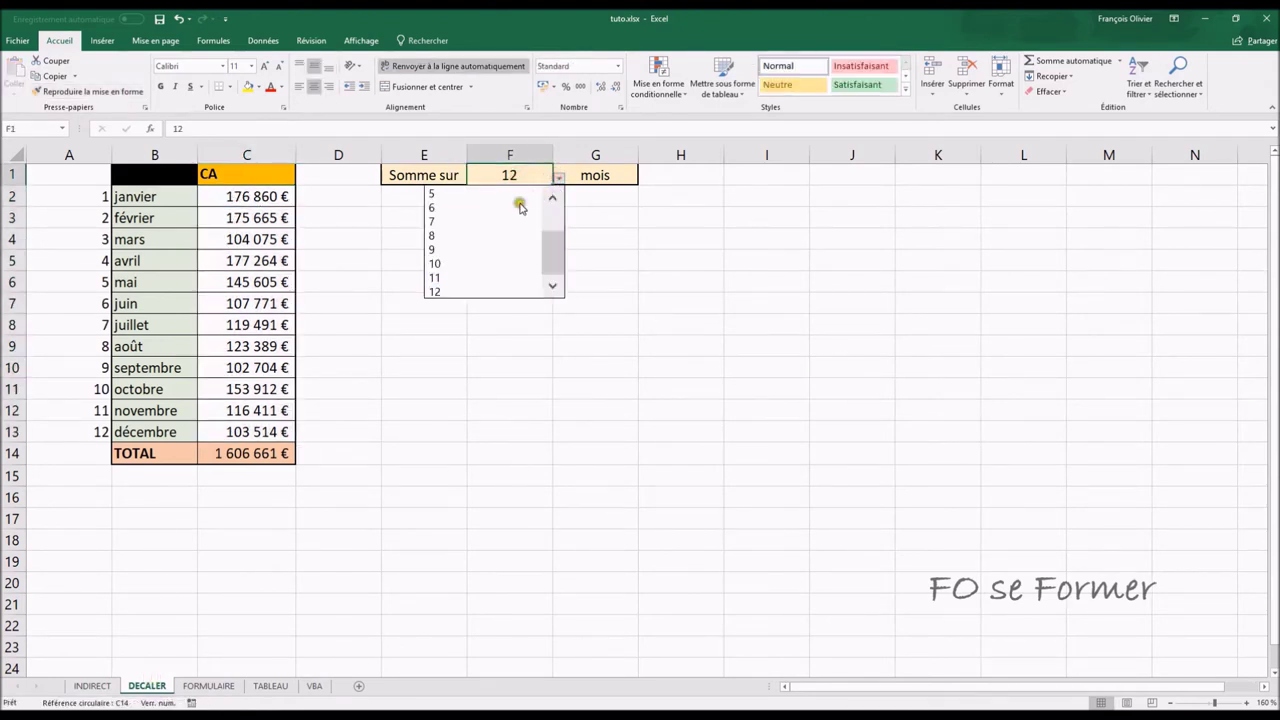
left_click_drag(552, 255, 545, 195)
left_click(525, 194)
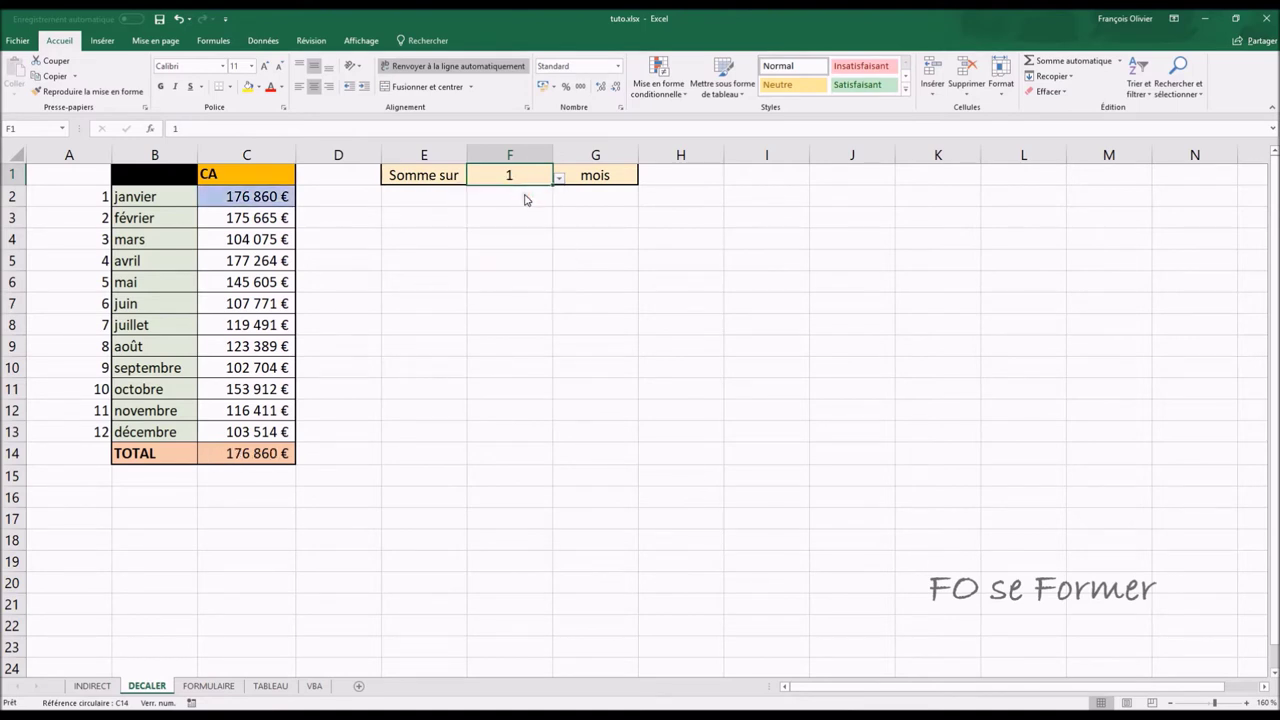
left_click(558, 177)
left_click(512, 208)
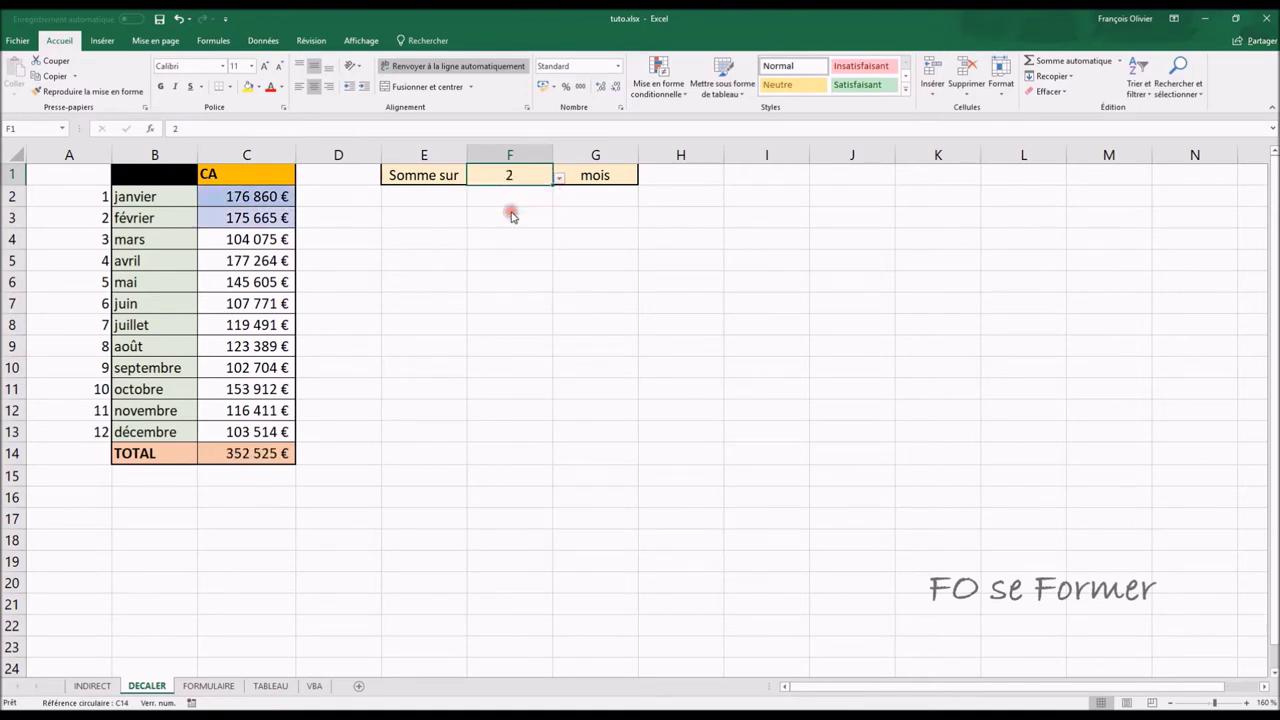
left_click(559, 180)
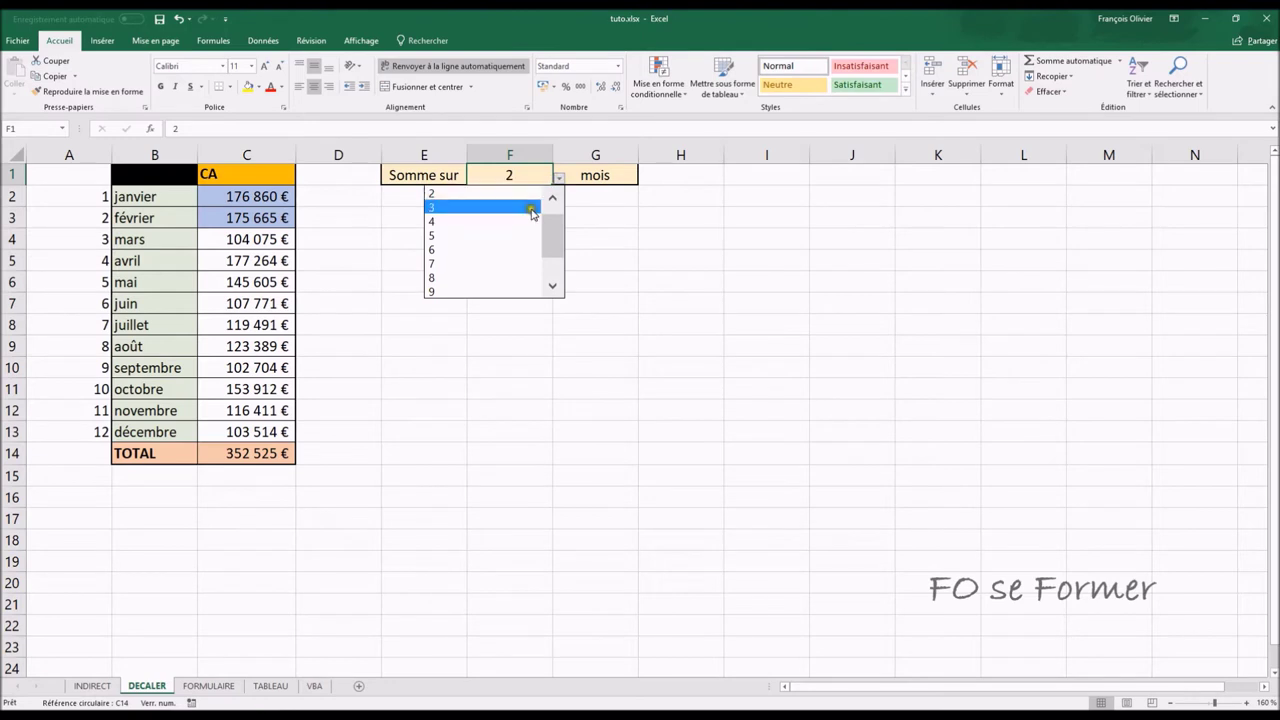
left_click(530, 218)
left_click(561, 180)
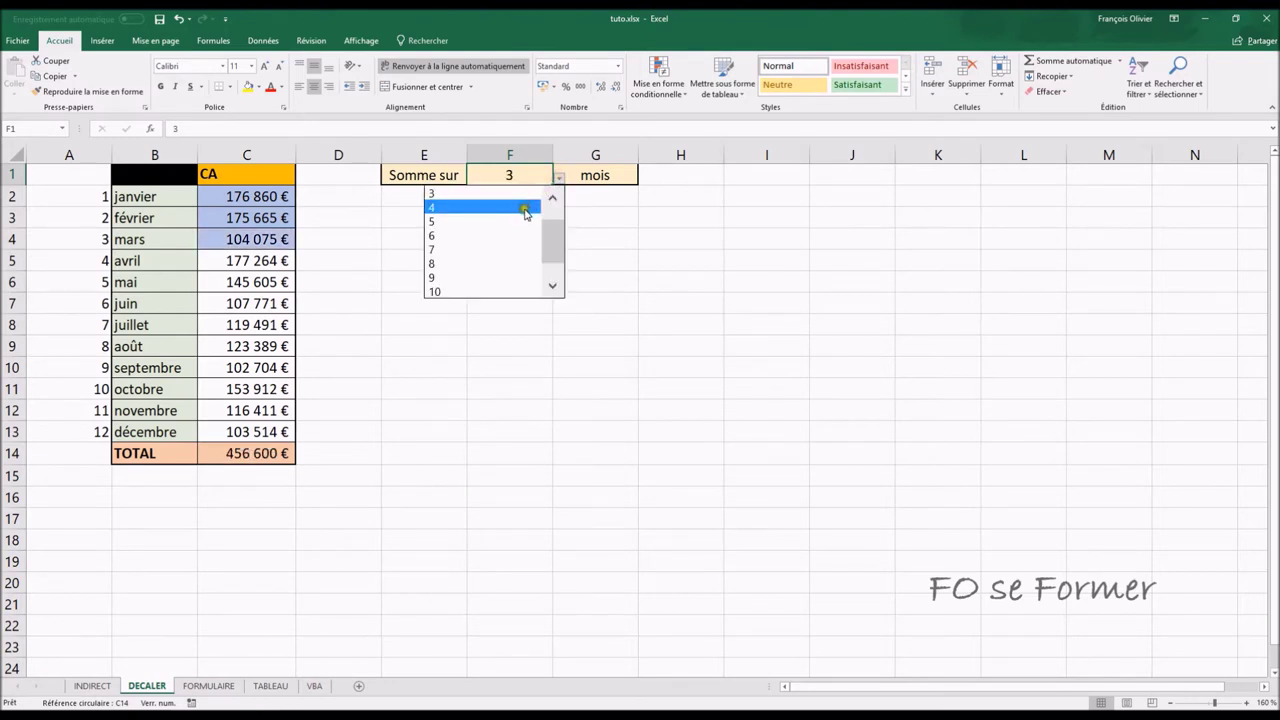
left_click(522, 208)
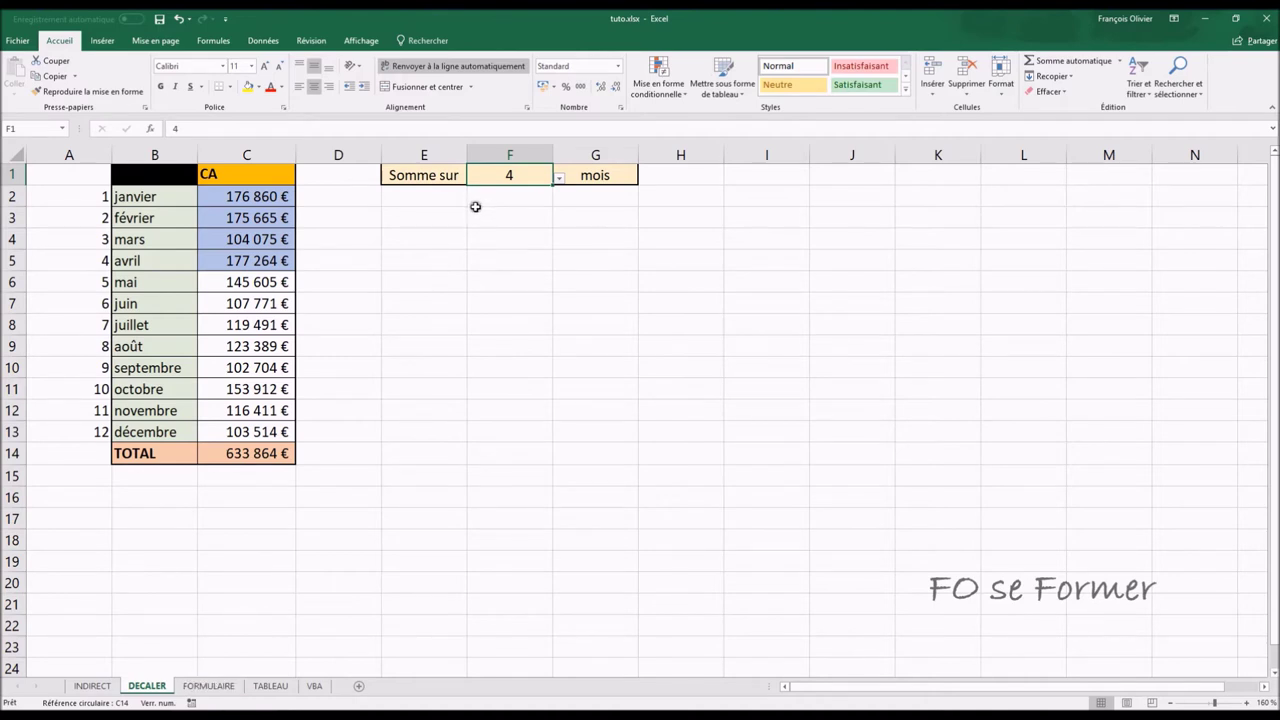
- Switch to the FORMULAIRE sheet
left_click(263, 40)
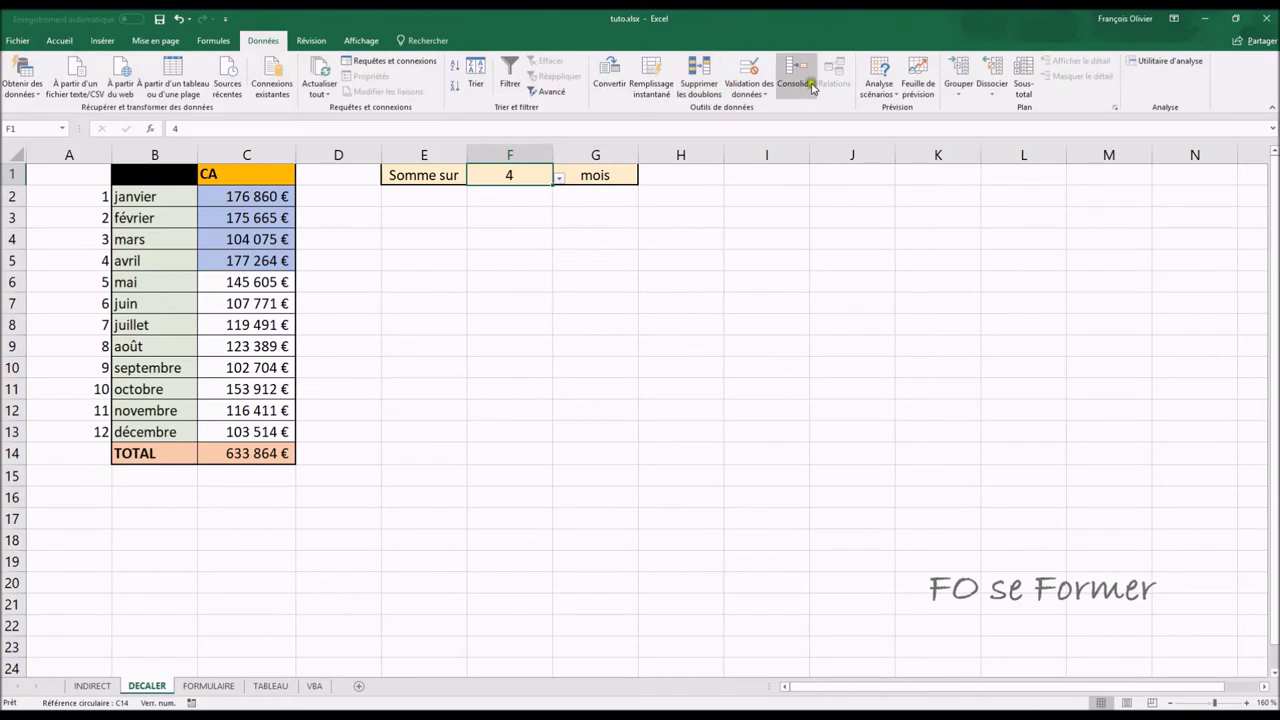
left_click(559, 177)
left_click(559, 177)
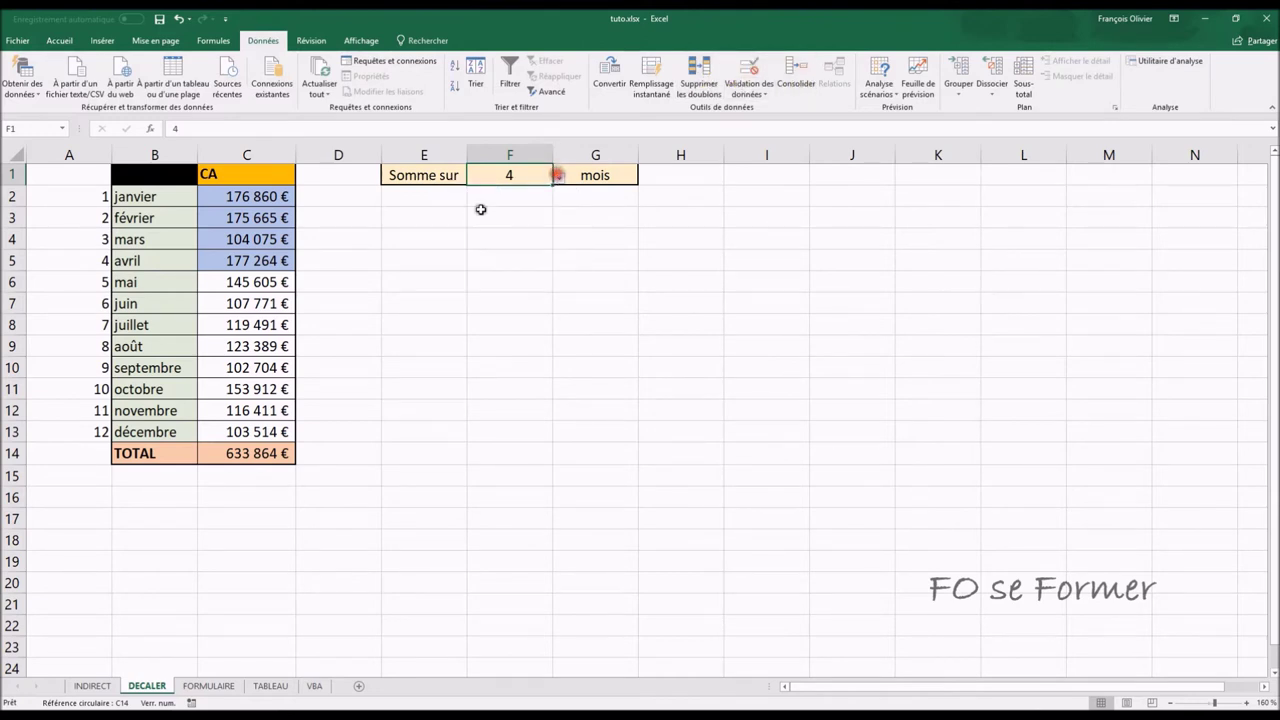
left_click(212, 686)
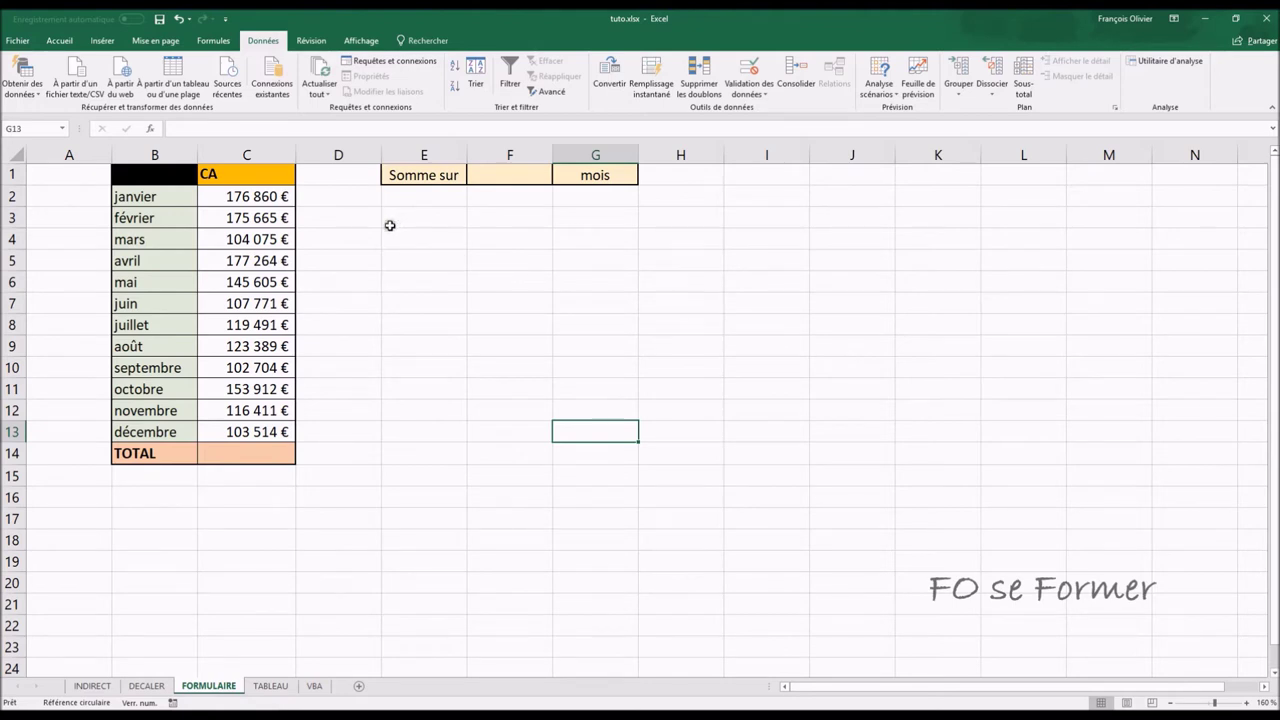
right_click(1237, 80)
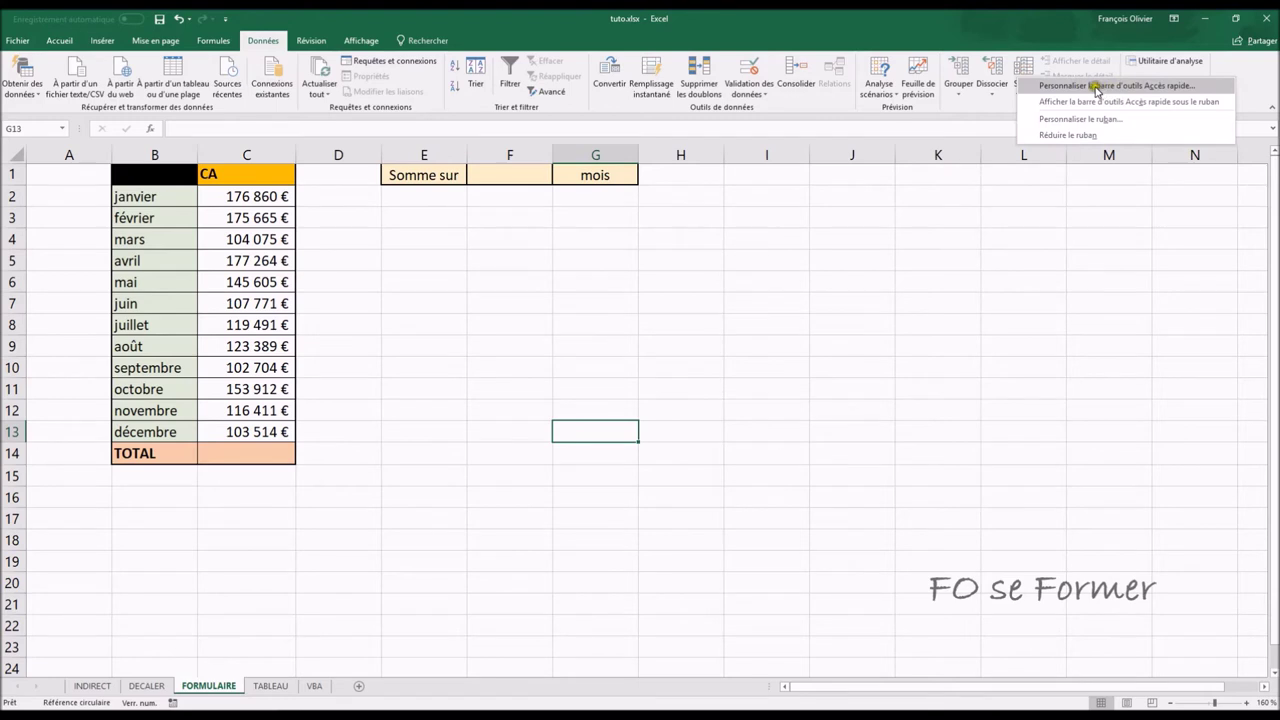
- Tick Développeur under Onglets principaux in Personnaliser le ruban and confirm
right_click(1240, 70)
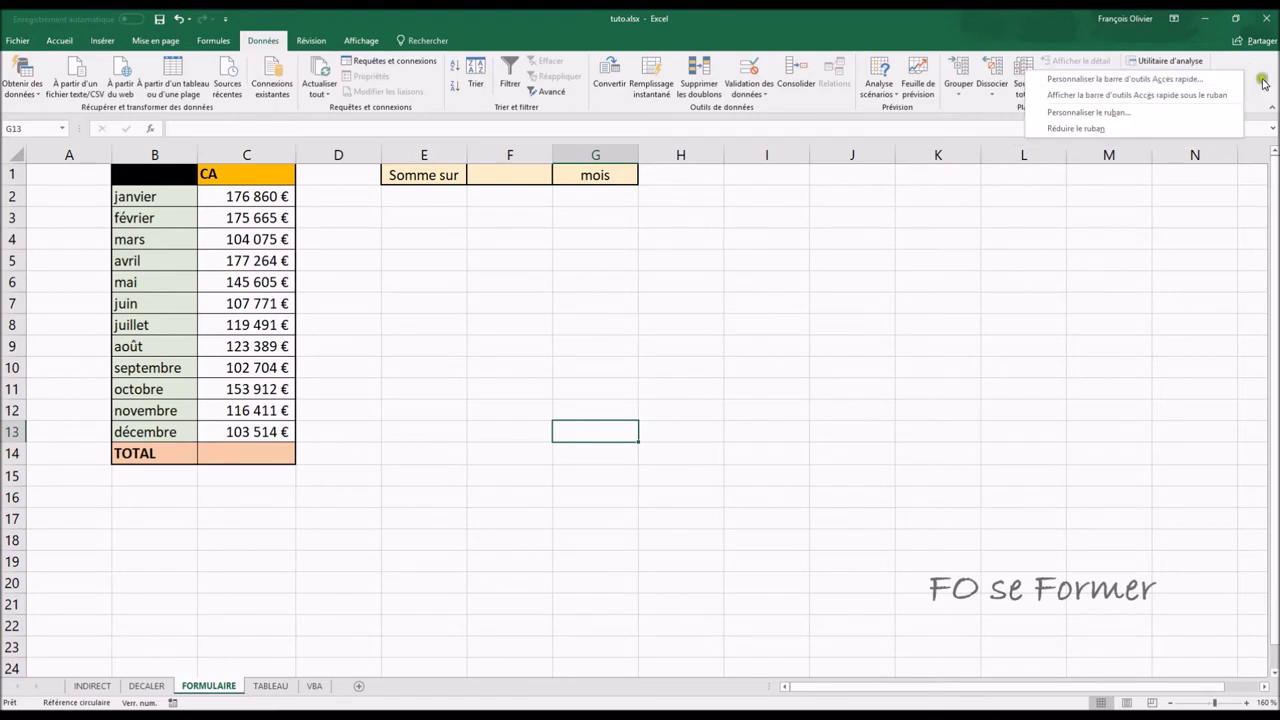
left_click(1109, 116)
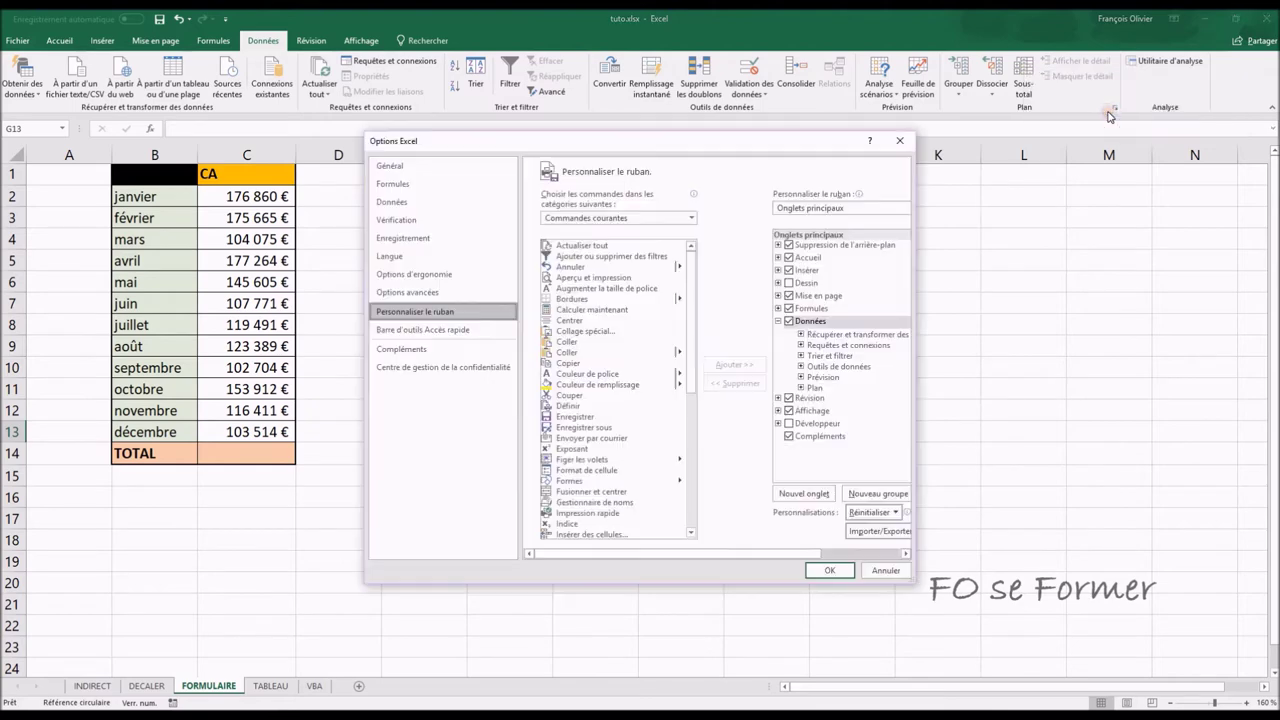
left_click(789, 423)
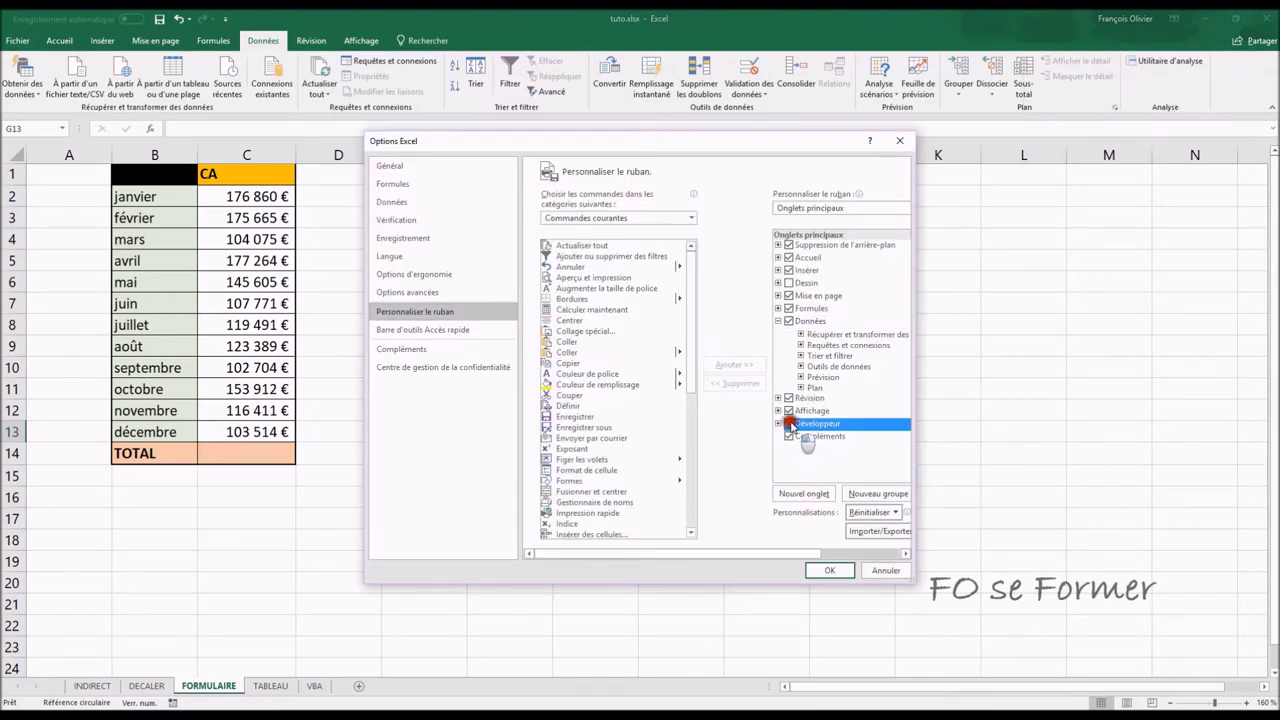
left_click(826, 571)
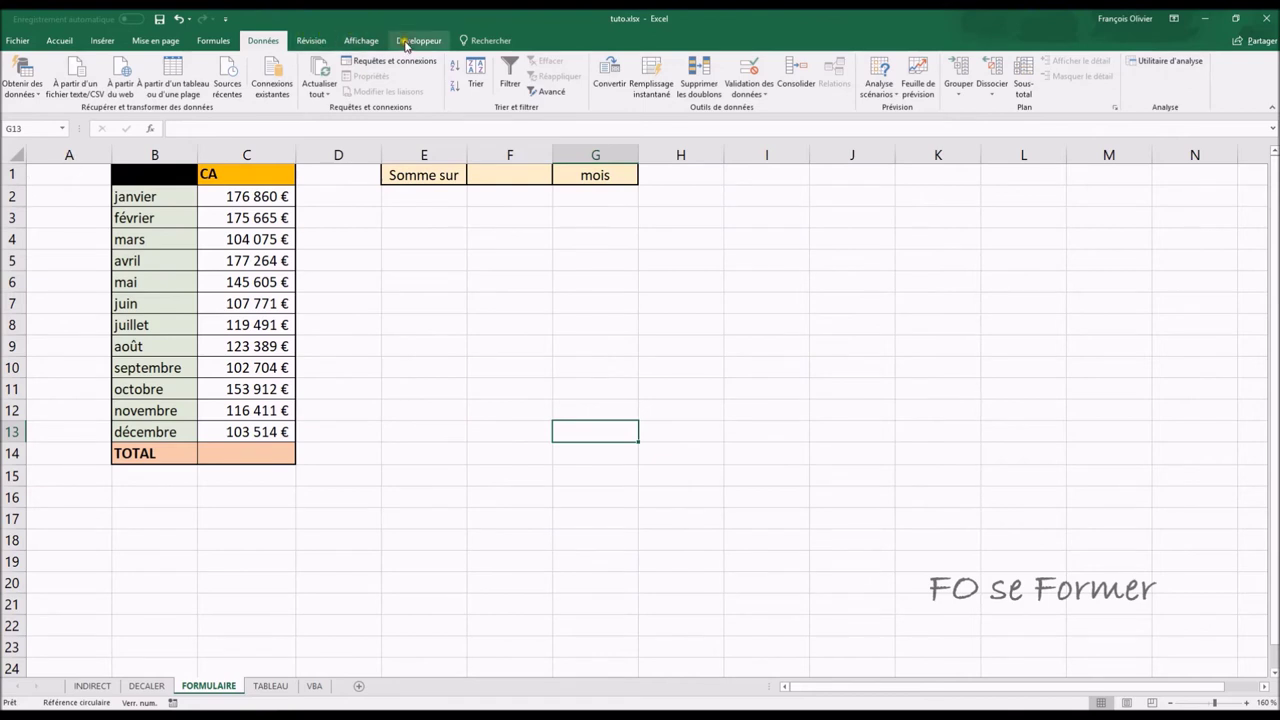
- Draw a combo box form control across E4 to F4
left_click(408, 41)
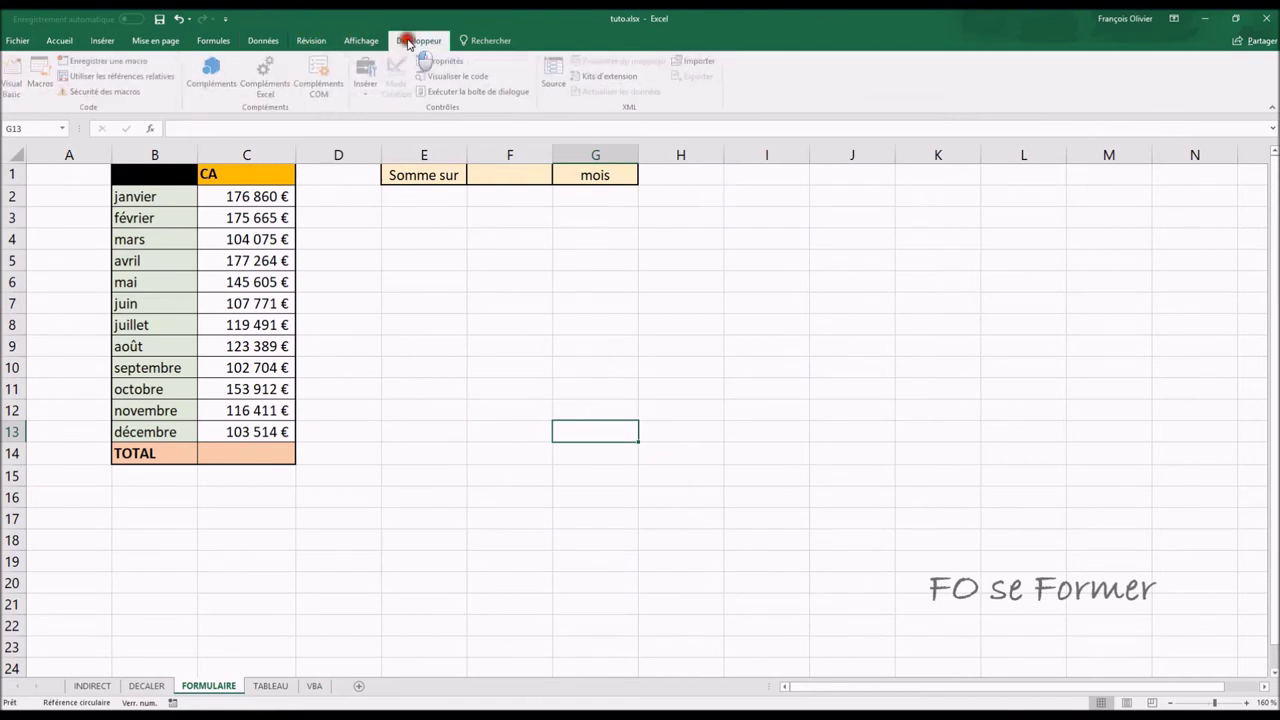
left_click(369, 90)
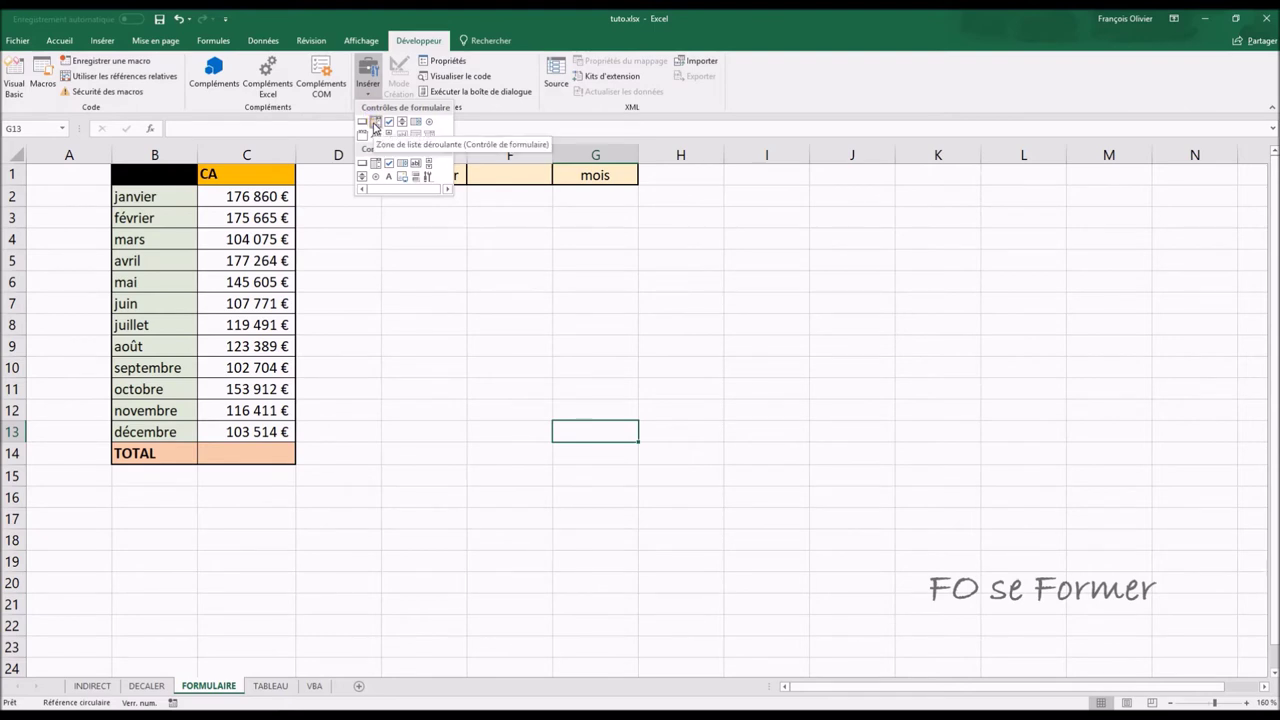
left_click(375, 121)
left_click_drag(389, 231, 551, 251)
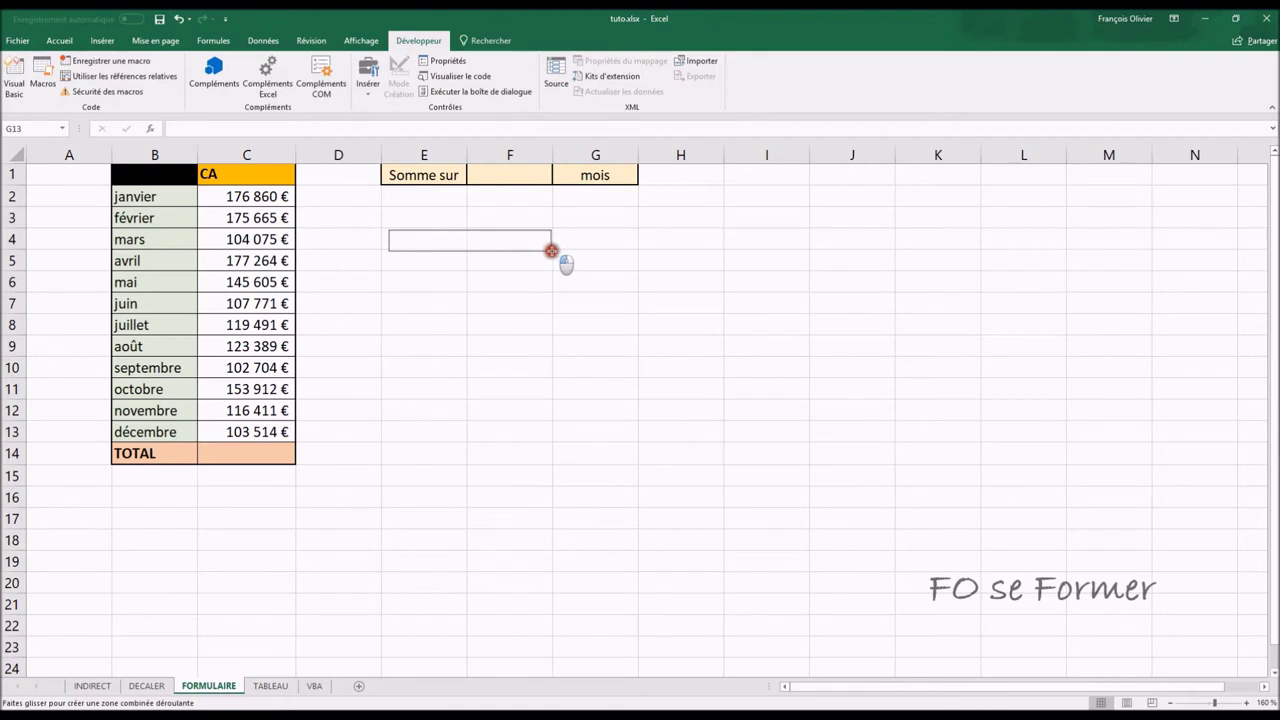
left_click_drag(551, 251, 551, 251)
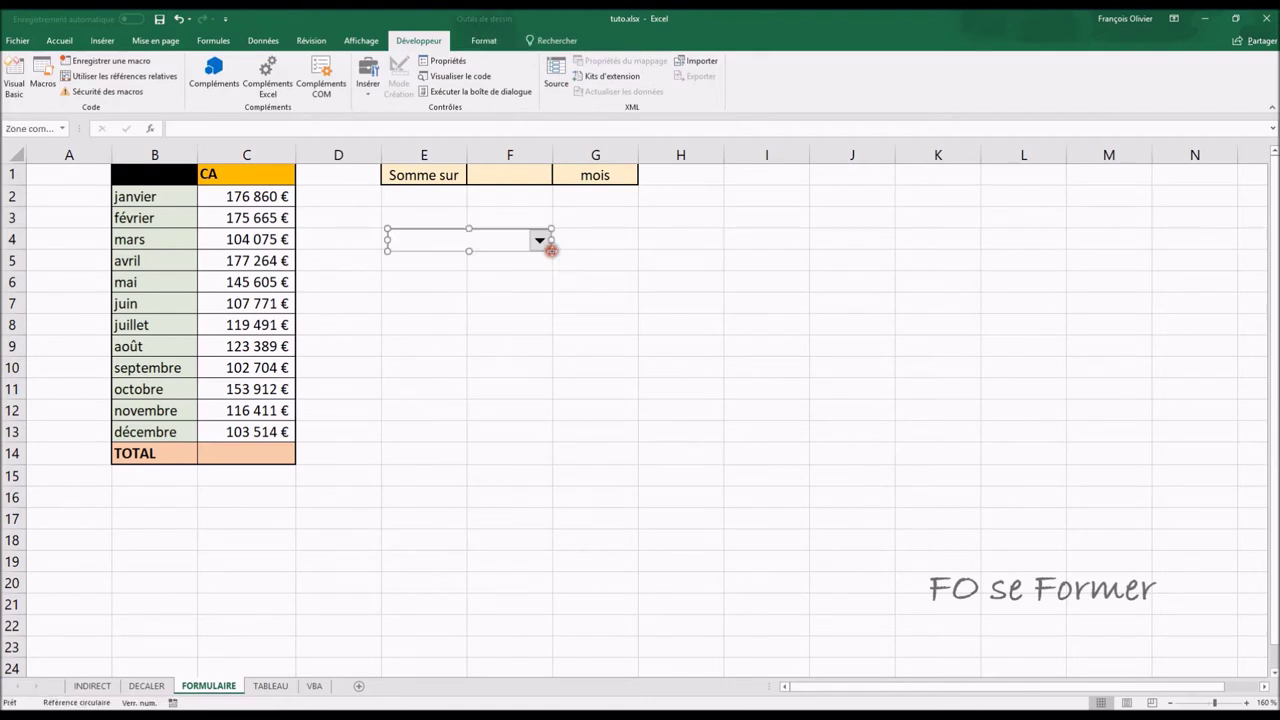
- Set the combo box's input range to $B$2:$B$13 and its linked cell to $F$1
right_click(489, 242)
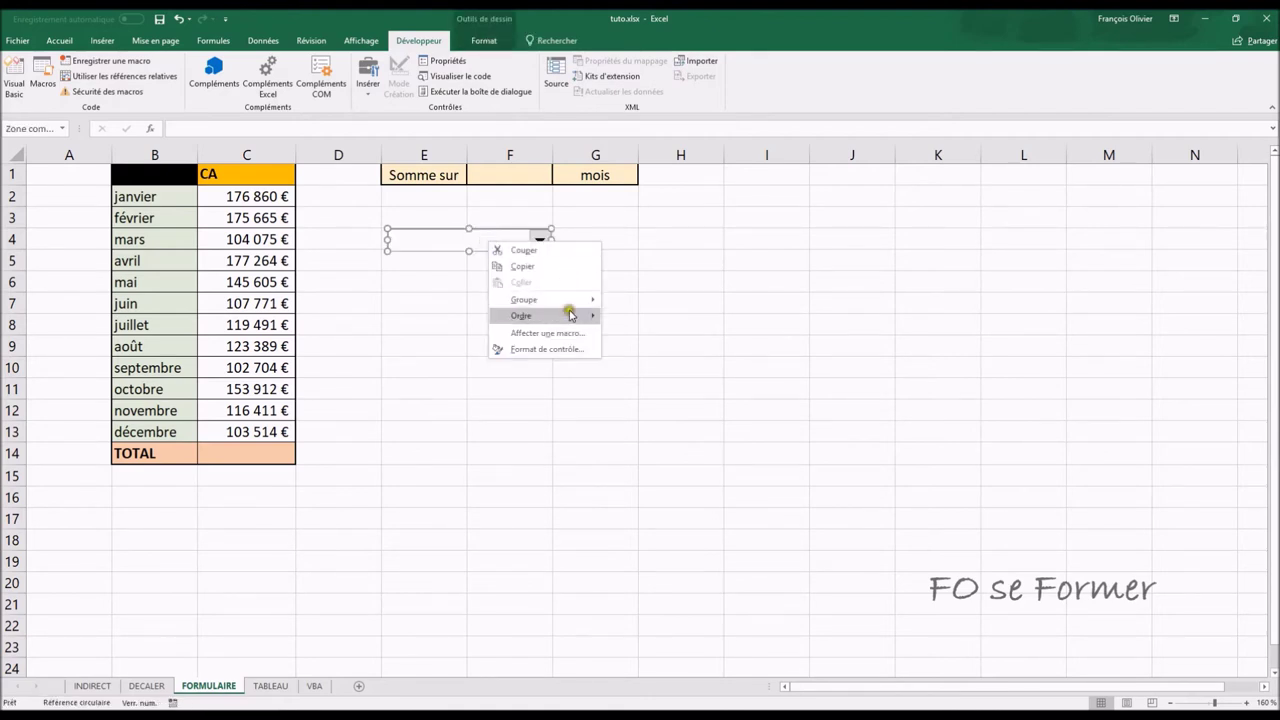
left_click(567, 349)
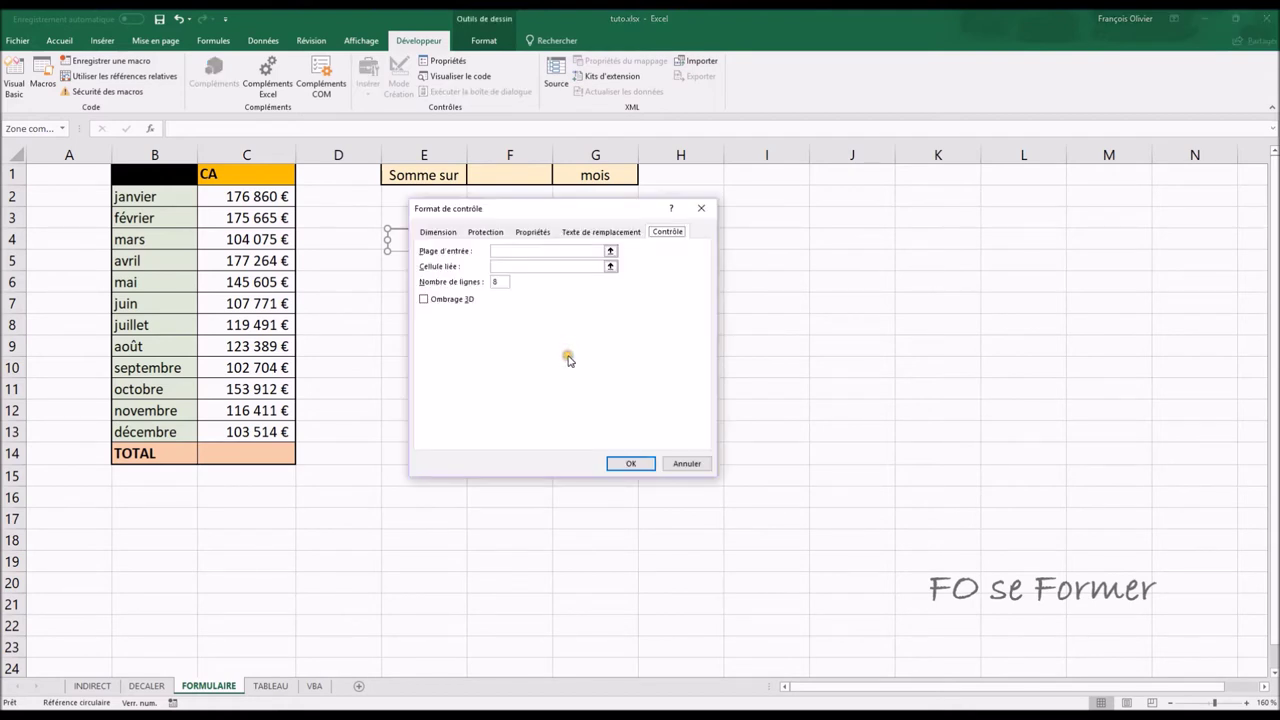
left_click_drag(531, 208, 562, 242)
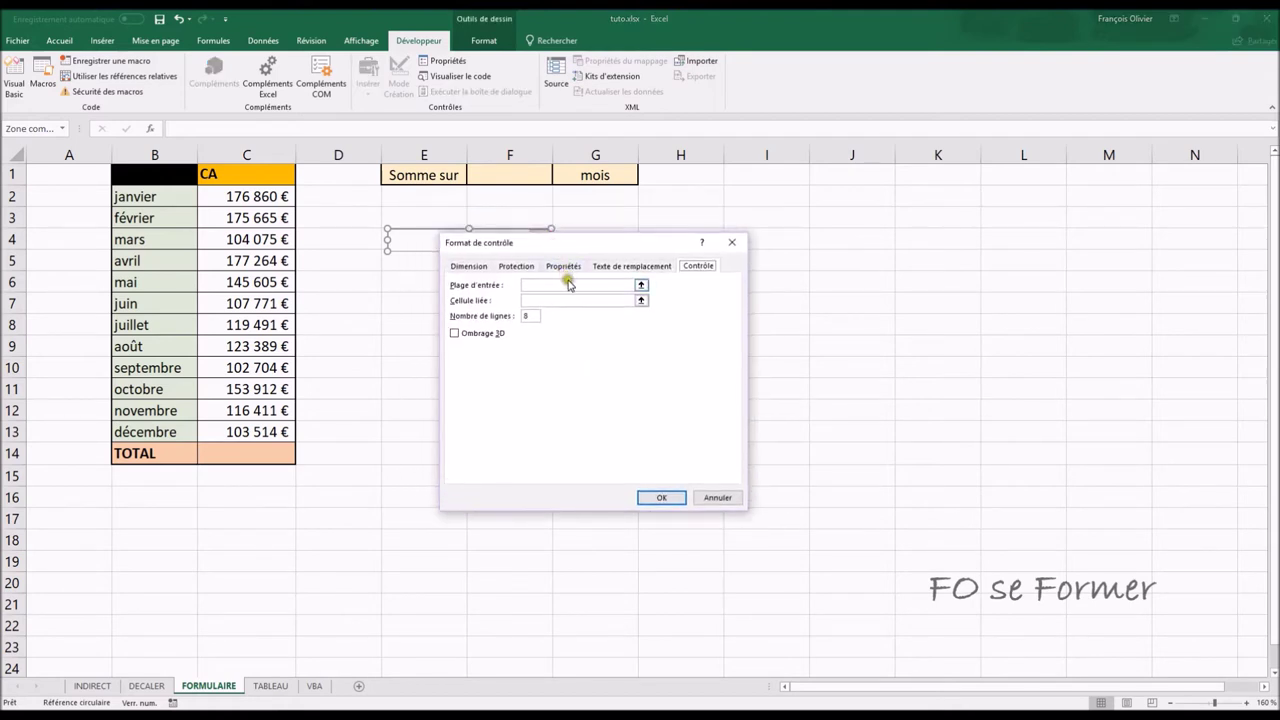
left_click(568, 284)
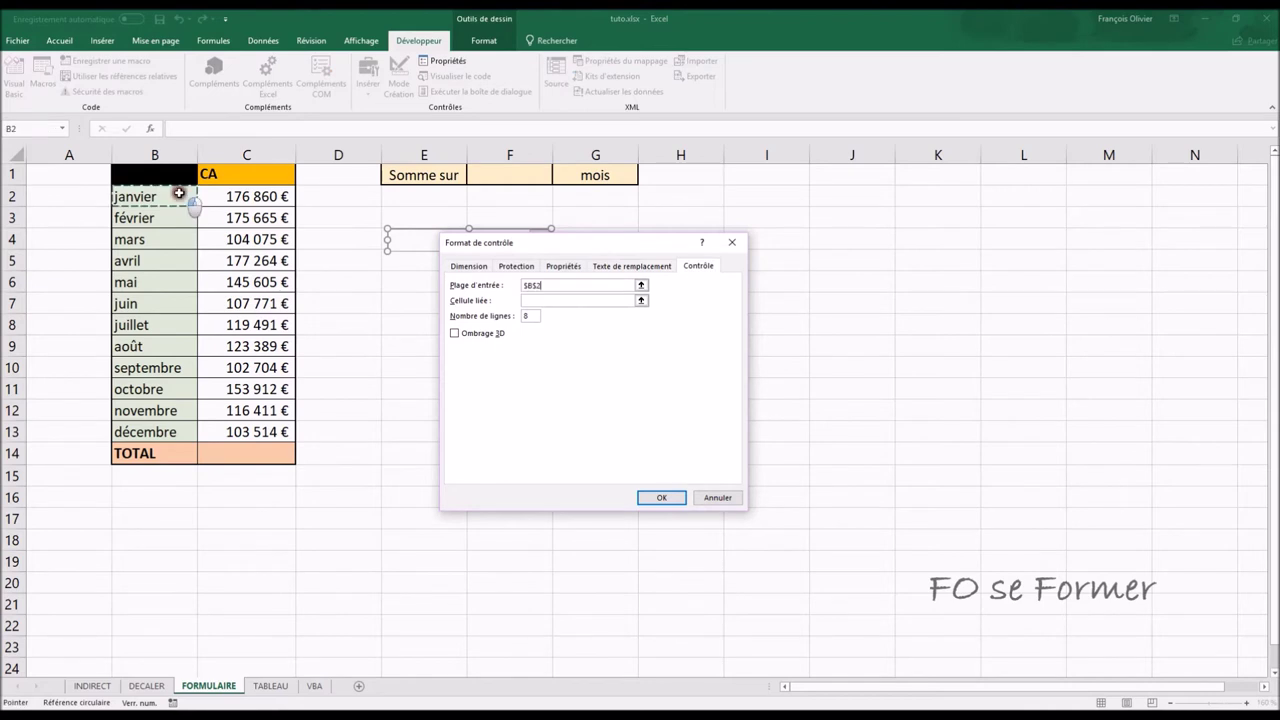
left_click_drag(179, 193, 185, 427)
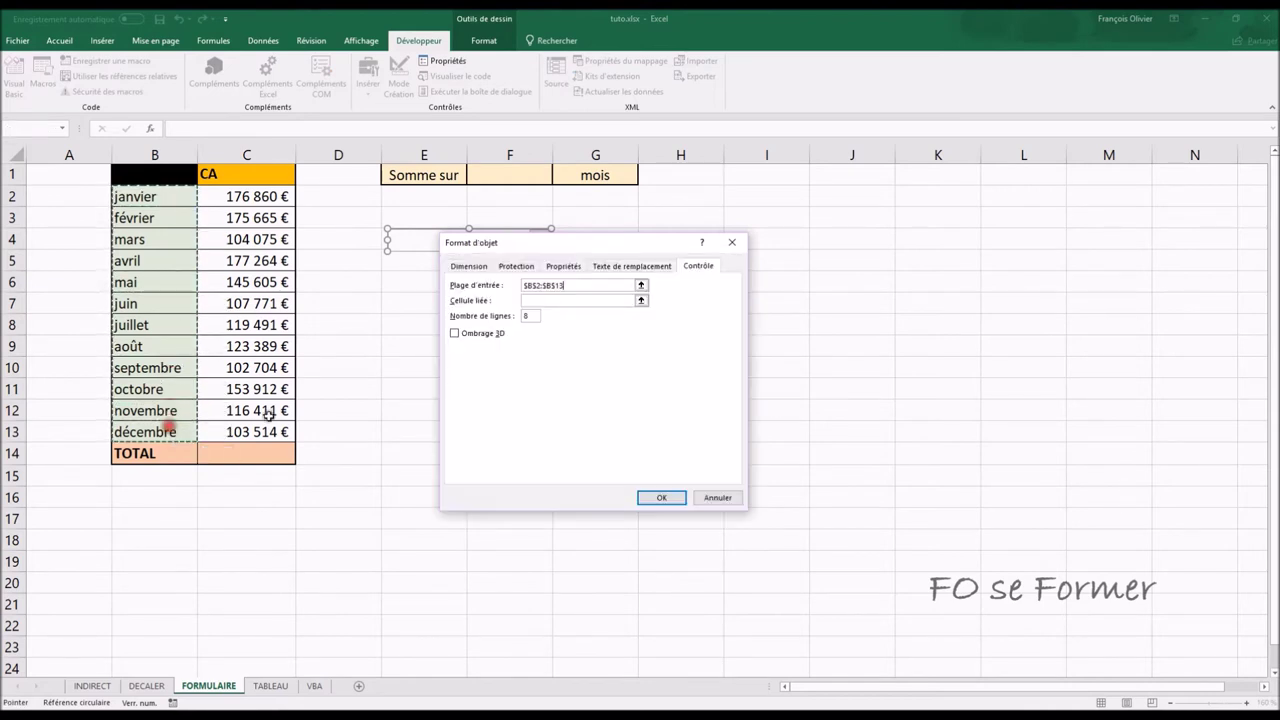
left_click(566, 300)
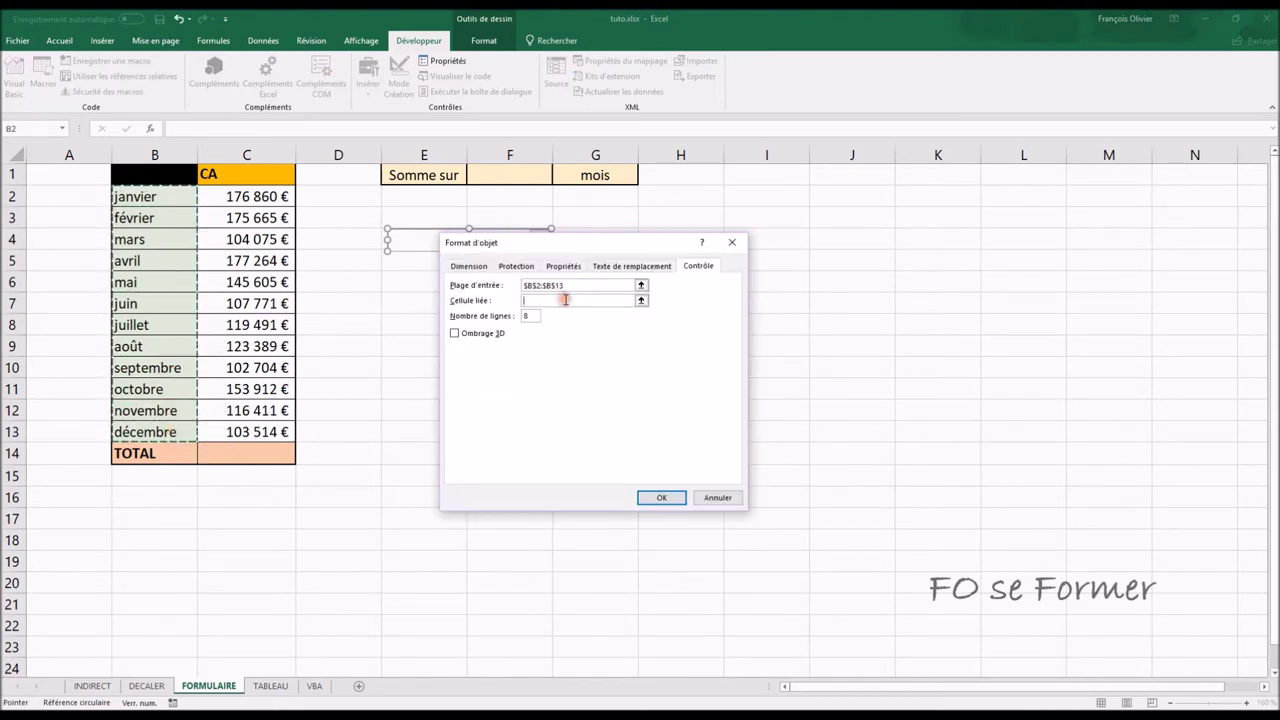
left_click(512, 174)
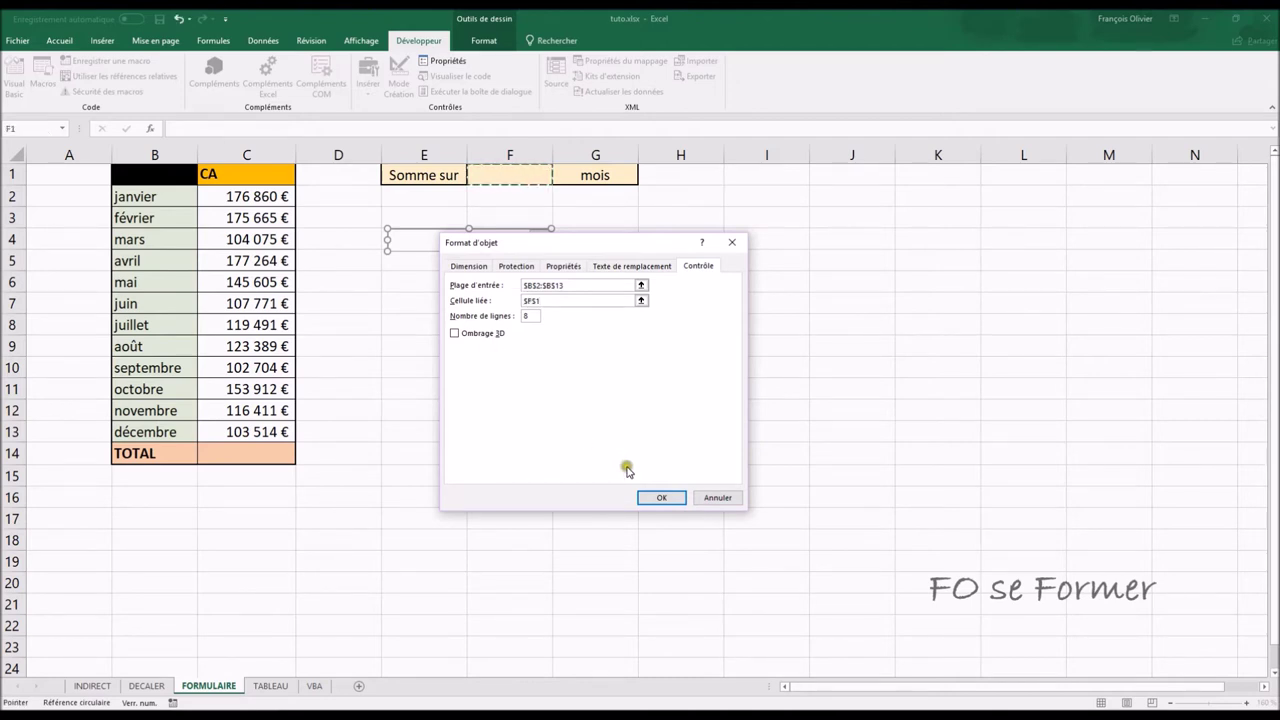
left_click(662, 499)
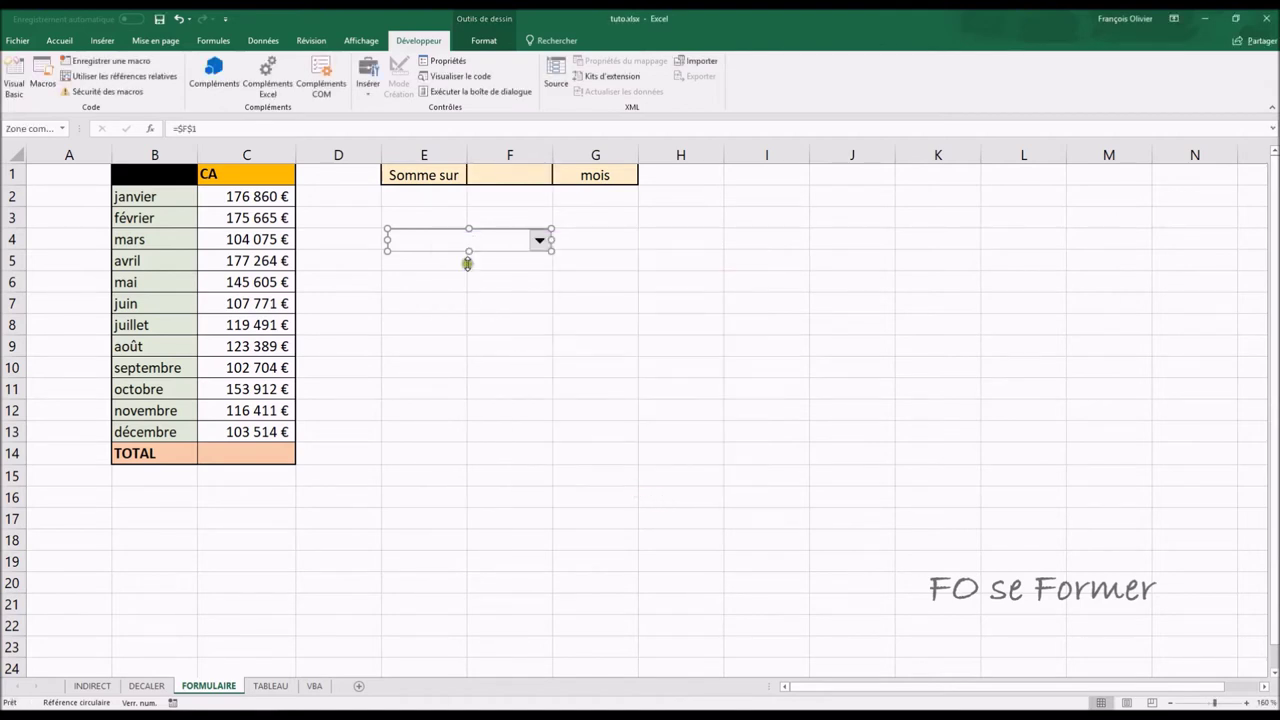
- Test the month drop-down by choosing janvier, then avril
left_click(520, 277)
left_click(539, 240)
left_click(486, 259)
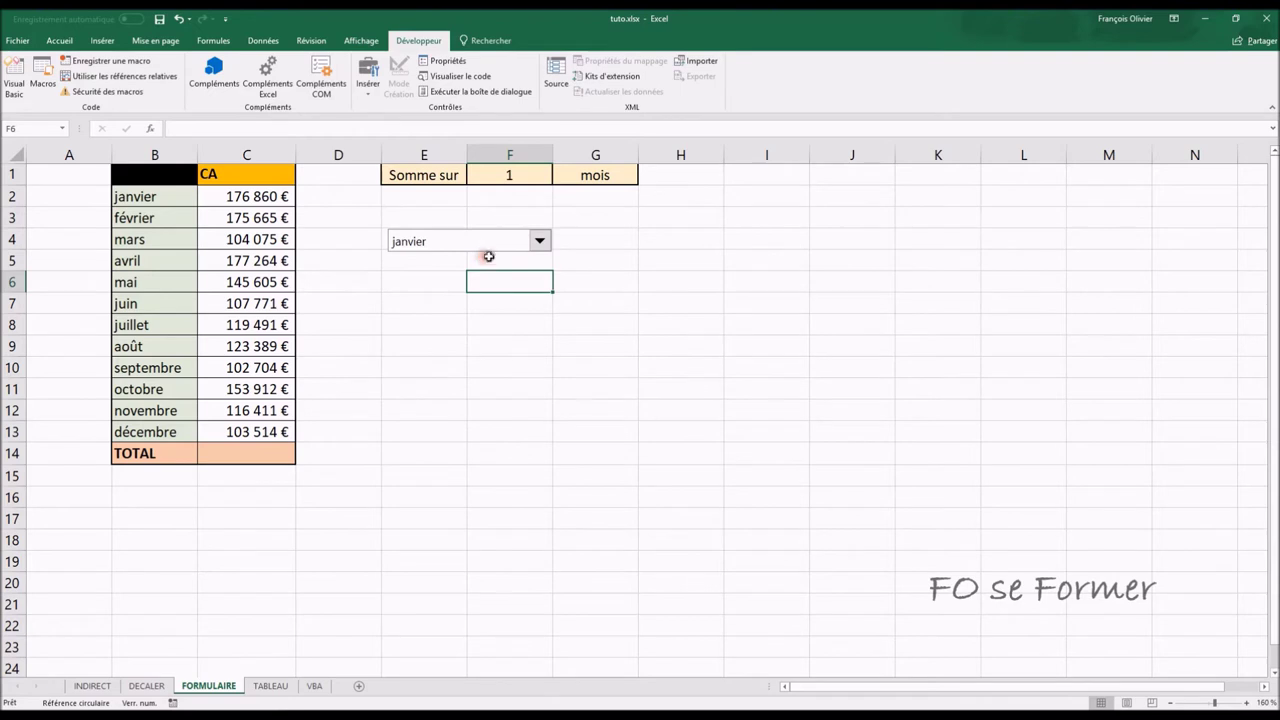
left_click(539, 240)
left_click(512, 299)
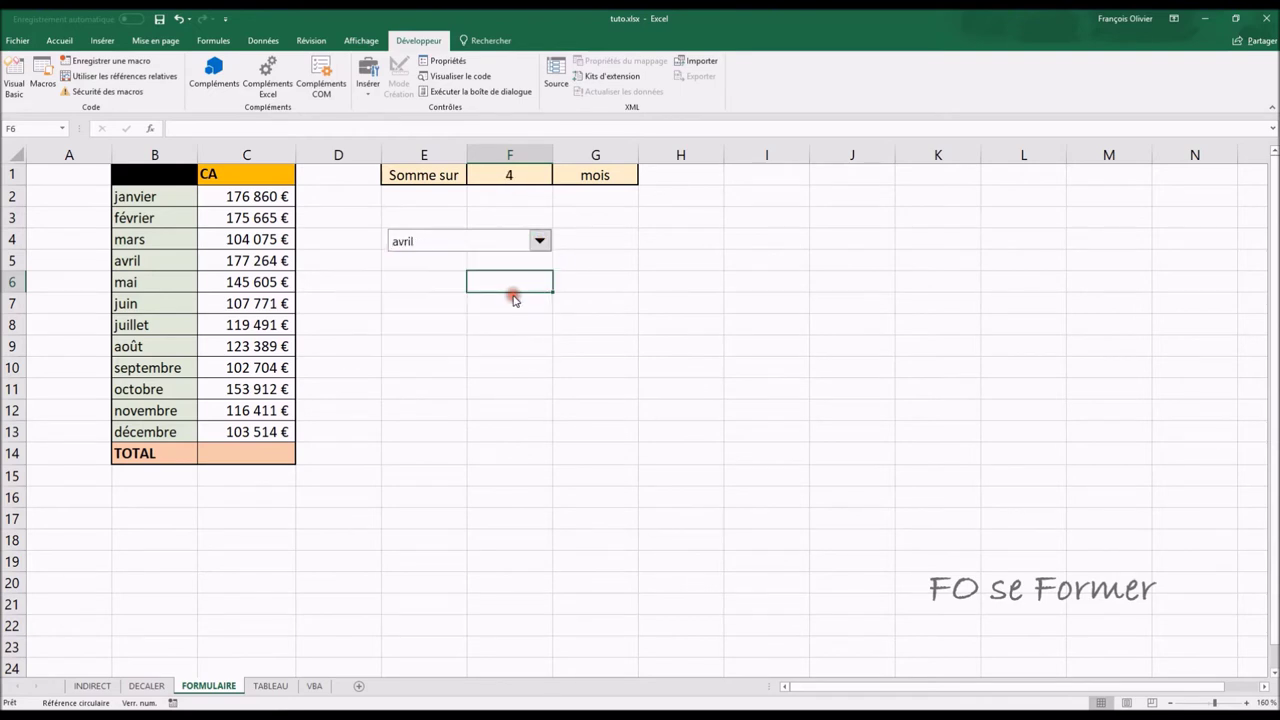
- Copy the =SOMME(INDIRECT("C2:C"&F1+1)) formula from INDIRECT's C14 into FORMULAIRE's C14
left_click(91, 686)
left_click(240, 455)
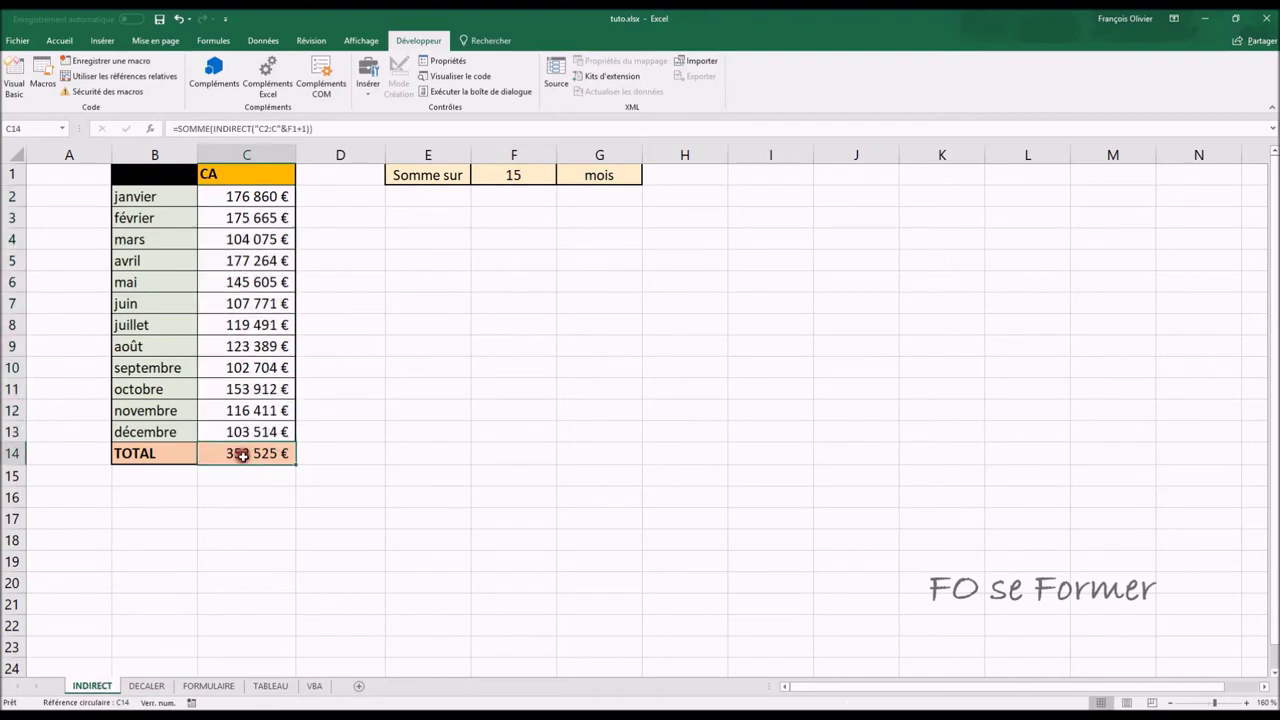
left_click_drag(335, 128, 158, 129)
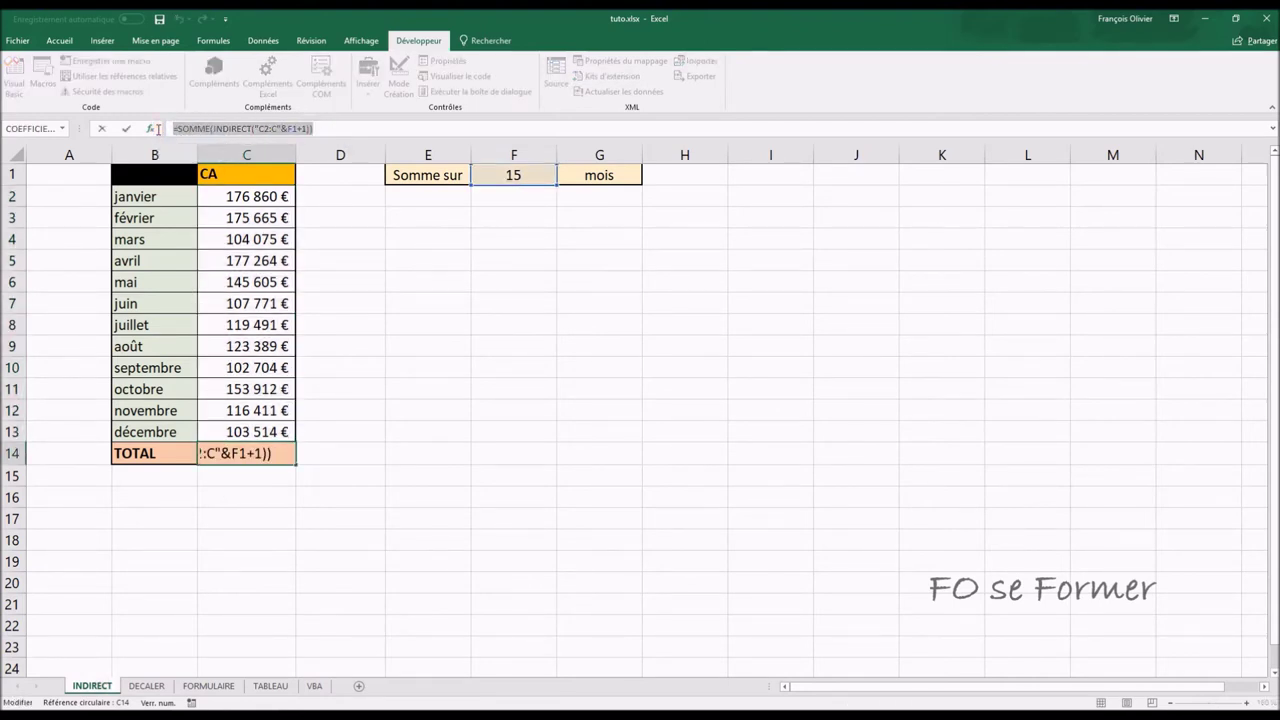
key("Return")
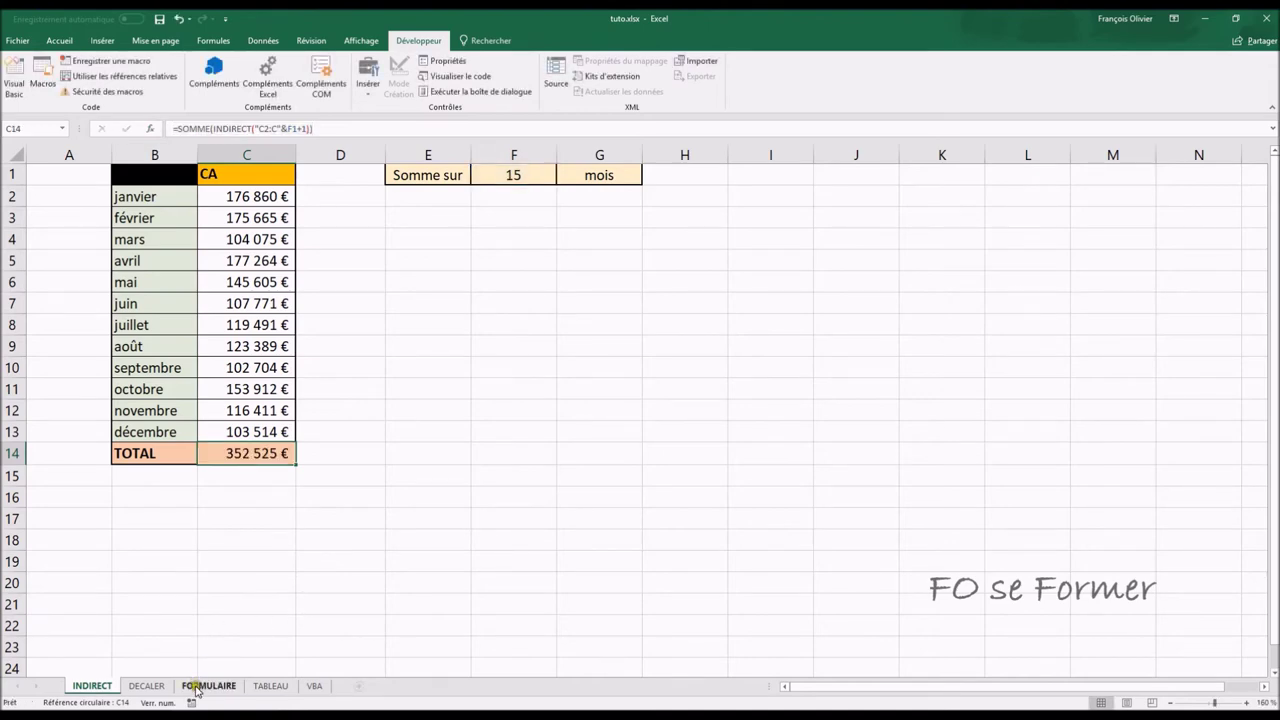
left_click(208, 686)
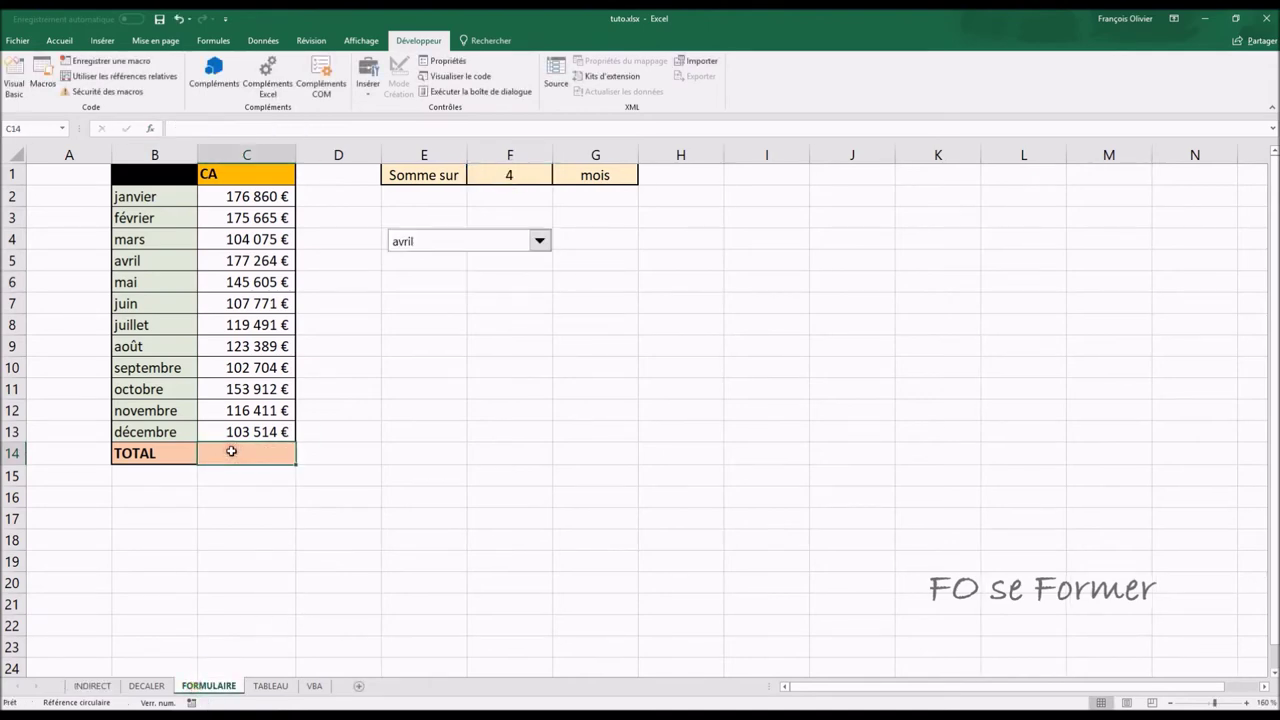
key("ctrl+v")
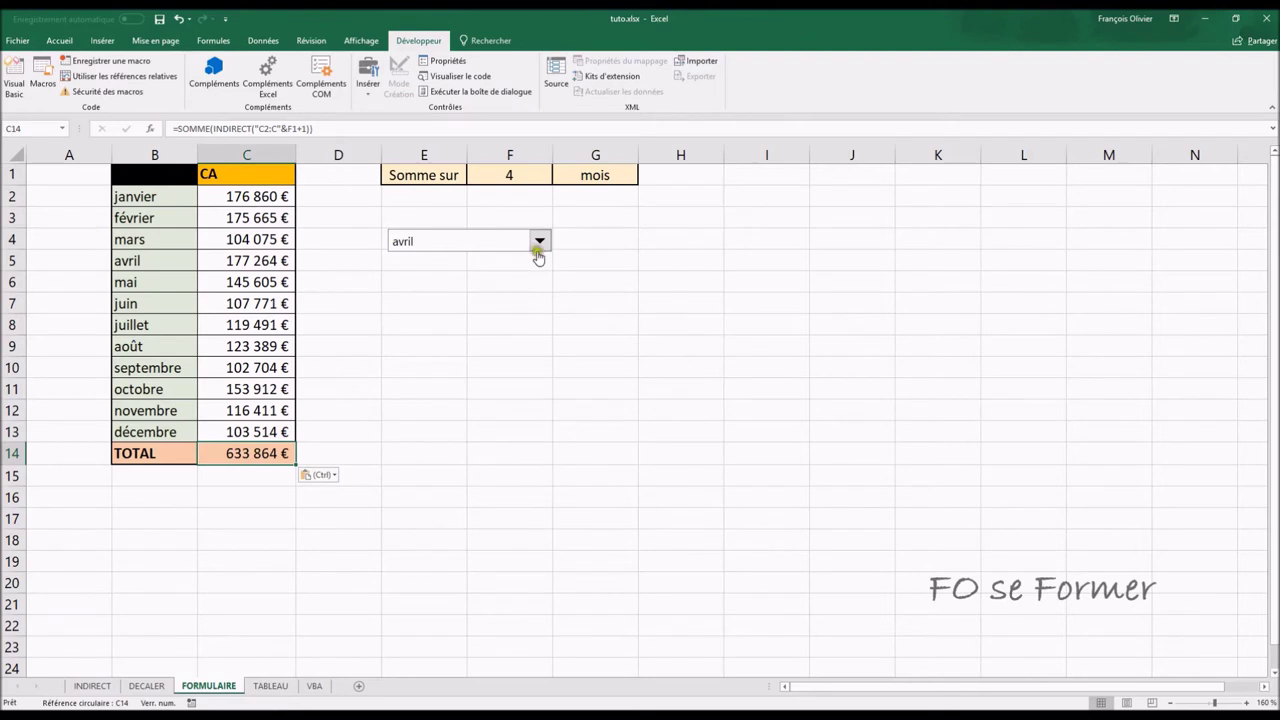
- Check the total with août and janvier, then settle on décembre for 1 606 661 €
left_click(538, 248)
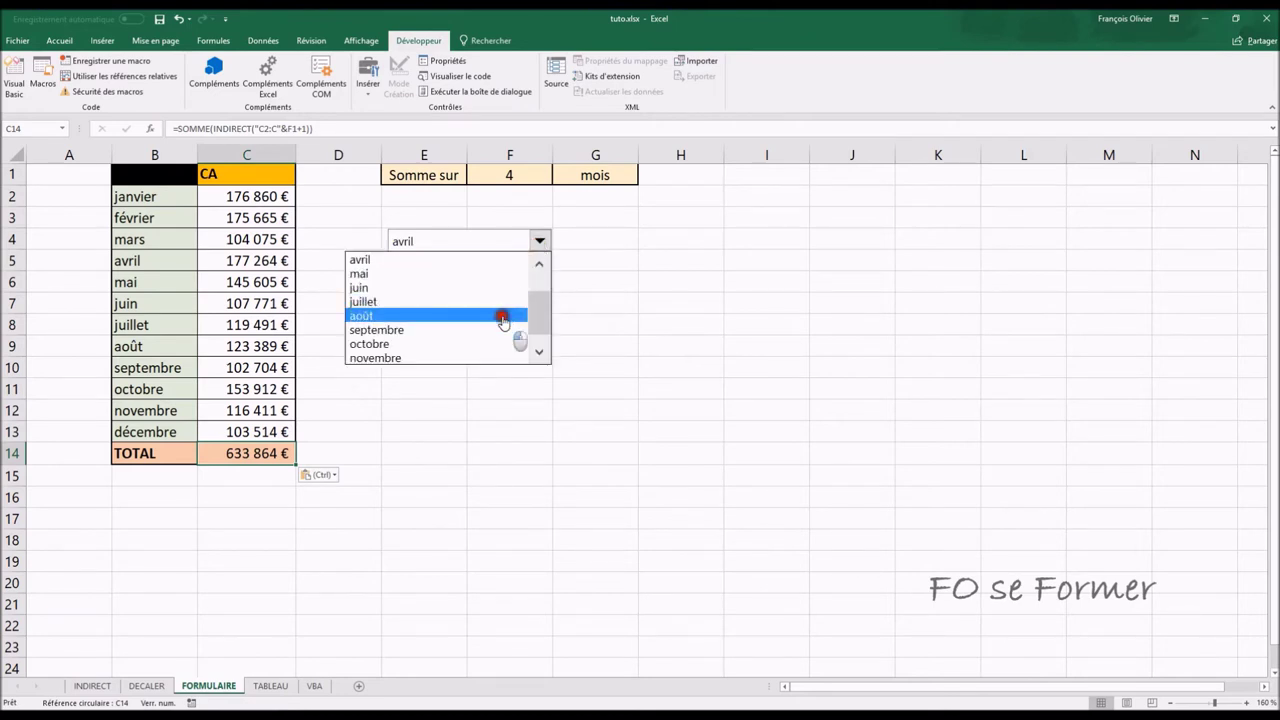
left_click(504, 322)
left_click(539, 241)
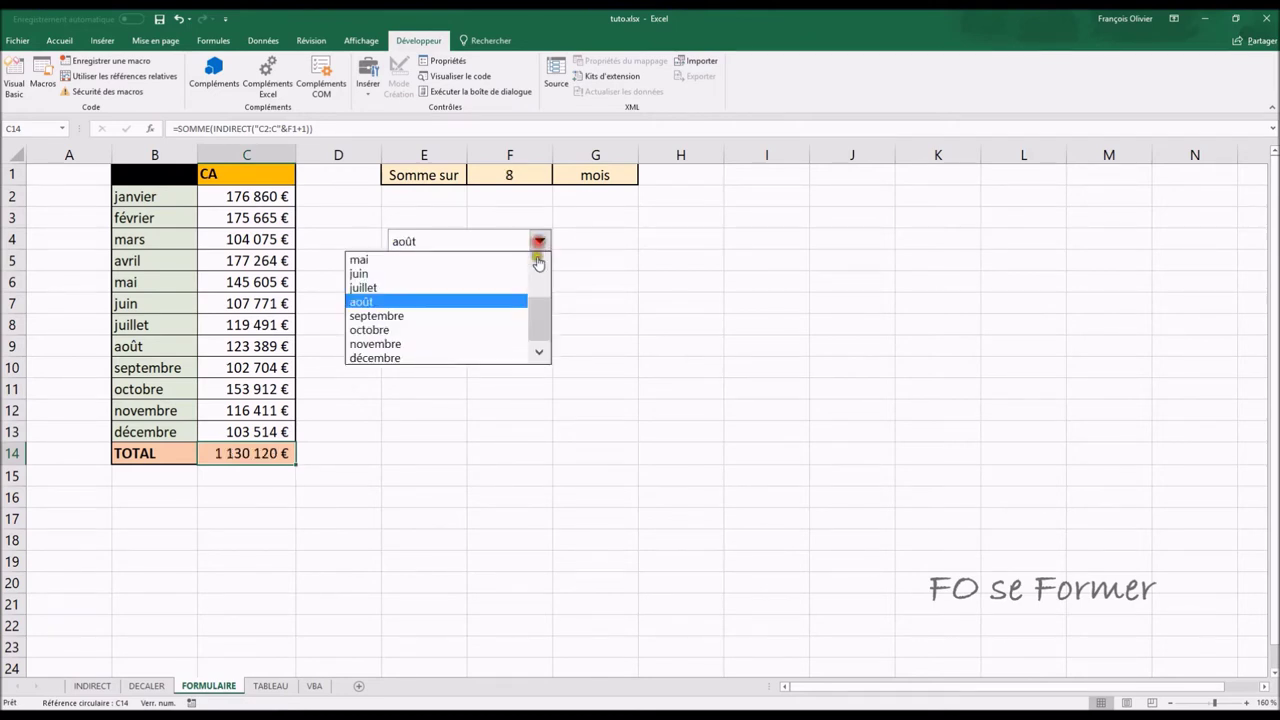
left_click(534, 265)
left_click(515, 260)
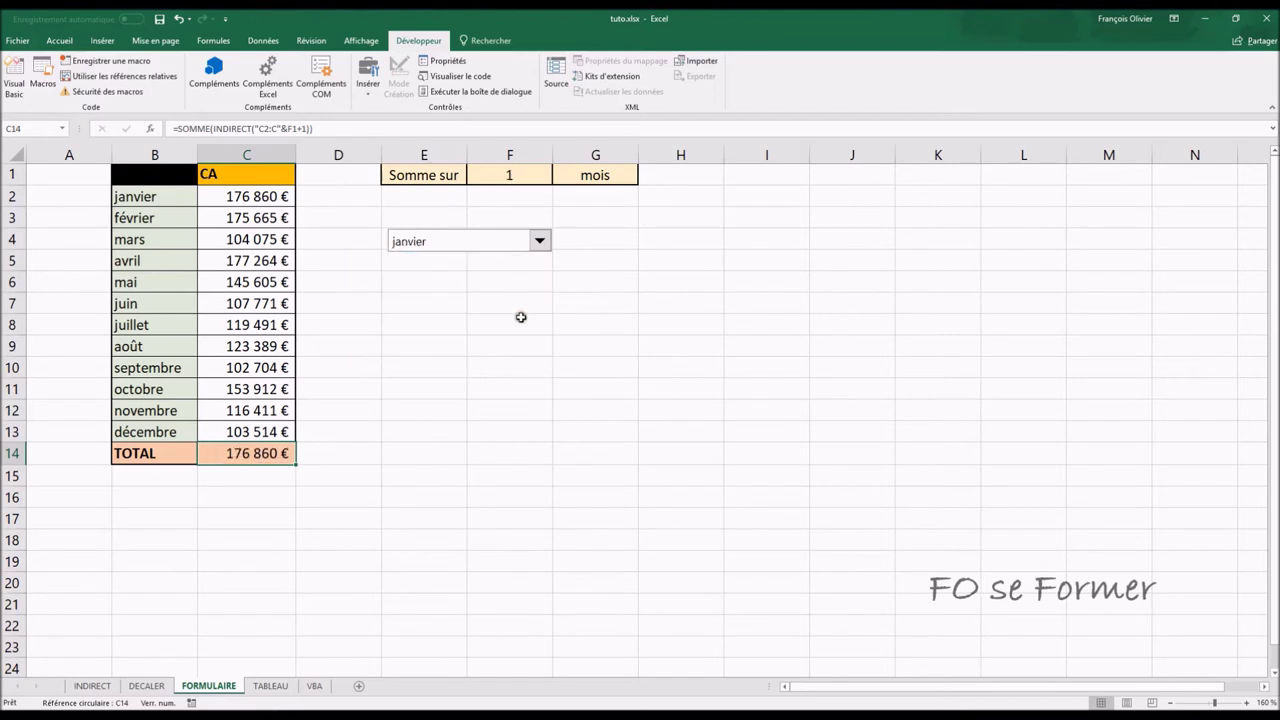
left_click(539, 241)
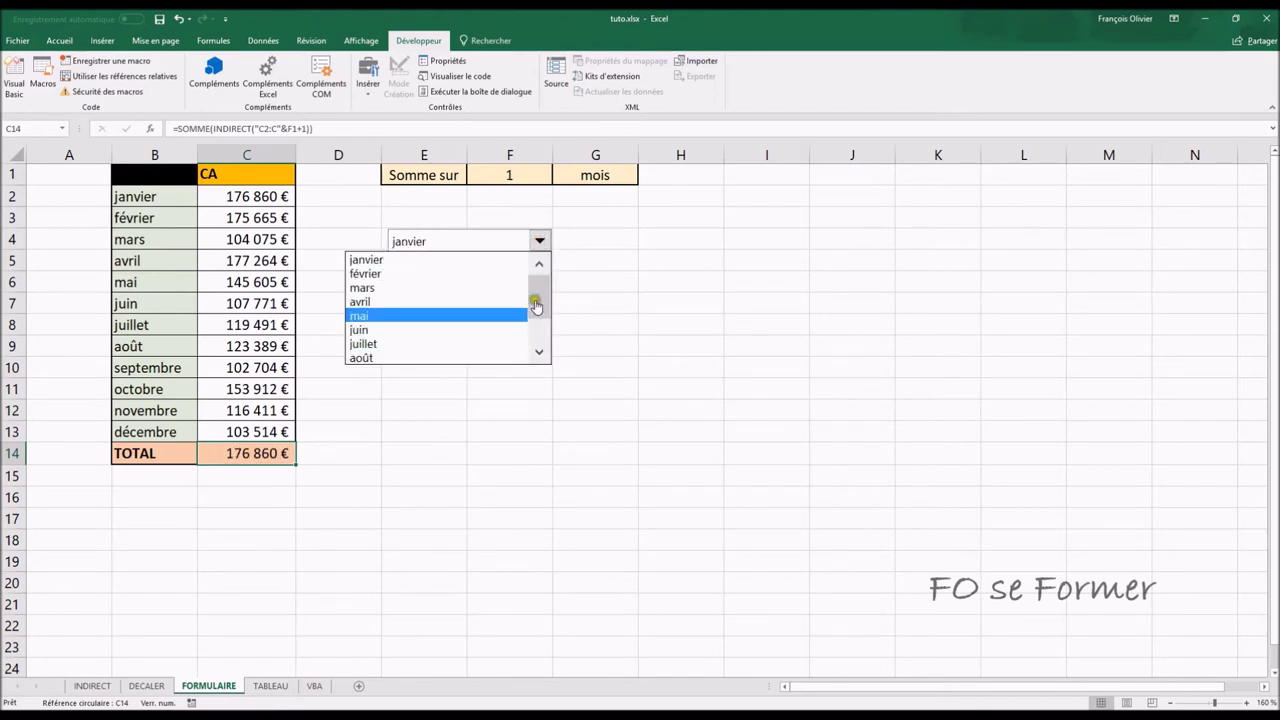
left_click_drag(535, 298, 531, 344)
left_click(500, 357)
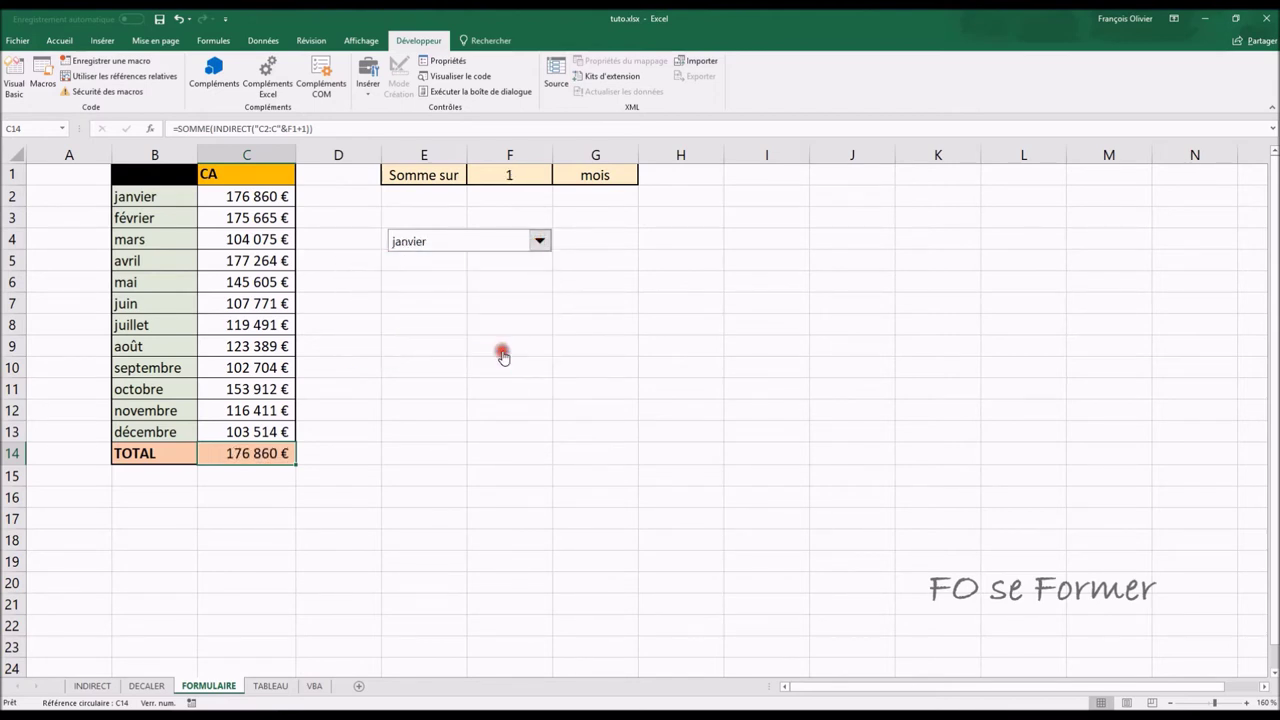
- Narrow the month drop-down and move it into cell F4
right_click(515, 241)
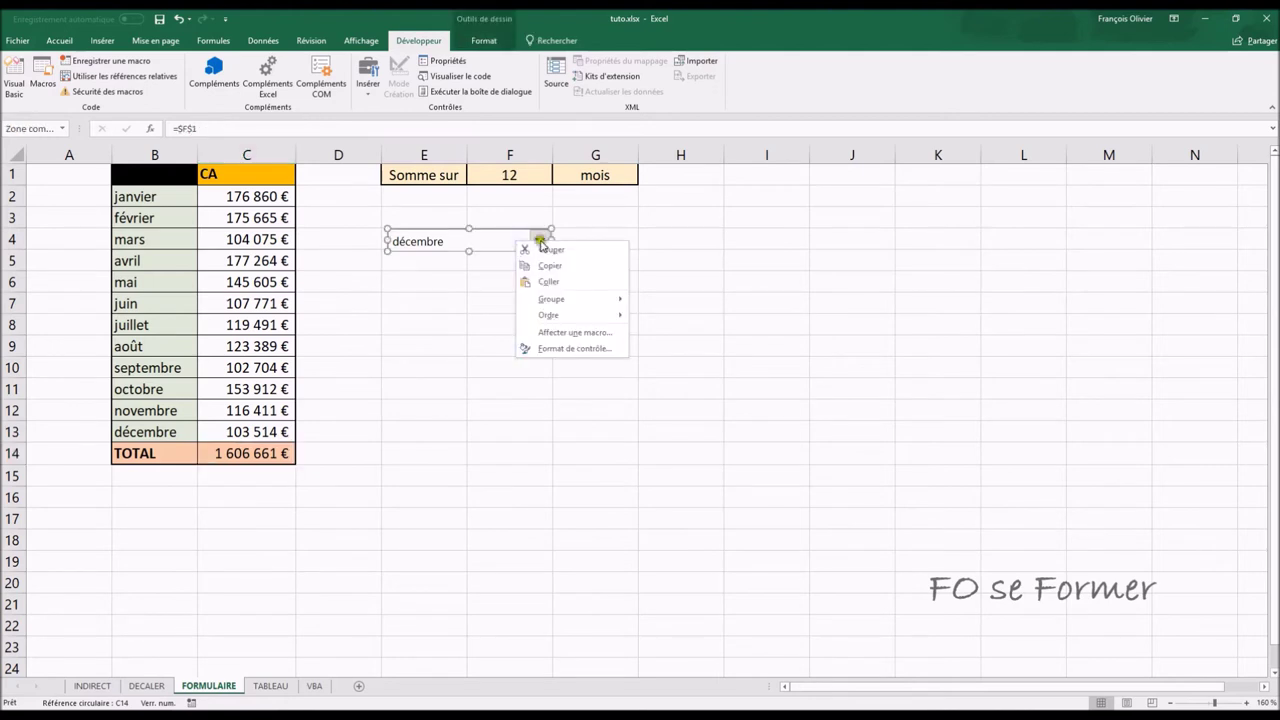
left_click(395, 245)
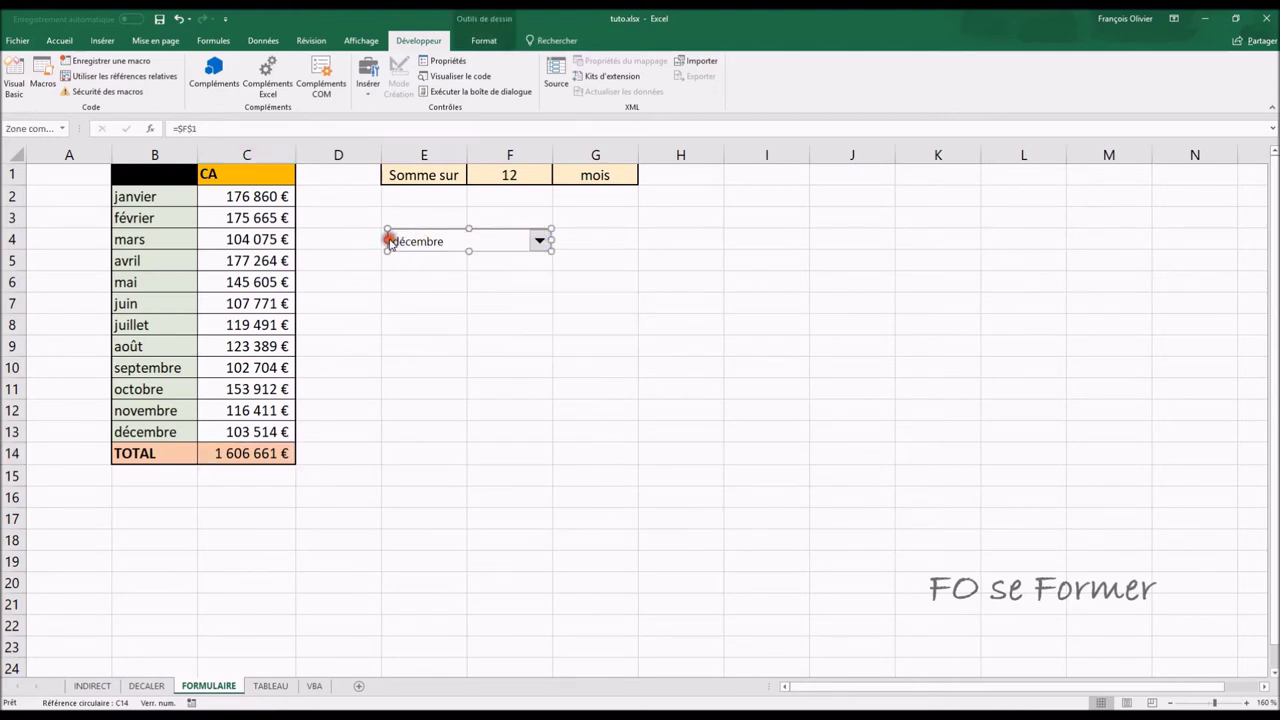
mouse_move(551, 240)
left_mouse_down()
mouse_move(473, 242)
mouse_move(523, 228)
left_mouse_up()
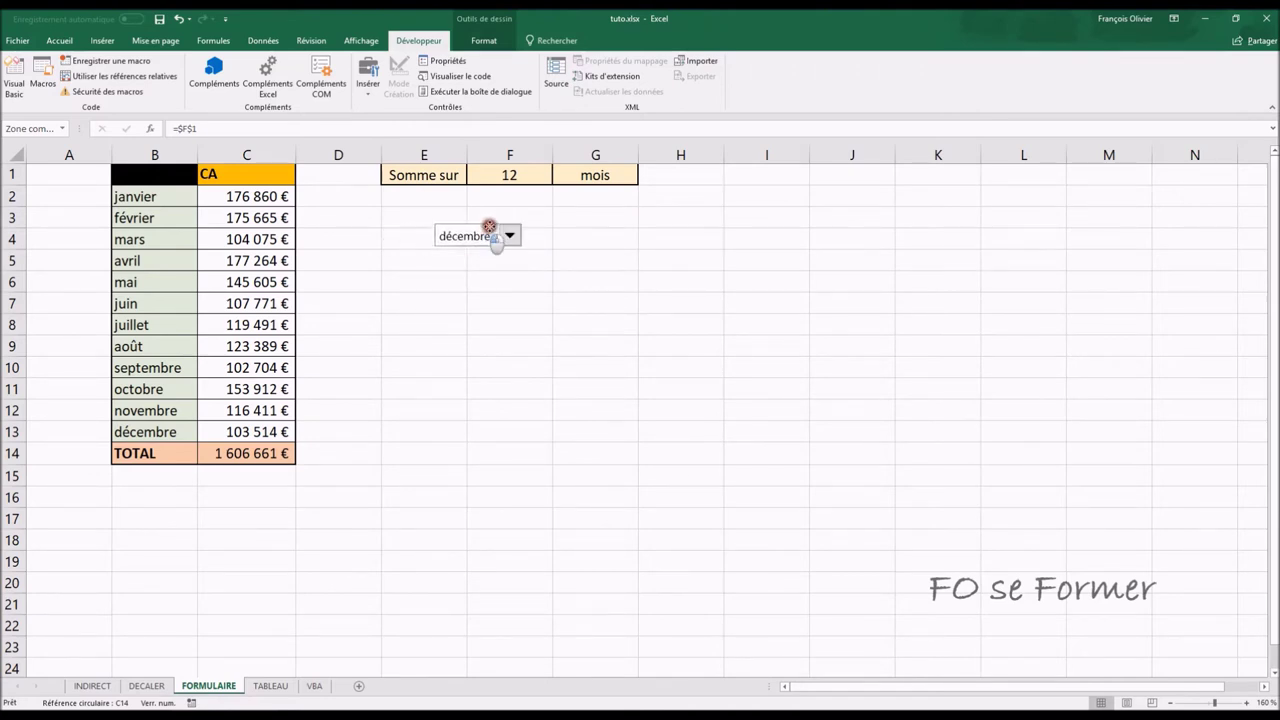
left_click_drag(523, 228, 523, 230)
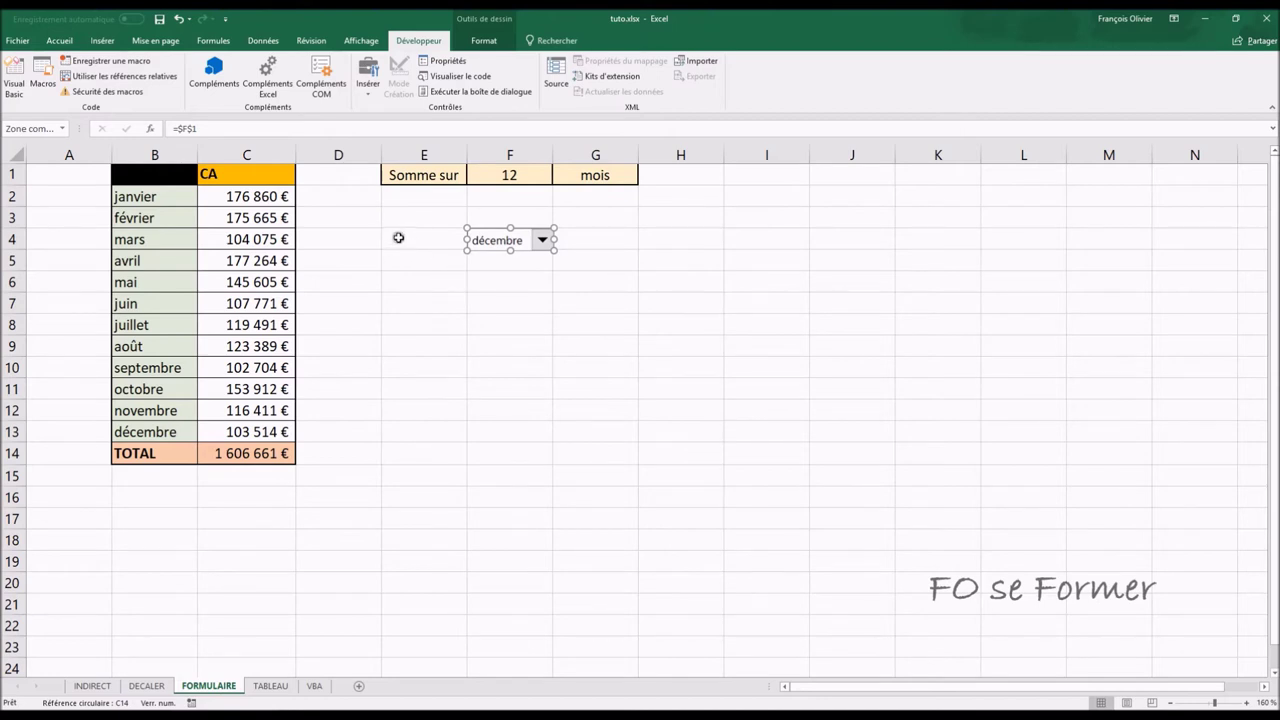
- Deselect the drop-down and select the CA values in column C on the DECALER sheet
key("Escape")
left_click(505, 282)
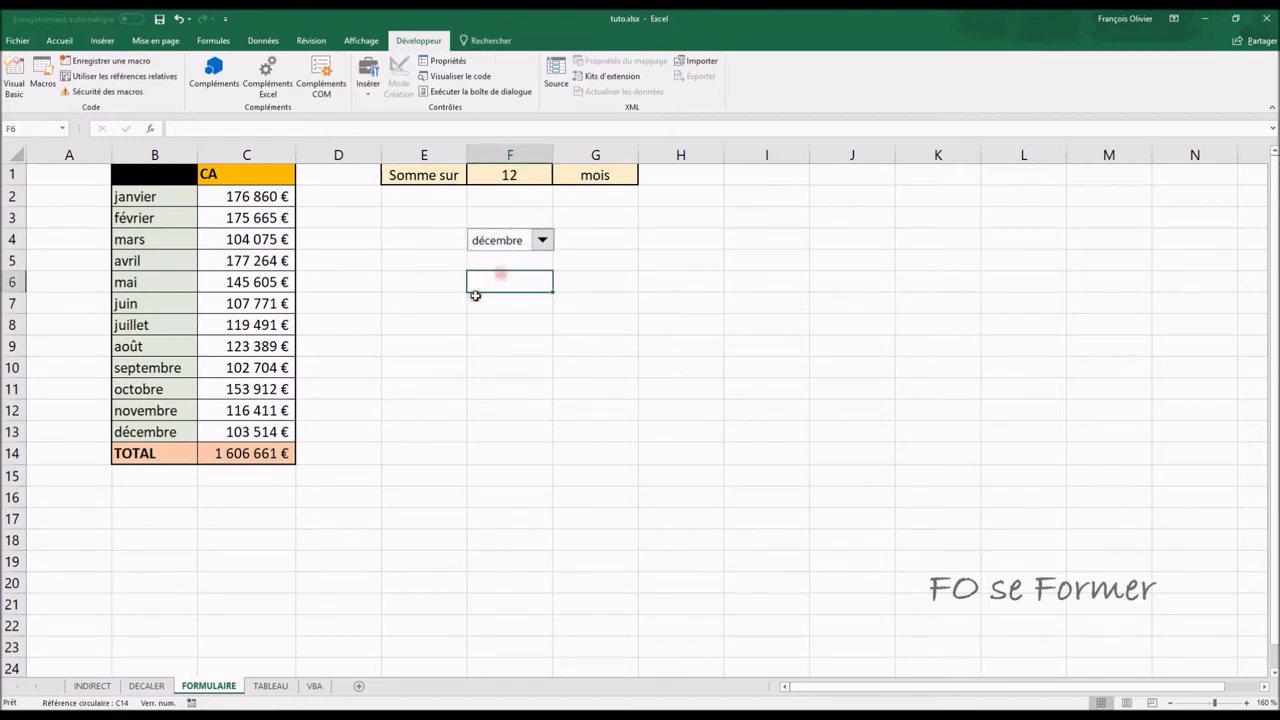
left_click(146, 686)
left_click_drag(260, 200, 254, 414)
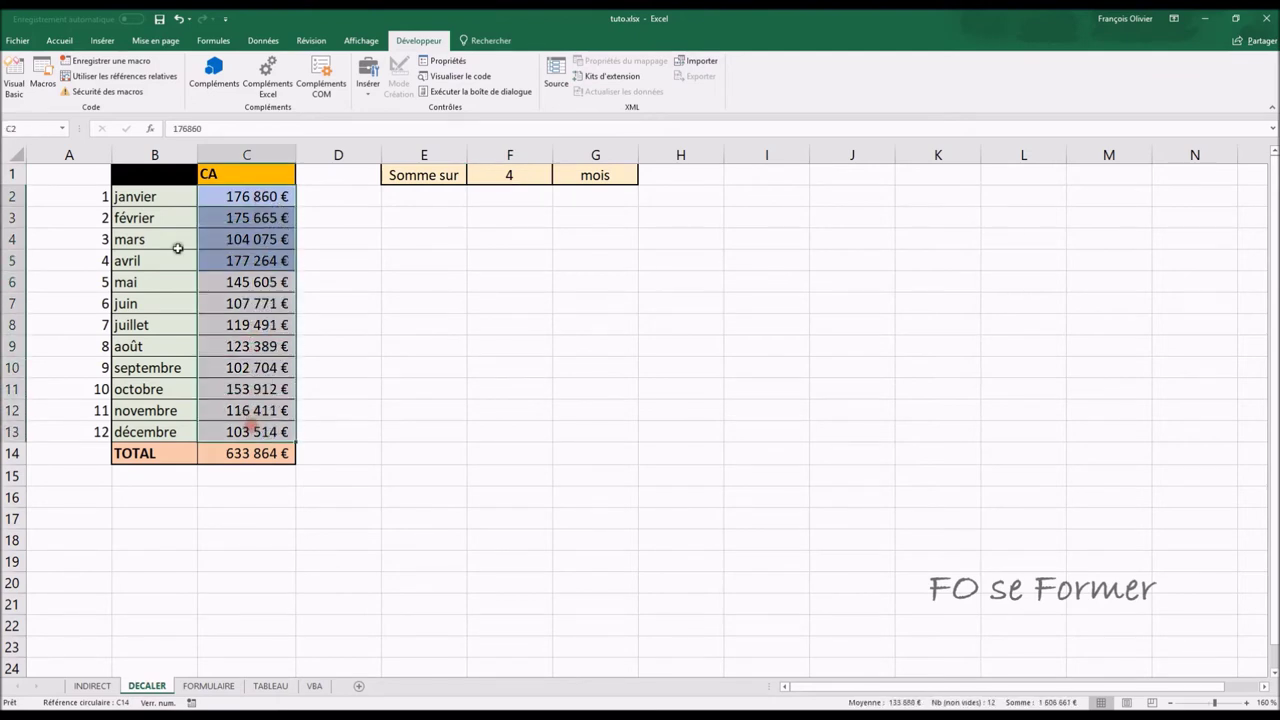
- Copy DECALER's C2:C13 formatting onto FORMULAIRE's C2:C13 with the Format Painter
left_click(59, 40)
left_click(100, 90)
left_click(205, 686)
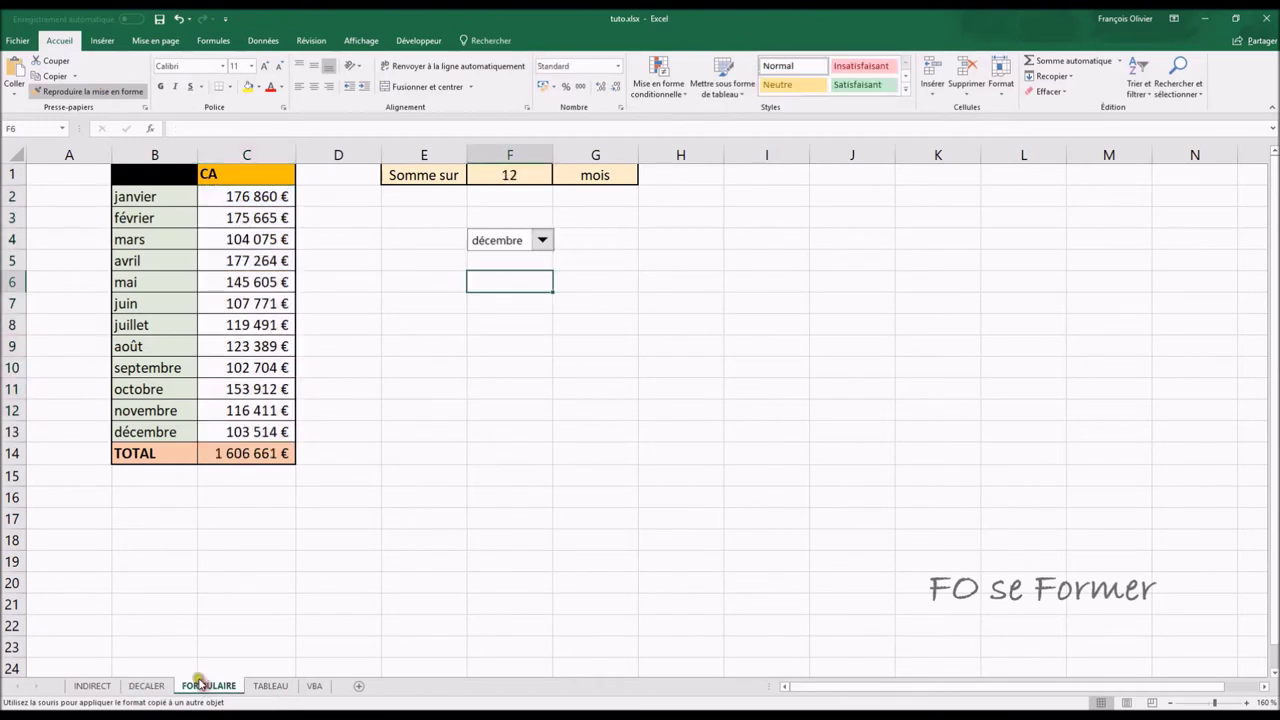
left_click(230, 196)
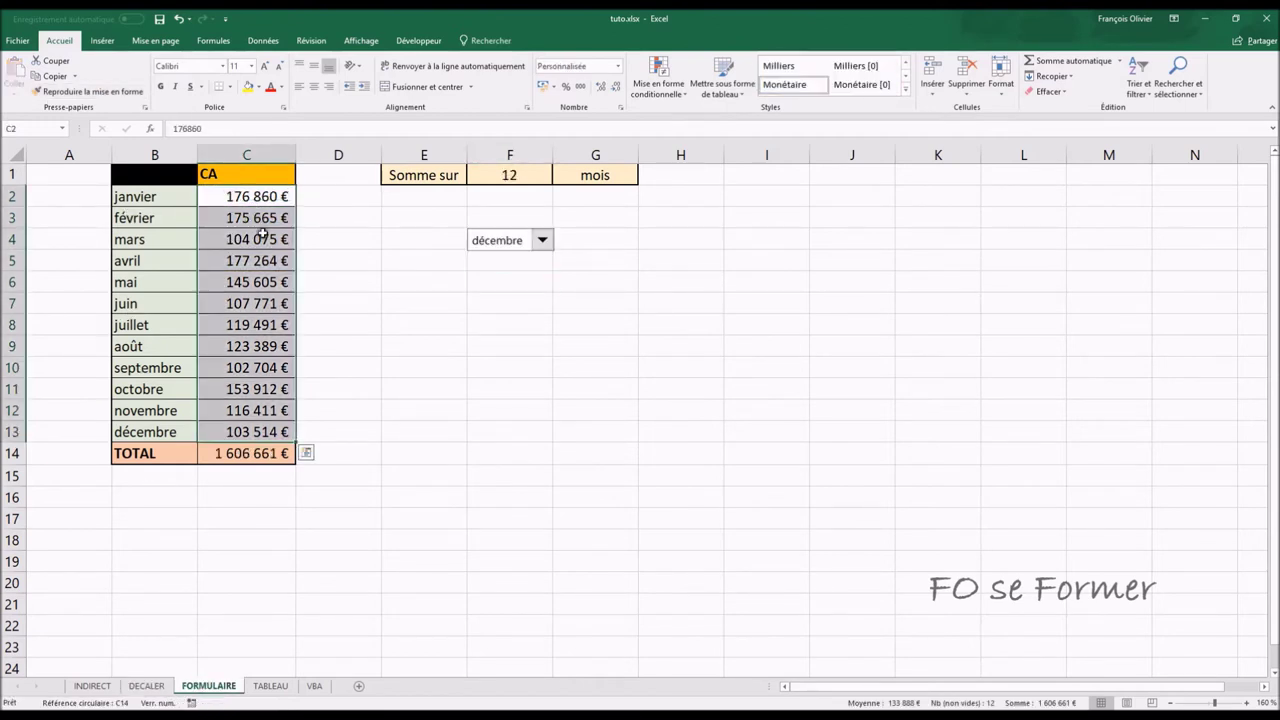
- Test the highlighting by choosing février, mars and then avril in the month list
left_click(541, 240)
left_click(365, 321)
left_click(382, 323)
left_click(541, 240)
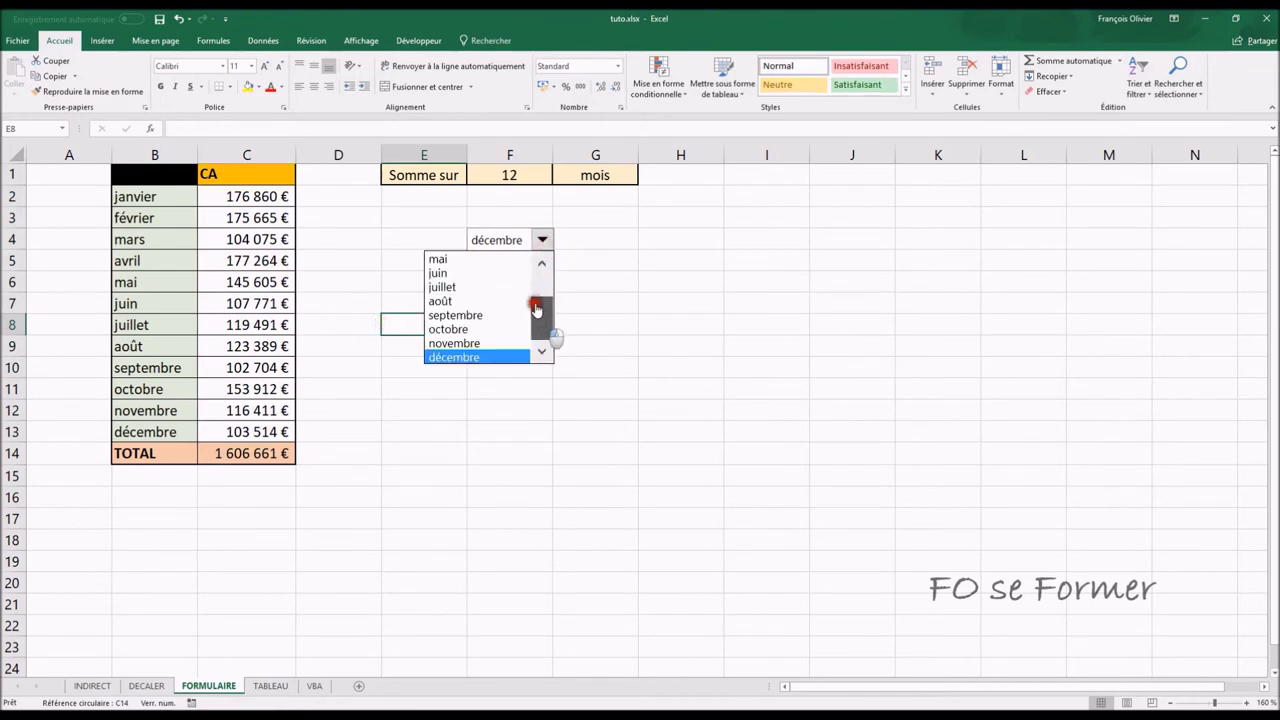
left_click_drag(543, 334, 534, 257)
left_click(508, 273)
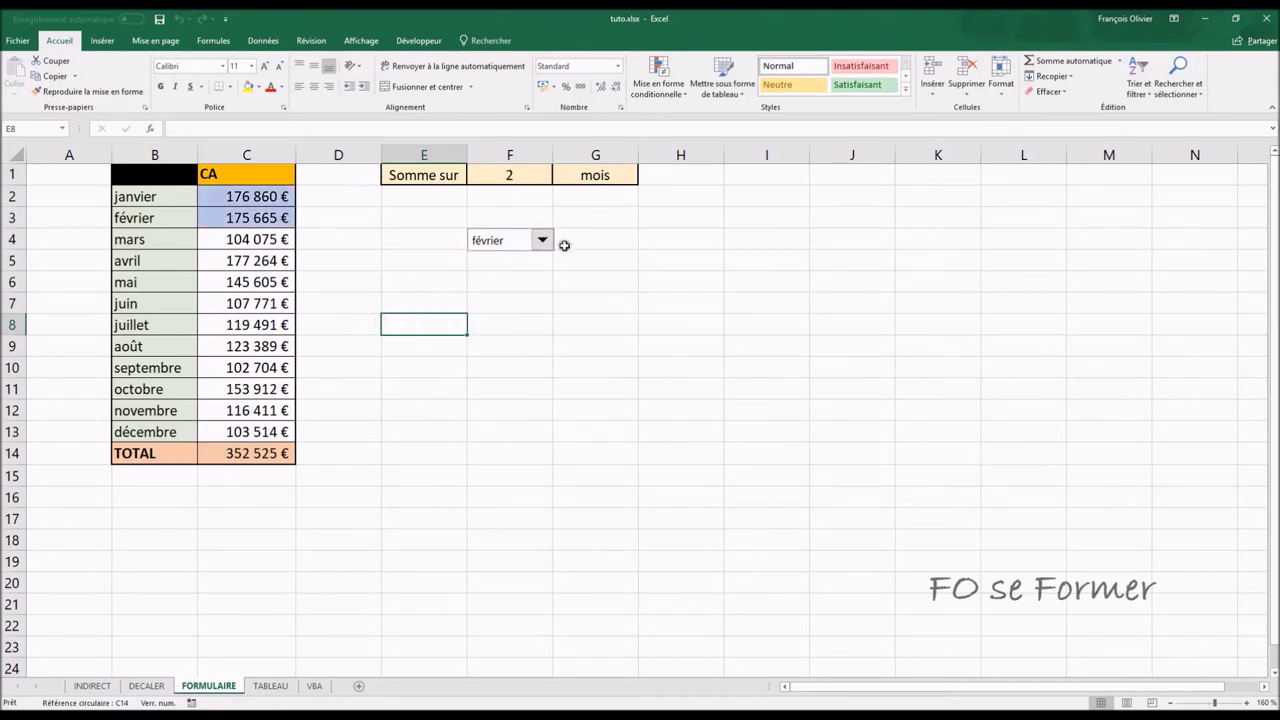
left_click(541, 240)
left_click(518, 273)
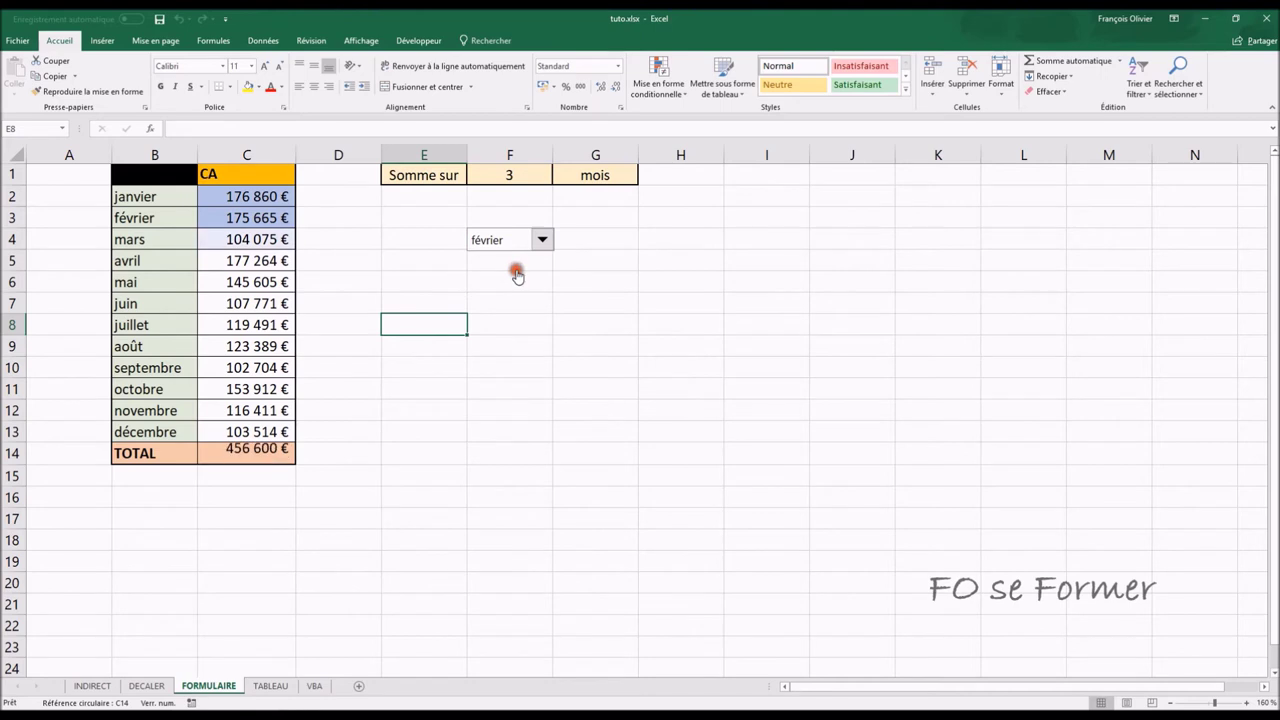
left_click(541, 240)
left_click(517, 273)
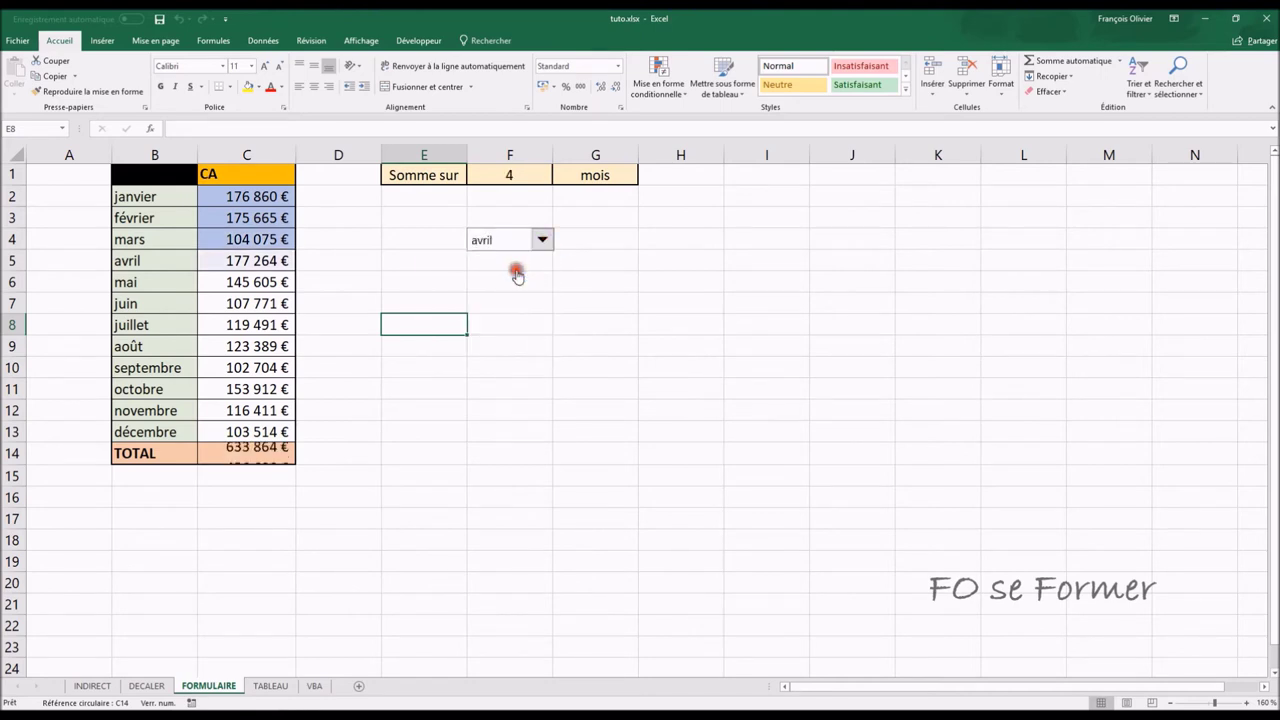
left_click(530, 308)
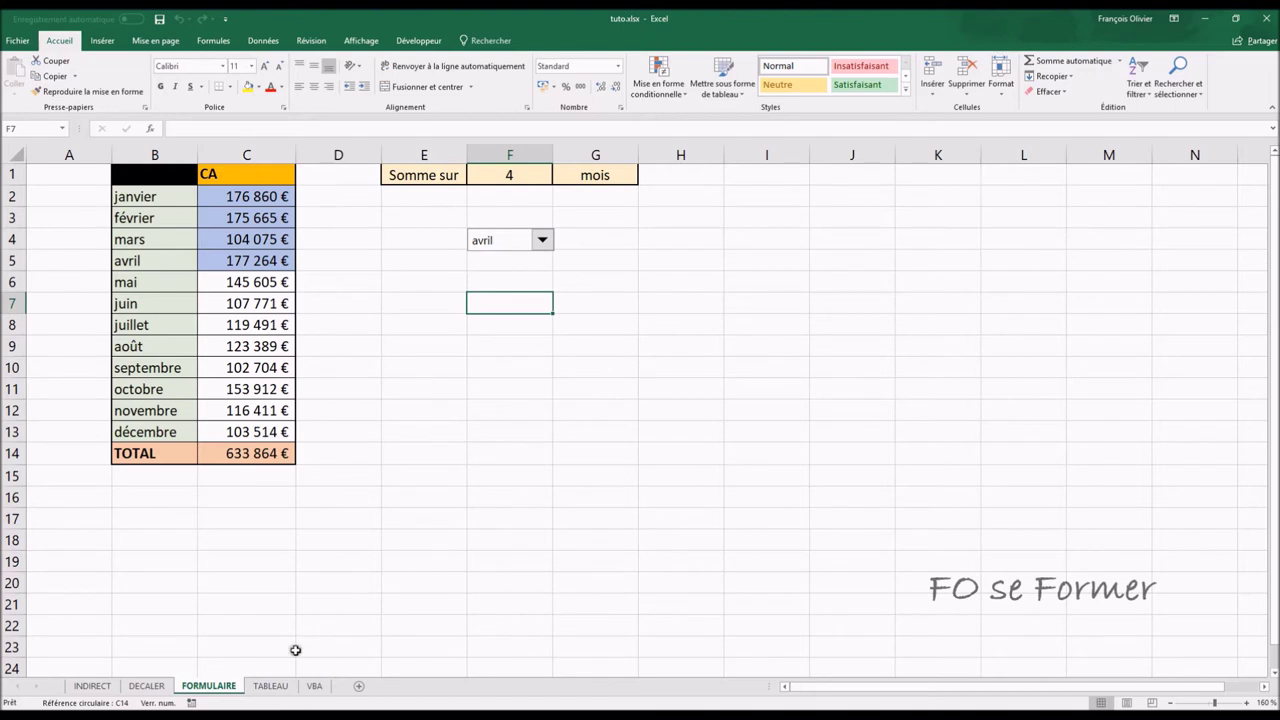
left_click(283, 690)
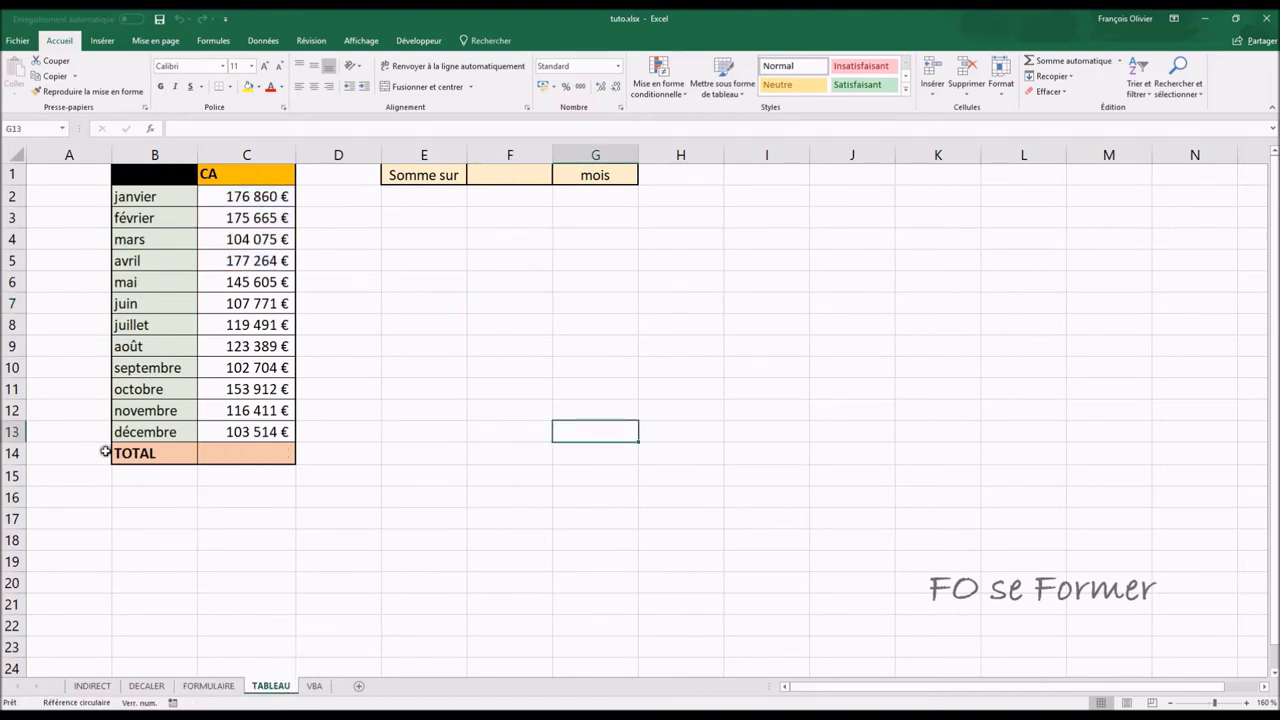
- Delete the TOTAL row 14 and remove the labels in columns E–G
left_click(16, 452)
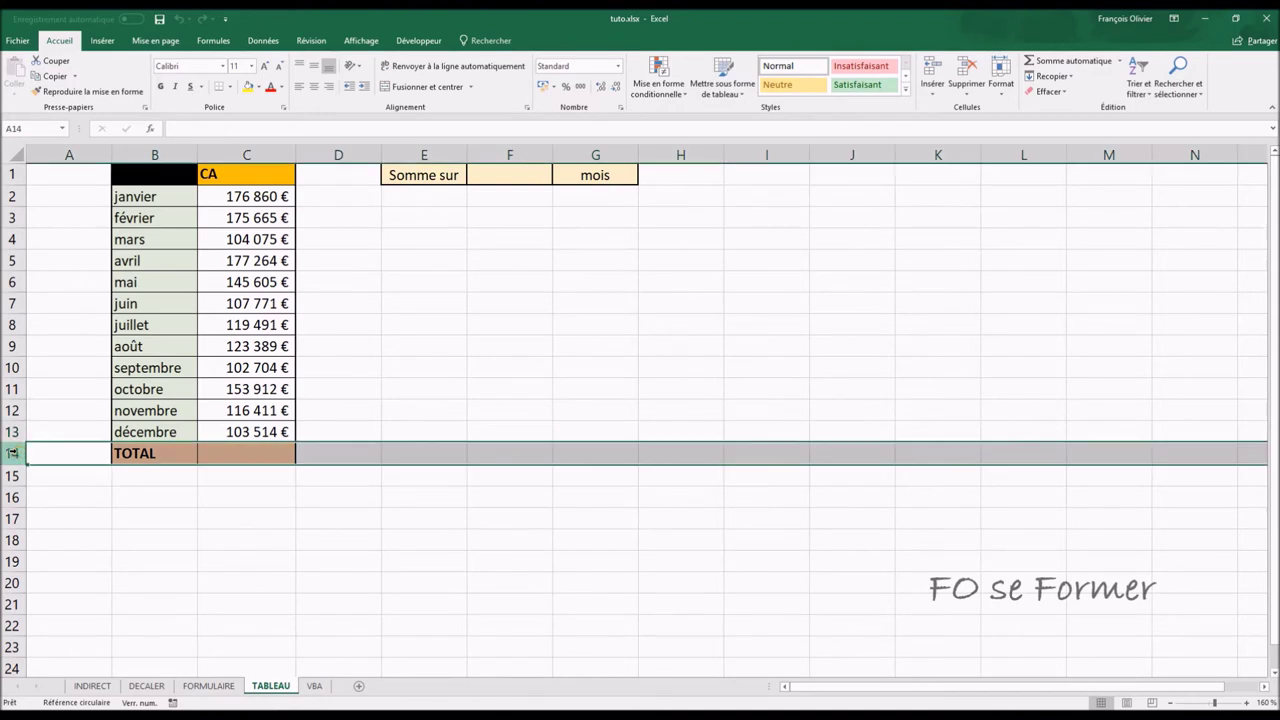
key("ctrl+minus")
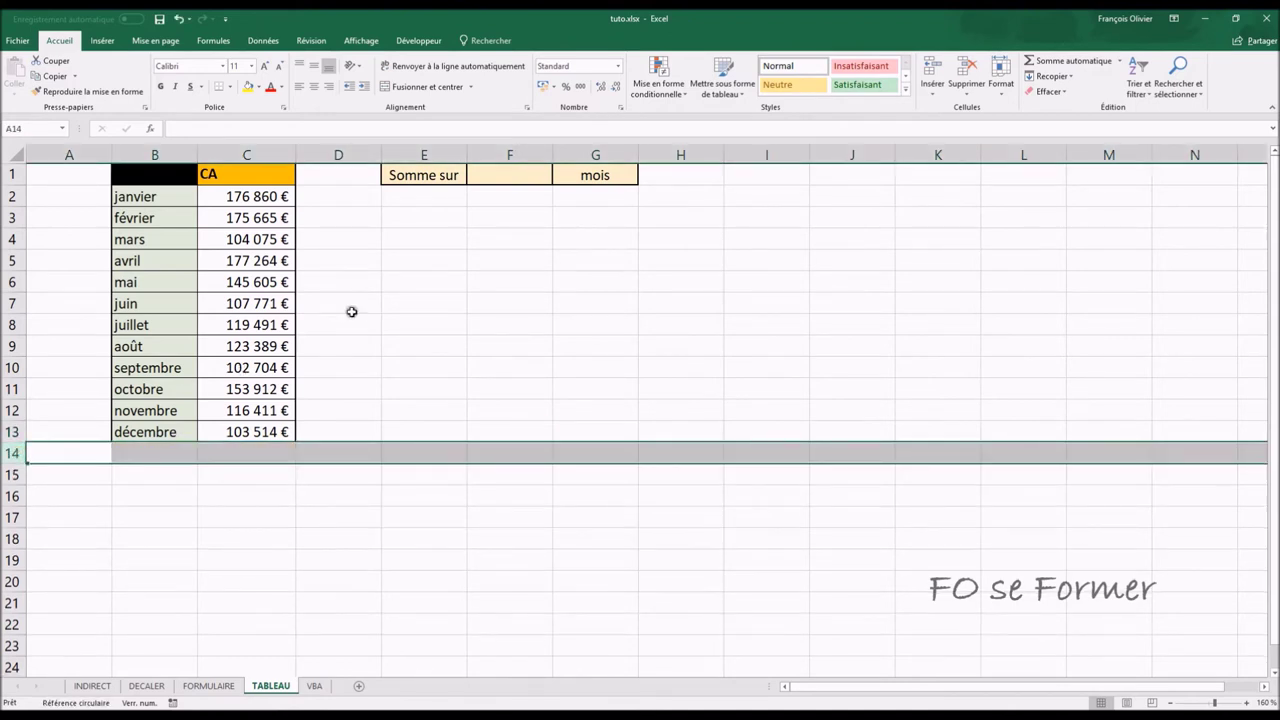
left_click_drag(395, 154, 578, 154)
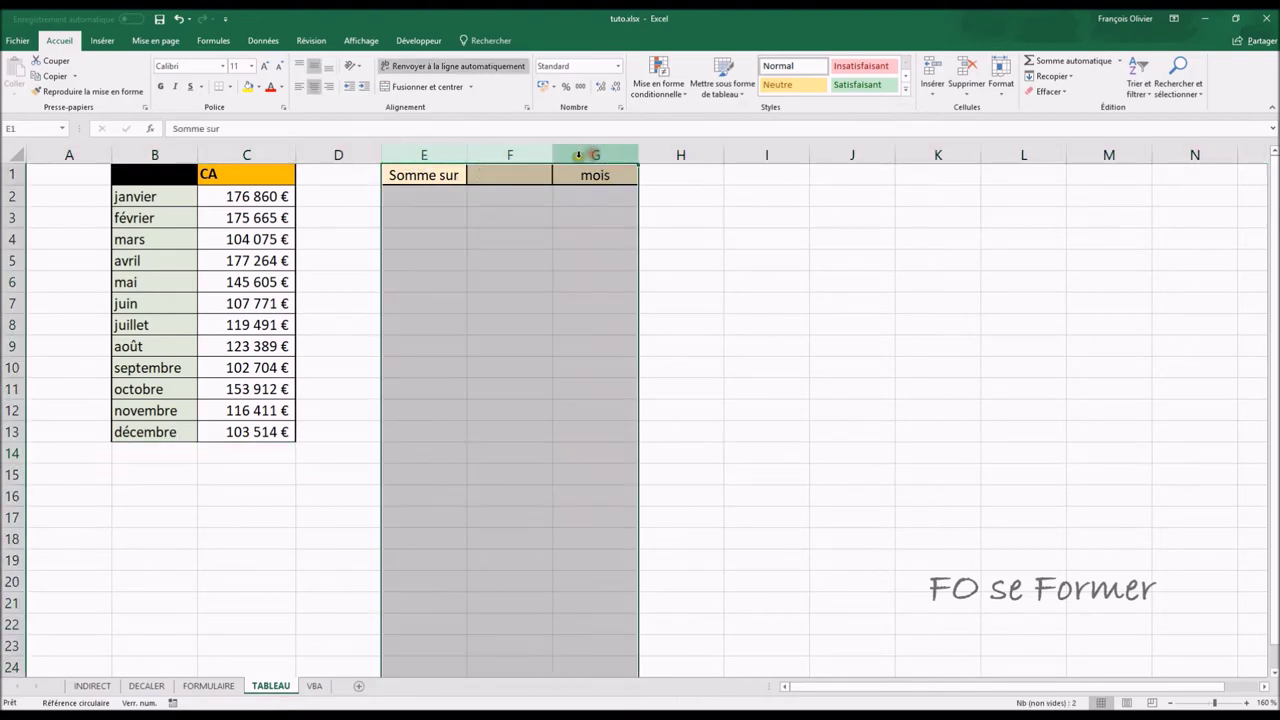
key("ctrl+minus")
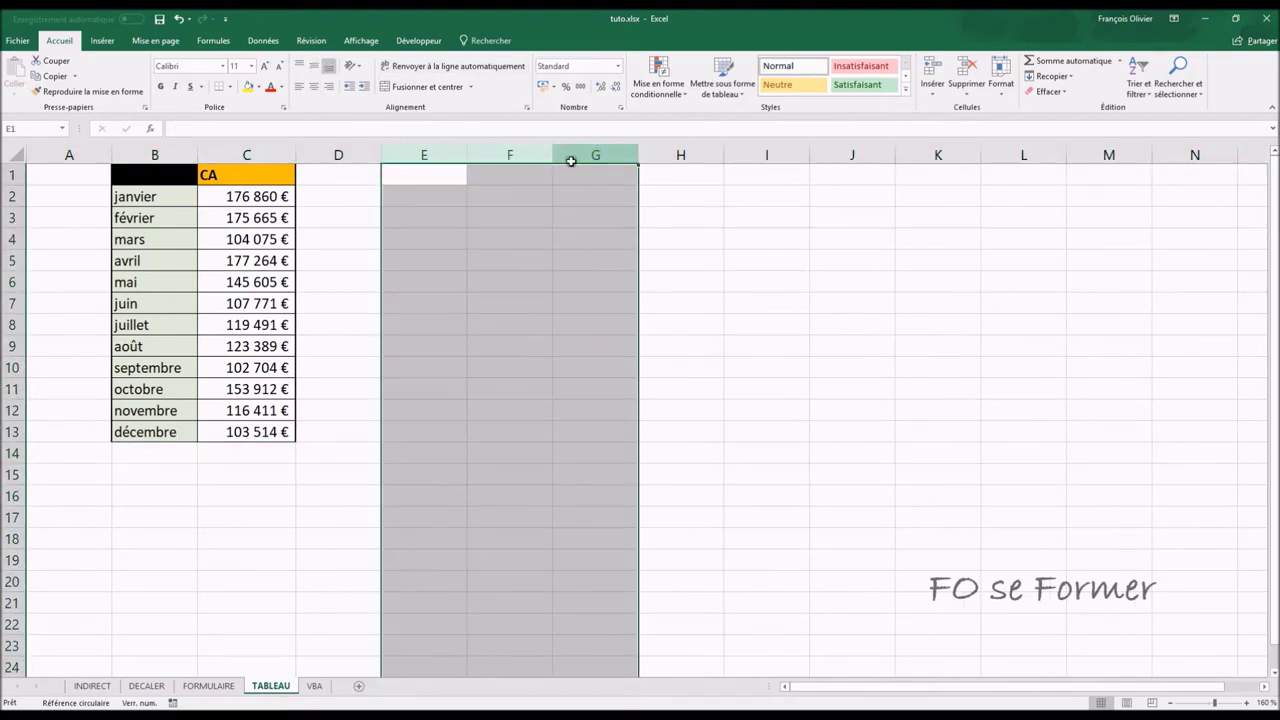
- Format B1:C13 as a light green table with headers
left_click(246, 258)
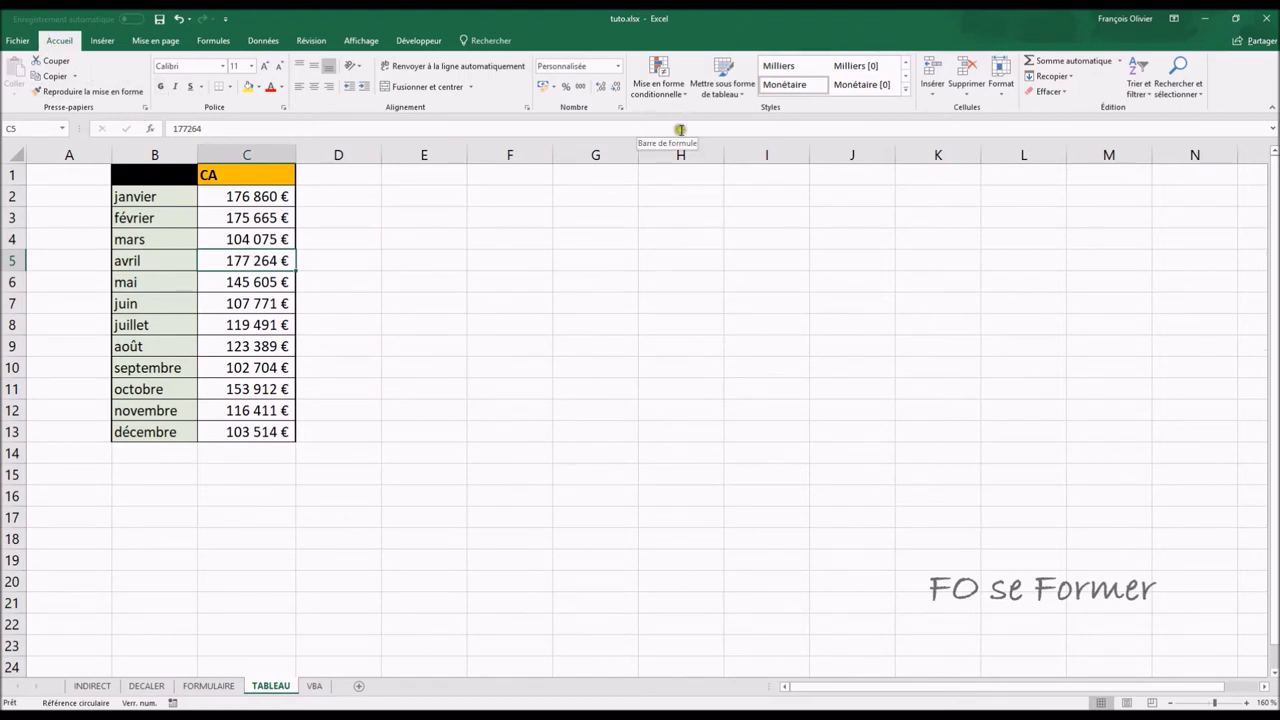
left_click(728, 90)
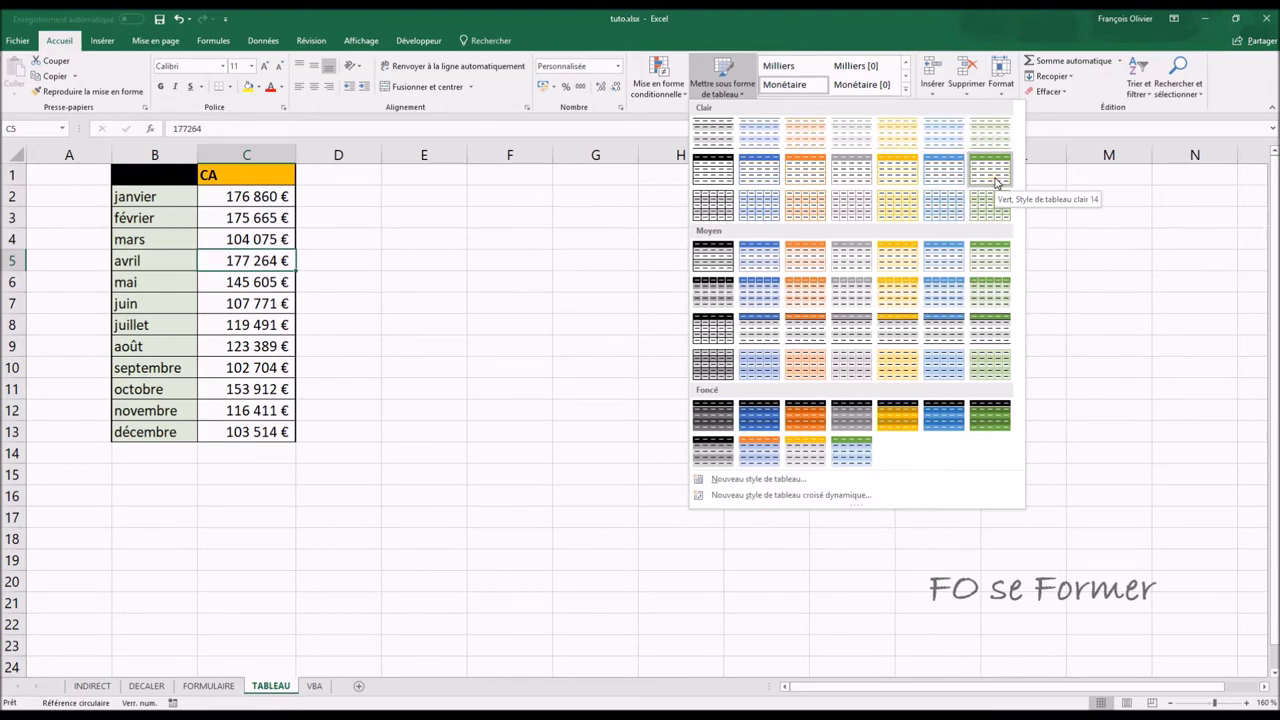
left_click(995, 181)
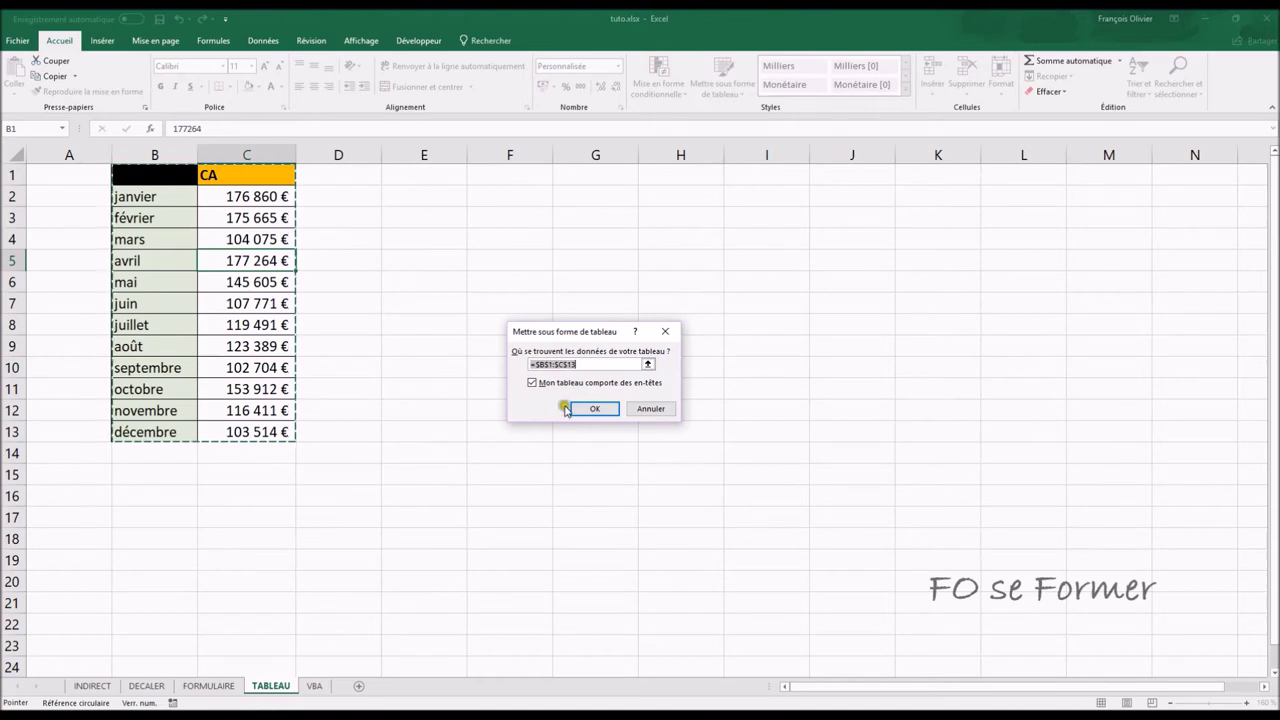
left_click(594, 407)
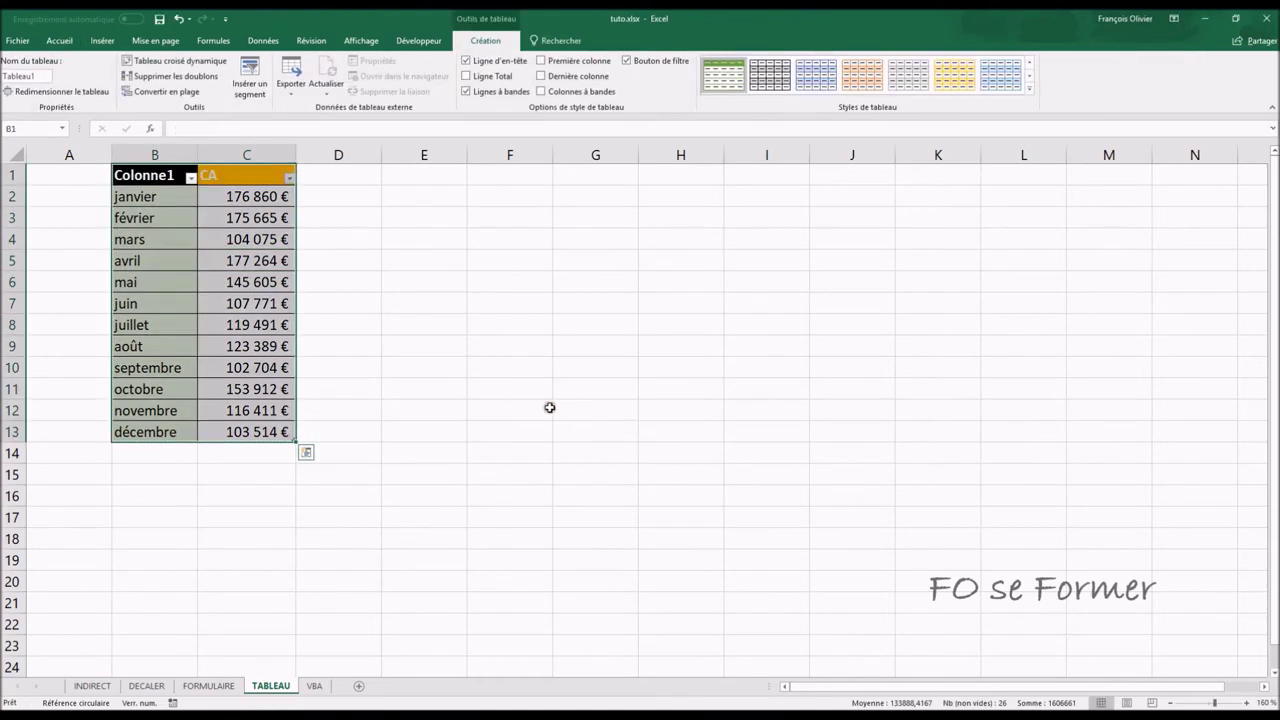
- Rename the Colonne1 header in B1 to Mois
left_click(505, 370)
left_click(160, 176)
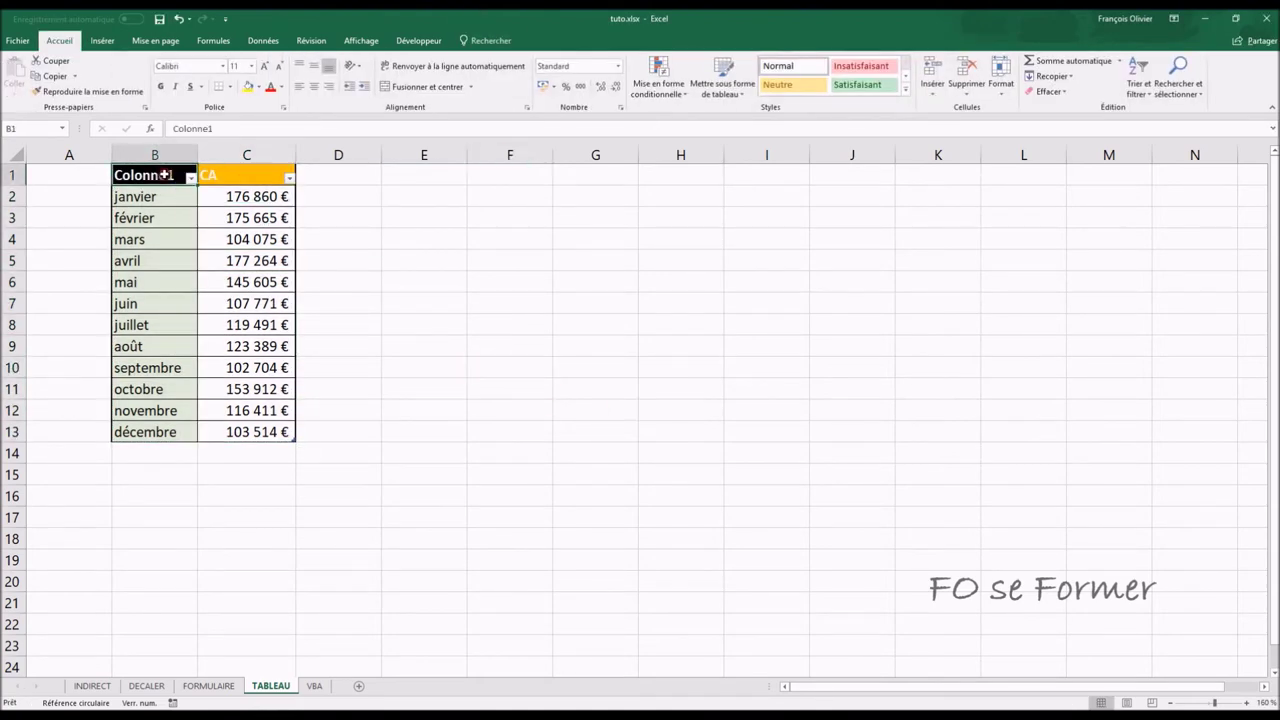
left_click_drag(215, 128, 115, 128)
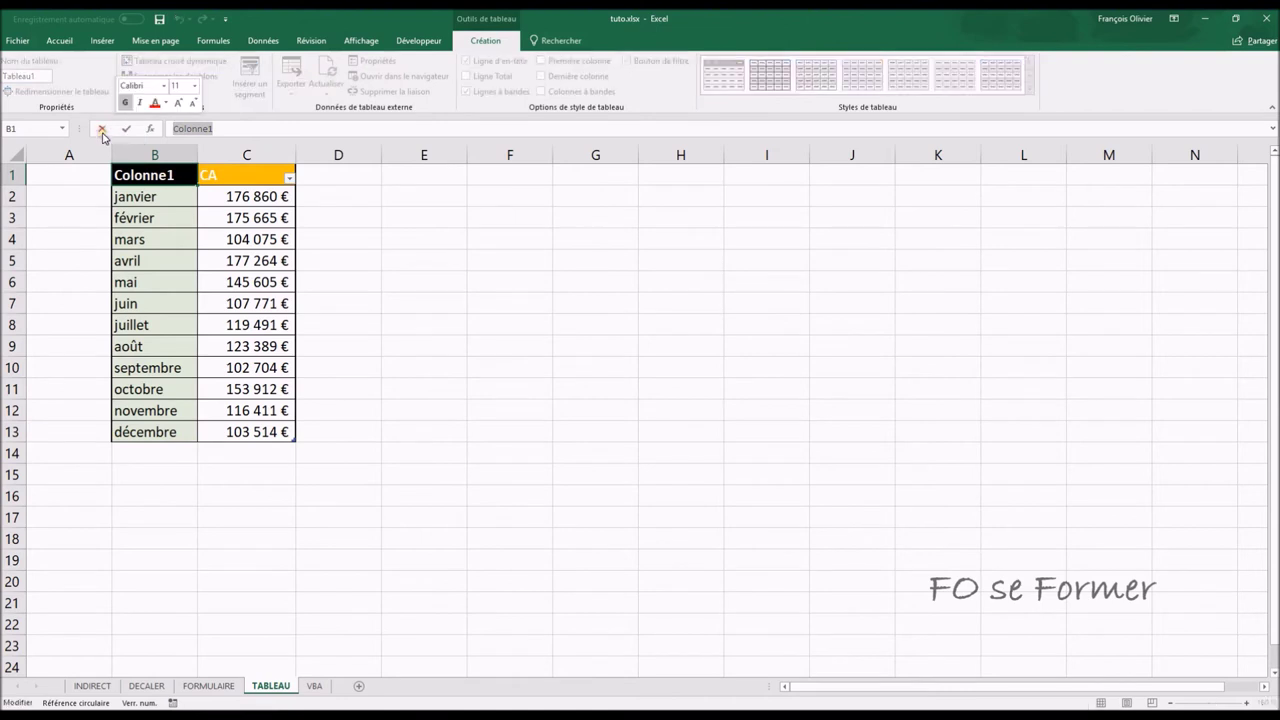
type("Mois")
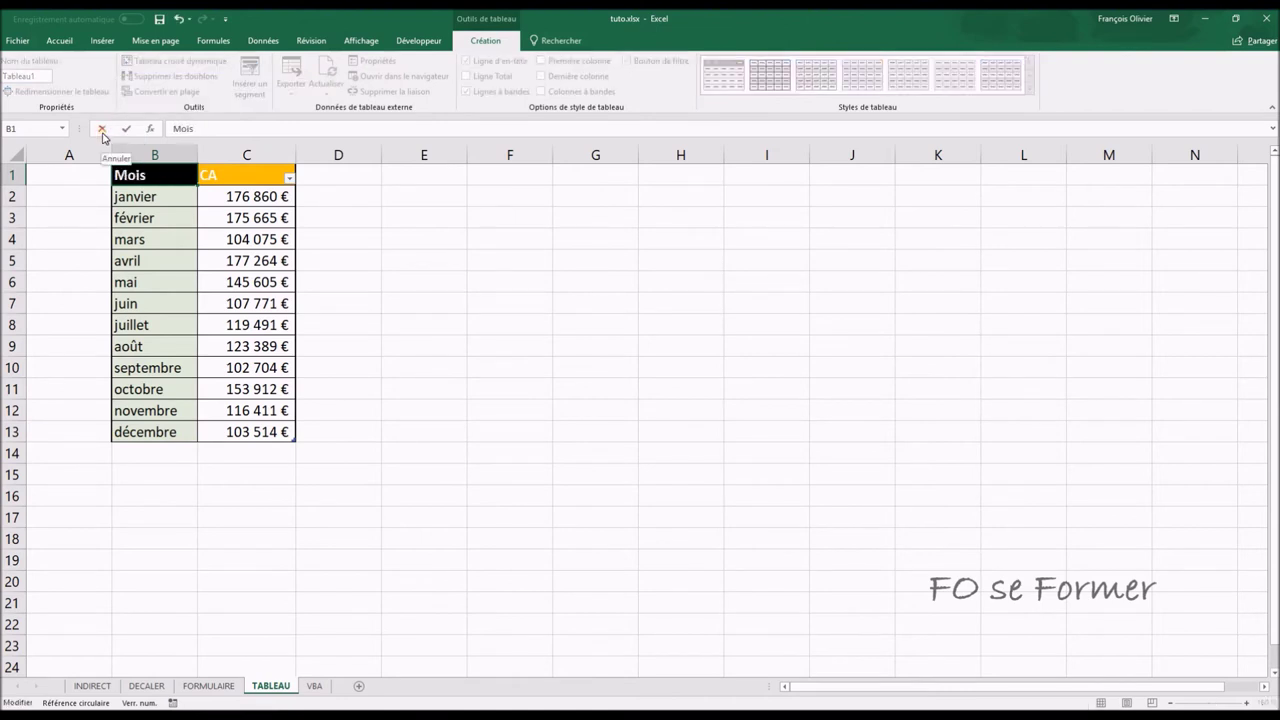
left_click(205, 263)
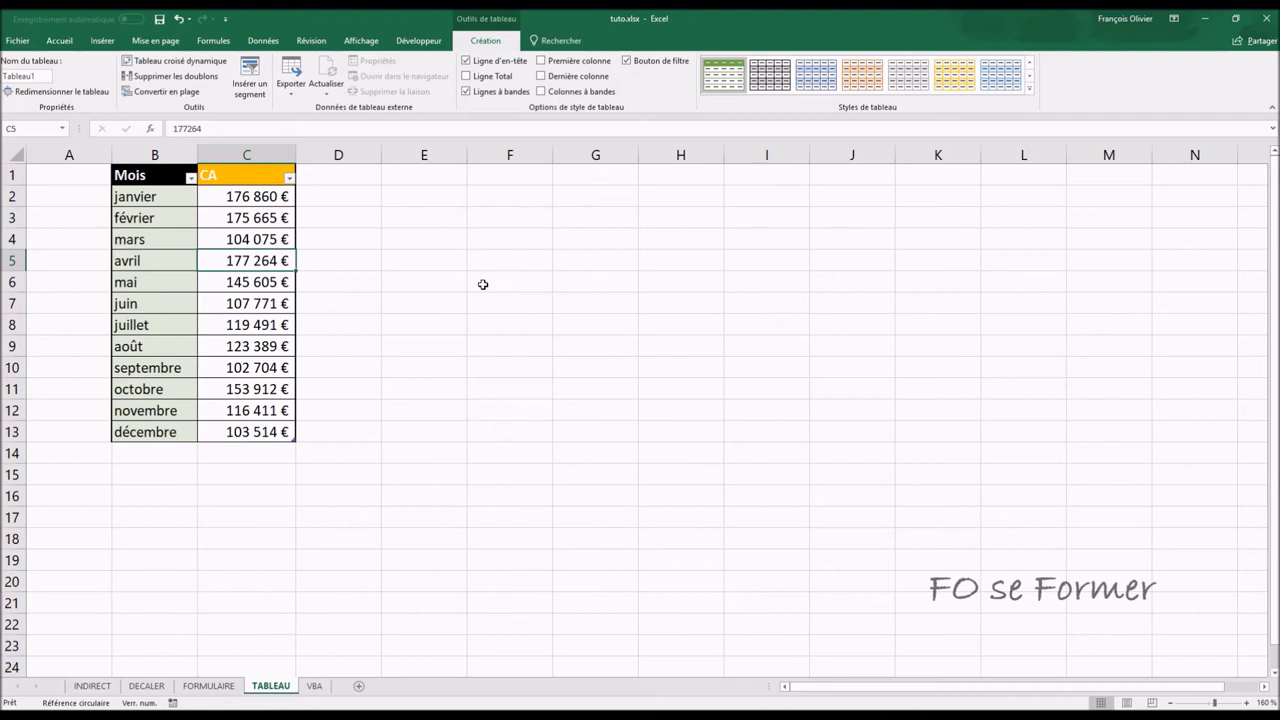
- Add a Total row summing CA to 1 606 661 € and select C2:C13
left_click(466, 76)
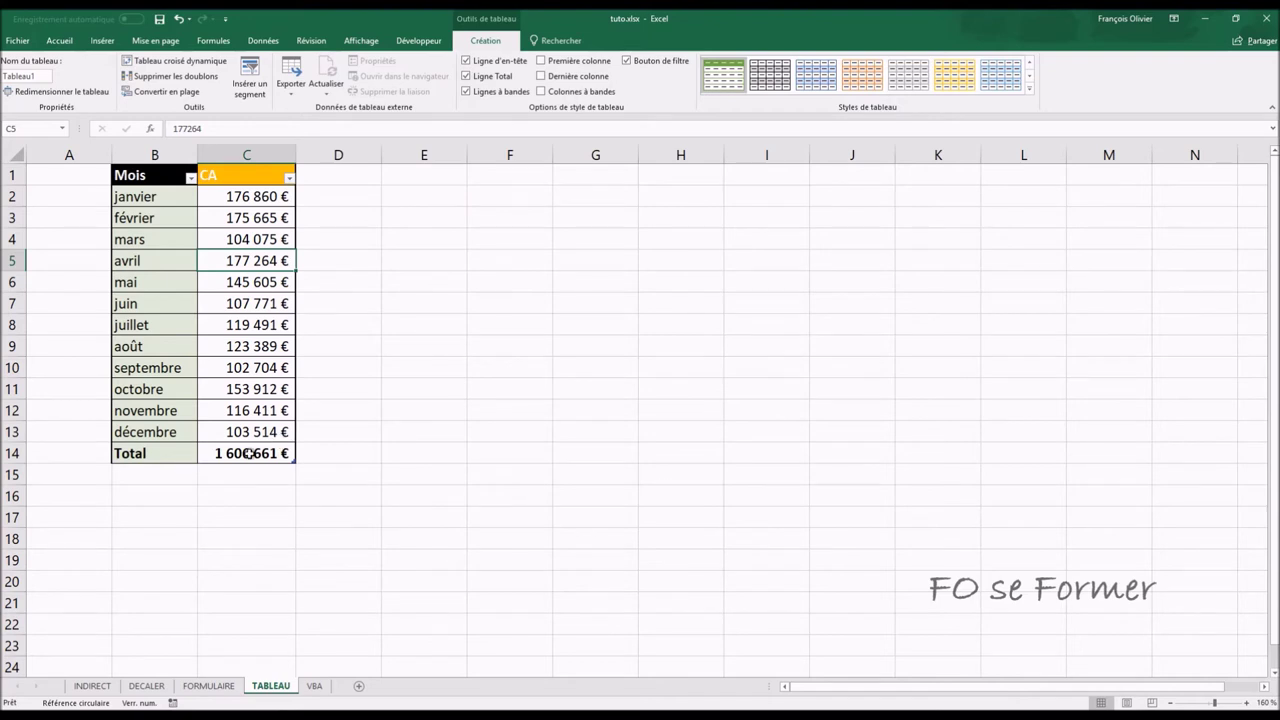
left_click_drag(259, 197, 247, 419)
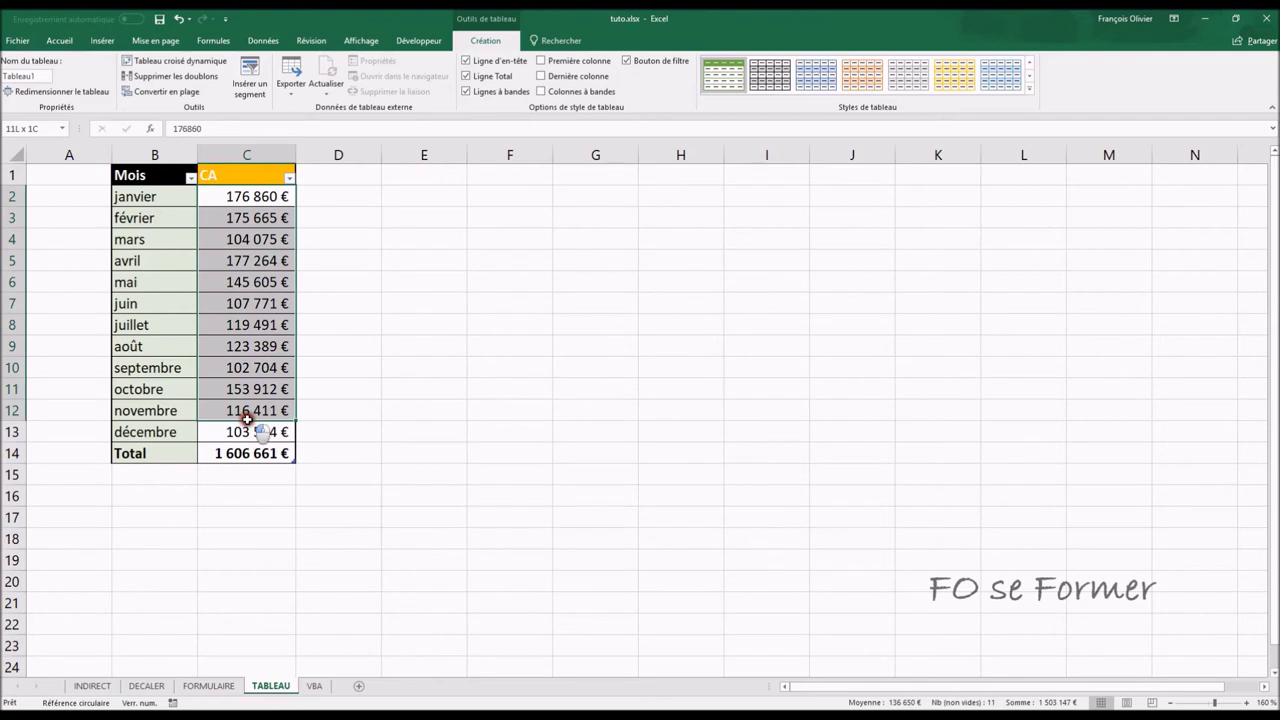
left_click_drag(247, 419, 245, 424)
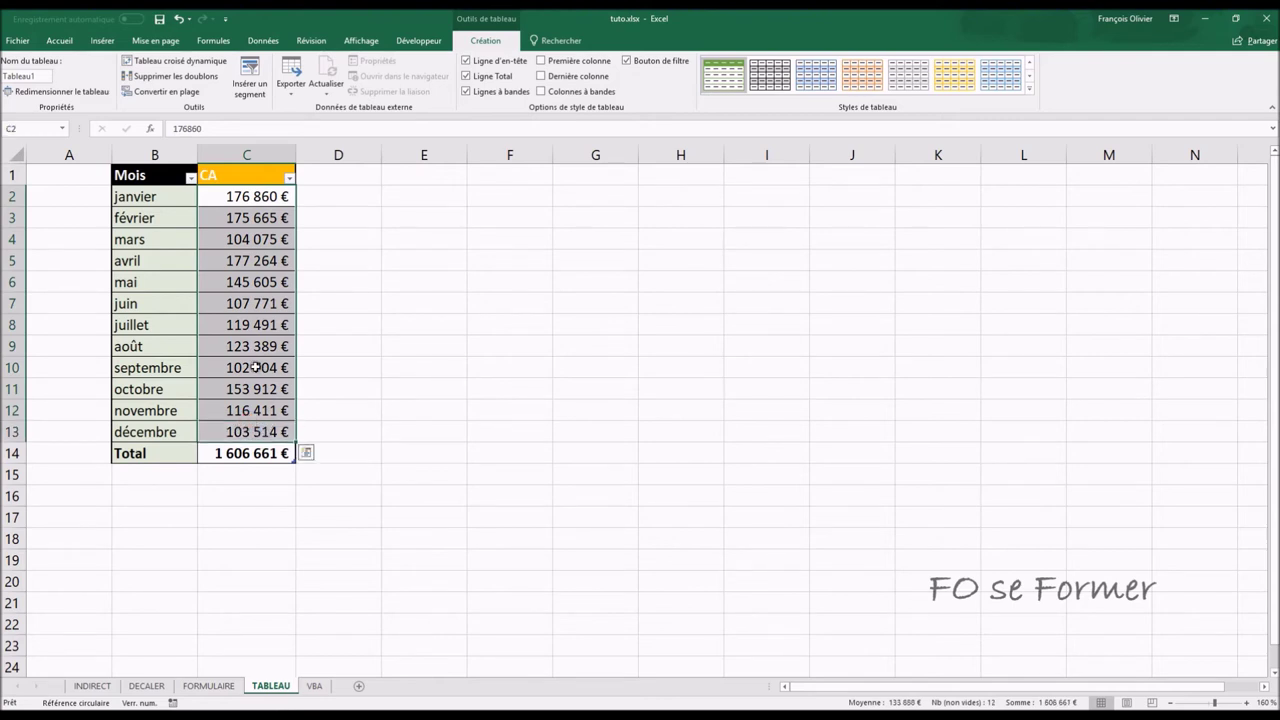
- Apply red gradient data bars to the CA values C2:C13 via Mise en forme conditionnelle
left_click(59, 41)
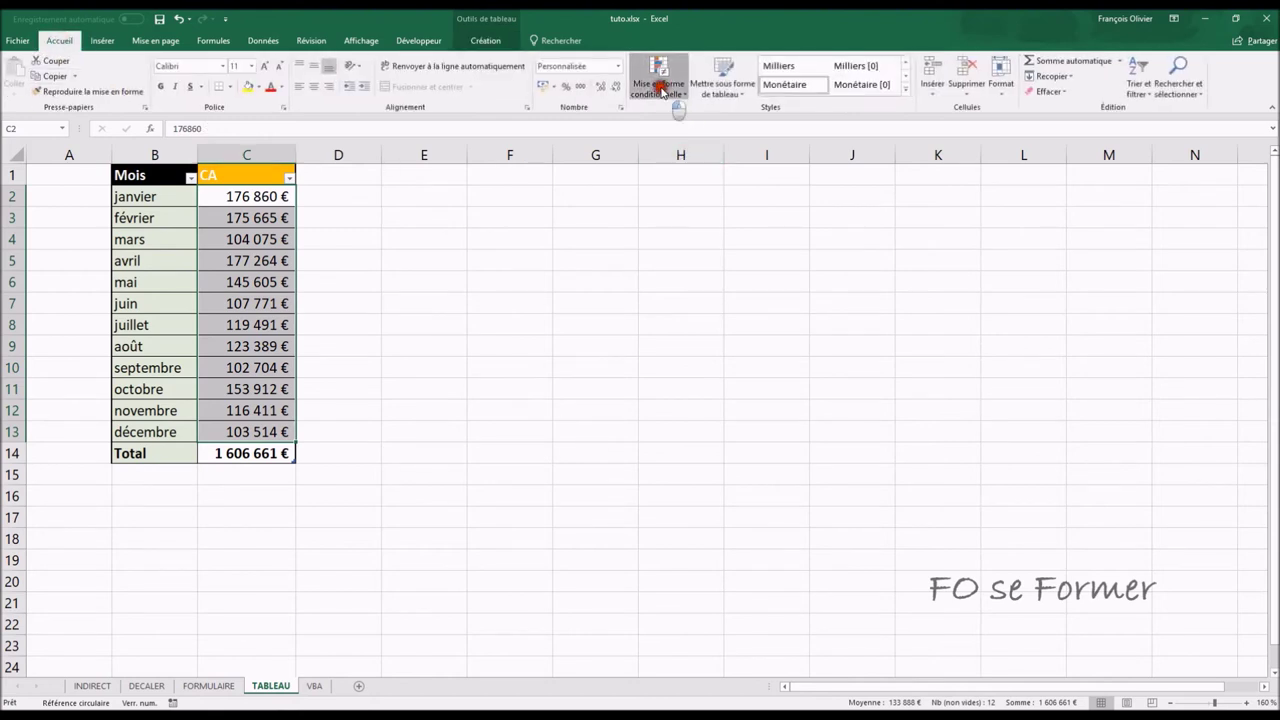
left_click(662, 92)
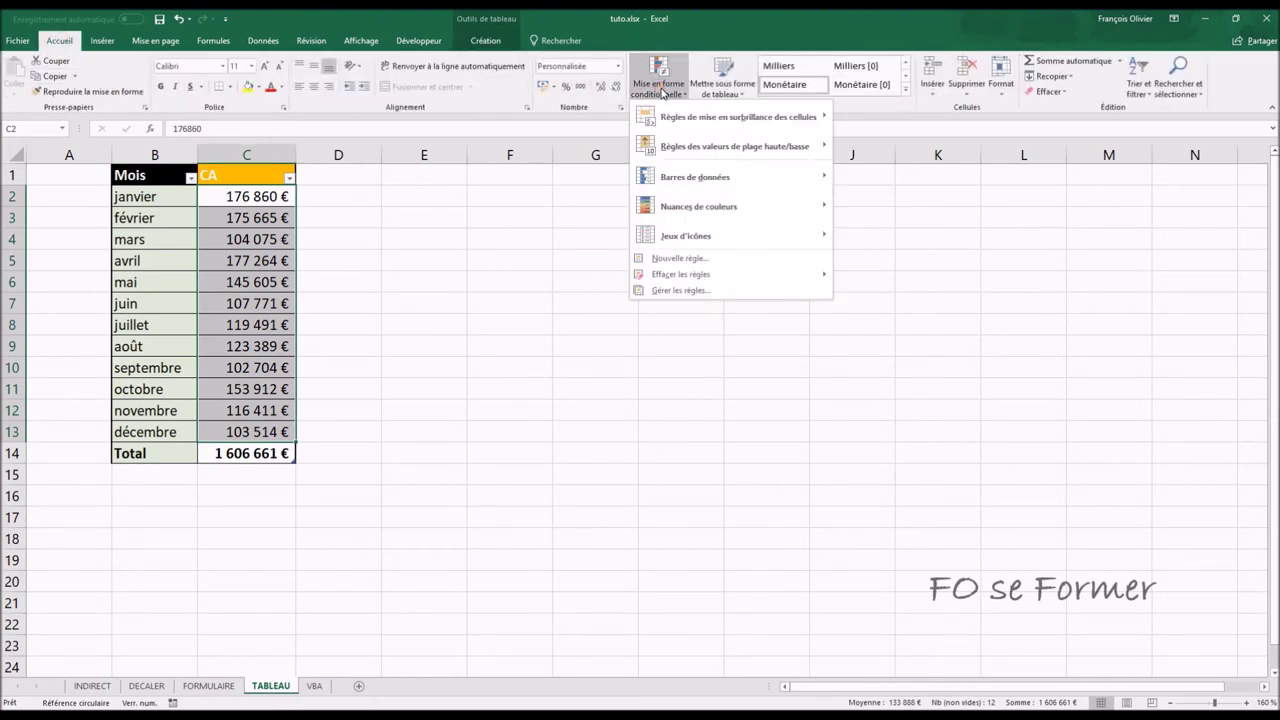
mouse_move(695, 177)
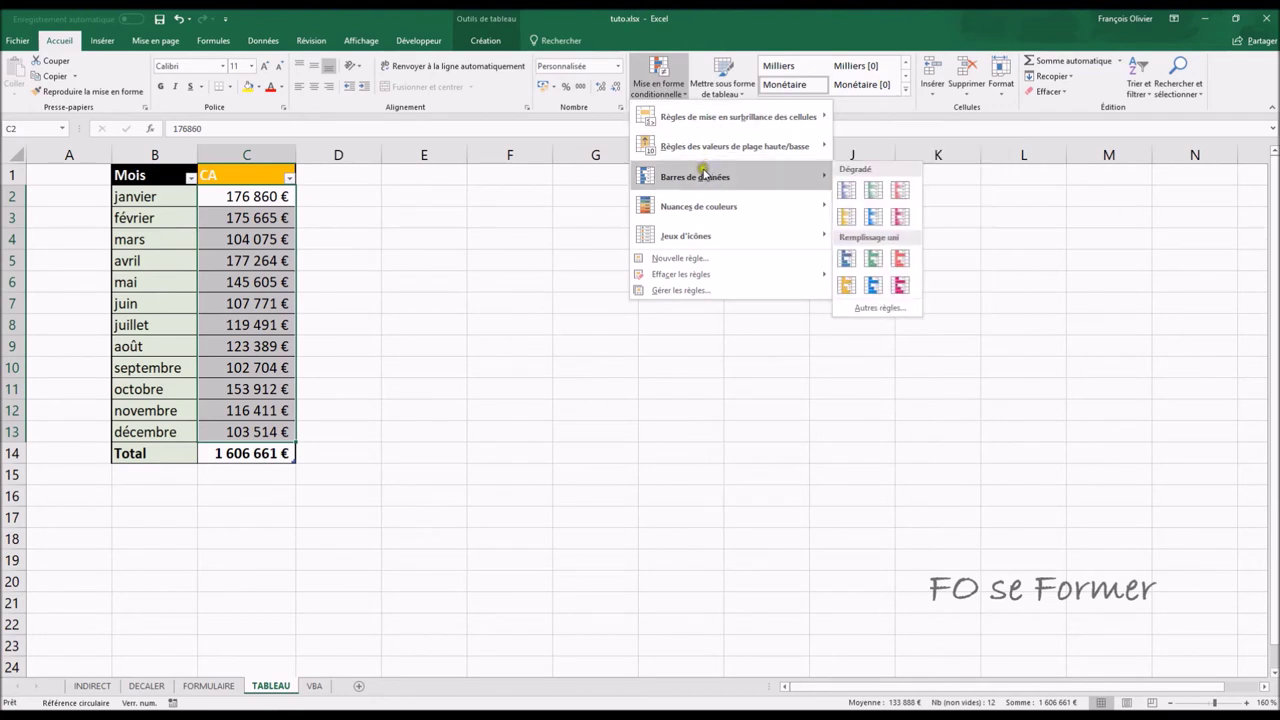
left_click(899, 193)
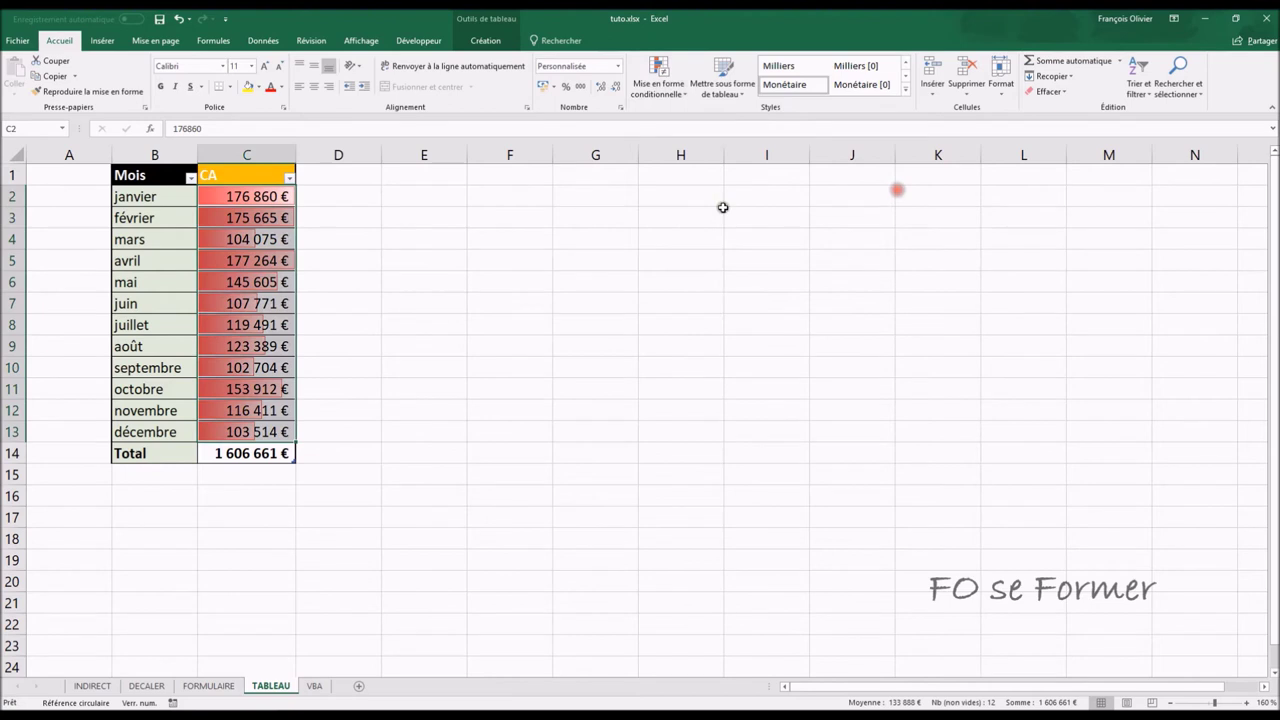
left_click(523, 220)
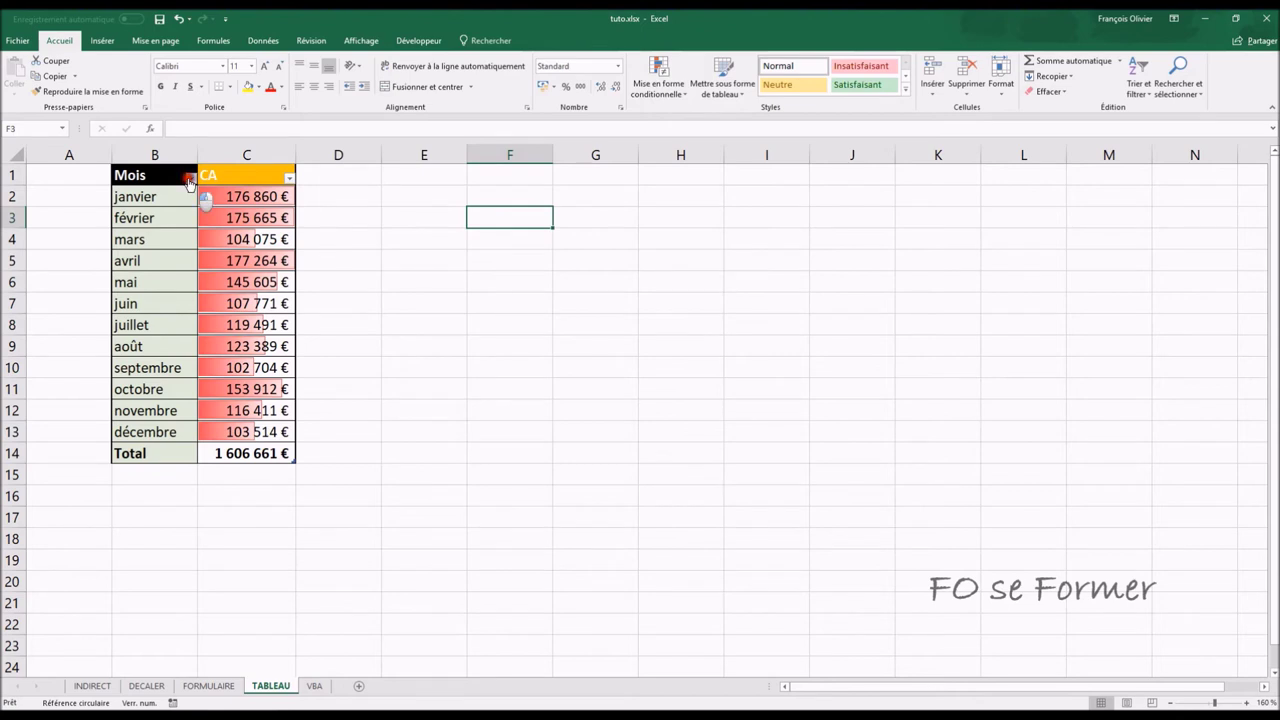
left_click(190, 177)
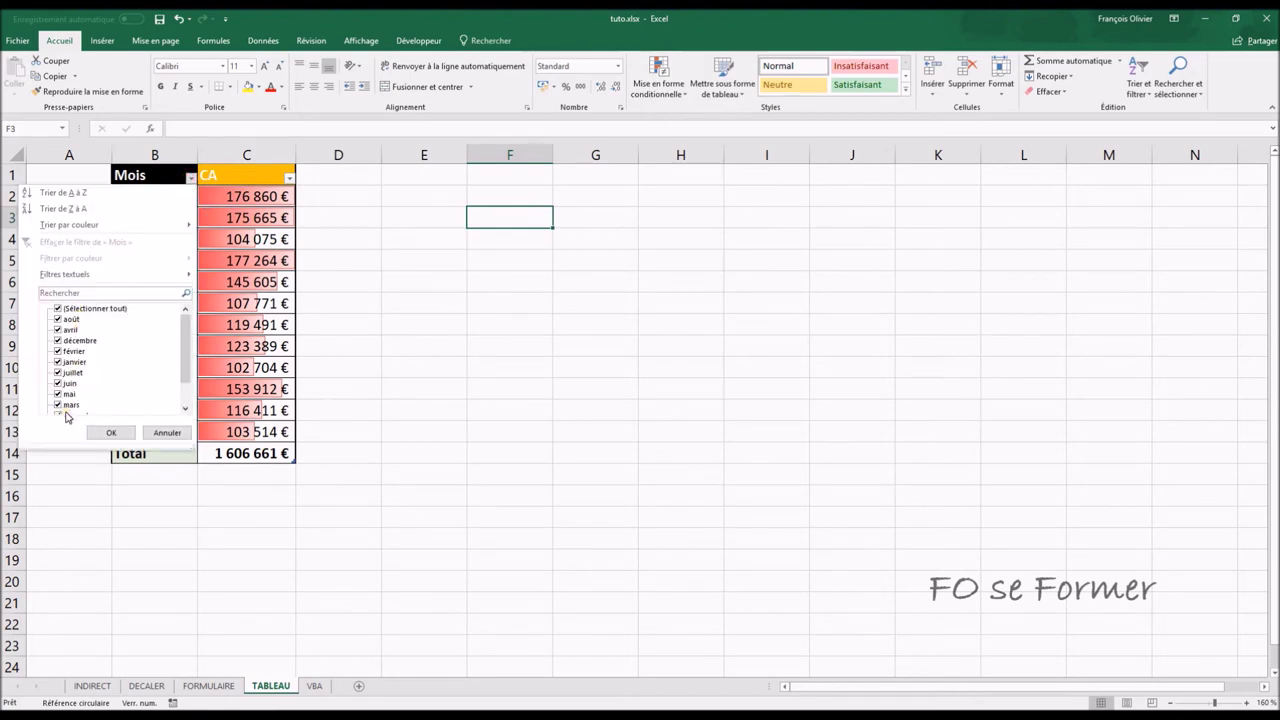
left_click(57, 308)
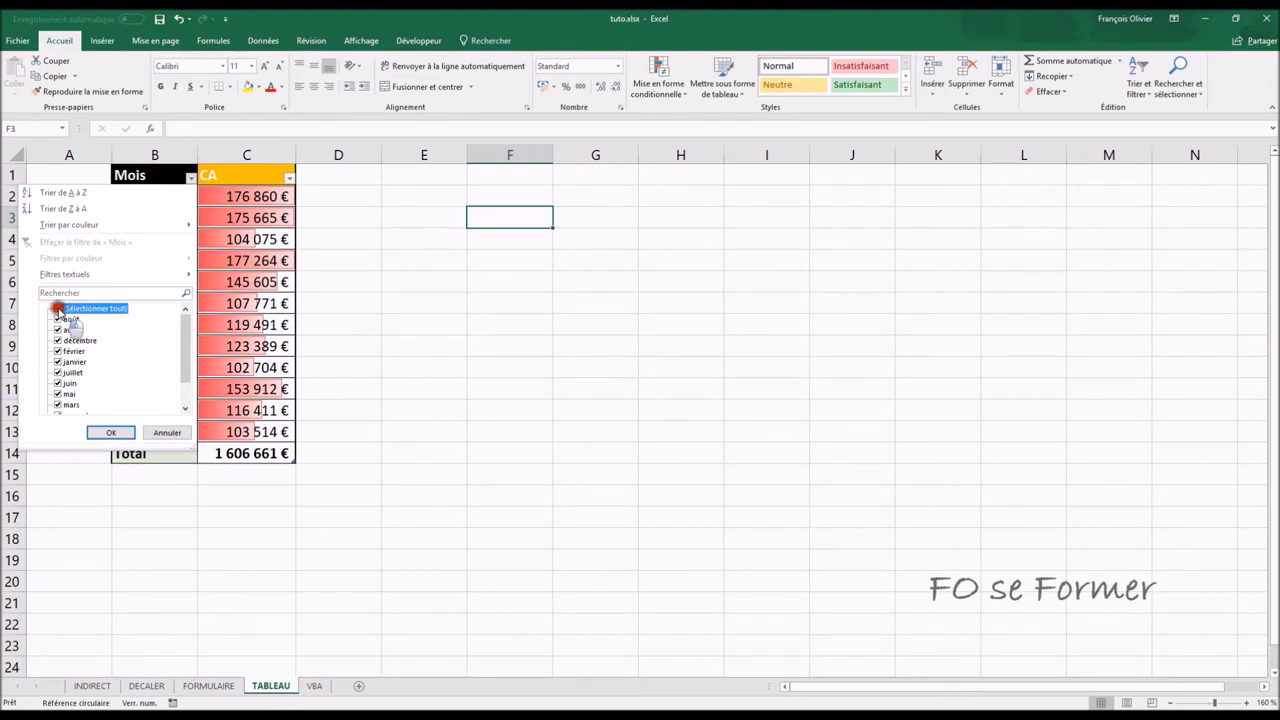
left_click(57, 319)
left_click(57, 330)
left_click(57, 351)
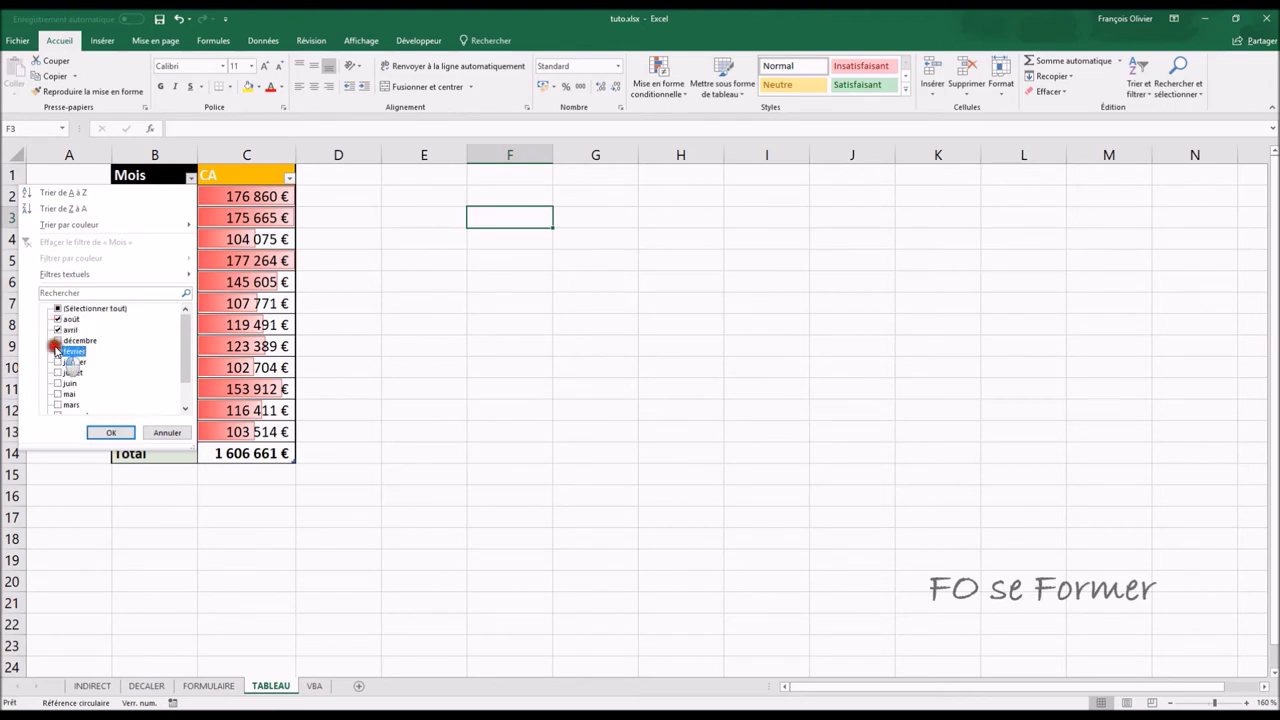
left_click(104, 433)
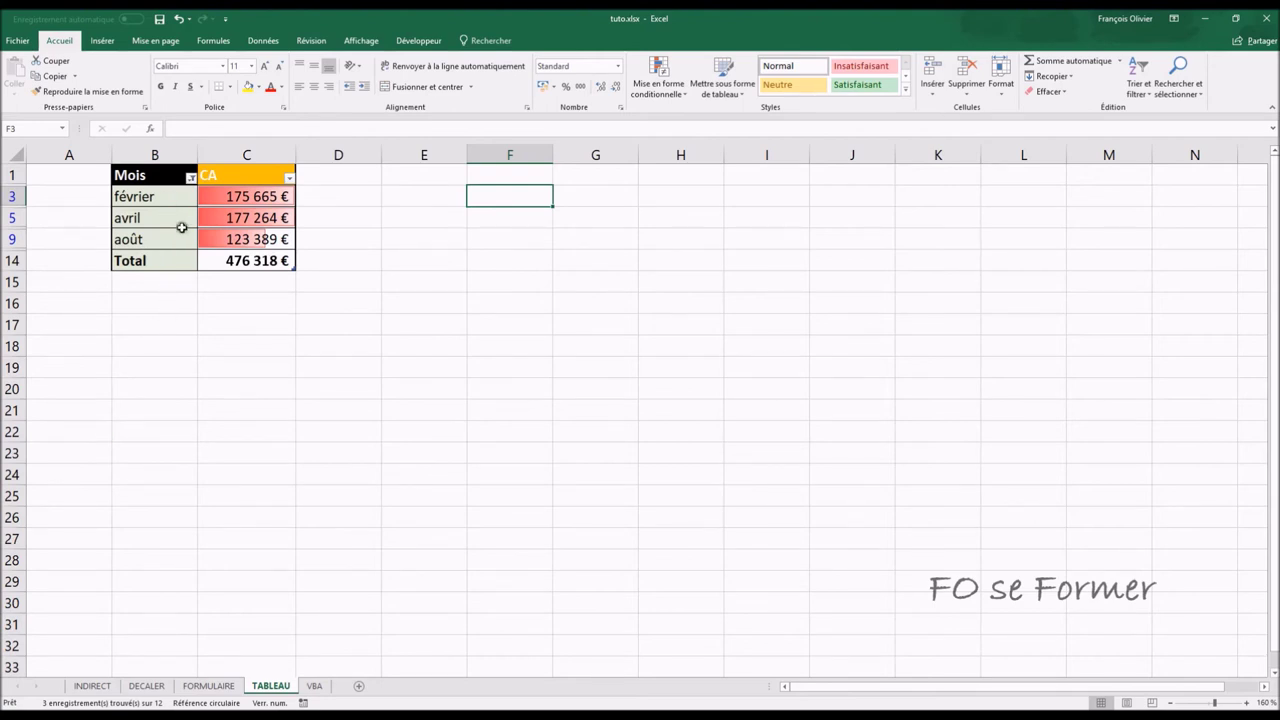
left_click(190, 177)
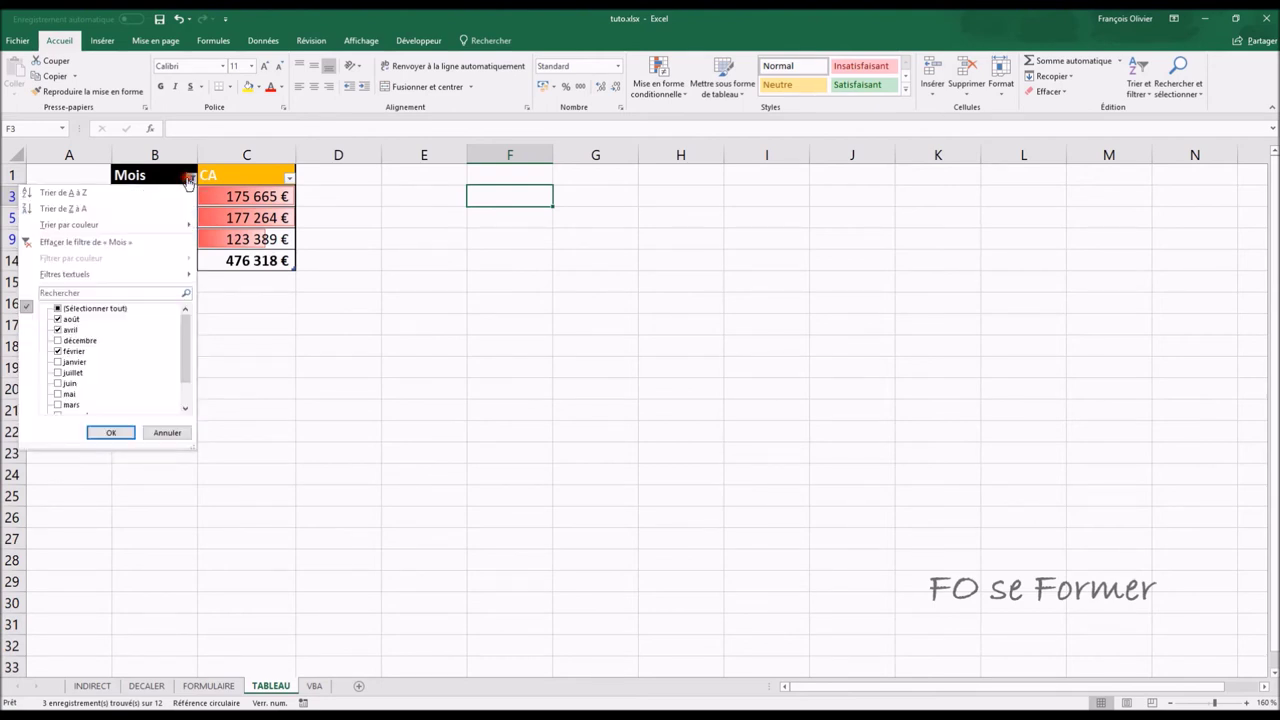
left_click(57, 308)
left_click(97, 434)
key("ctrl+z")
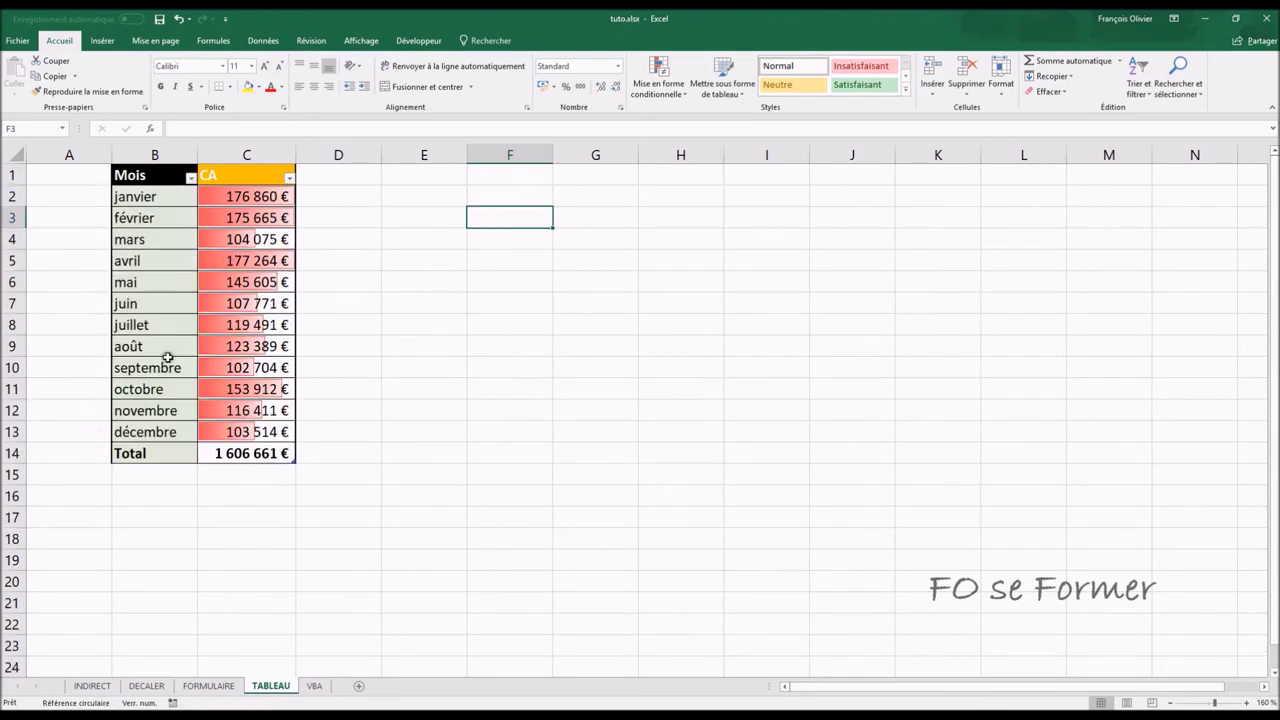
left_click(152, 197)
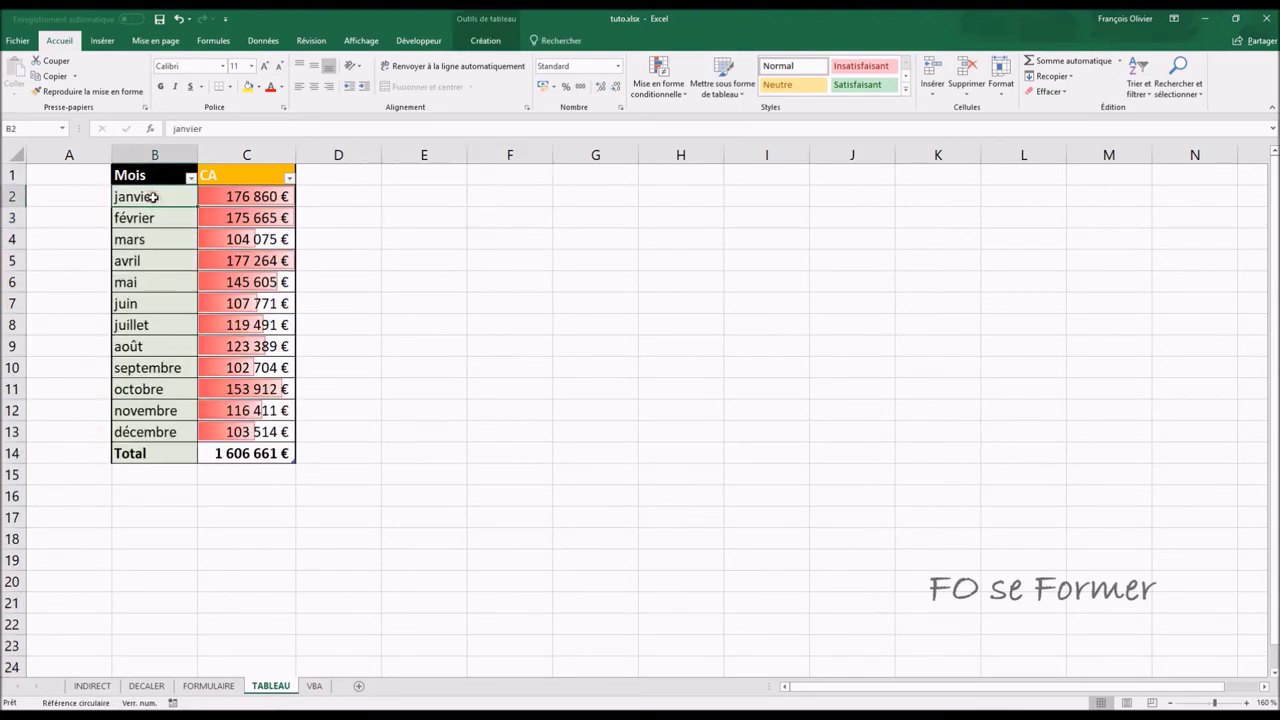
- Erase the month names in B2:B13 and enter 01/01/2018 in B2
left_click_drag(152, 197, 144, 424)
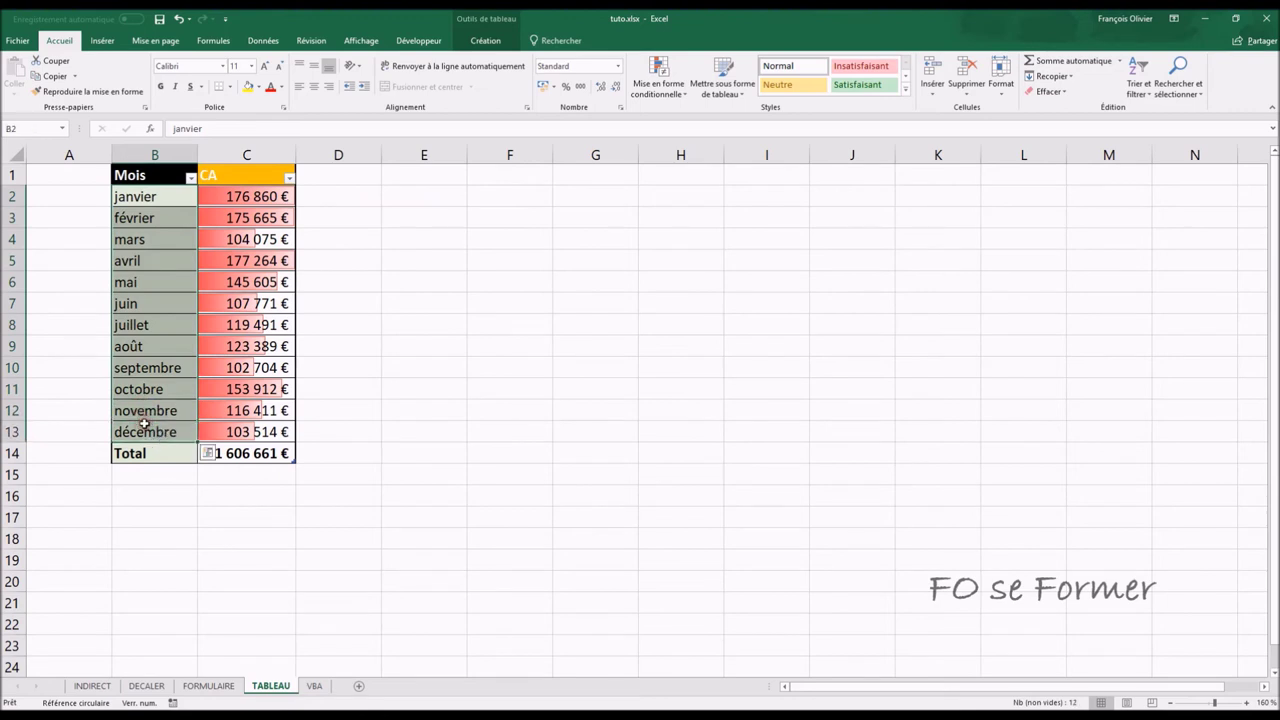
key("Delete")
left_click(149, 200)
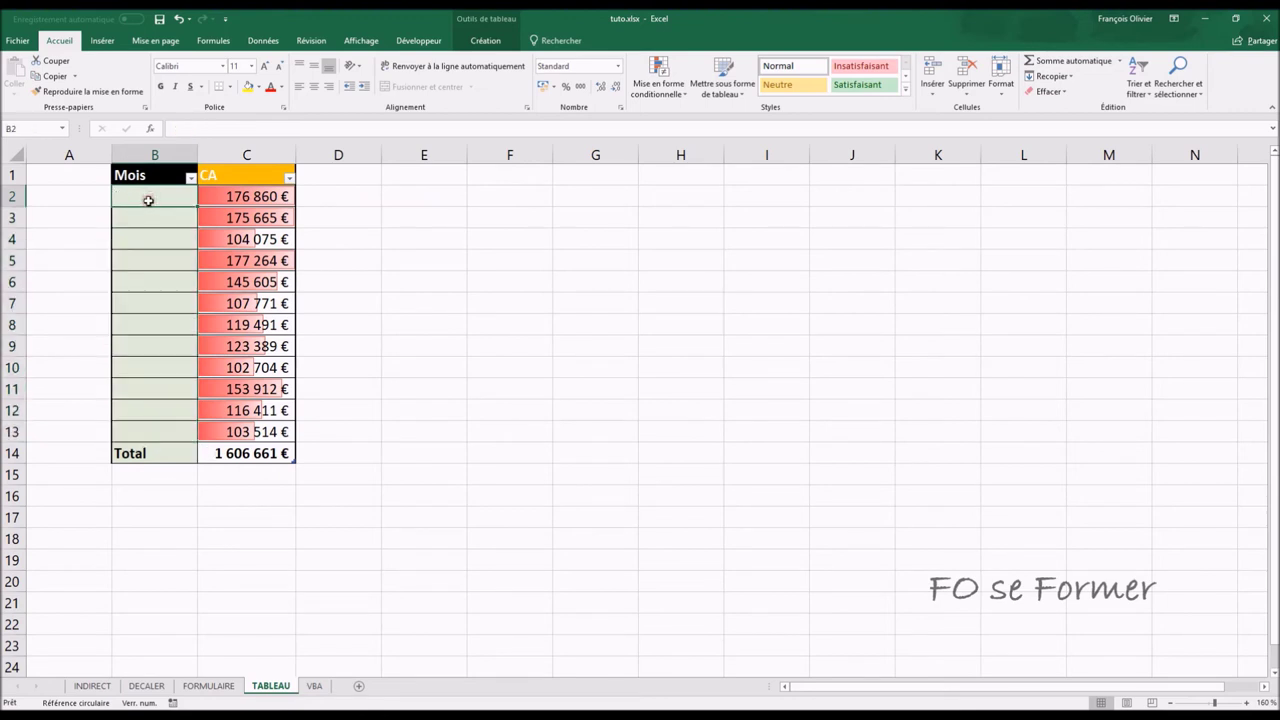
type("01/01/2018")
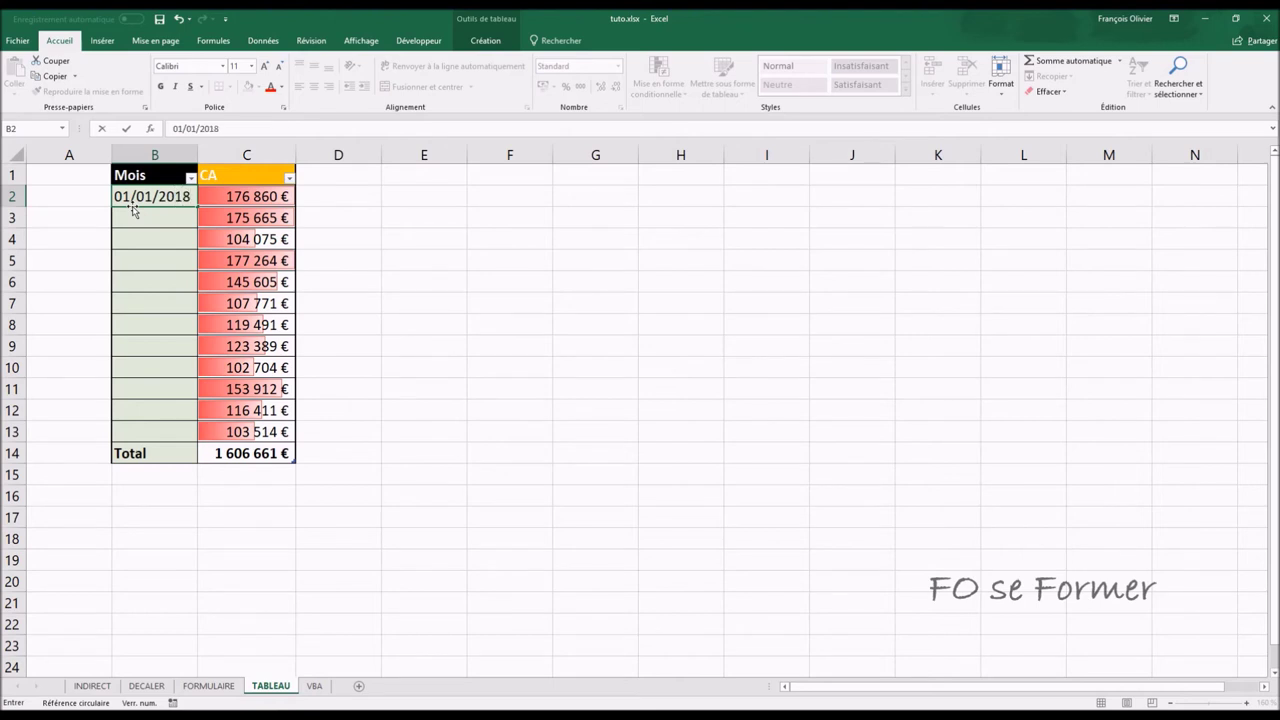
key("Return")
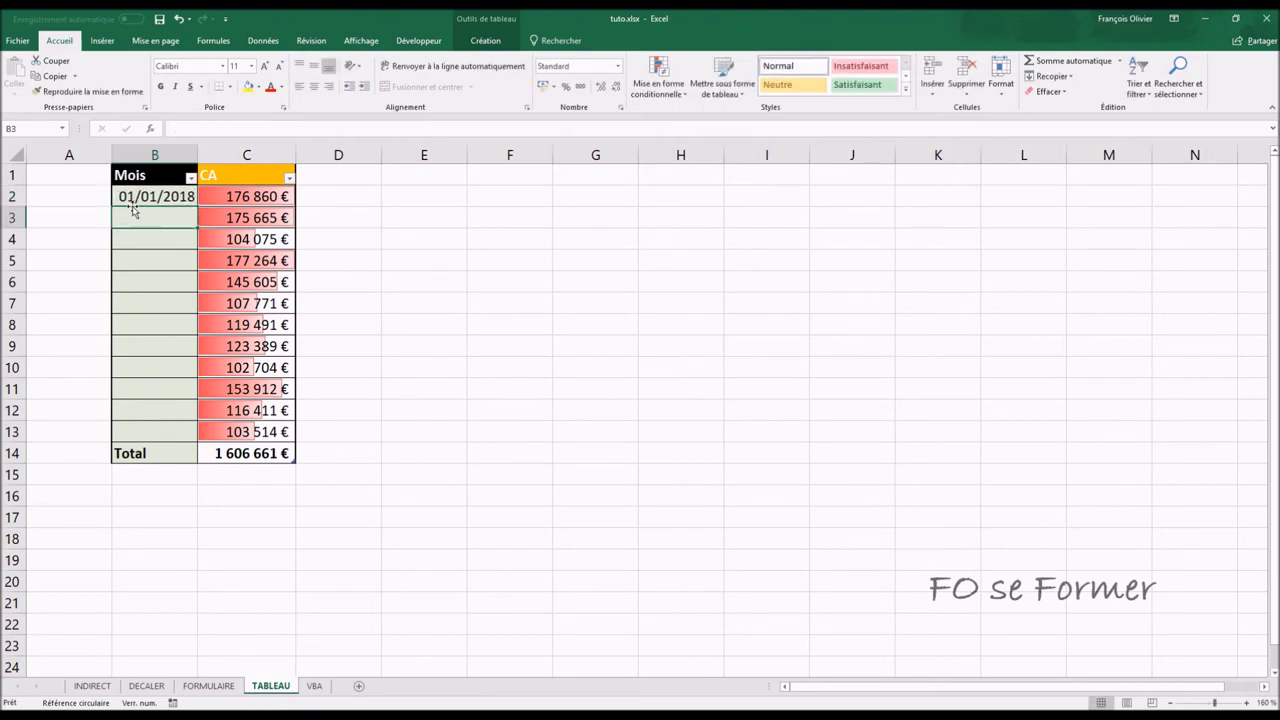
- Fill the date down to B13, incrementing by month through 01/12/2018
left_click(137, 200)
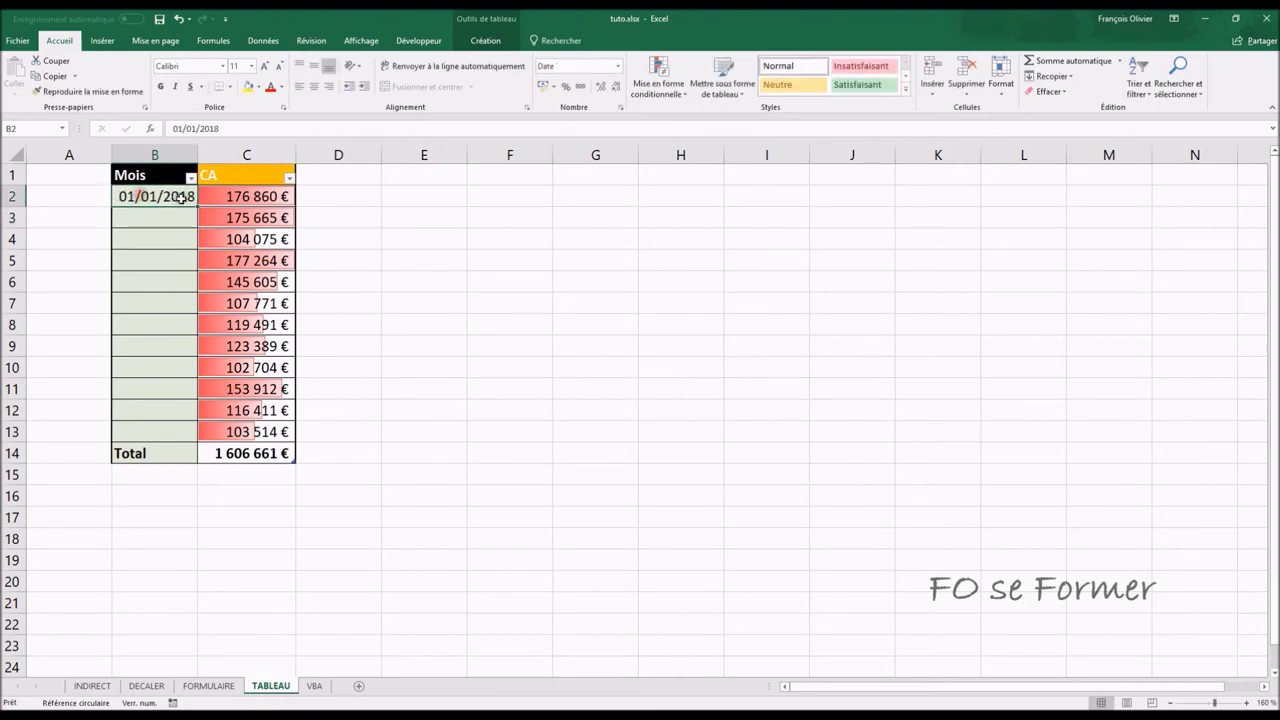
left_click_drag(195, 204, 176, 433)
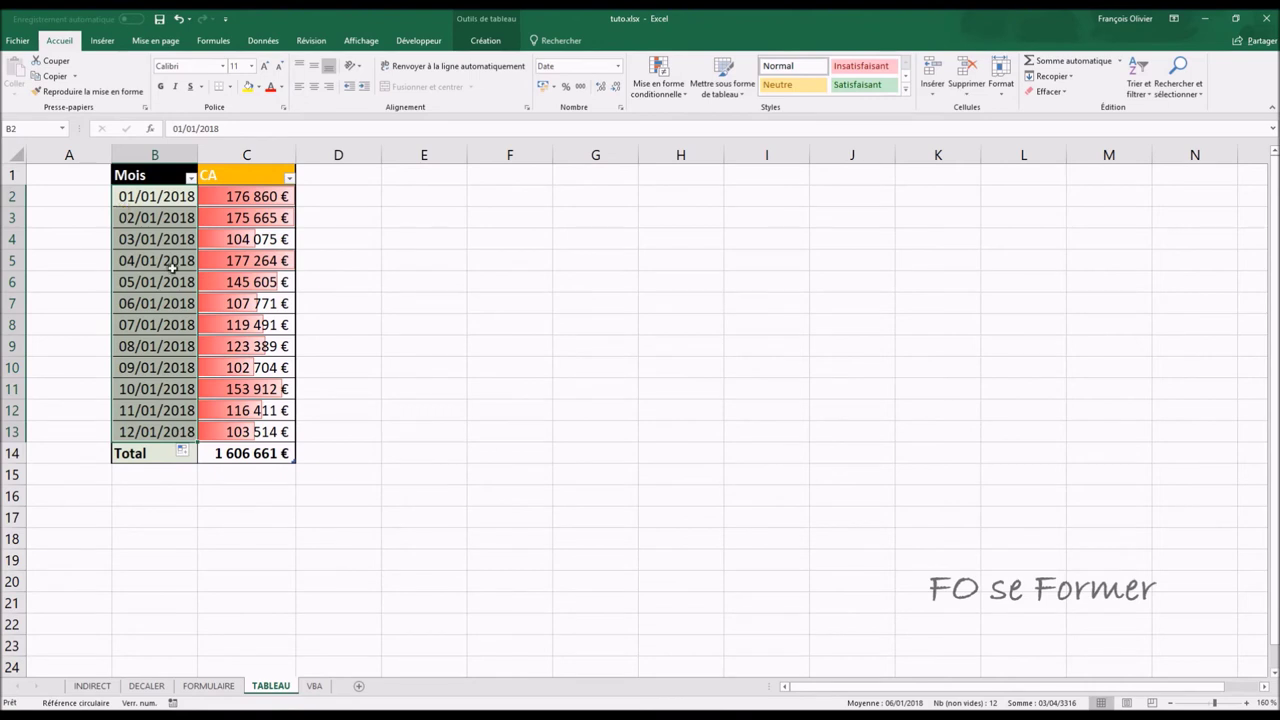
left_click(184, 455)
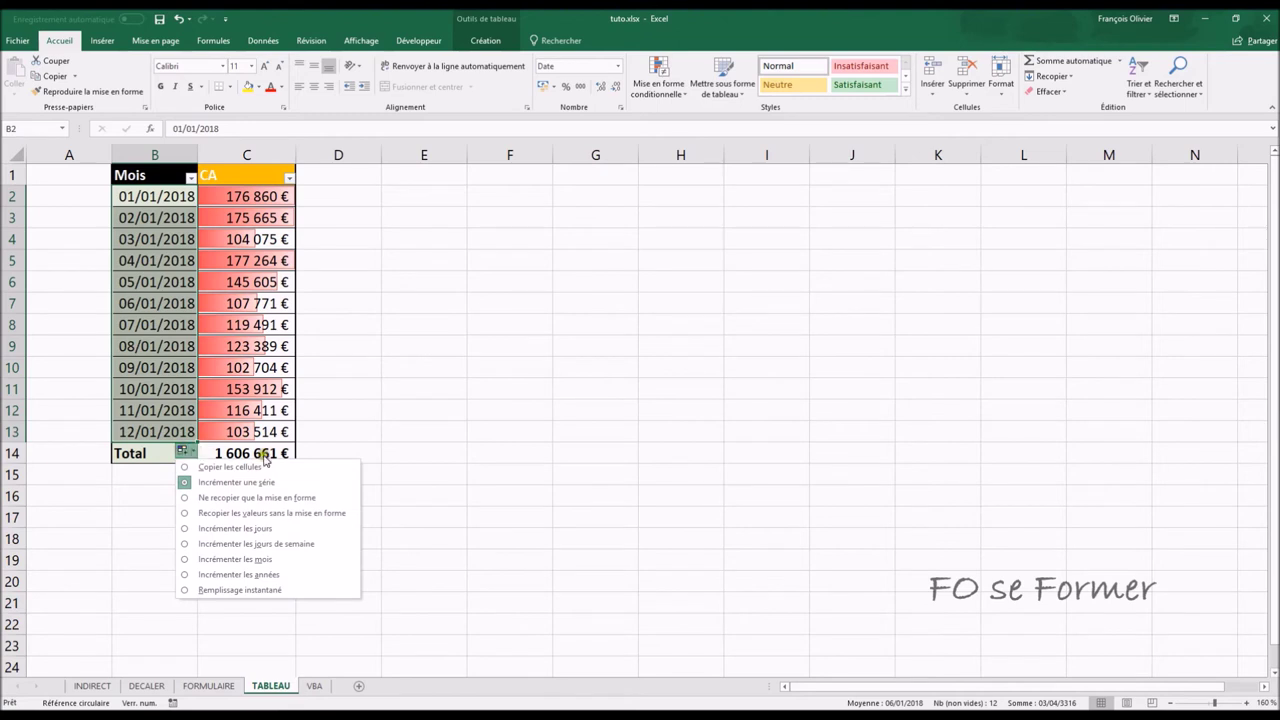
left_click(184, 559)
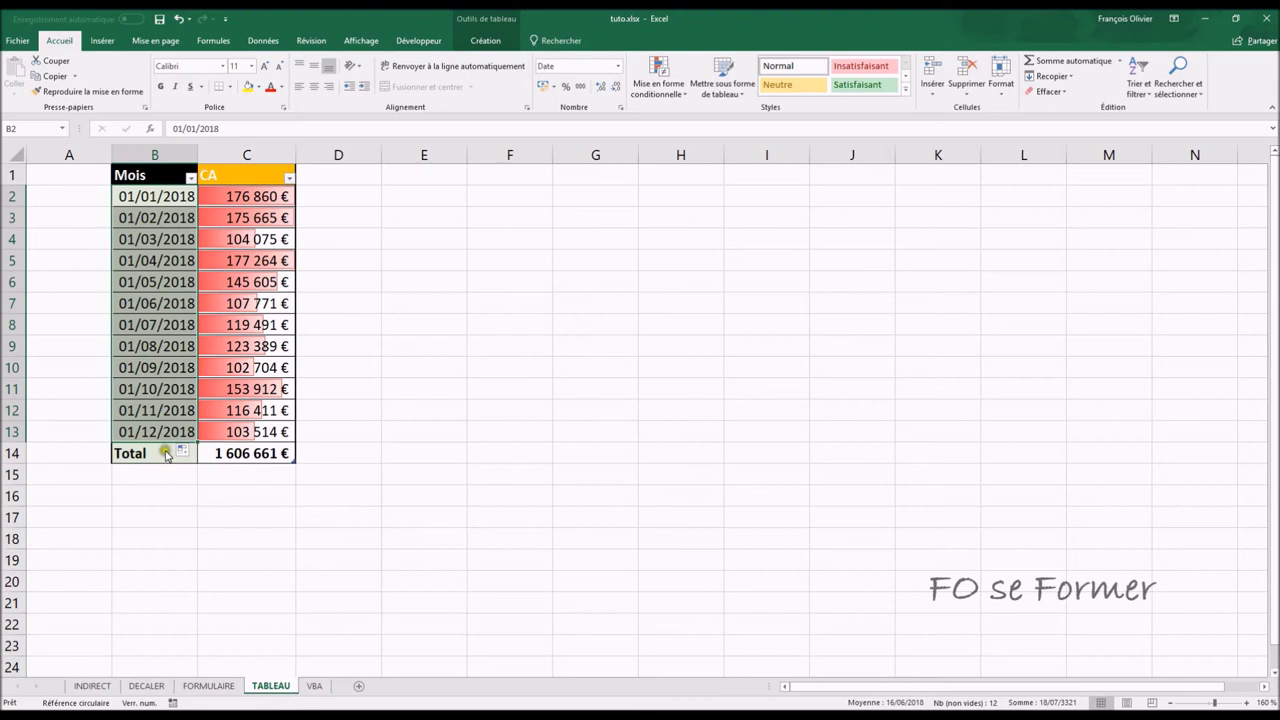
left_click(618, 66)
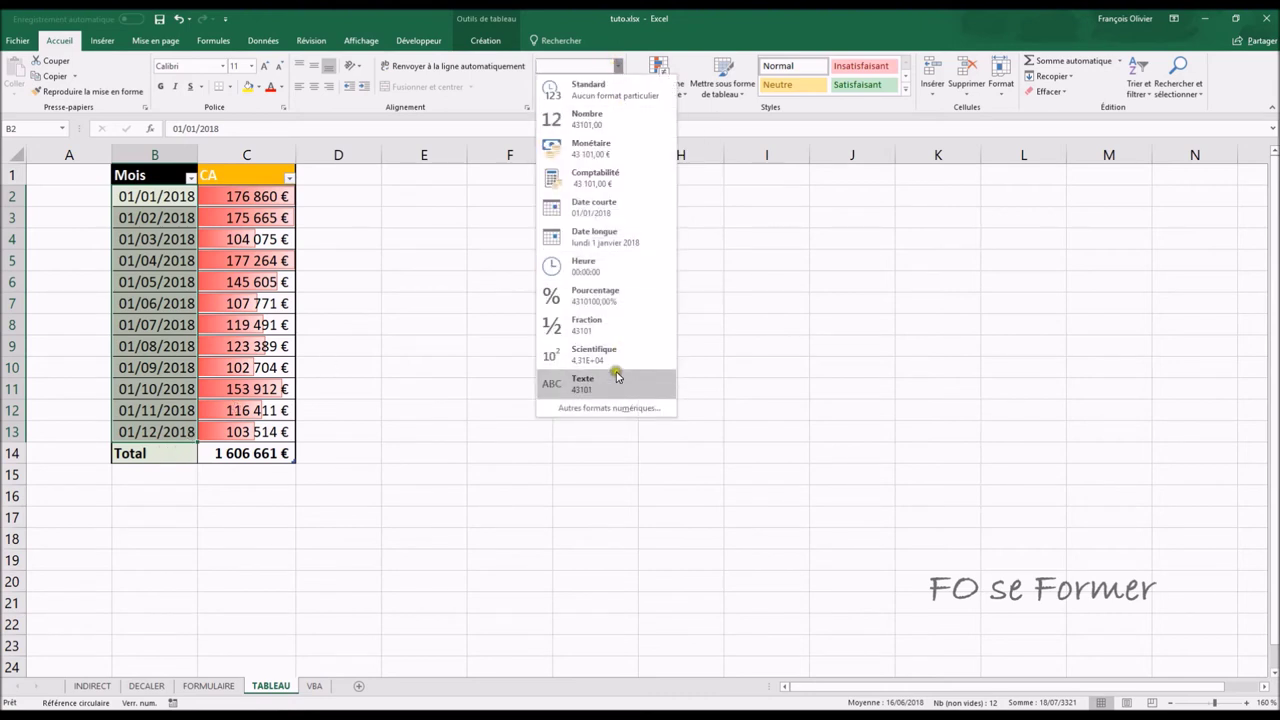
- Replace the jj/mm/aaaa format with the custom format mmmm so dates read janvier–décembre
left_click(608, 408)
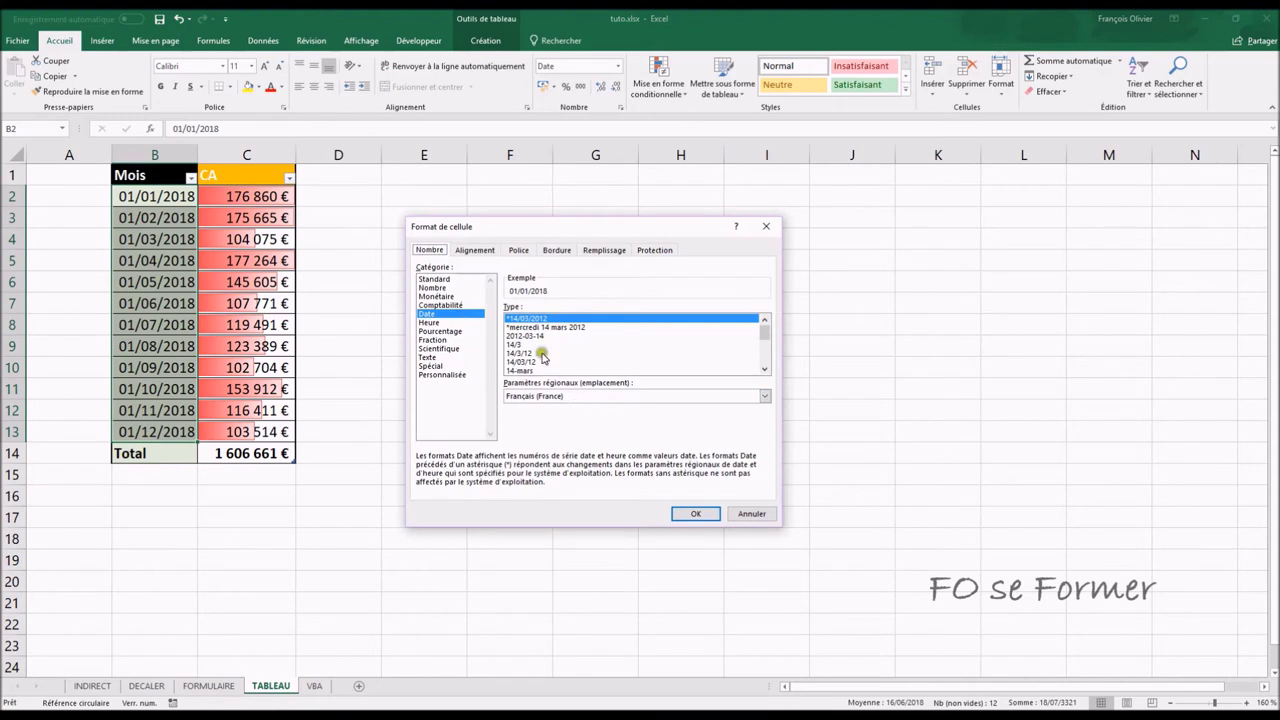
left_click_drag(762, 337, 766, 372)
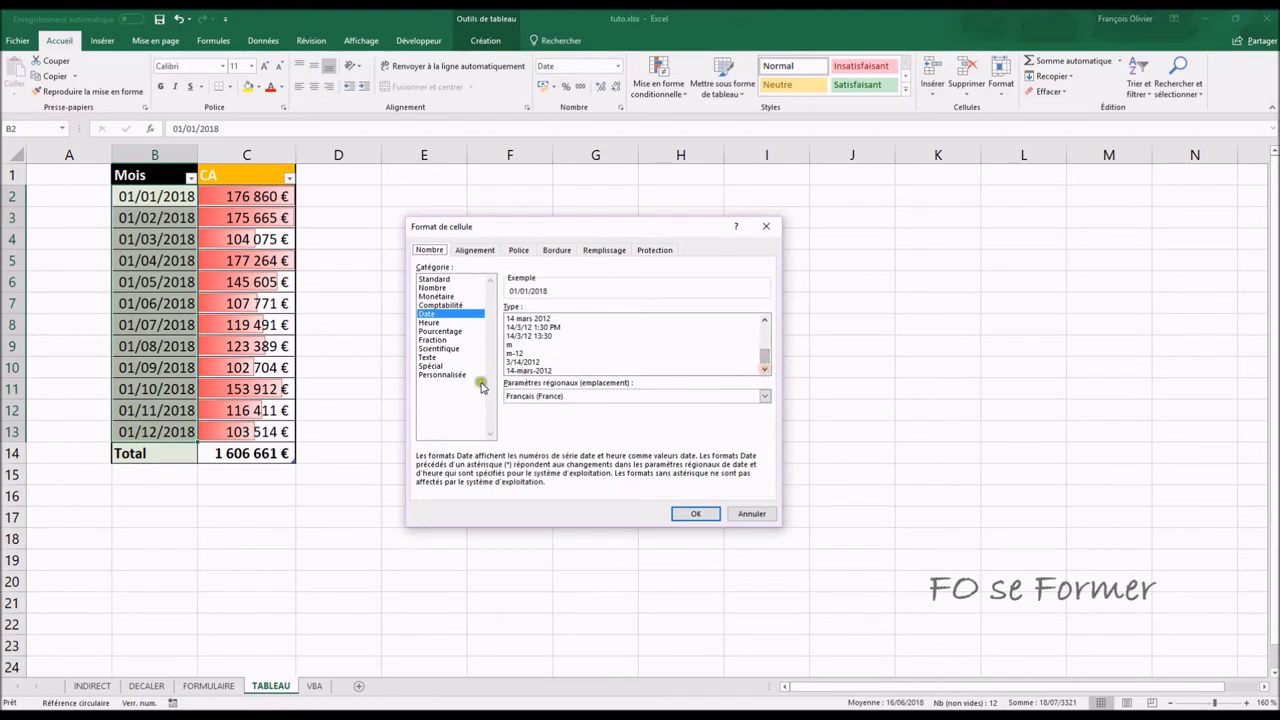
left_click(449, 375)
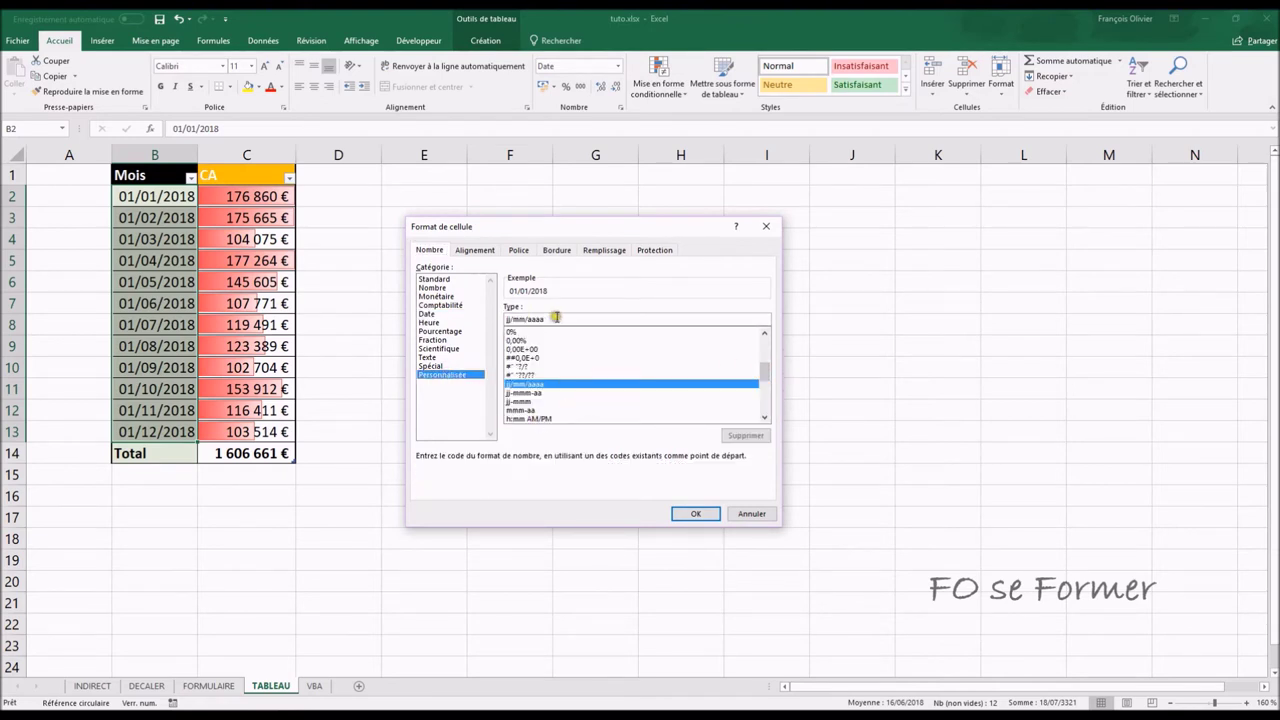
left_click_drag(557, 318, 474, 315)
type("mmmm")
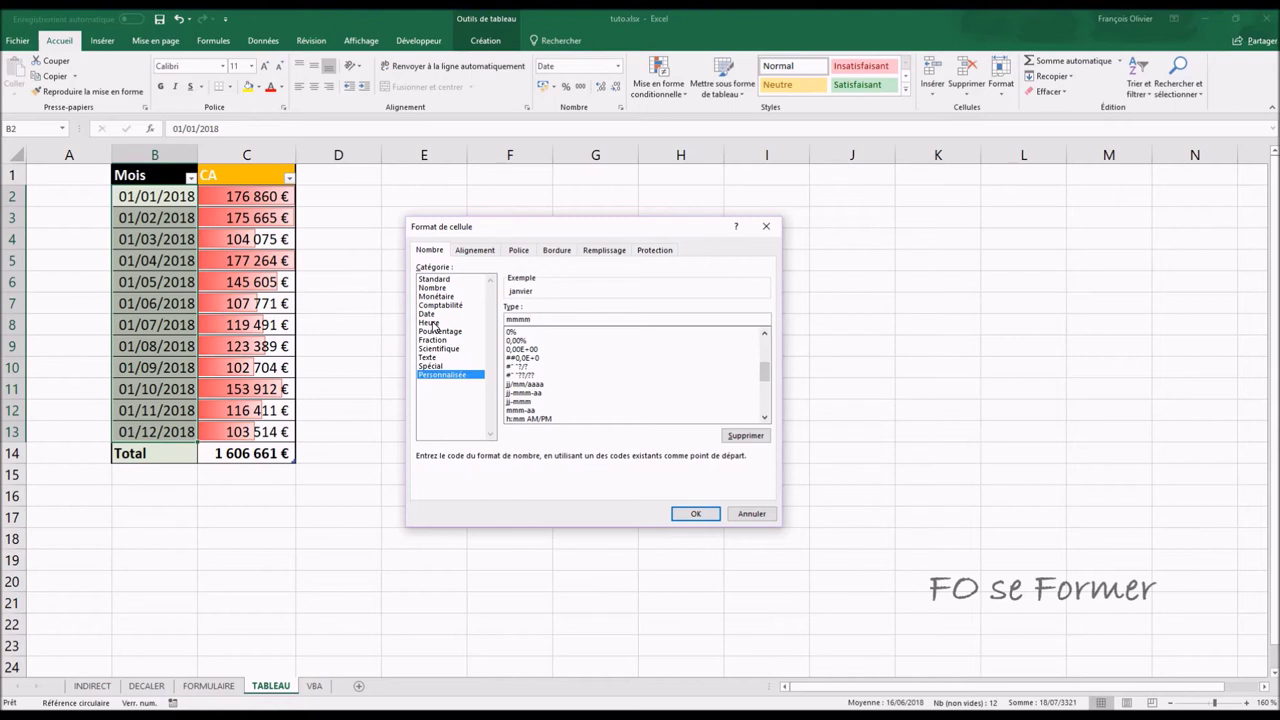
left_click(692, 515)
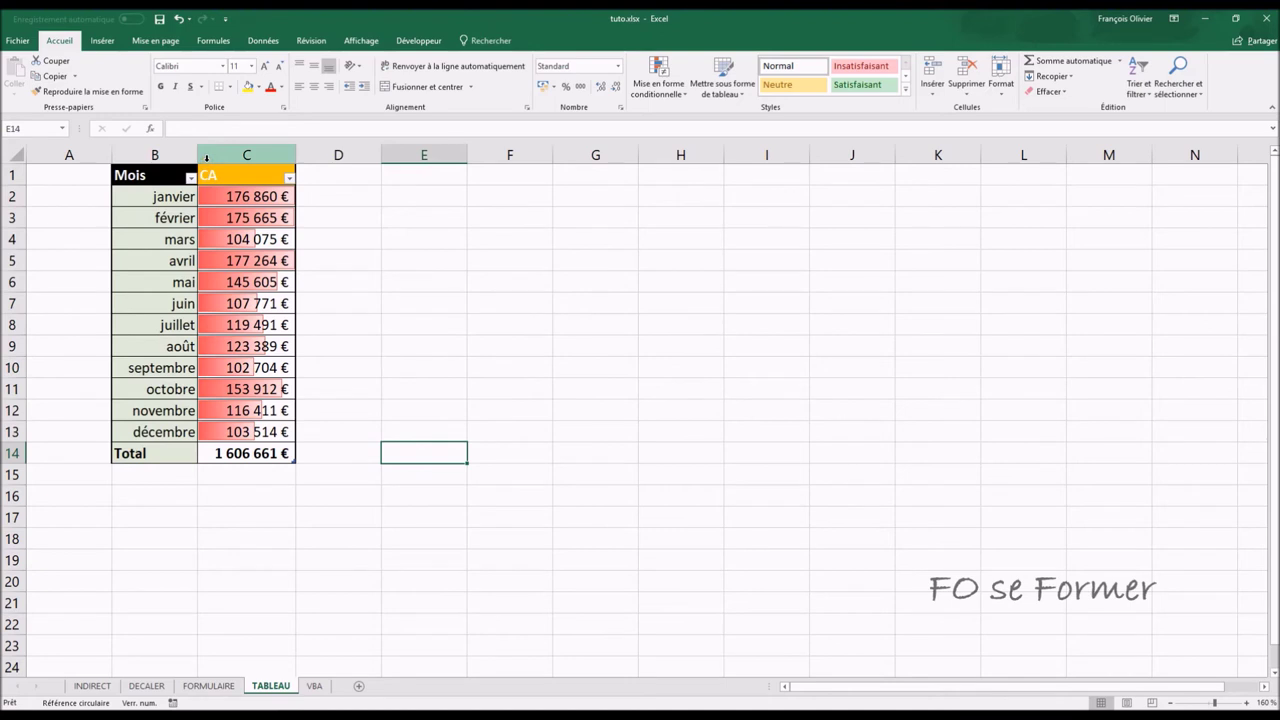
- Try the Trimestre 2 filter on Mois, then filter to janvier–mars for a 456 600 € total
left_click(190, 178)
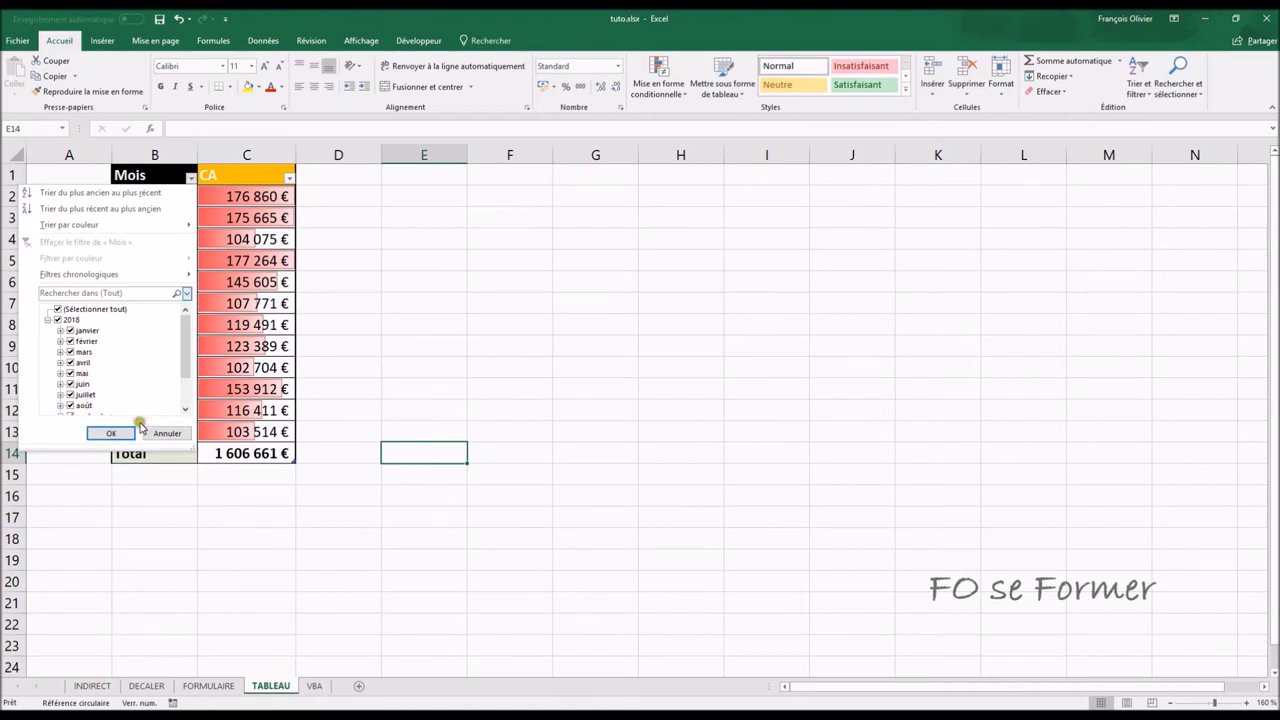
mouse_move(79, 274)
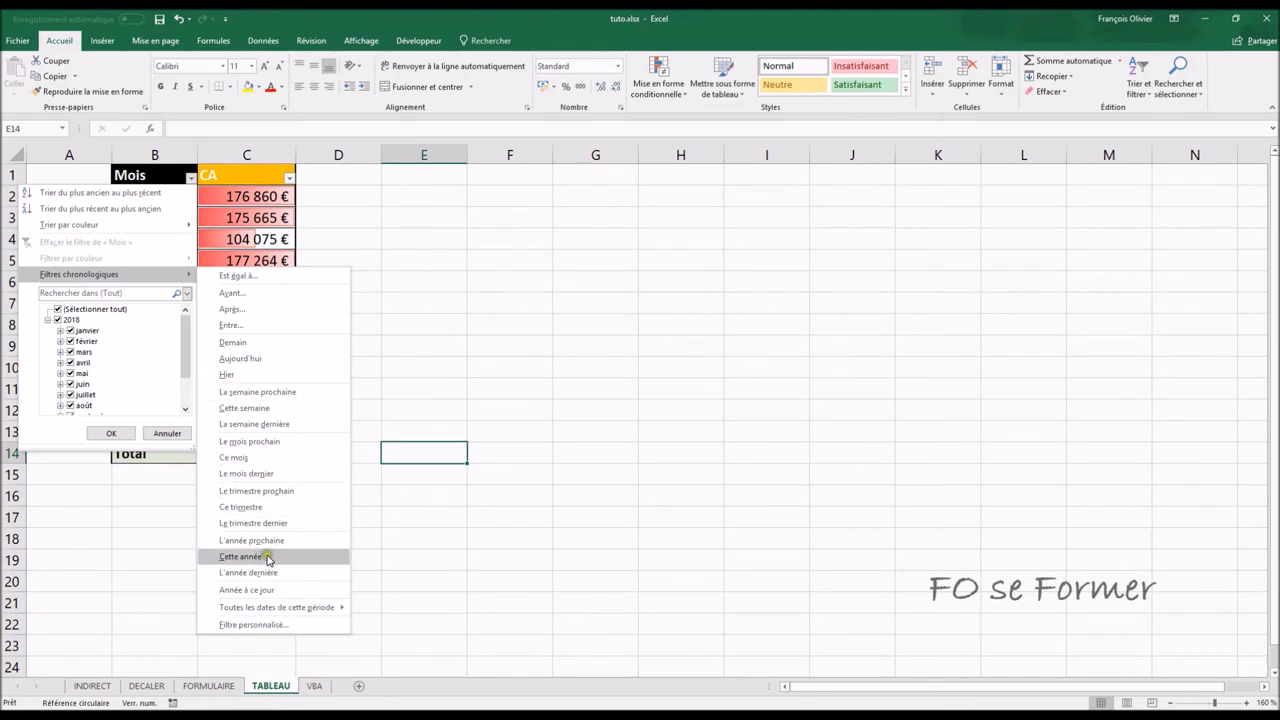
mouse_move(277, 607)
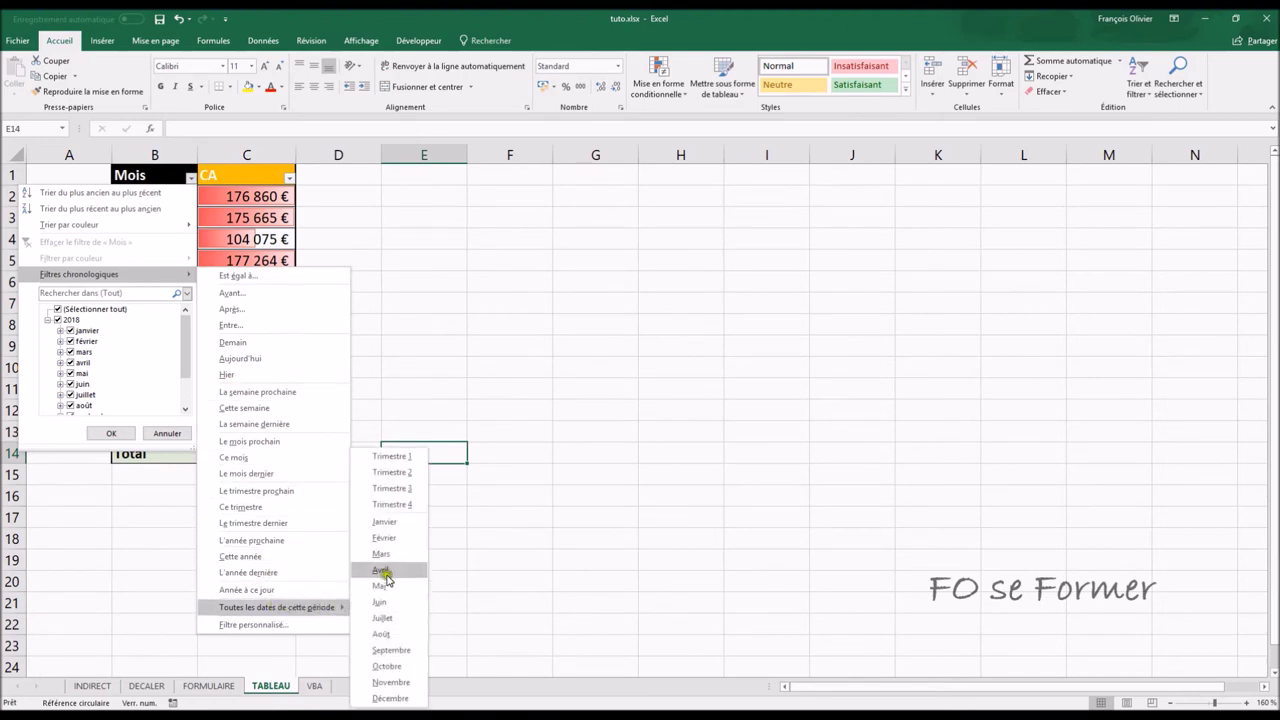
left_click(405, 472)
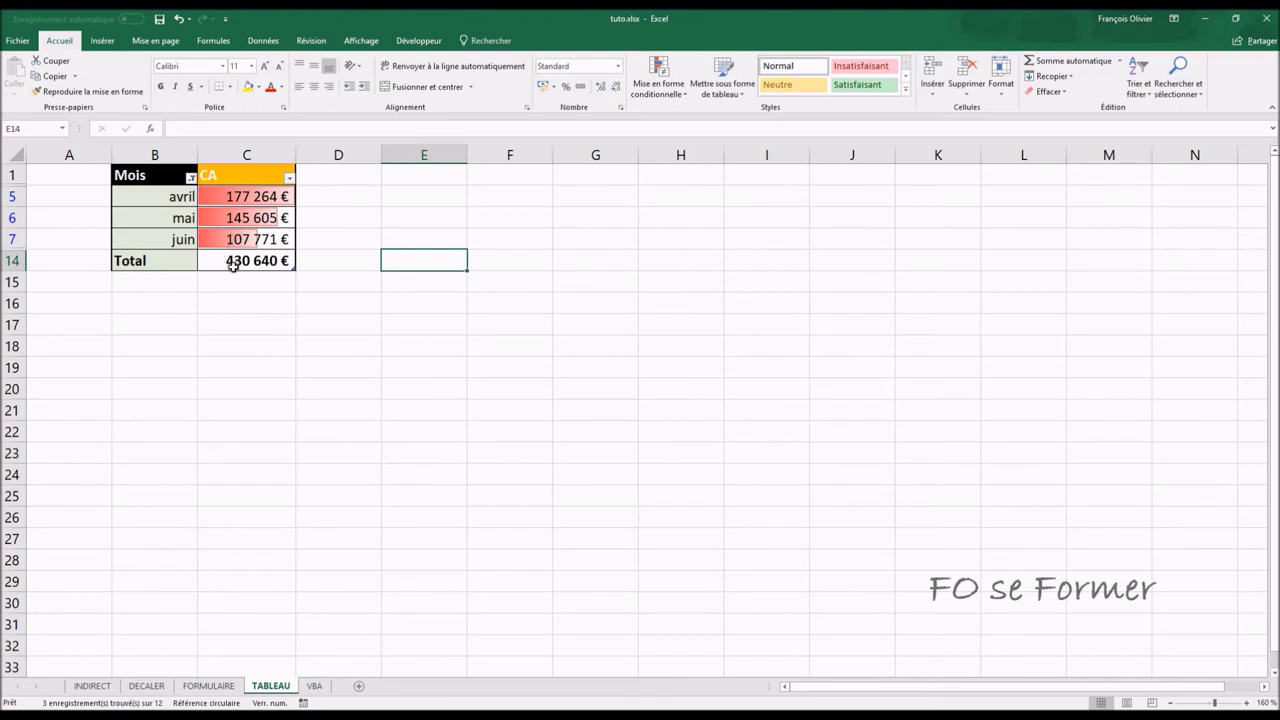
left_click(191, 178)
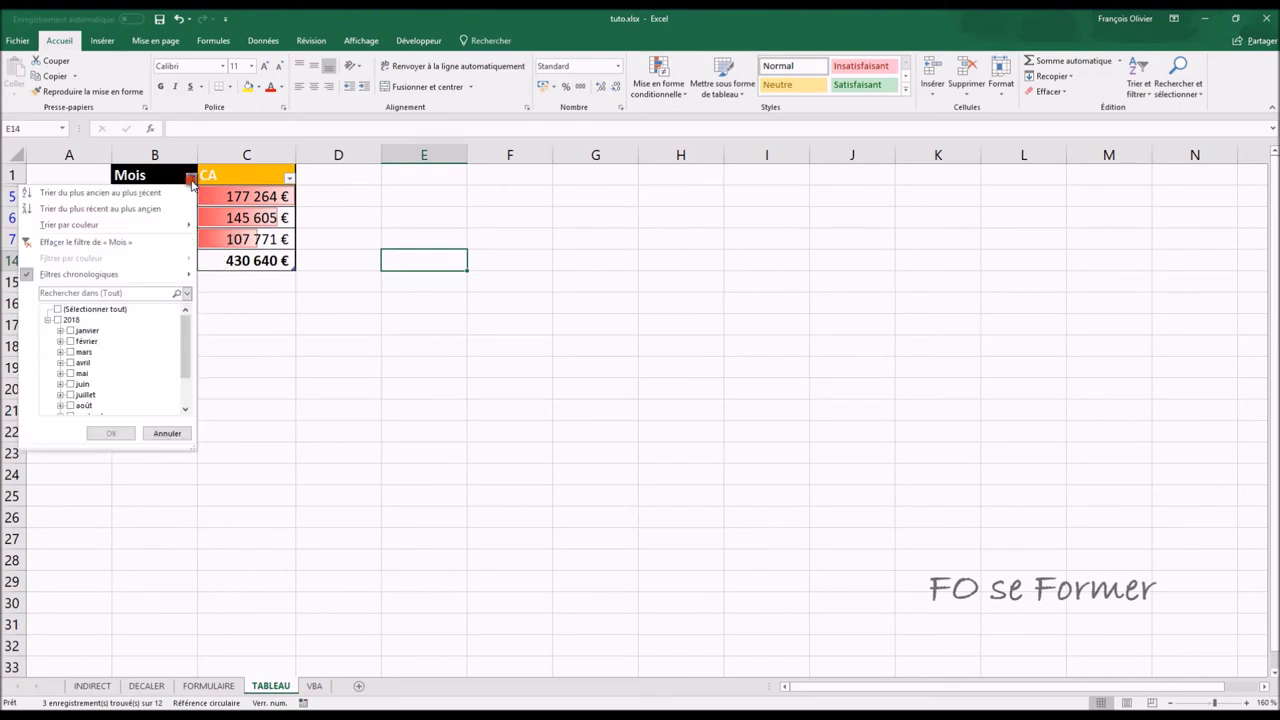
left_click(57, 309)
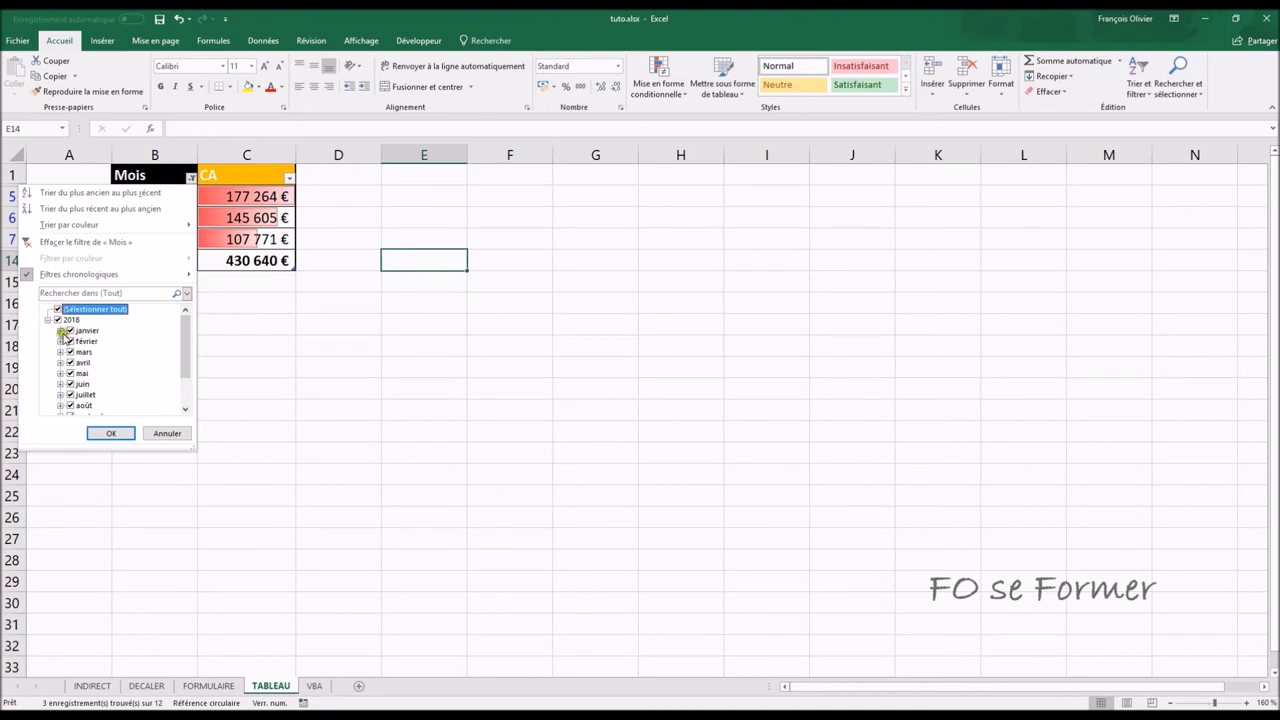
left_click(57, 309)
left_click(70, 330)
left_click(70, 341)
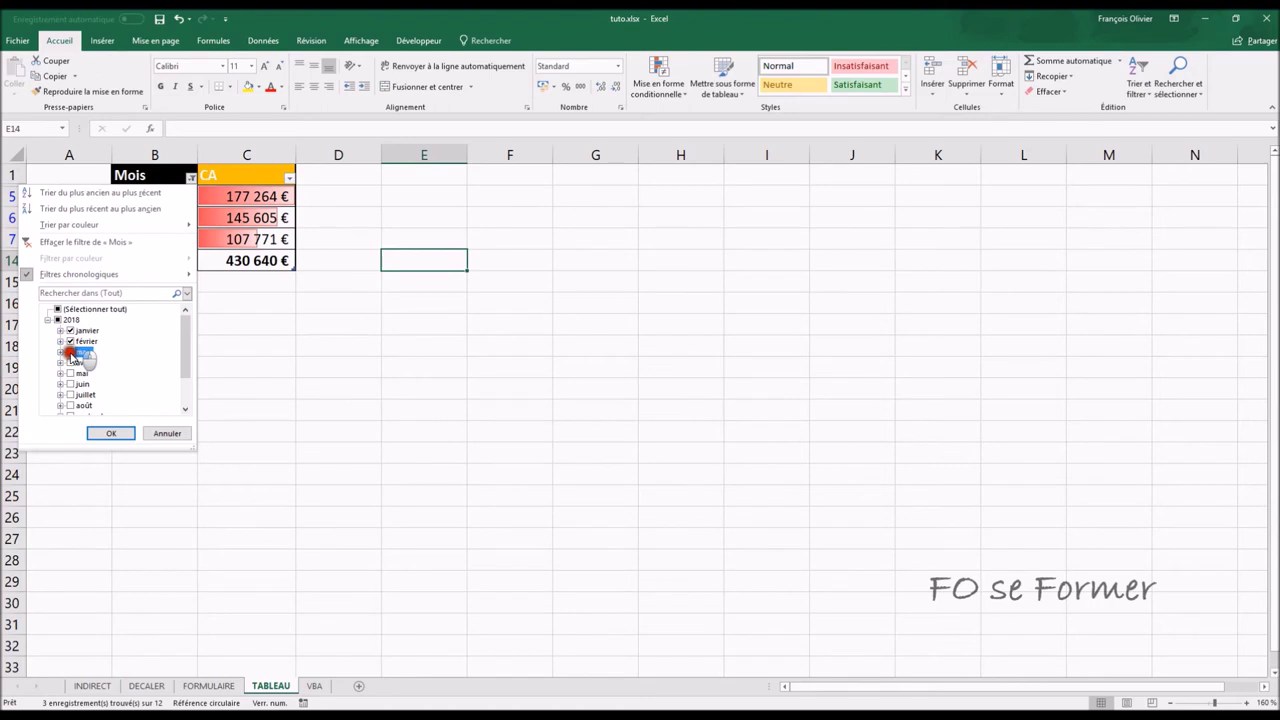
left_click(111, 433)
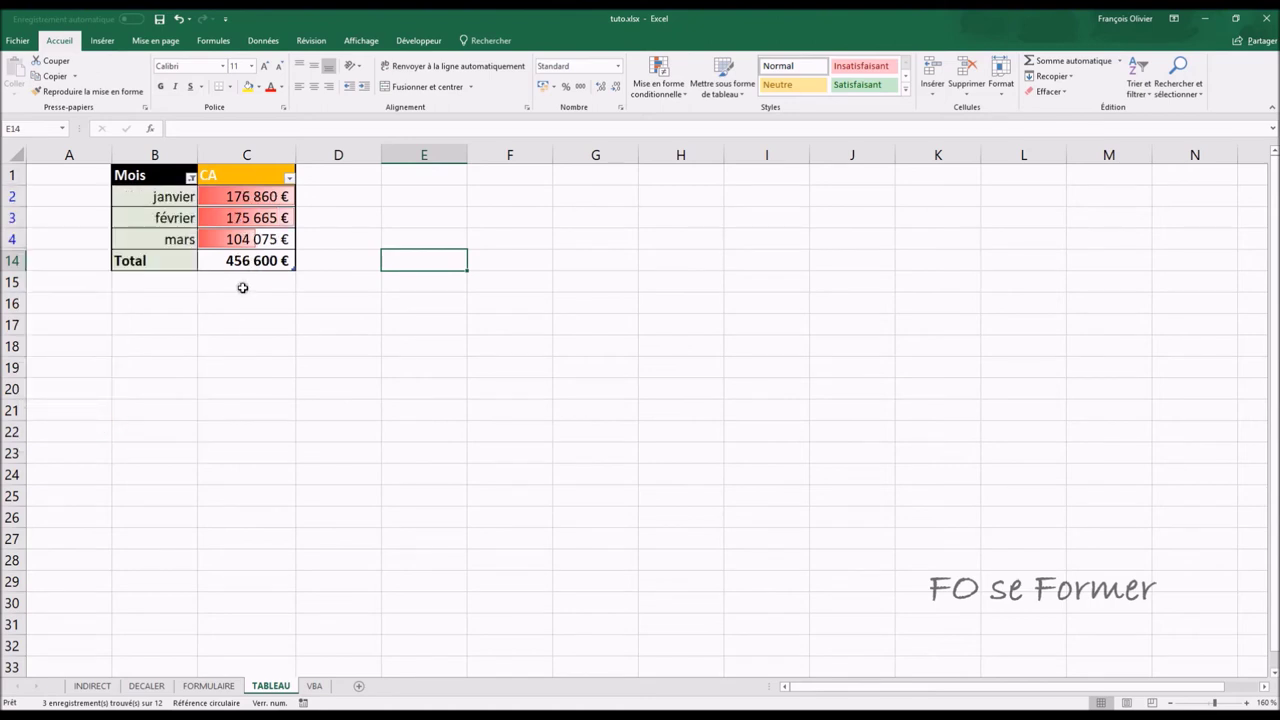
left_click(208, 686)
- Pick mars in FORMULAIRE's month drop-down for 456 600 €, then go back to TABLEAU
left_click(542, 241)
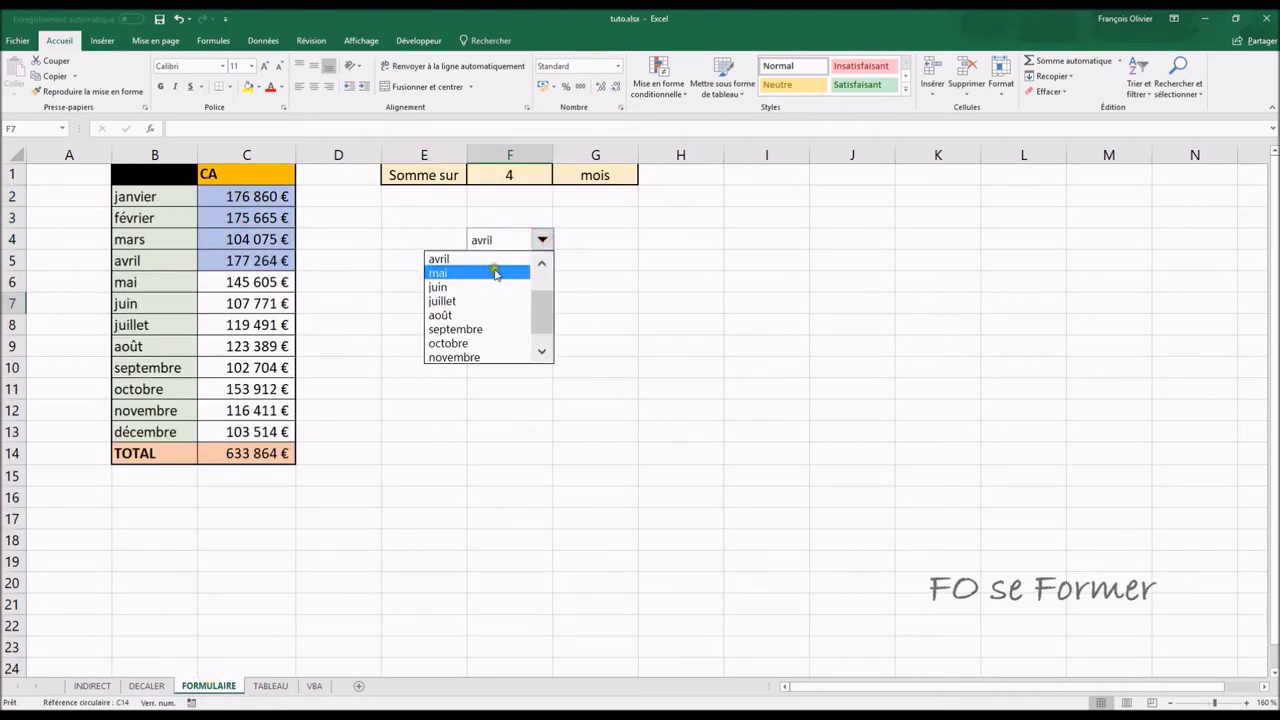
left_click(543, 264)
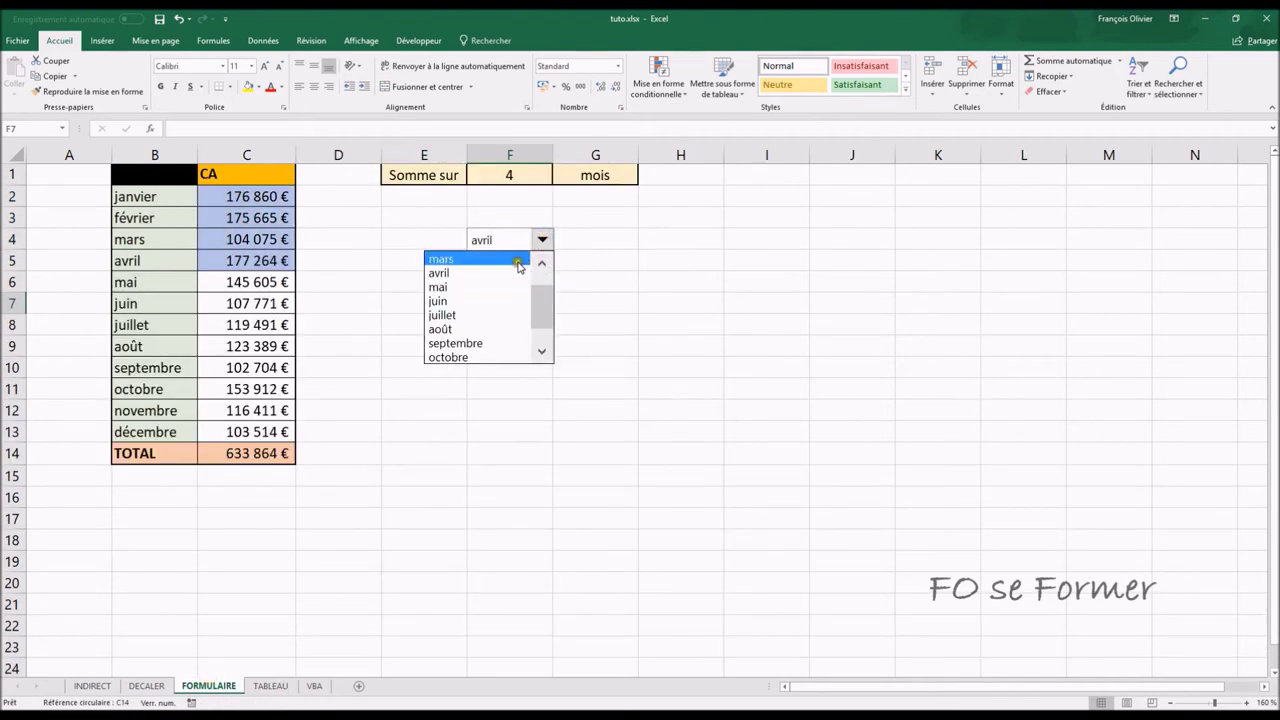
left_click(512, 259)
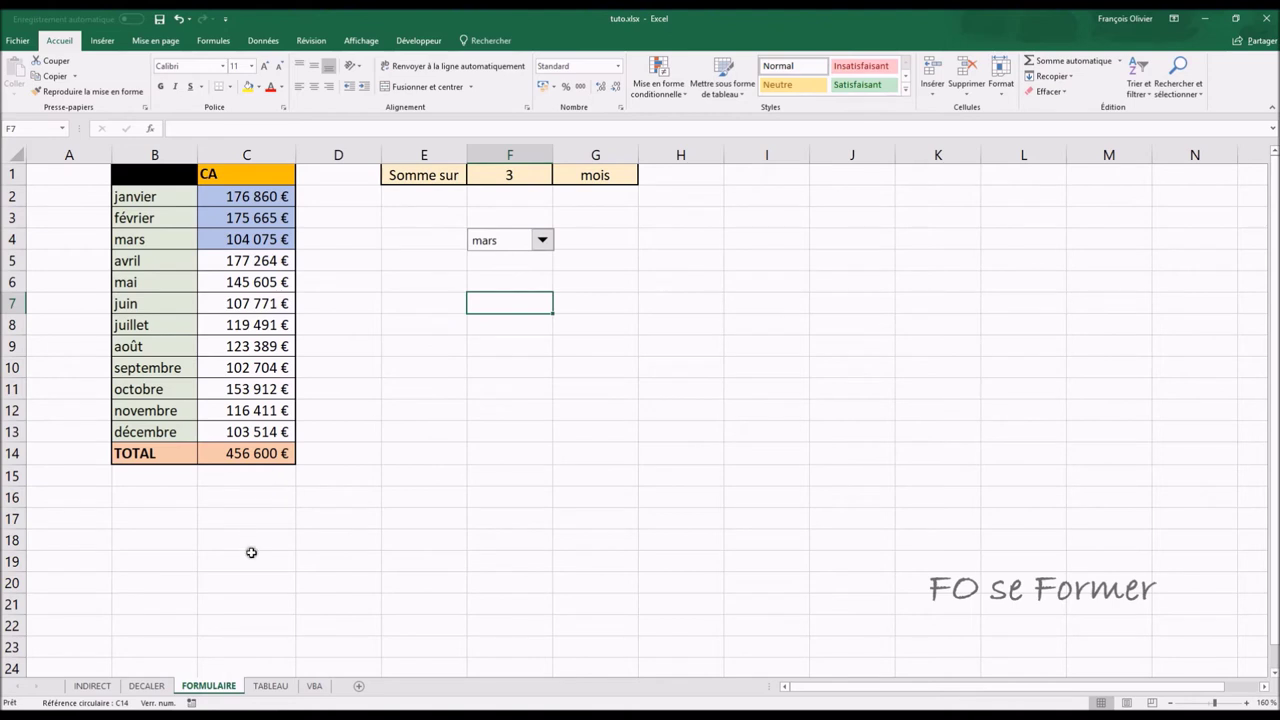
left_click(269, 686)
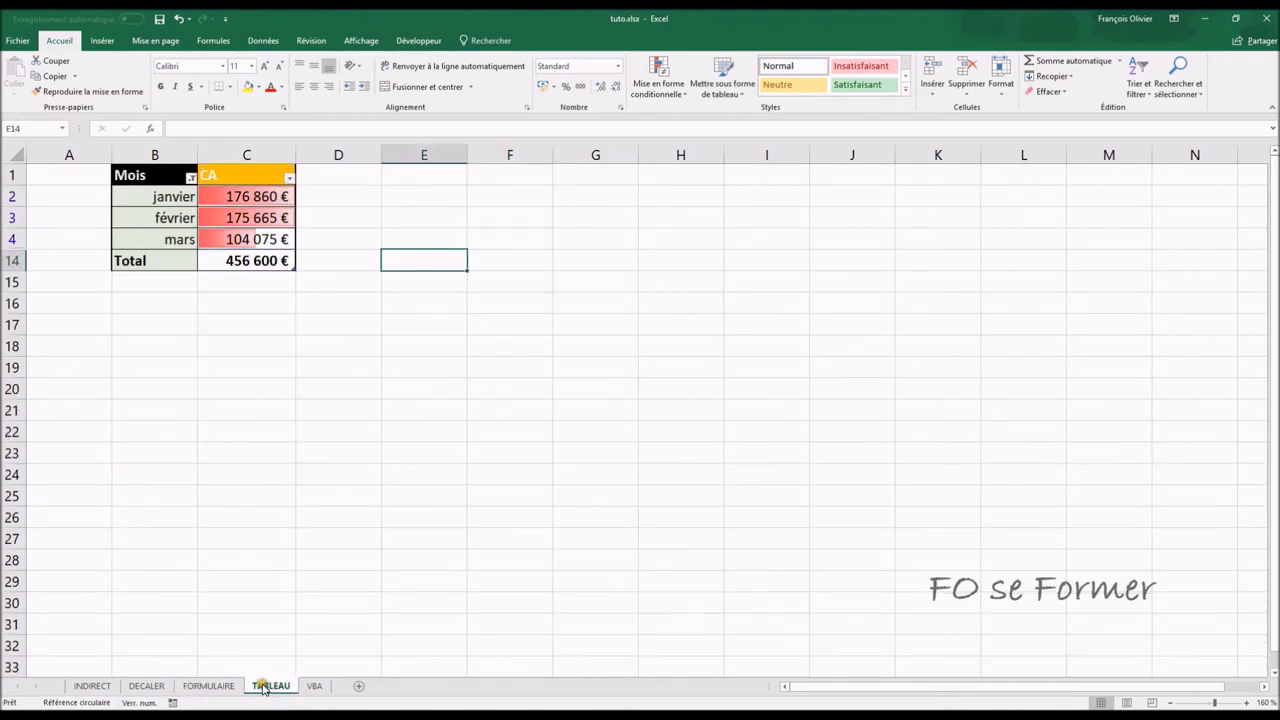
- Clear the Mois filter so all twelve months show, then switch to the VBA sheet
left_click(190, 178)
mouse_move(69, 224)
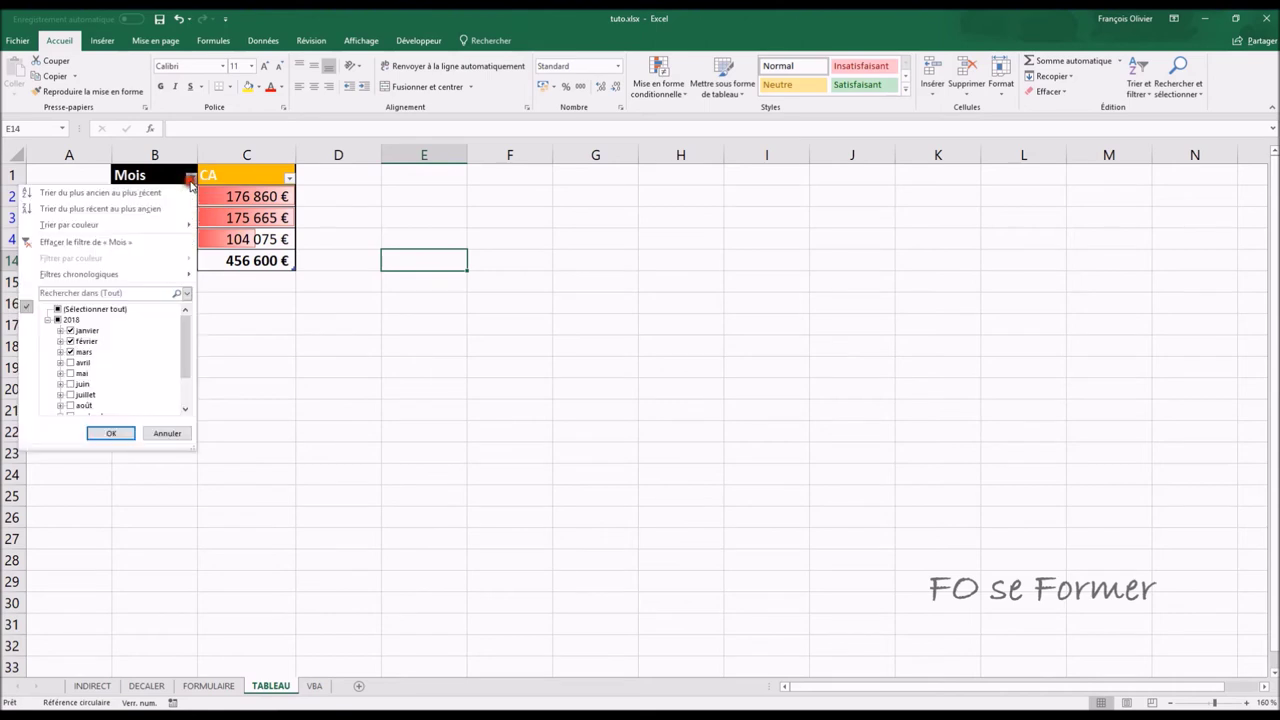
left_click(130, 241)
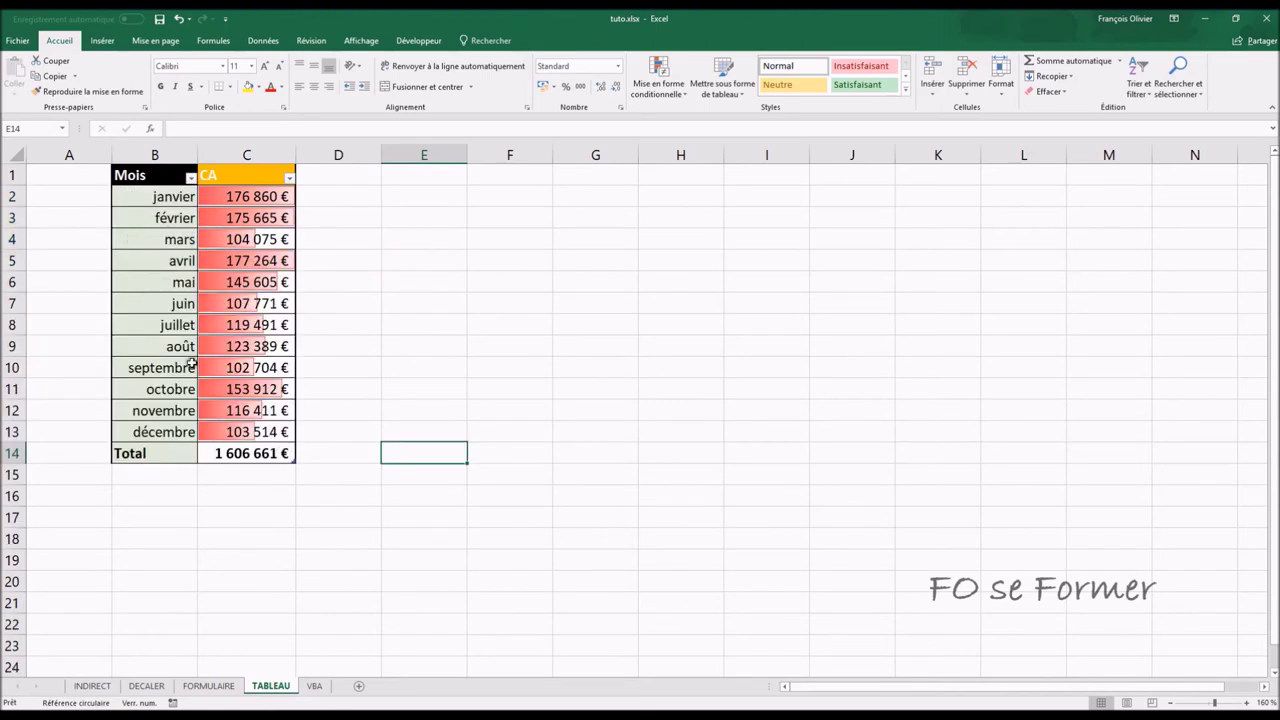
left_click(316, 687)
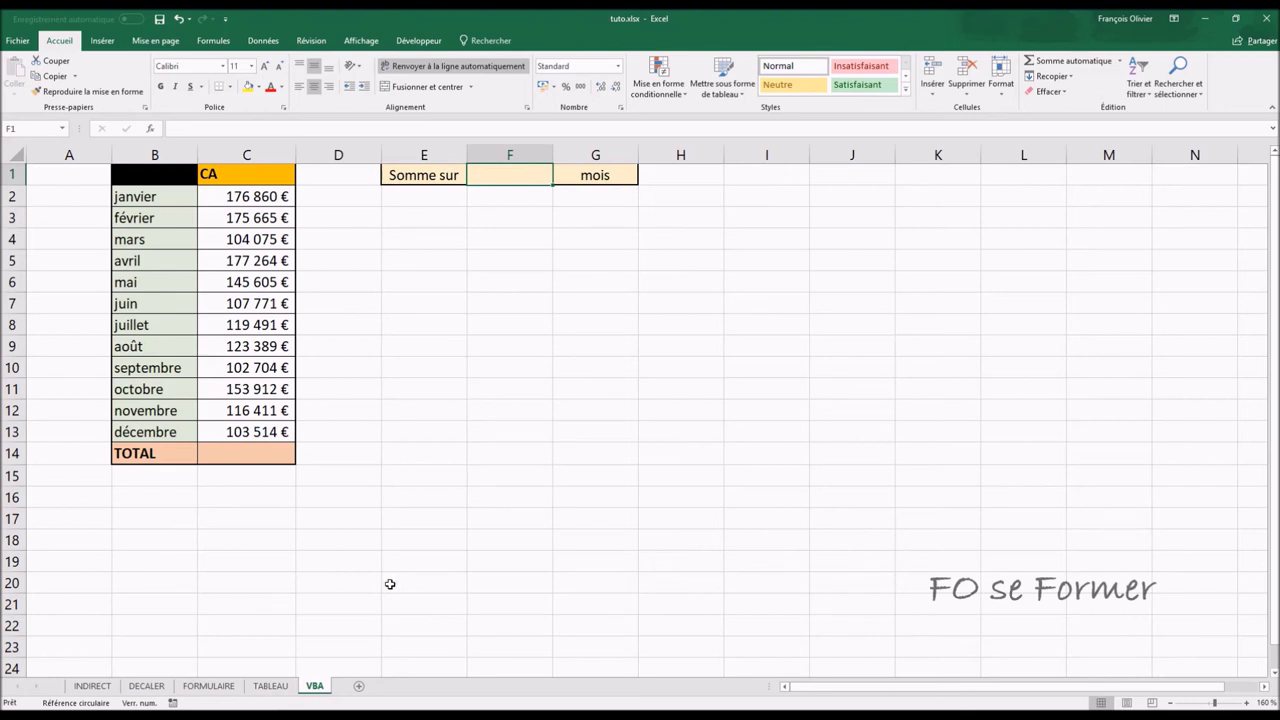
key("alt+F11")
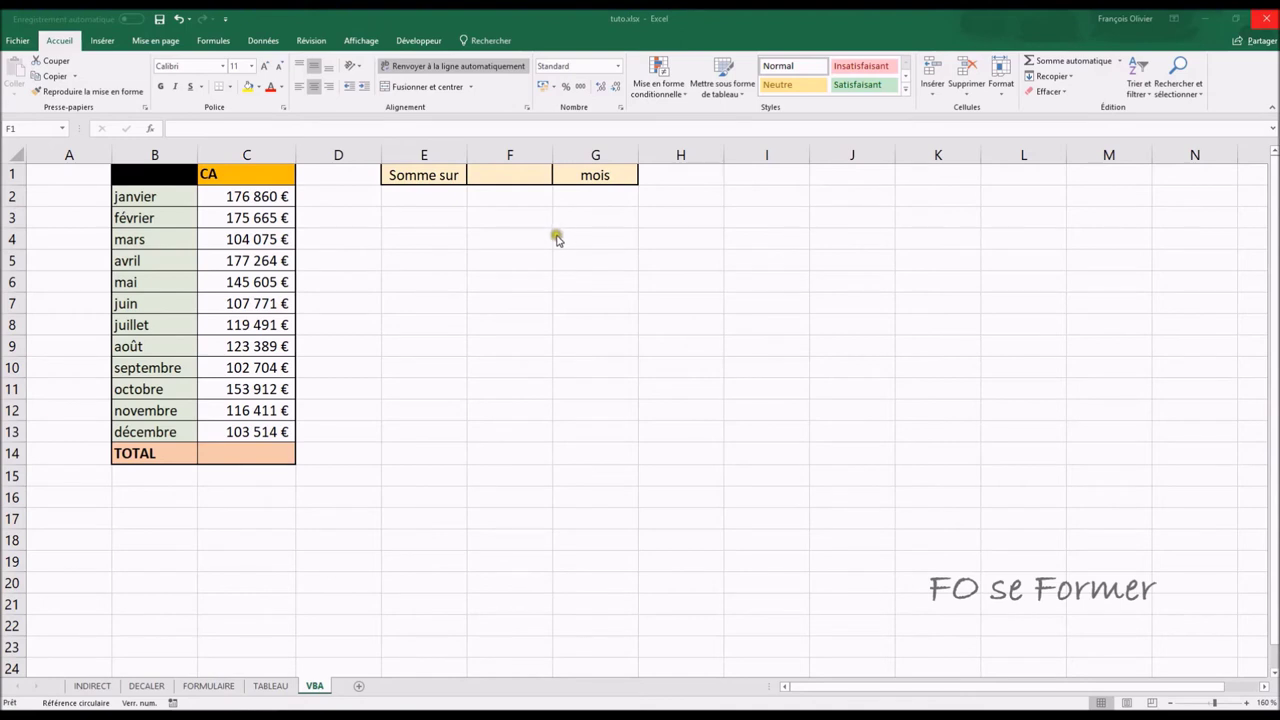
- Record a new macro named MFC described as 'Mise en forme conditionnelle sur plage variable'
left_click(416, 41)
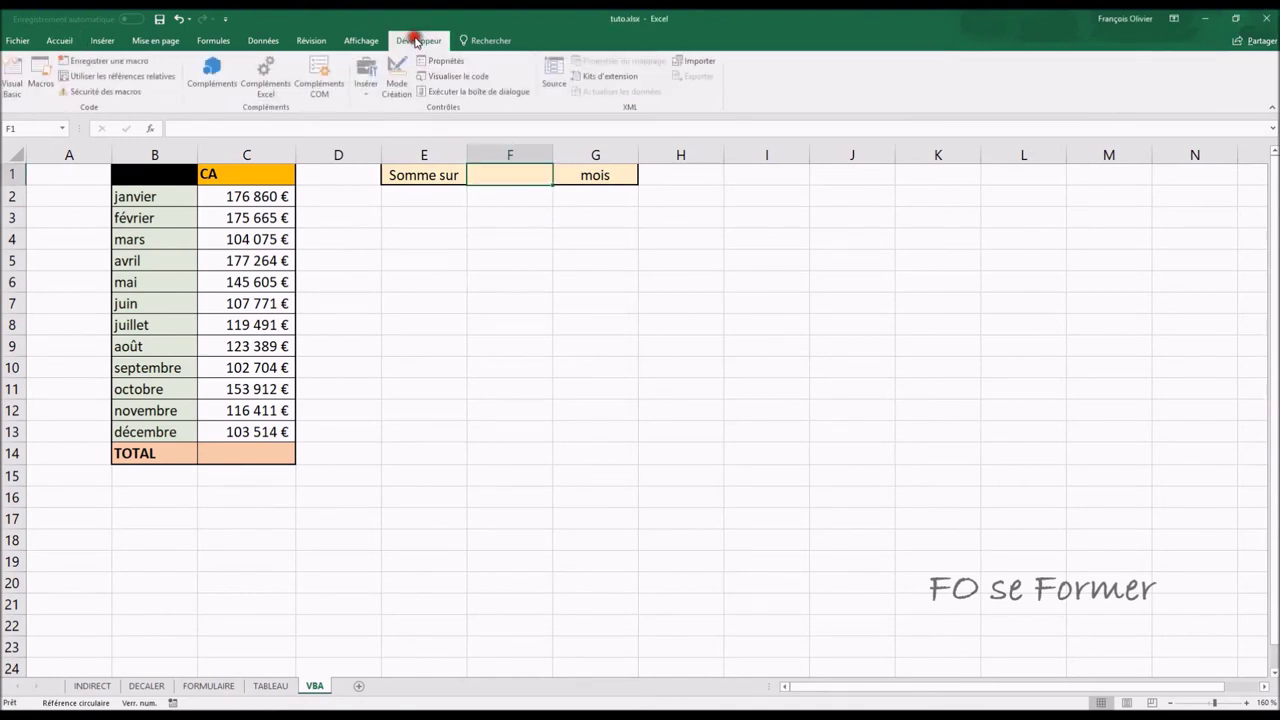
left_click(118, 61)
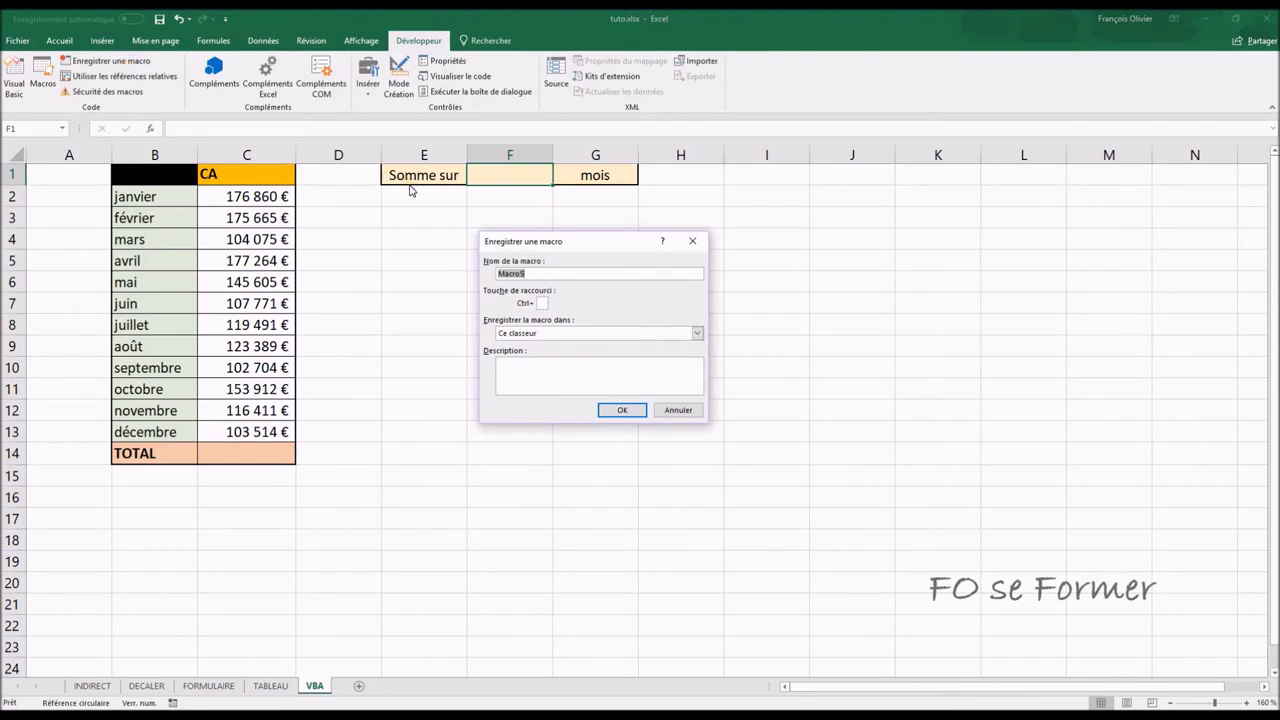
type("MFC")
left_click(512, 376)
type("Mise en forme conditionnelle sur plage variable")
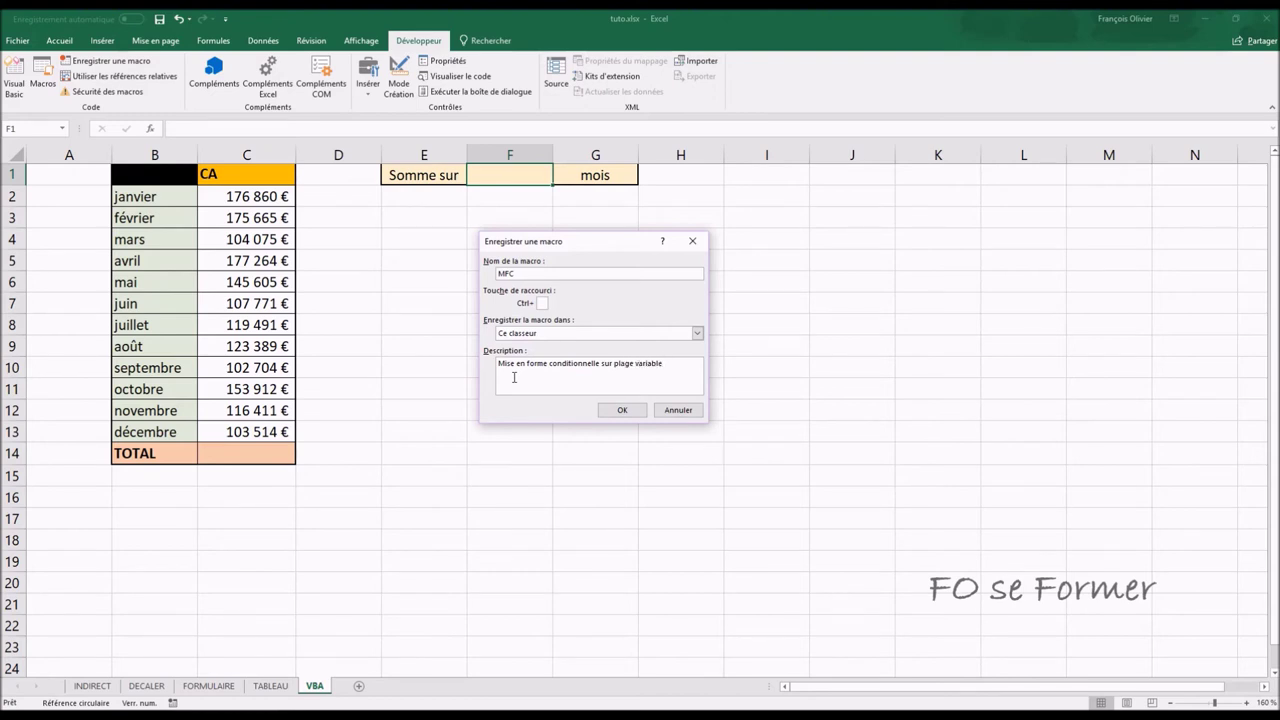
left_click(551, 388)
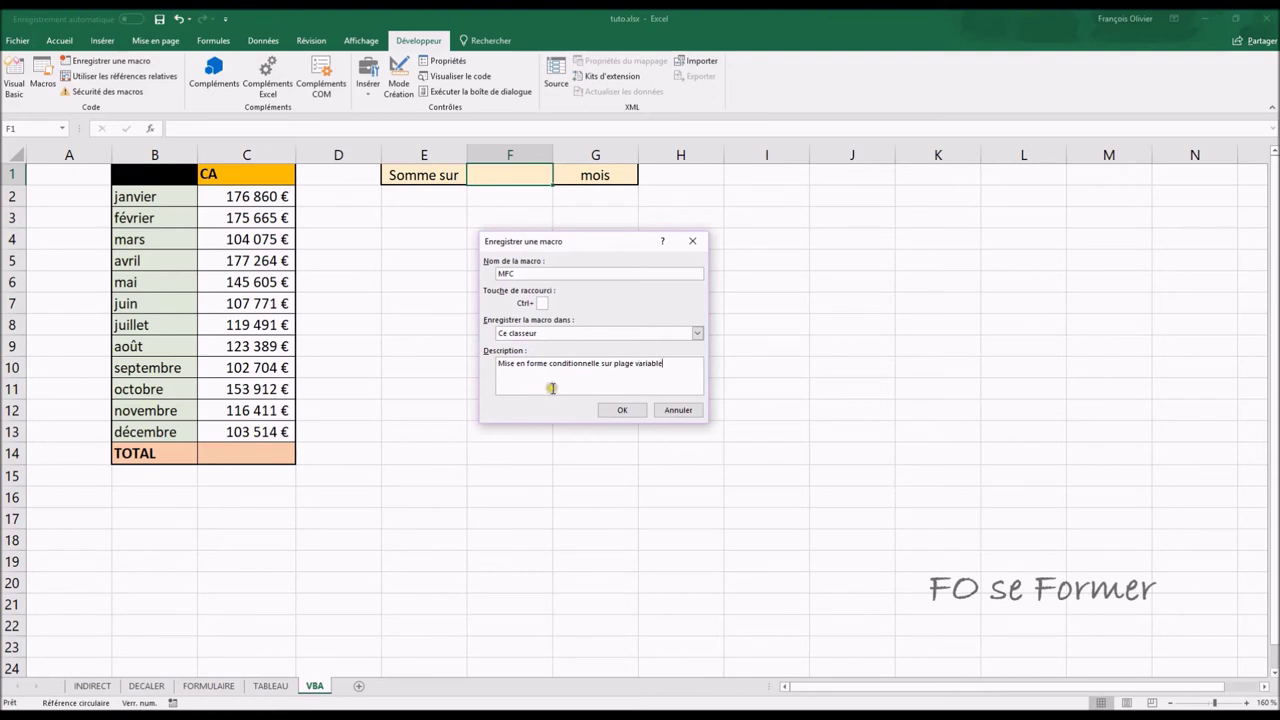
left_click(616, 410)
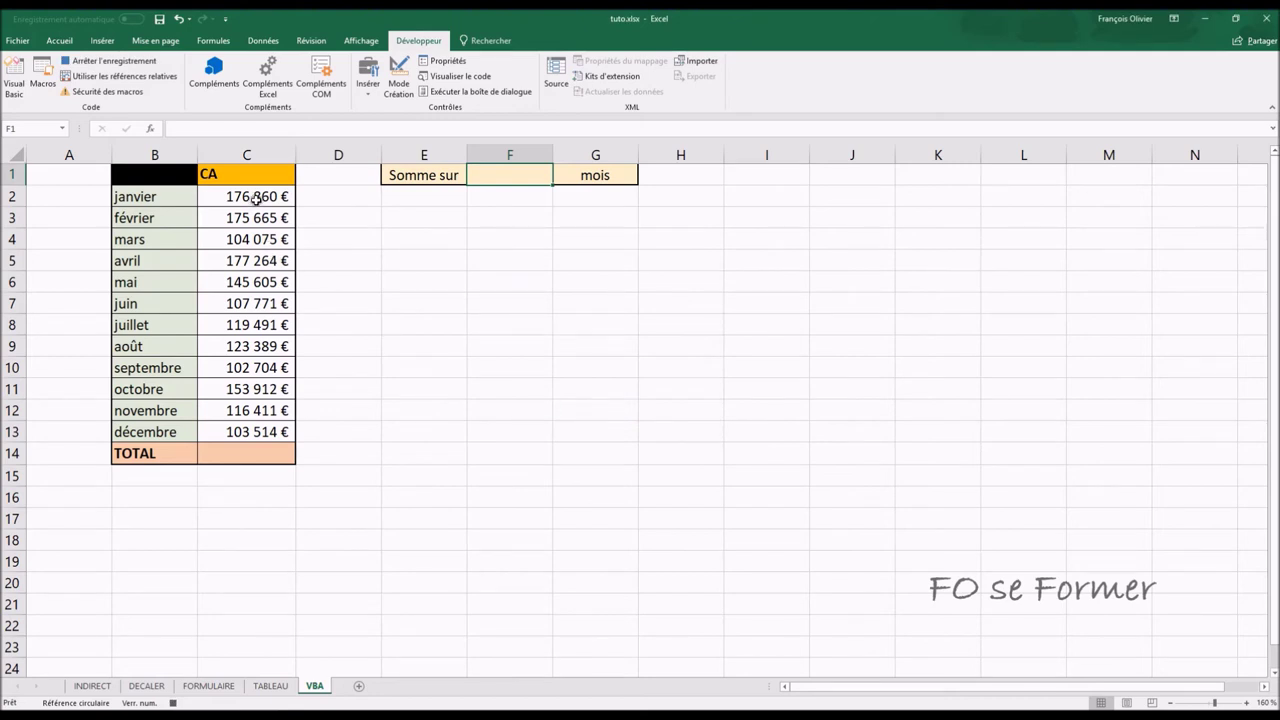
- Create a new formula-based conditional formatting rule on C2:C13 referencing cell F1
left_click_drag(256, 197, 241, 428)
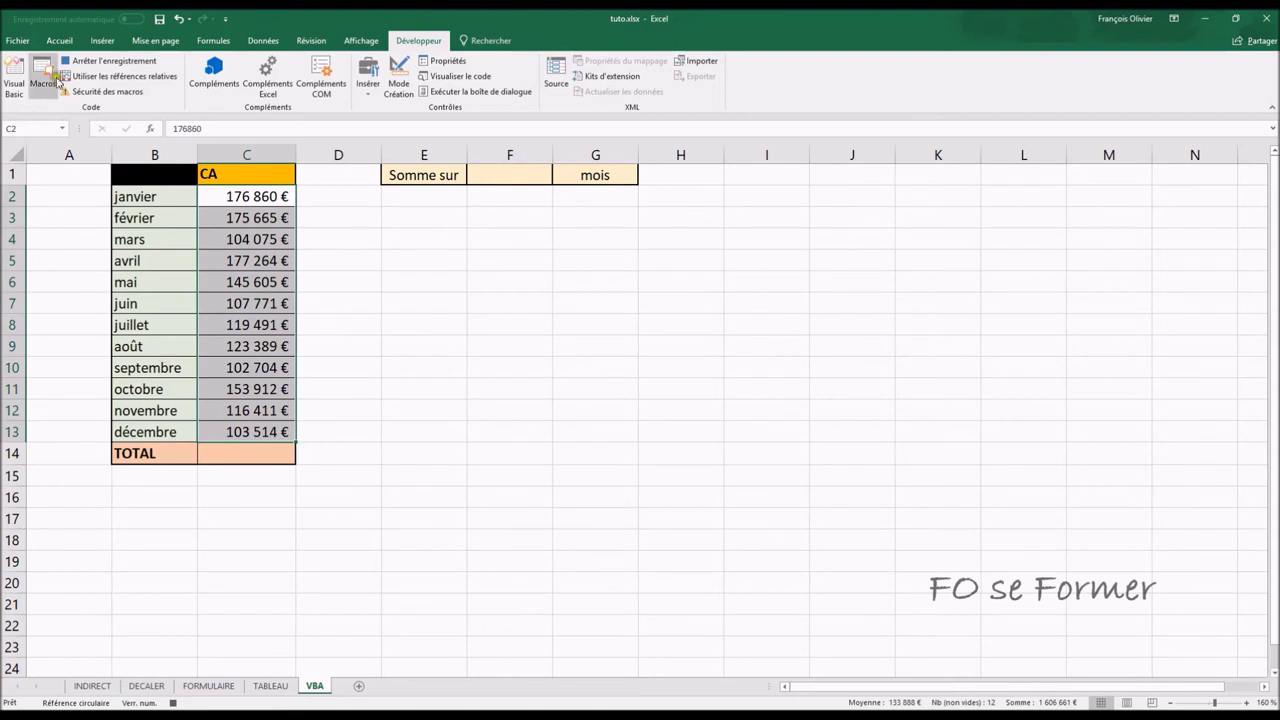
left_click(57, 42)
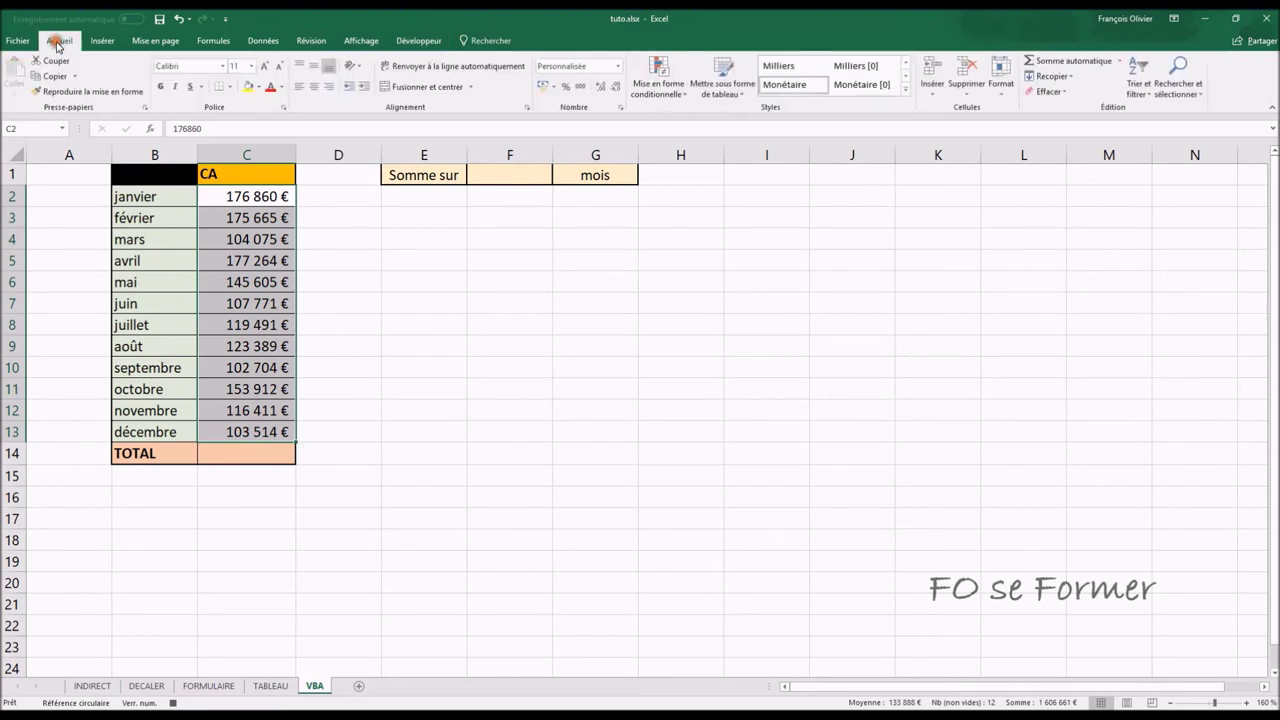
left_click(659, 88)
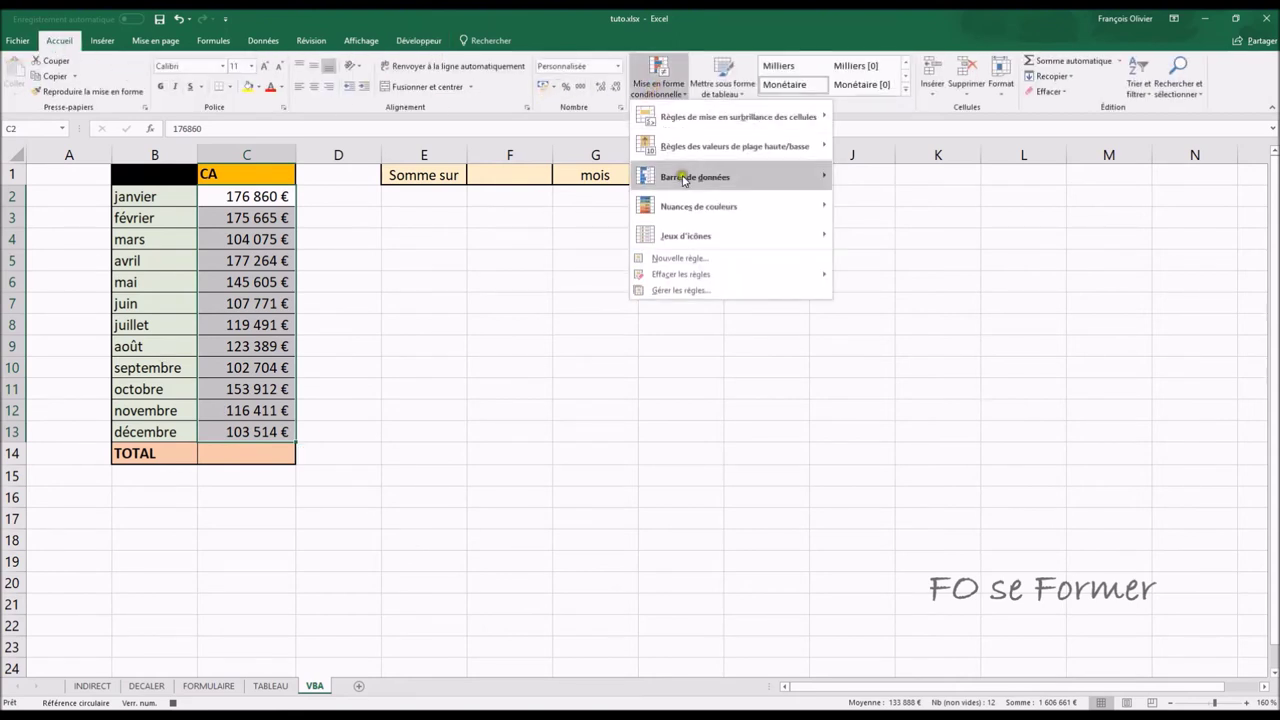
left_click(716, 260)
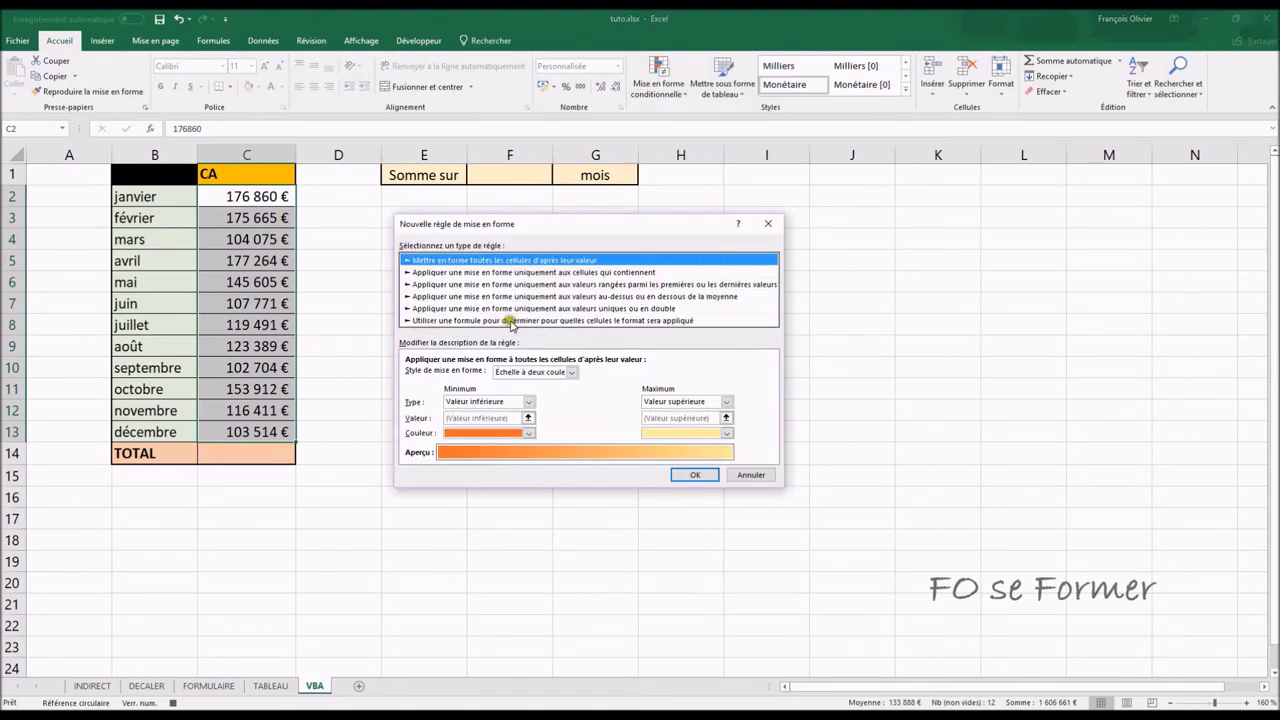
left_click(512, 321)
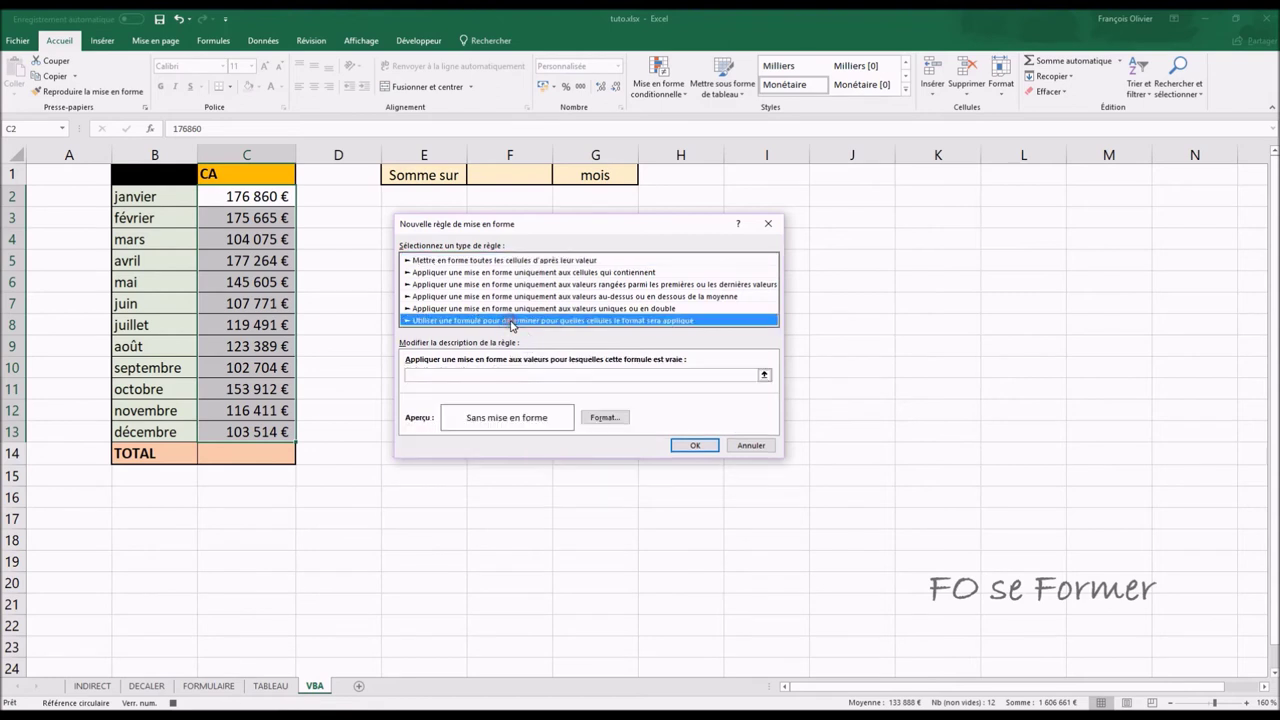
left_click(502, 373)
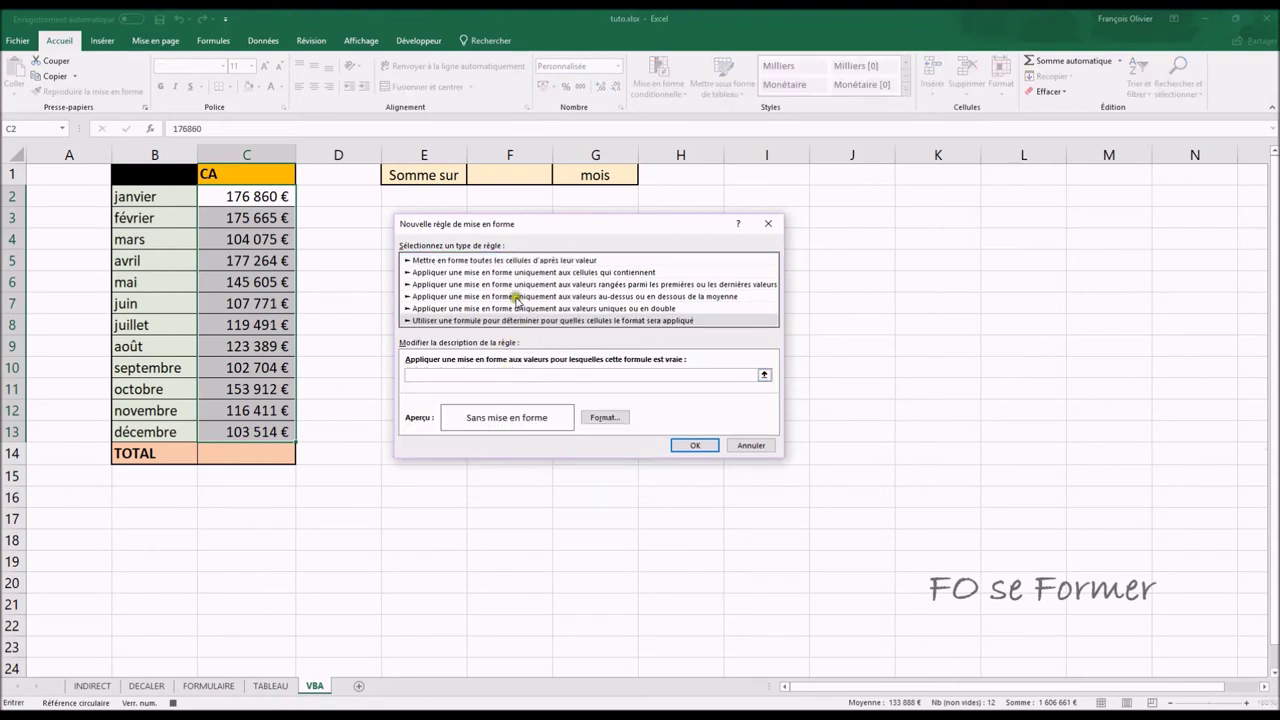
left_click(501, 174)
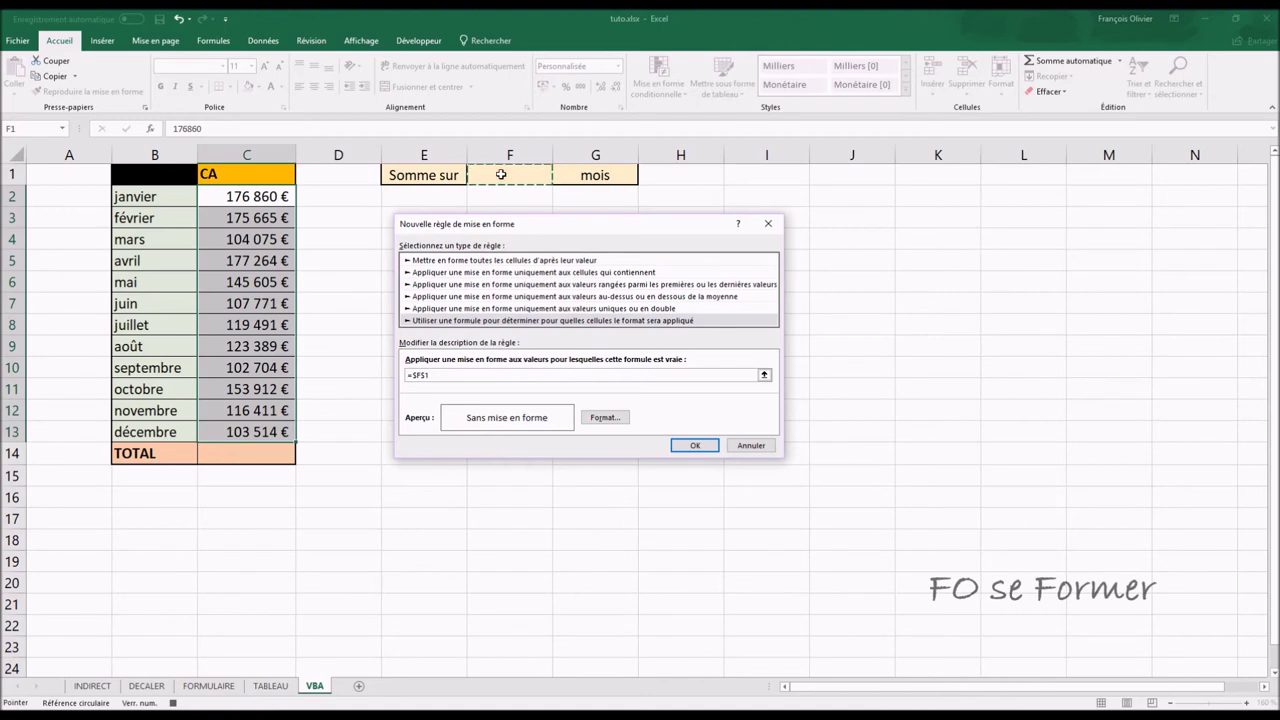
type("=")
- Format the rule with a vertical gradient fill, light green as colour 1, and save it
left_click(607, 417)
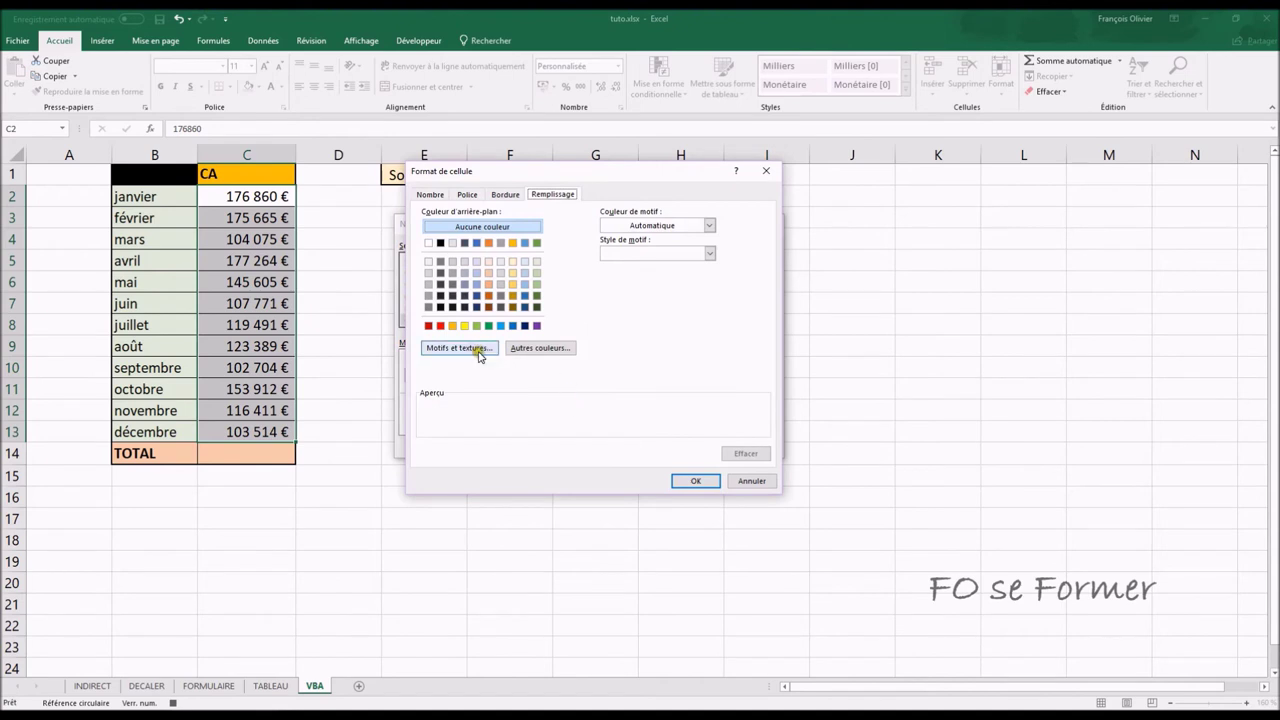
left_click(477, 349)
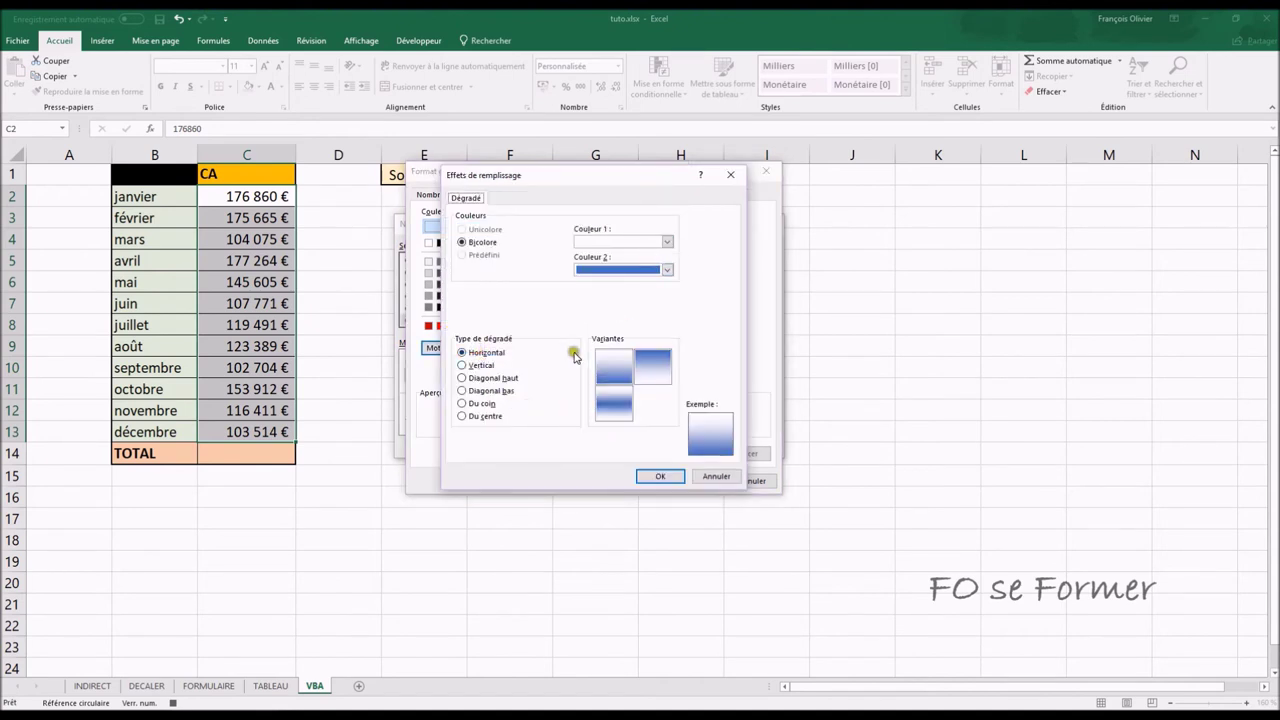
left_click(480, 365)
left_click(652, 366)
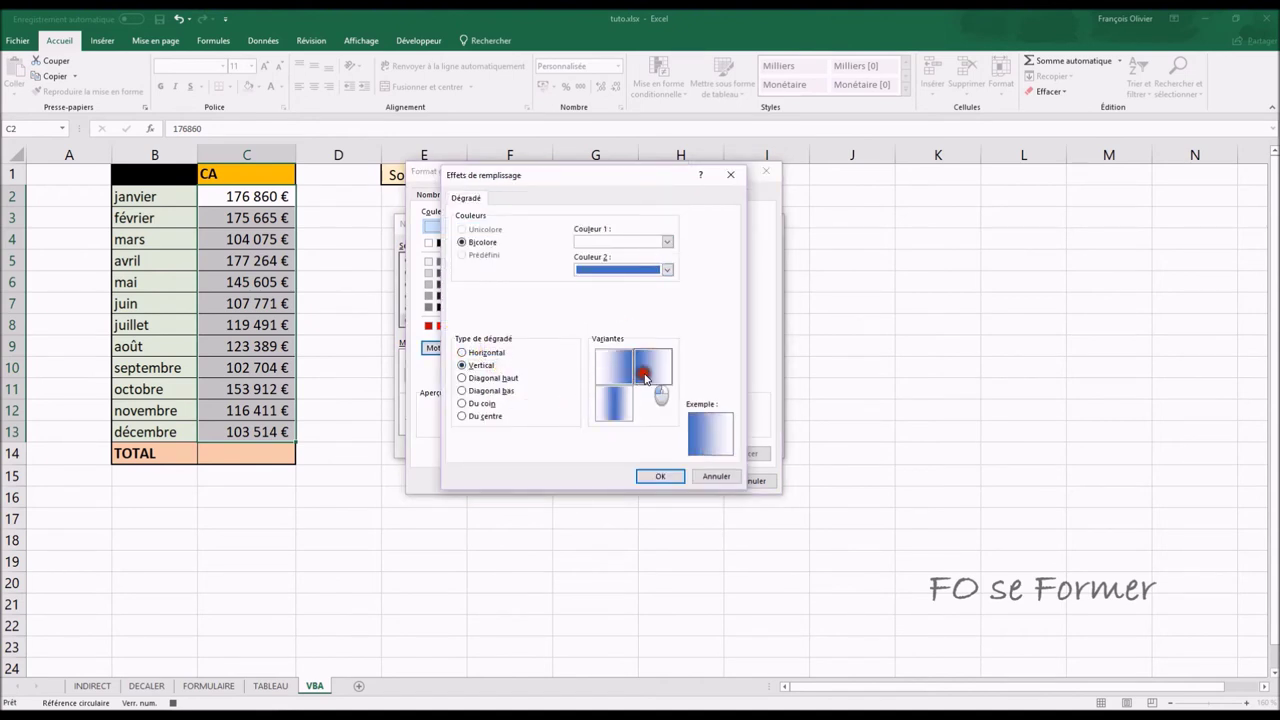
left_click(667, 242)
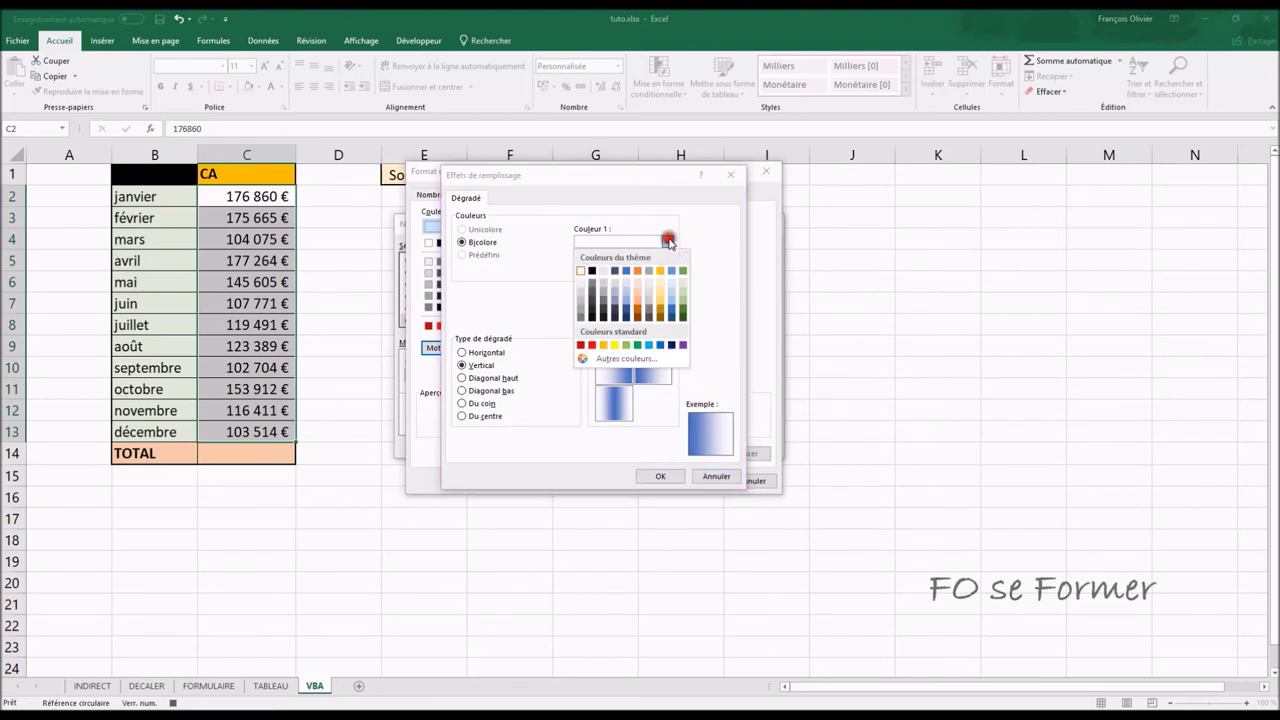
left_click(685, 296)
left_click(660, 476)
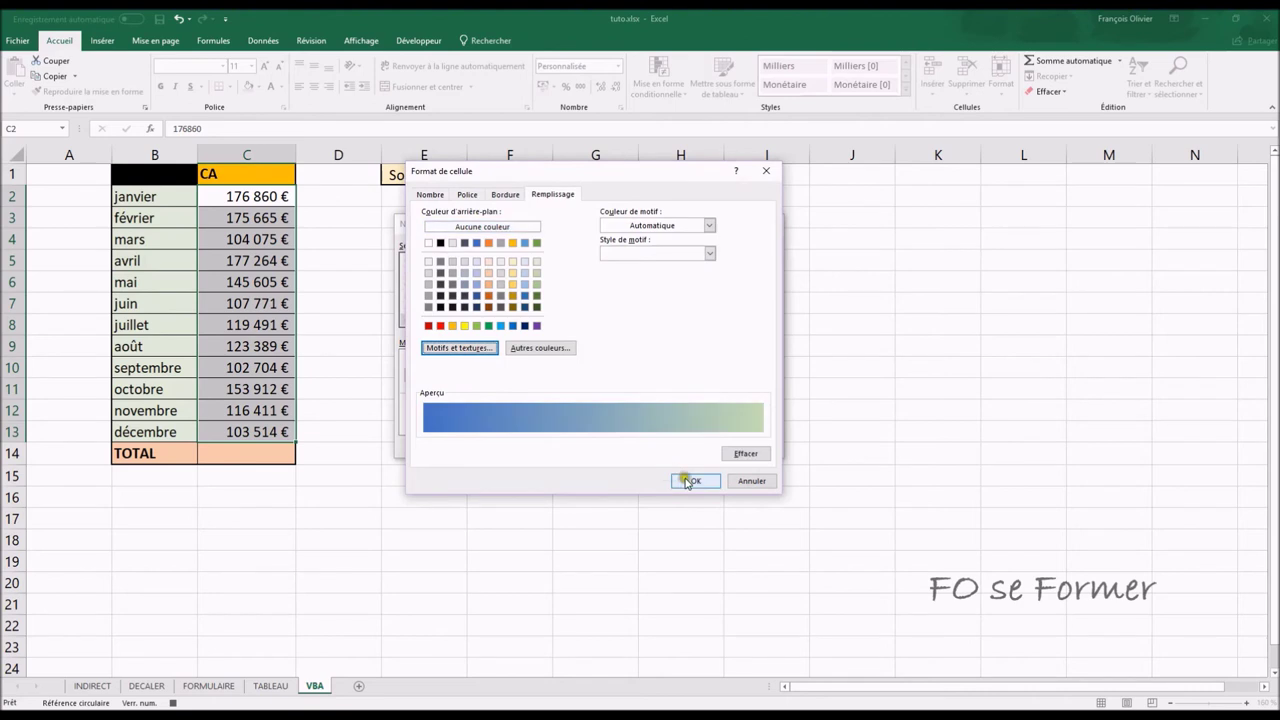
left_click(689, 482)
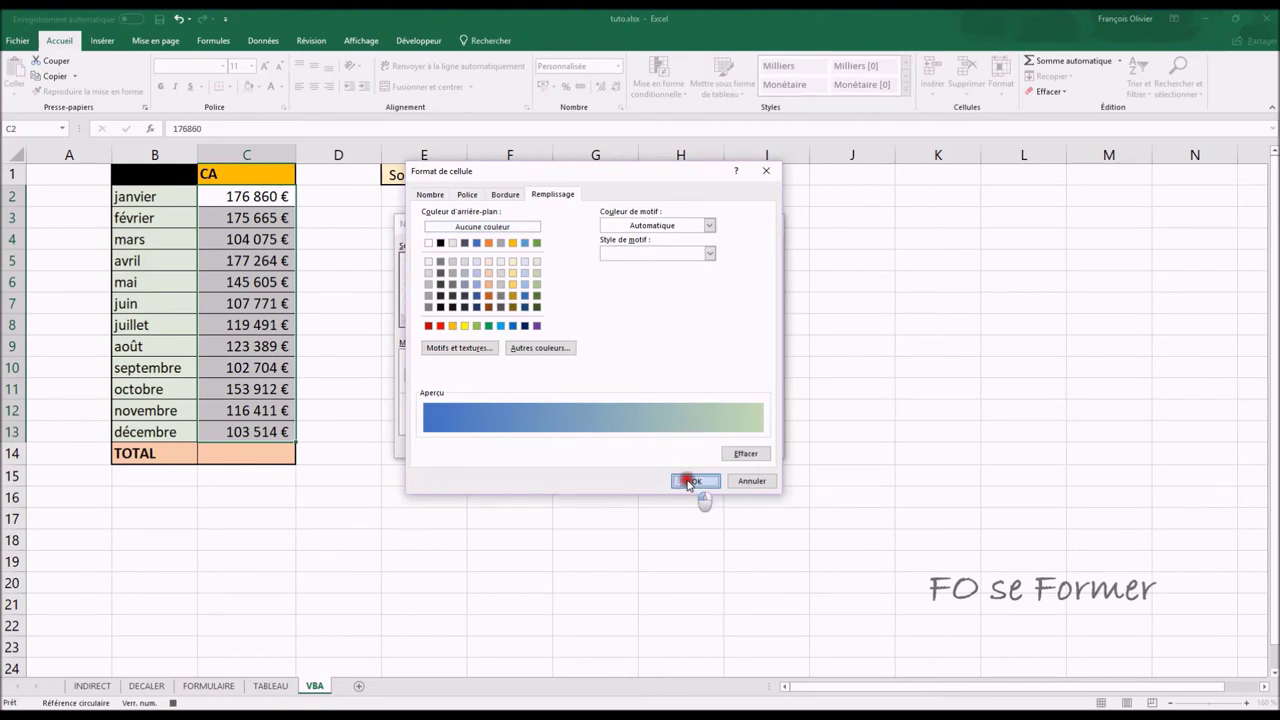
left_click(694, 447)
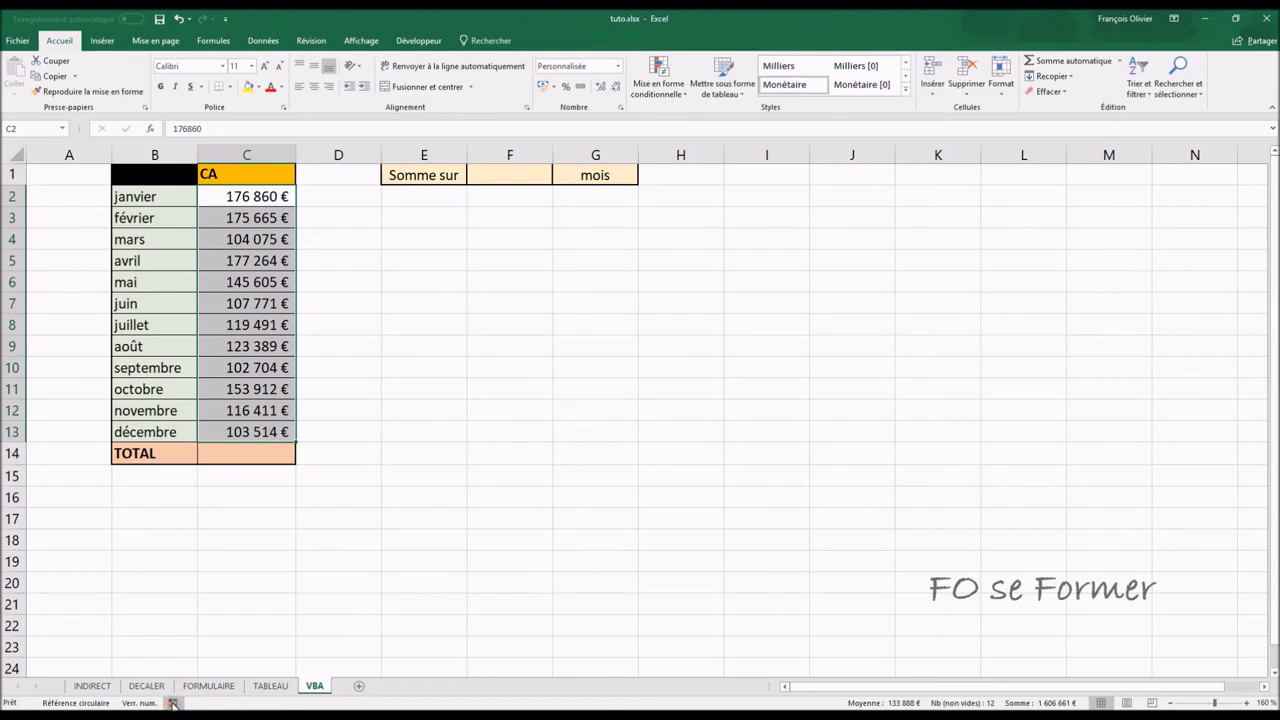
- Enter 12 in F1 as a test, then clear F1 again
left_click(511, 181)
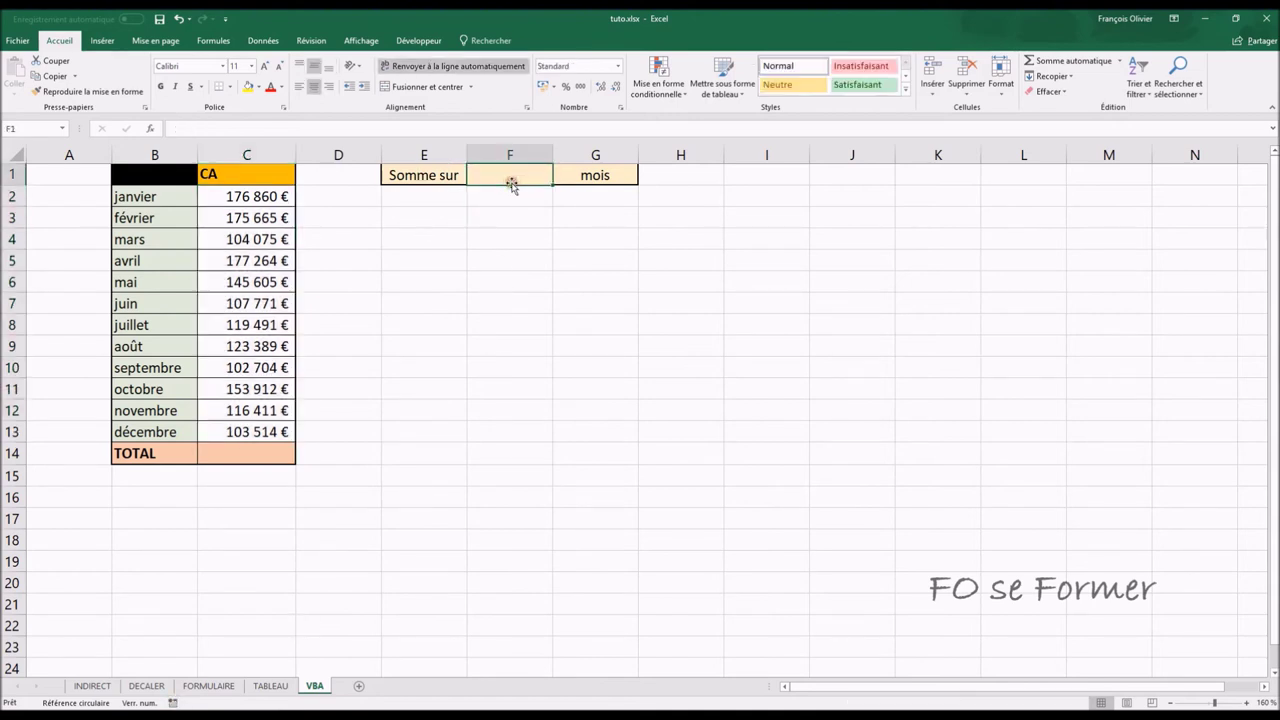
type("12")
key("Return")
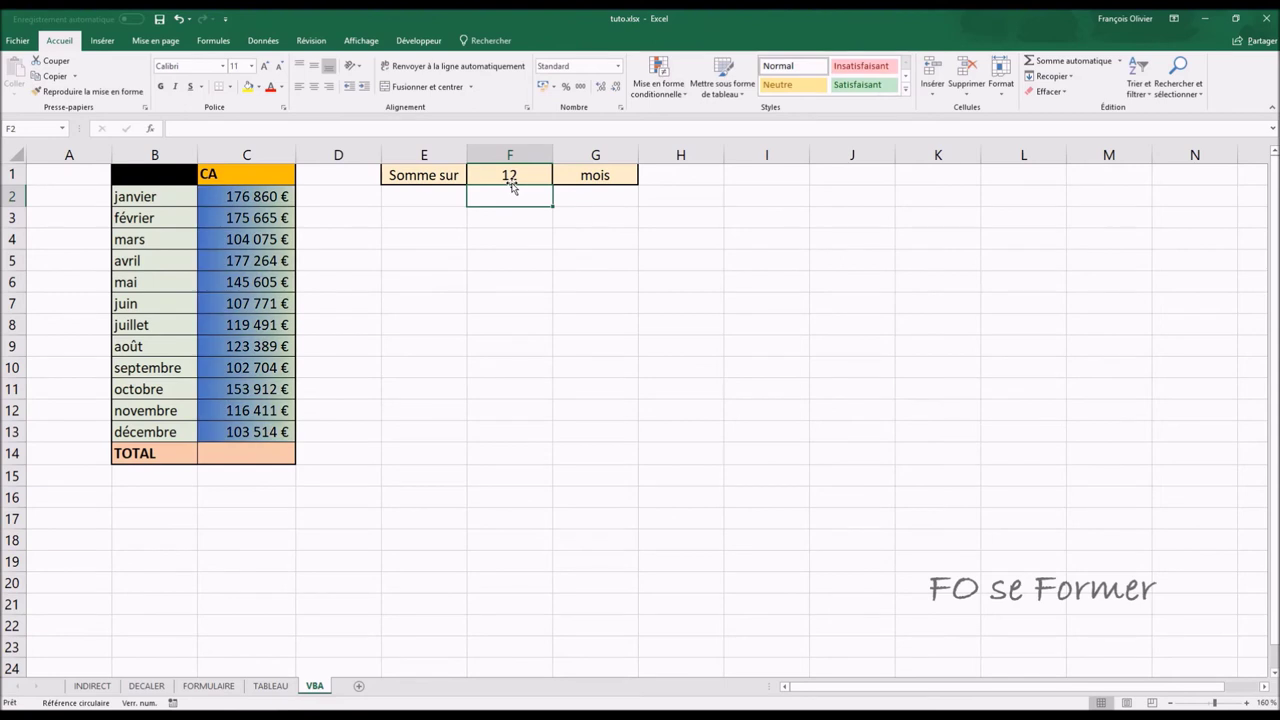
left_click(512, 178)
key("Delete")
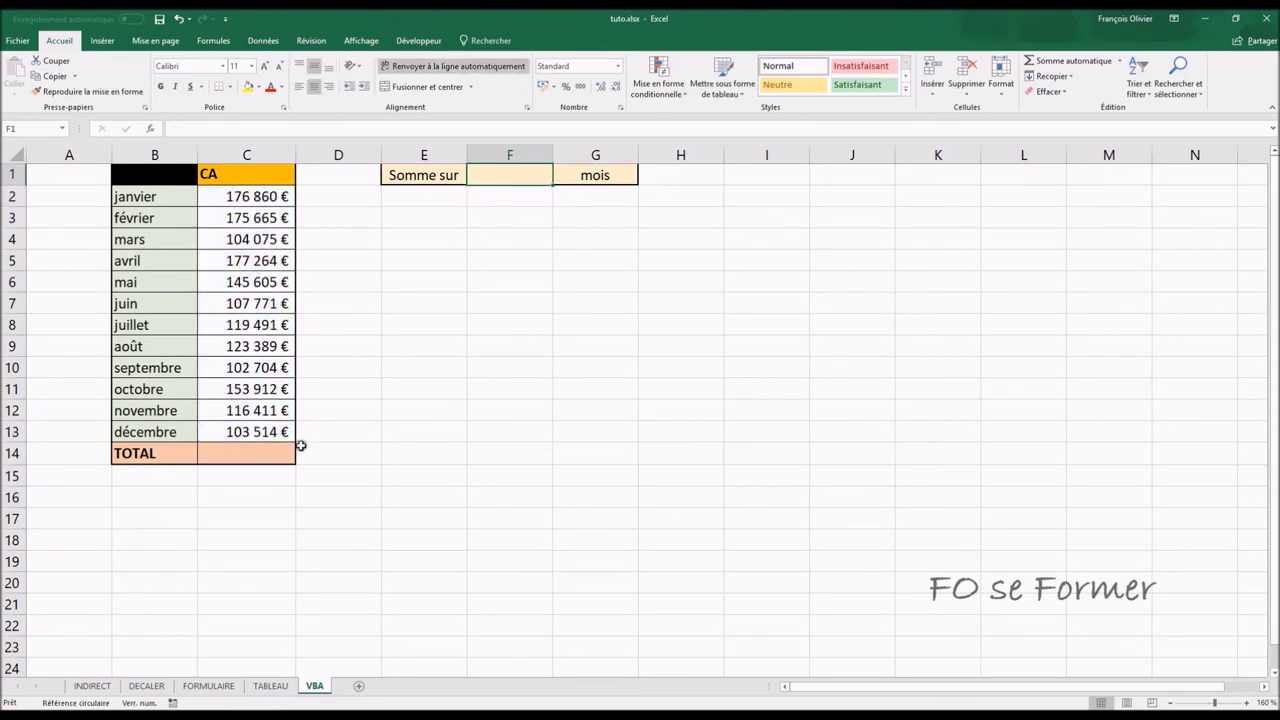
- Copy the SOMME(INDIRECT) total formula from the INDIRECT sheet's C14 into C14 on the VBA sheet
left_click(279, 455)
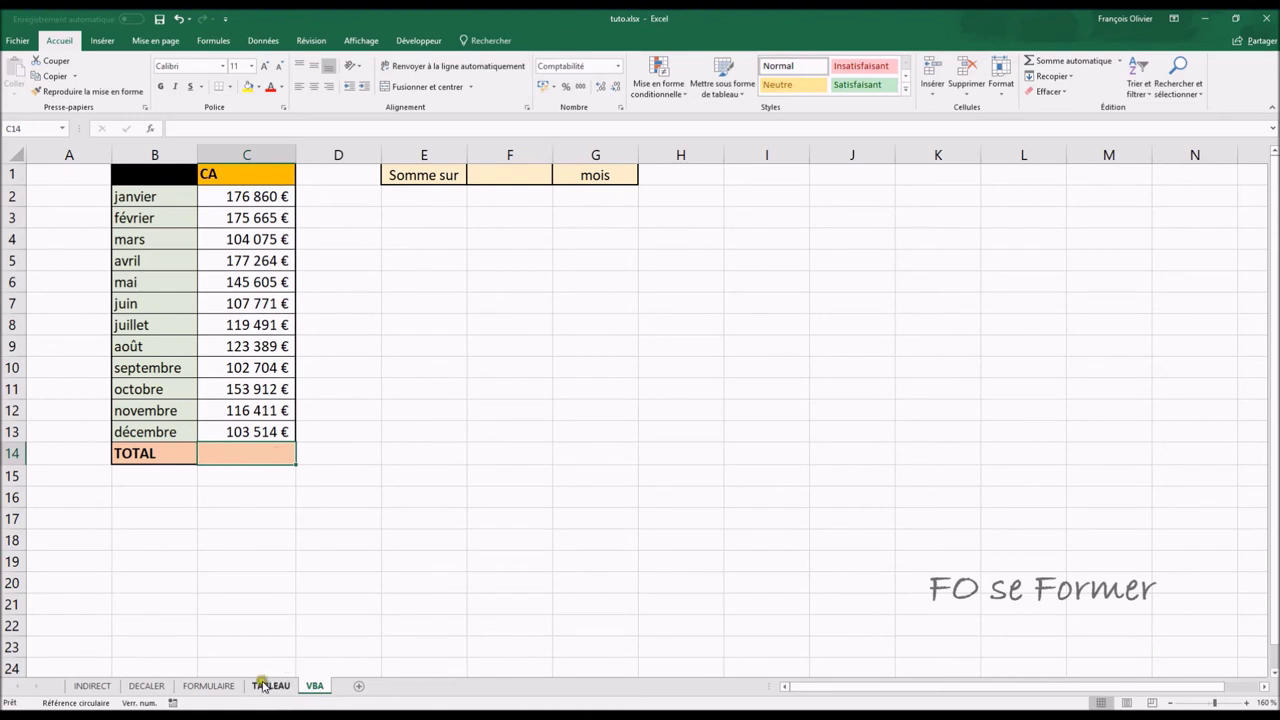
left_click(100, 686)
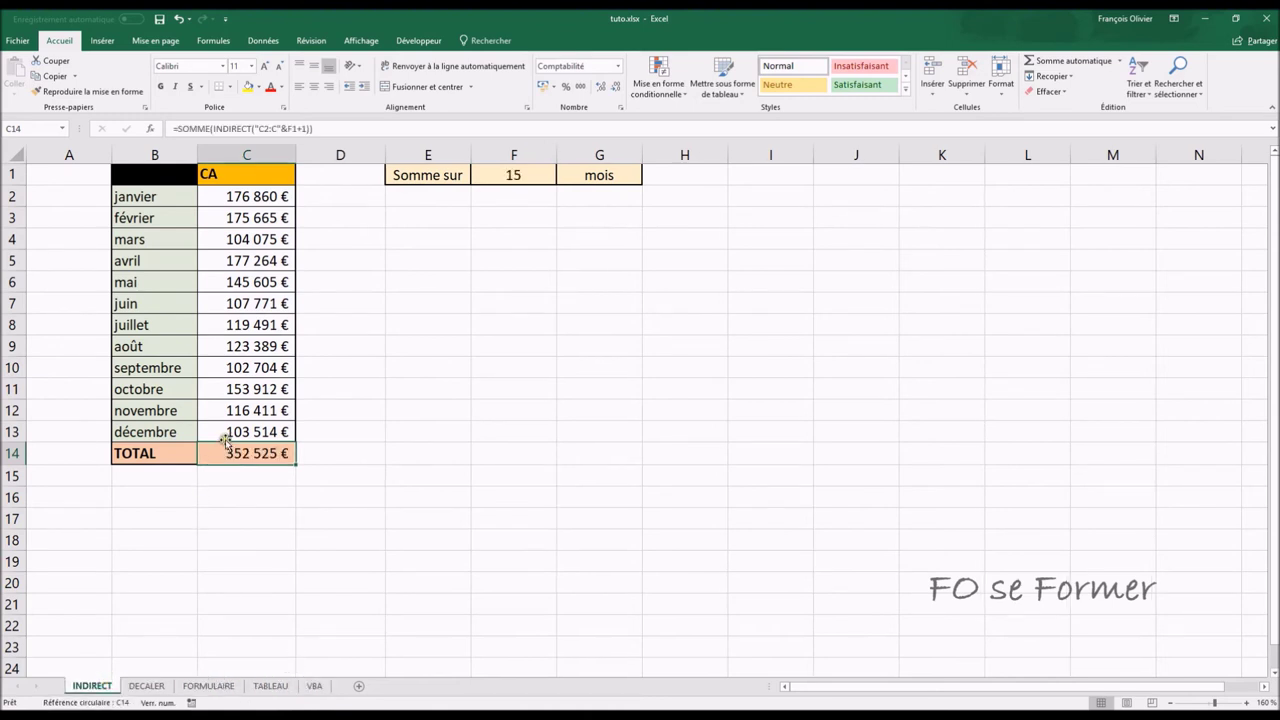
left_click(315, 128)
key("End")
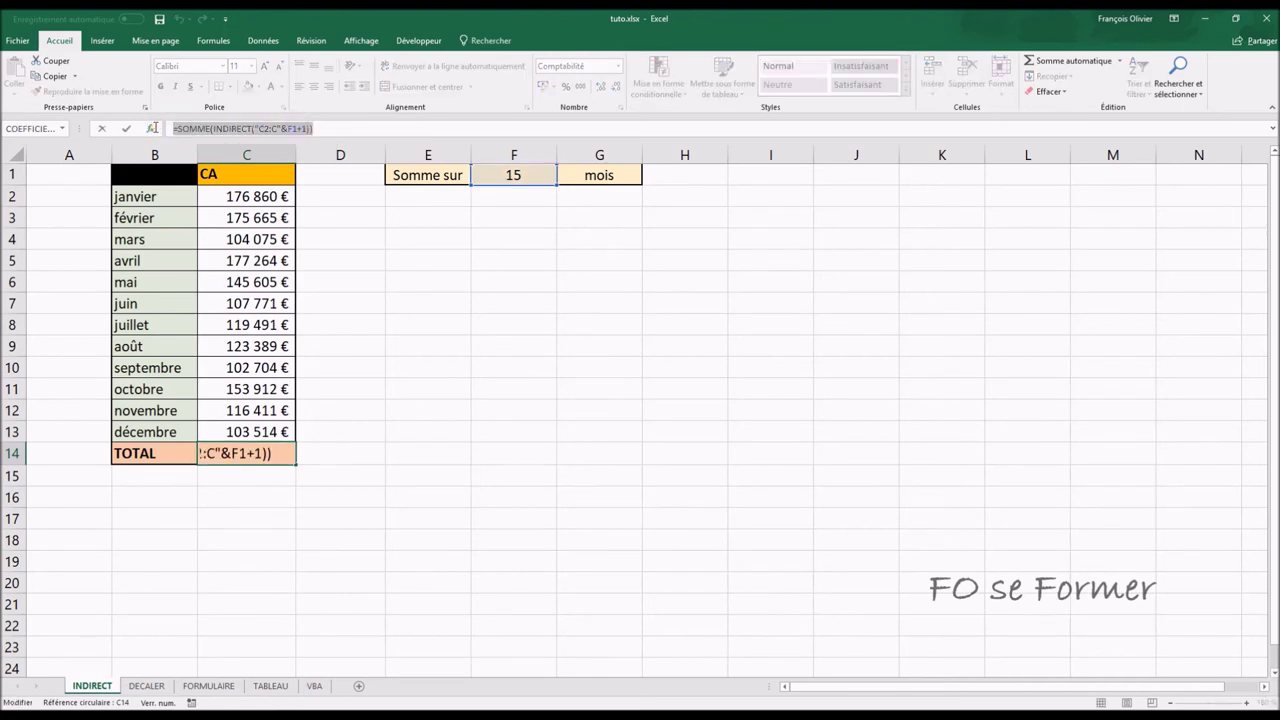
key("Escape")
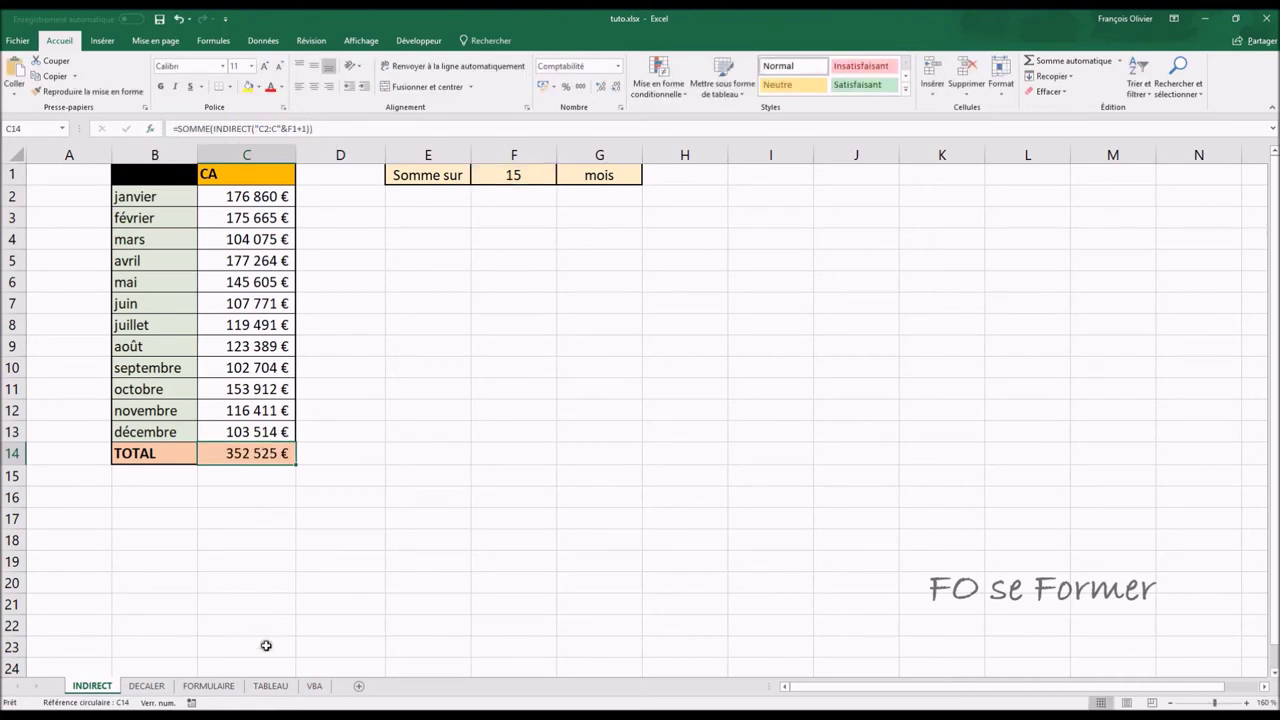
left_click(314, 686)
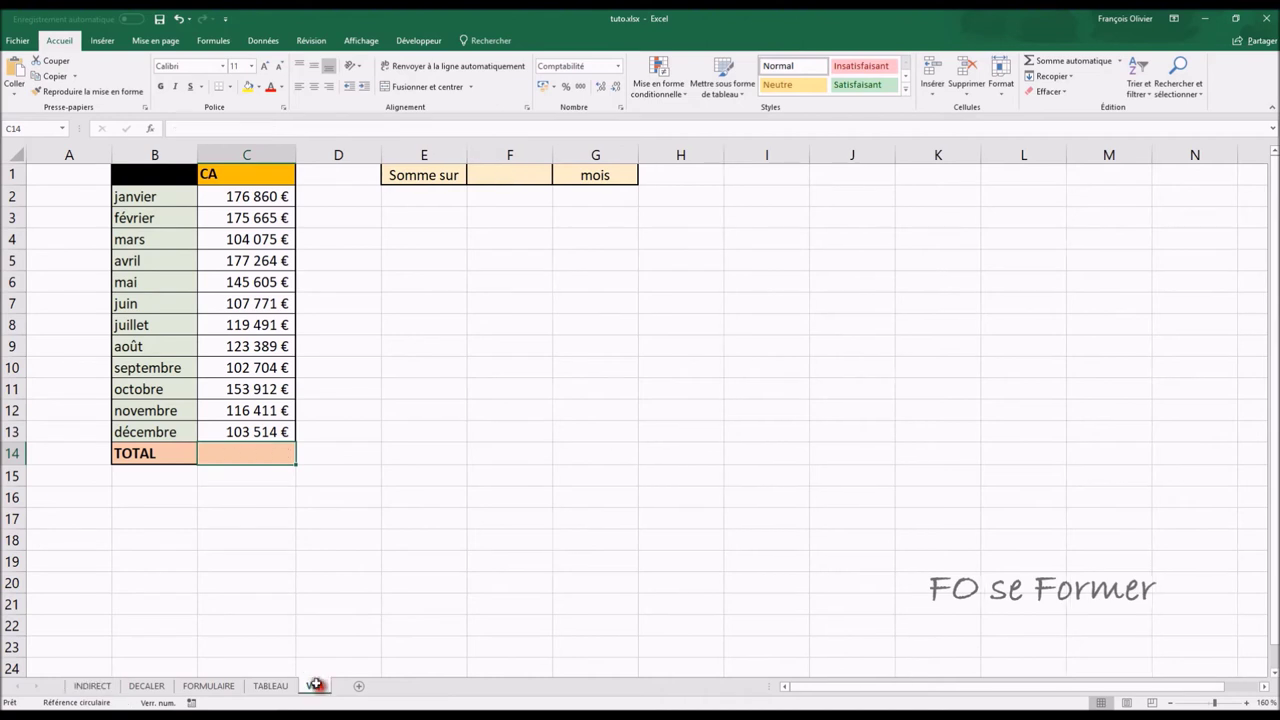
left_click(274, 131)
type("=SOMME(INDIRECT(\"C2:C\"&F1+1))")
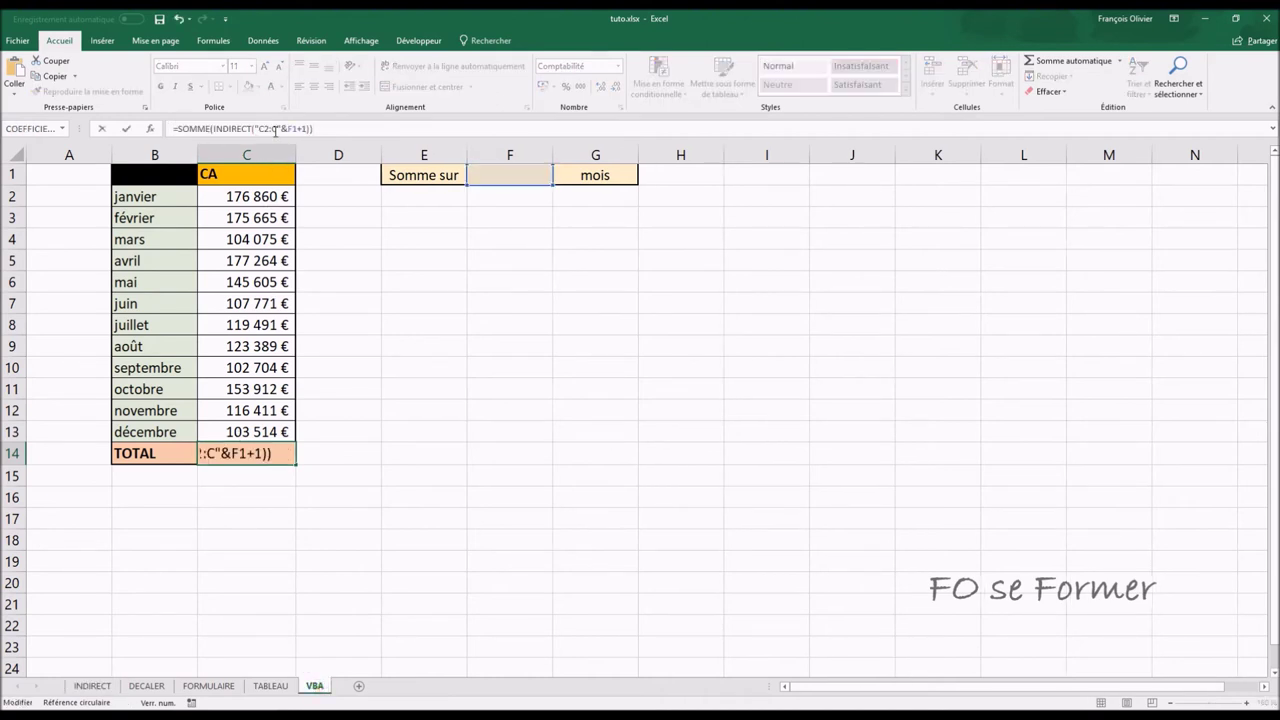
key("Return")
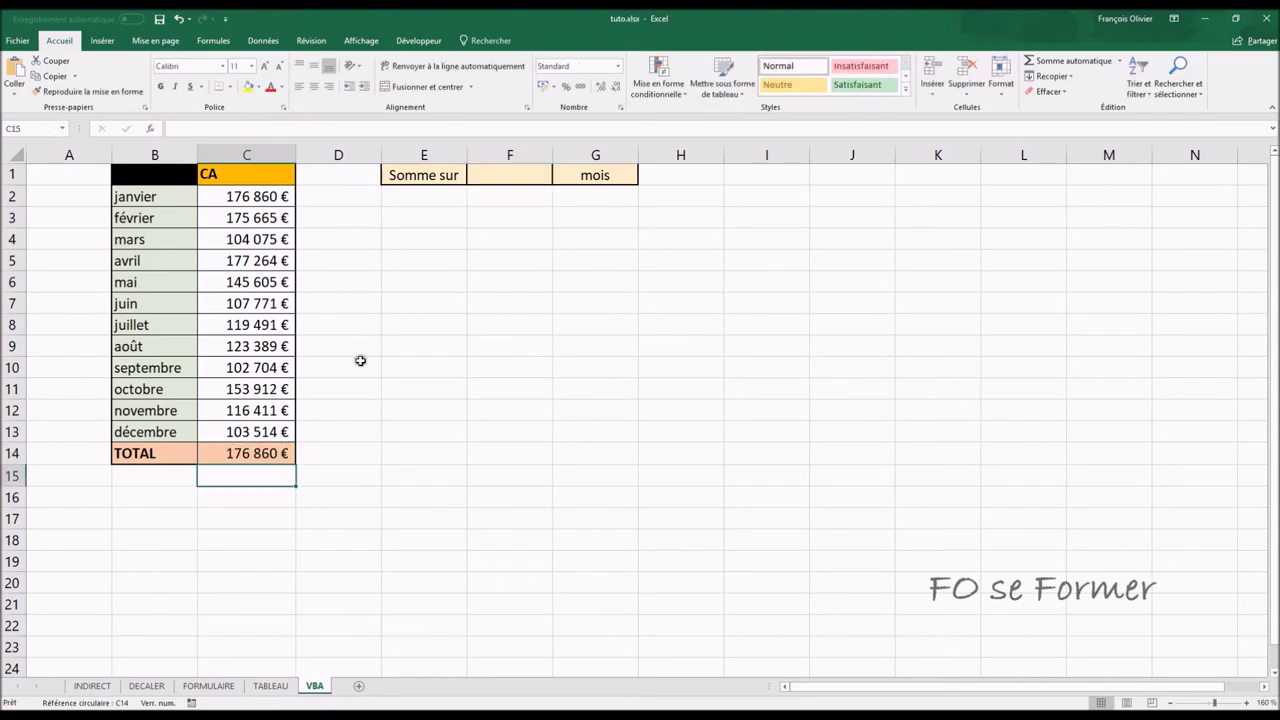
- Set the month count in F1 to 12 so TOTAL reads 1 606 661 €
left_click(536, 176)
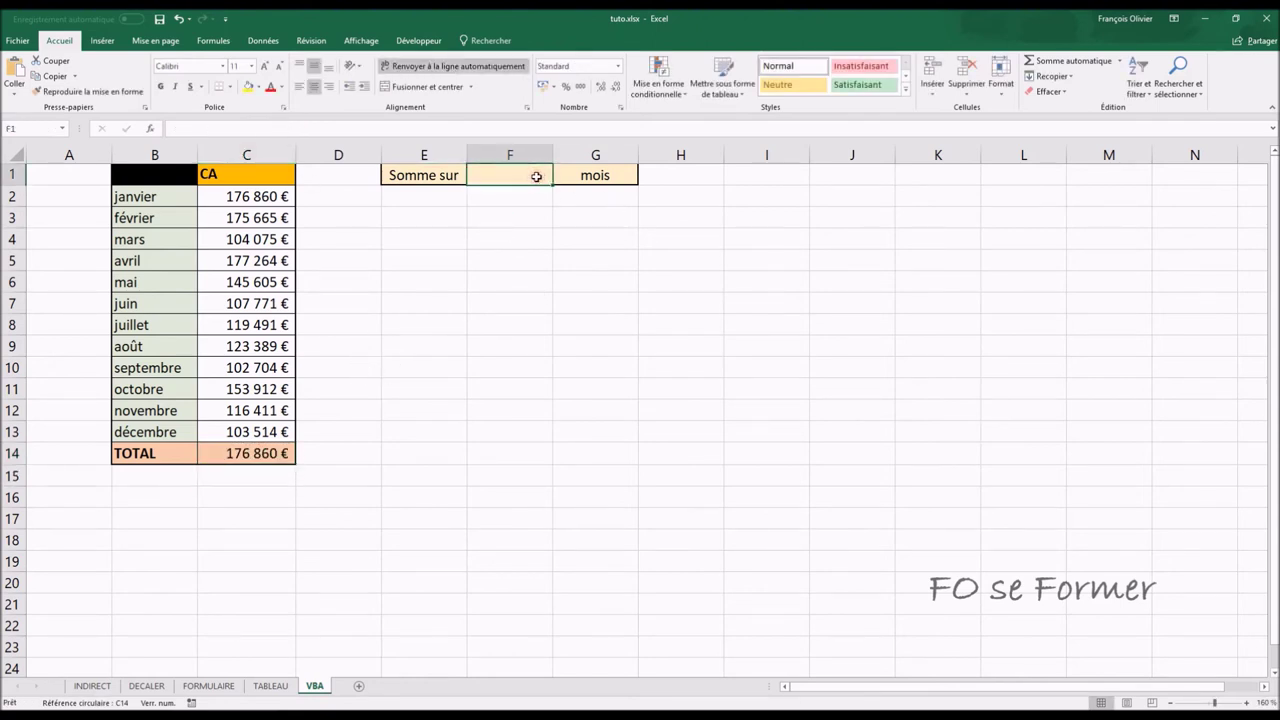
type("12")
key("Return")
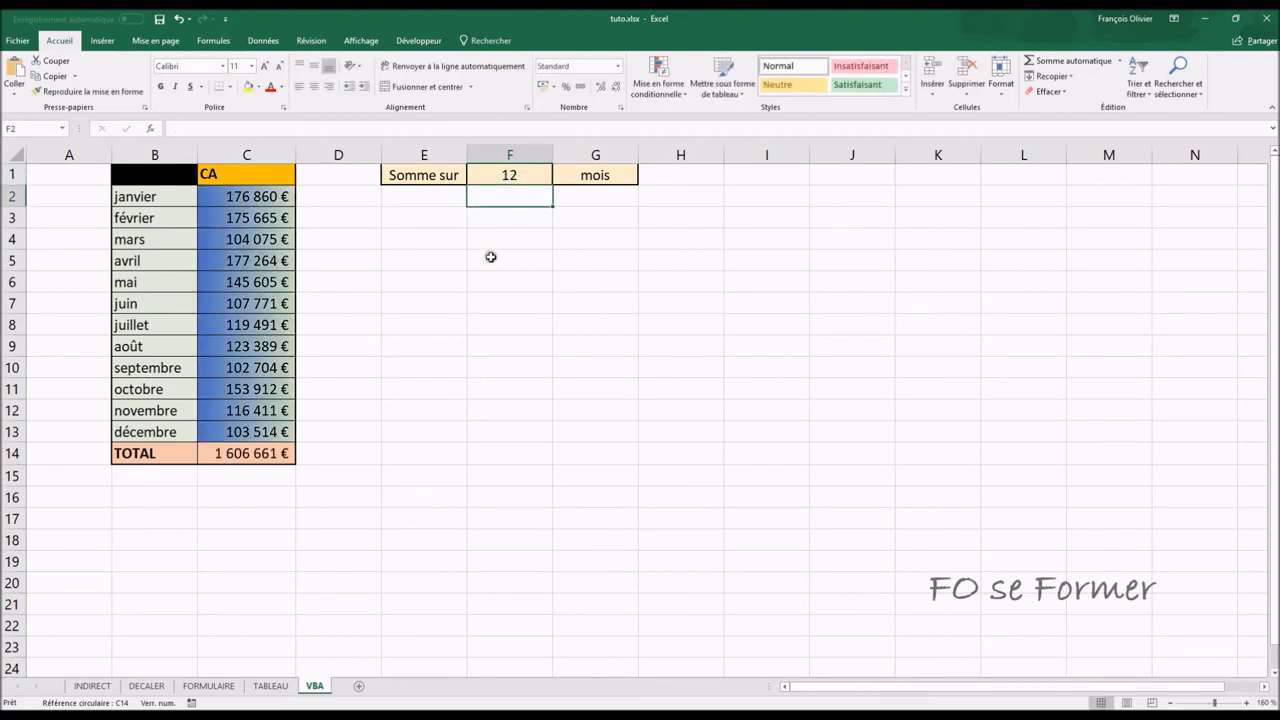
- Open Module1 in the Visual Basic editor to view the MFC macro applying =$F$1=12 to C2:C13
left_click(408, 40)
left_click(18, 66)
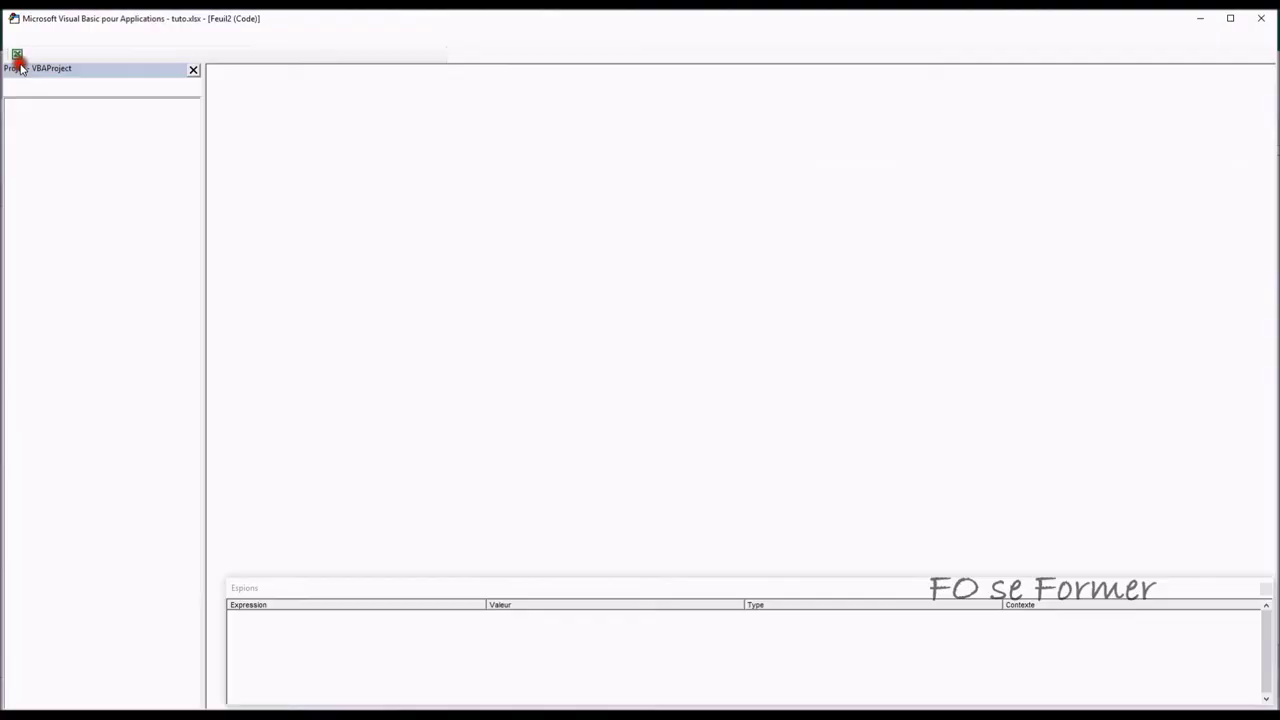
left_click(24, 232)
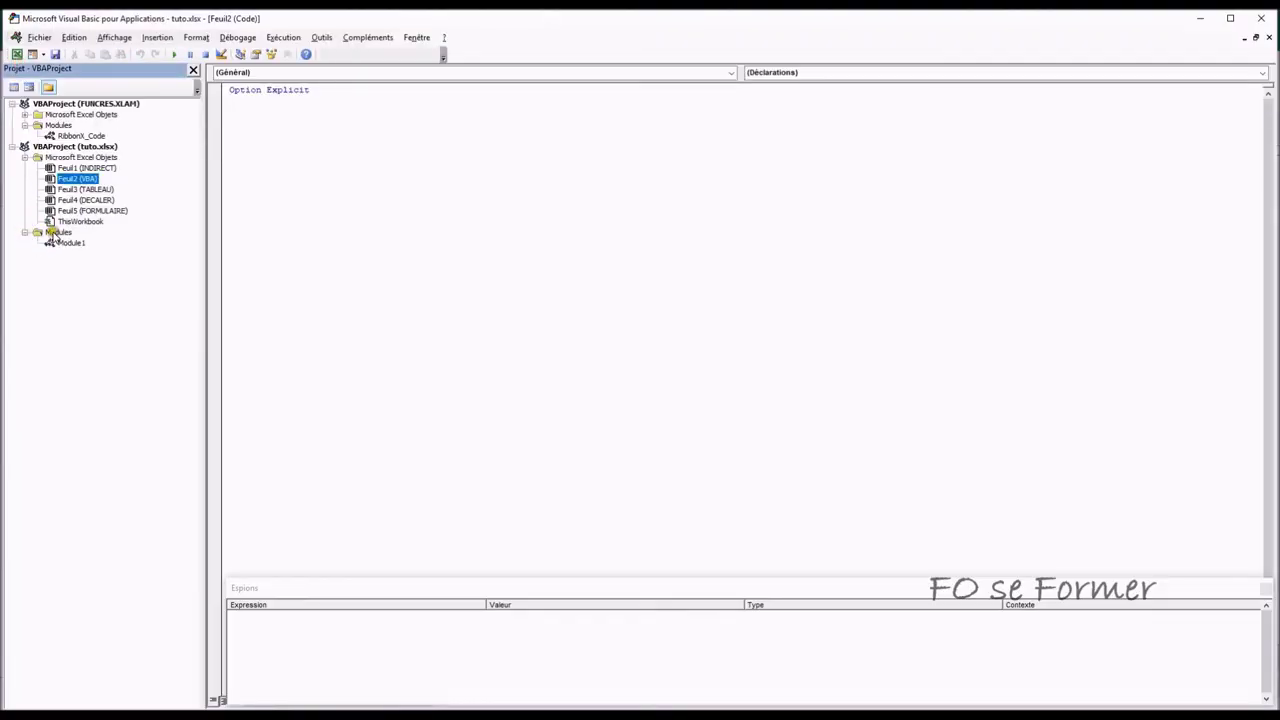
left_click(68, 243)
double_click(68, 244)
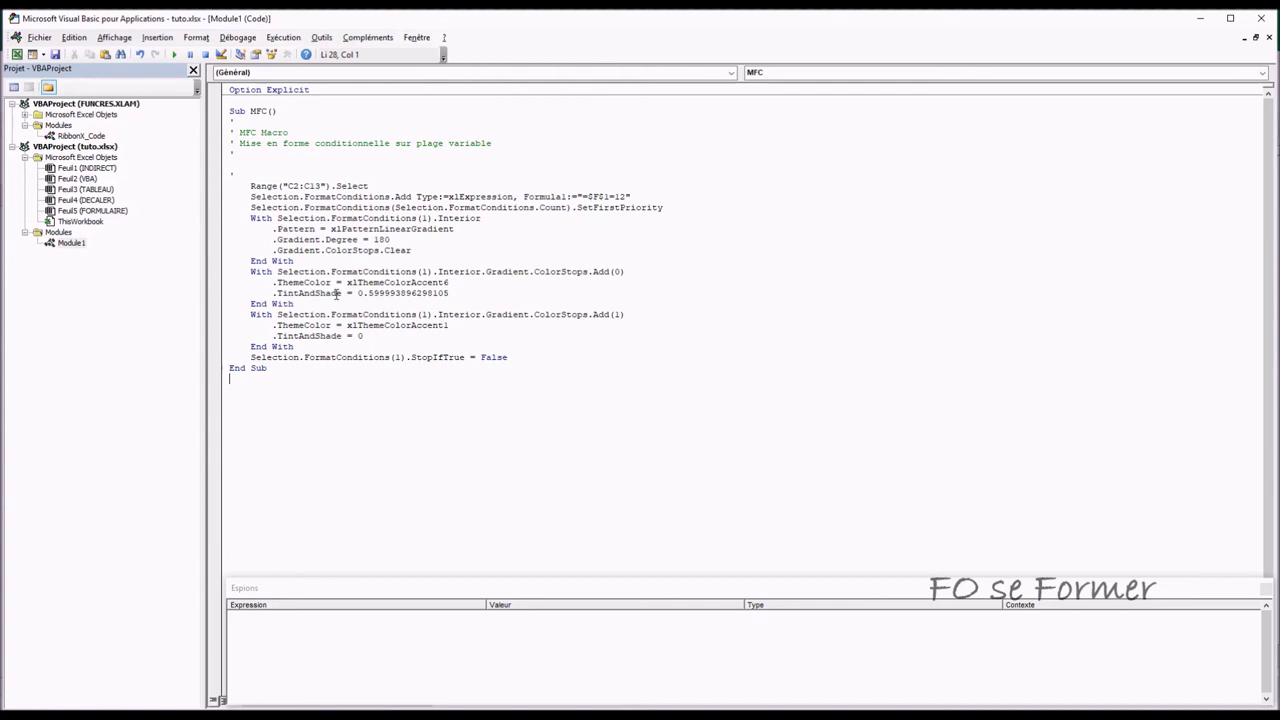
left_click(249, 170)
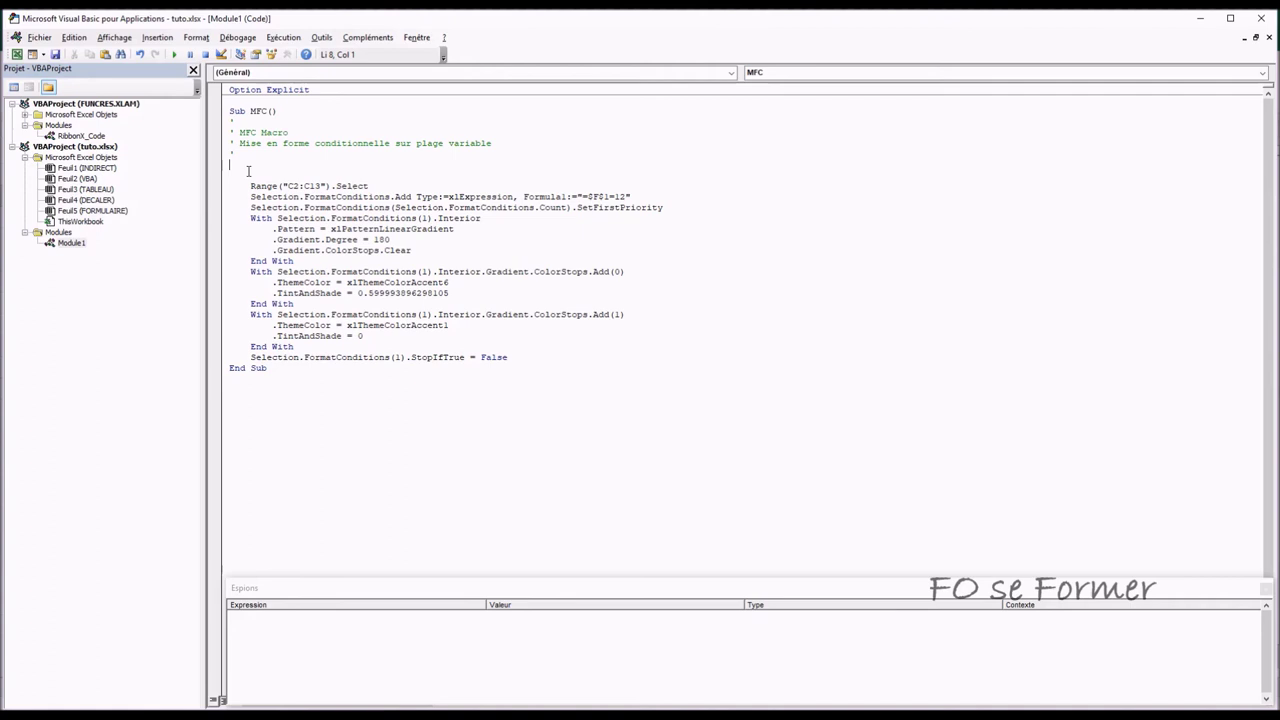
- Declare 'Dim DernLigne As Byte' above the Range line
type("DernLigne")
key("Left")
key("Left")
key("Left")
key("Home")
type("Dim ")
type("as")
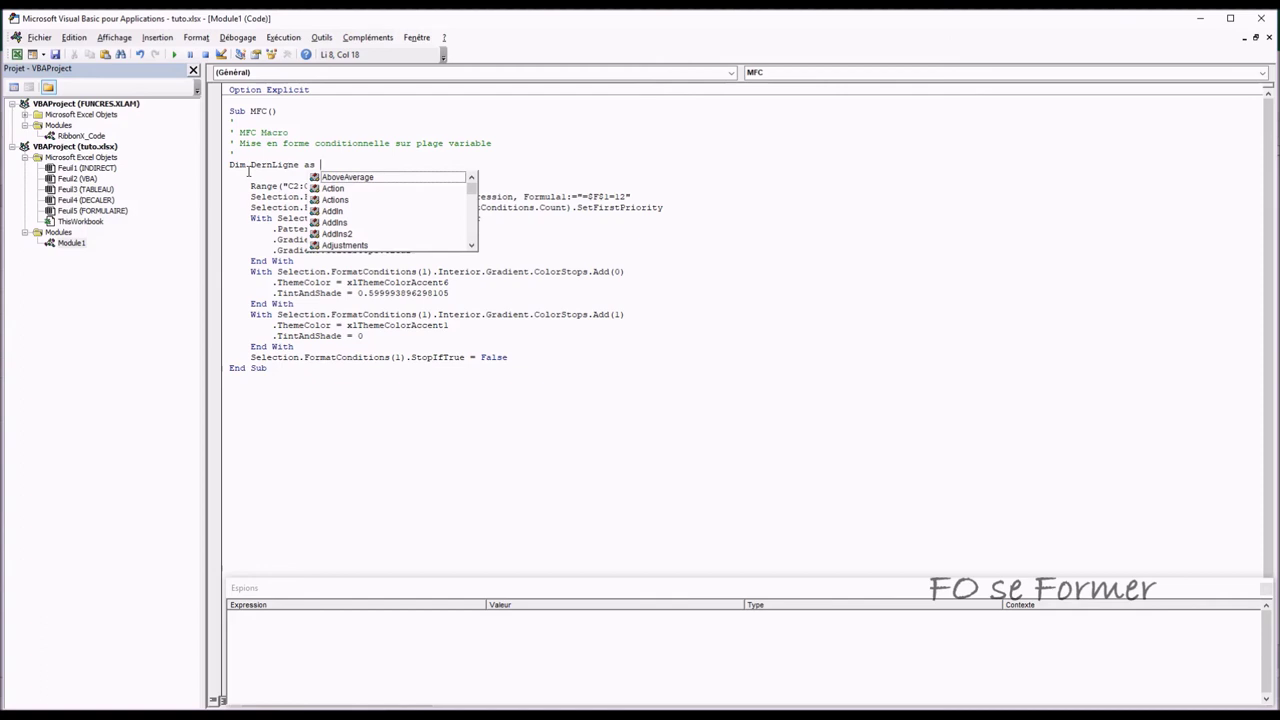
type("Byte")
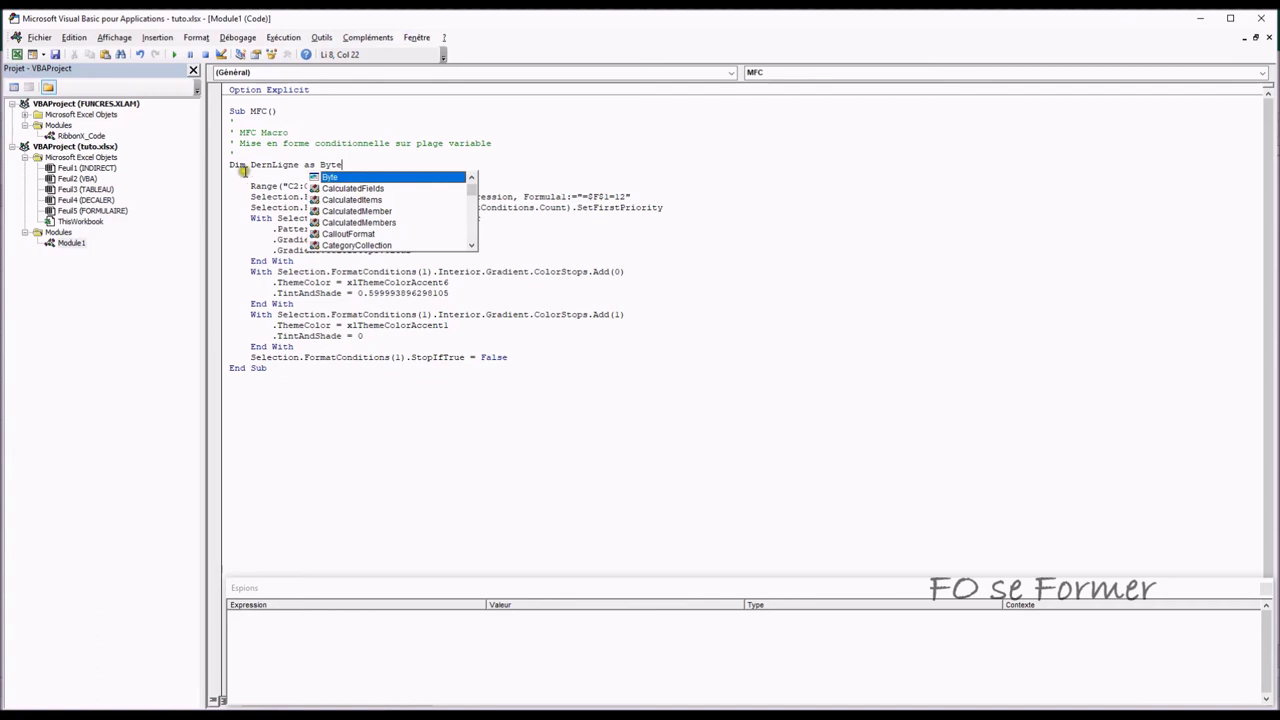
left_click(336, 182)
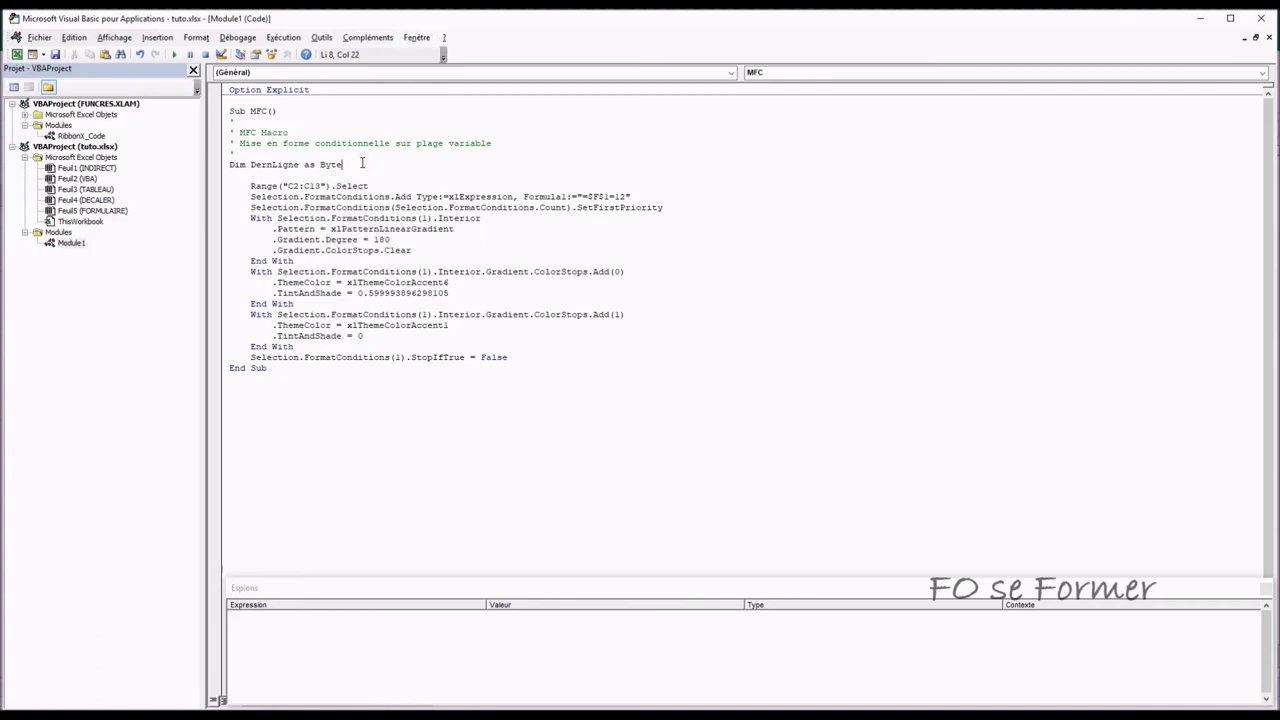
- Add the assignment DernLigne = Cells(1, 6) and return to Excel
key("Return")
key("Return")
type("DernLigne =")
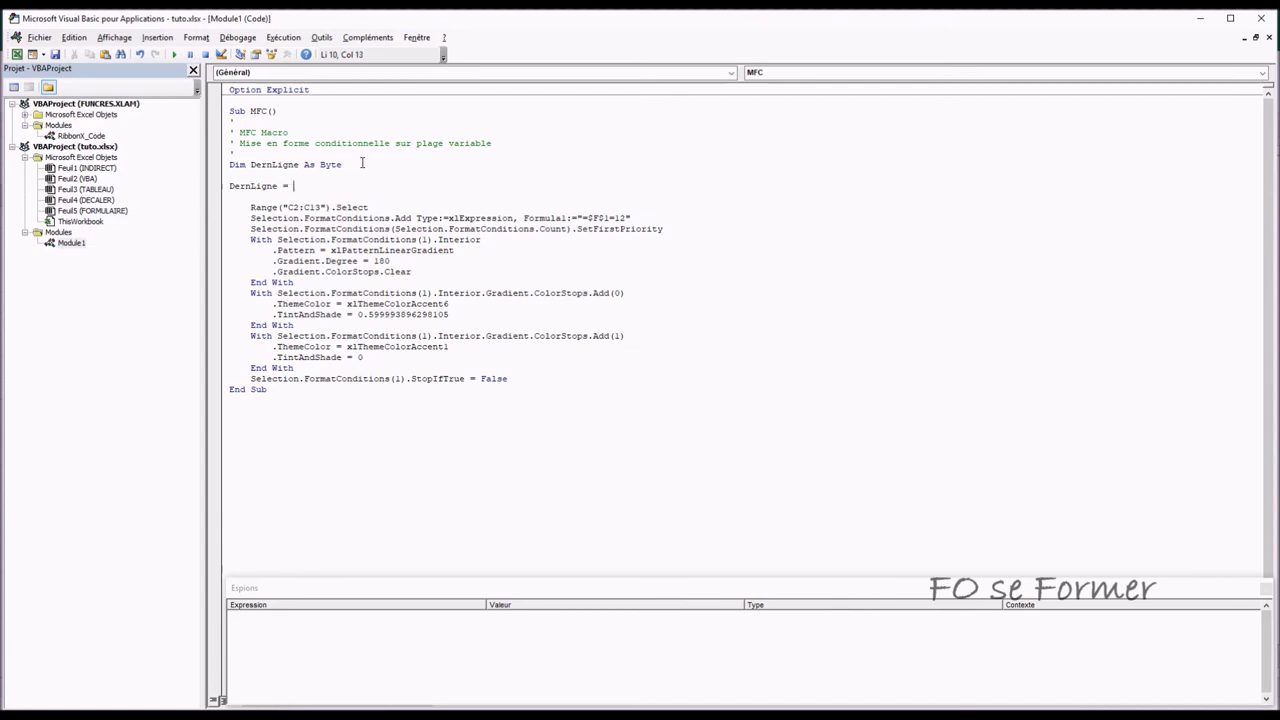
type("Cells")
type(" (")
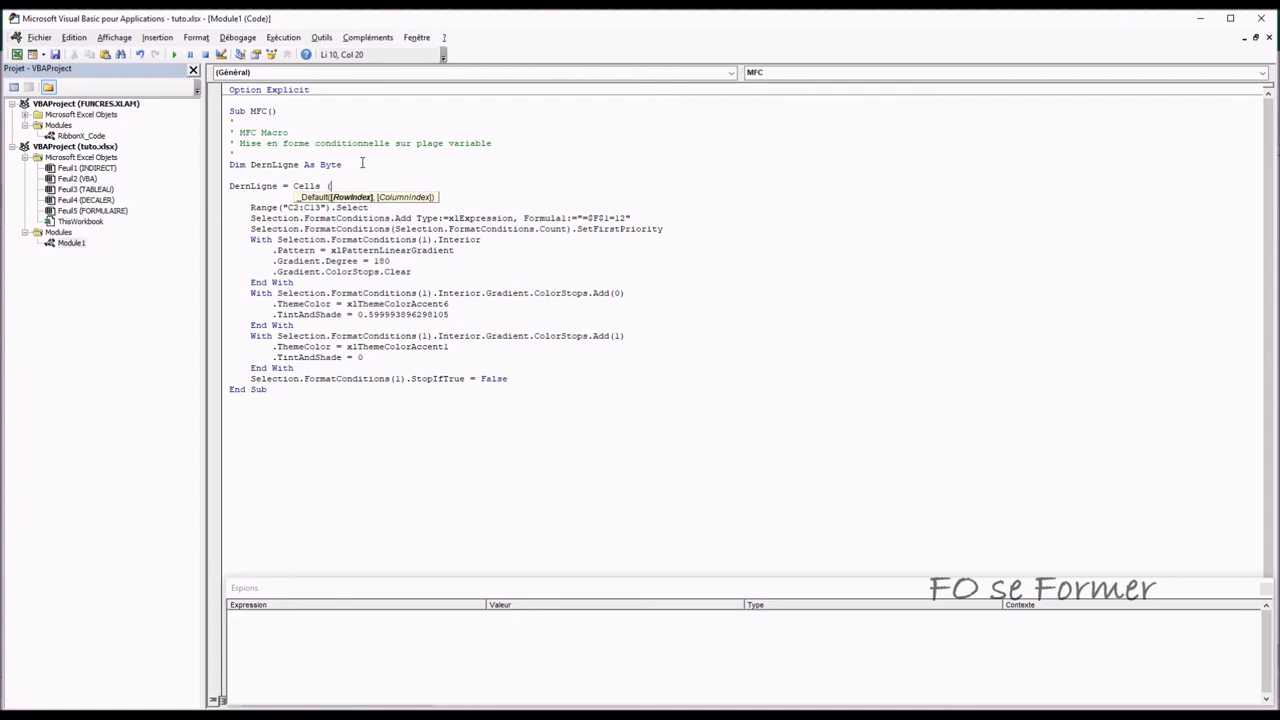
type("1")
type(",6)")
key("Return")
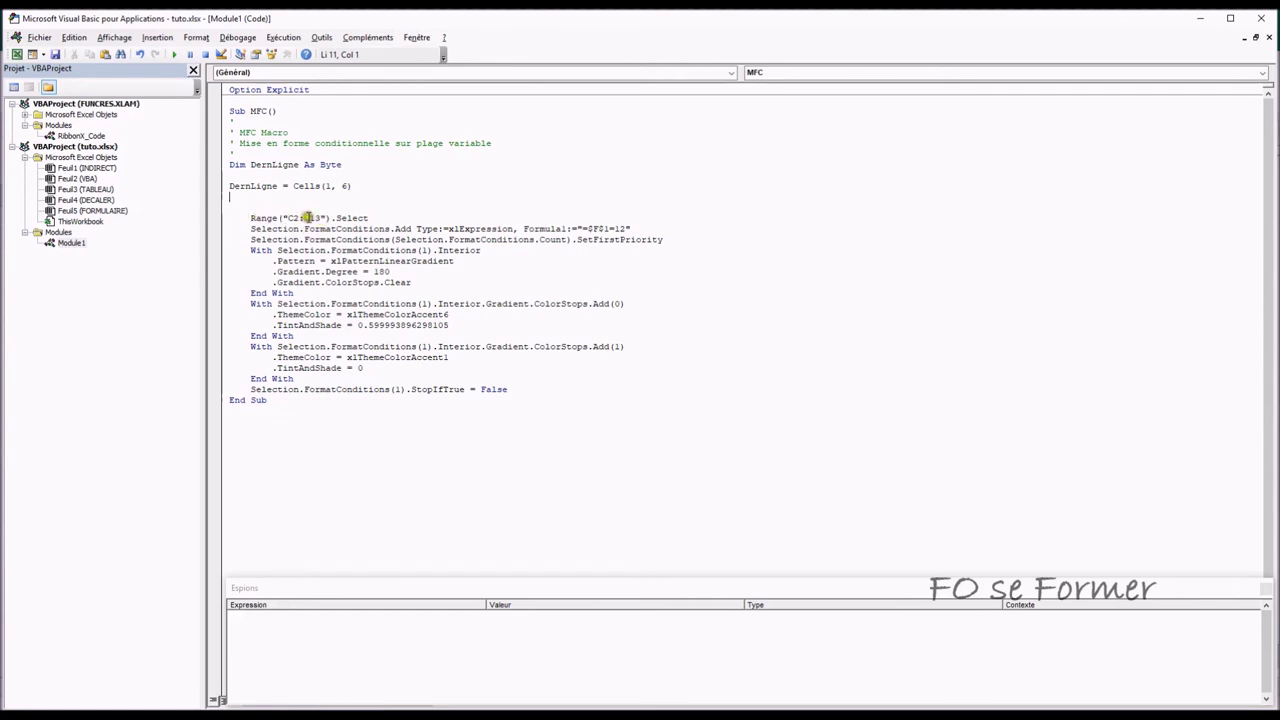
key("alt+F11")
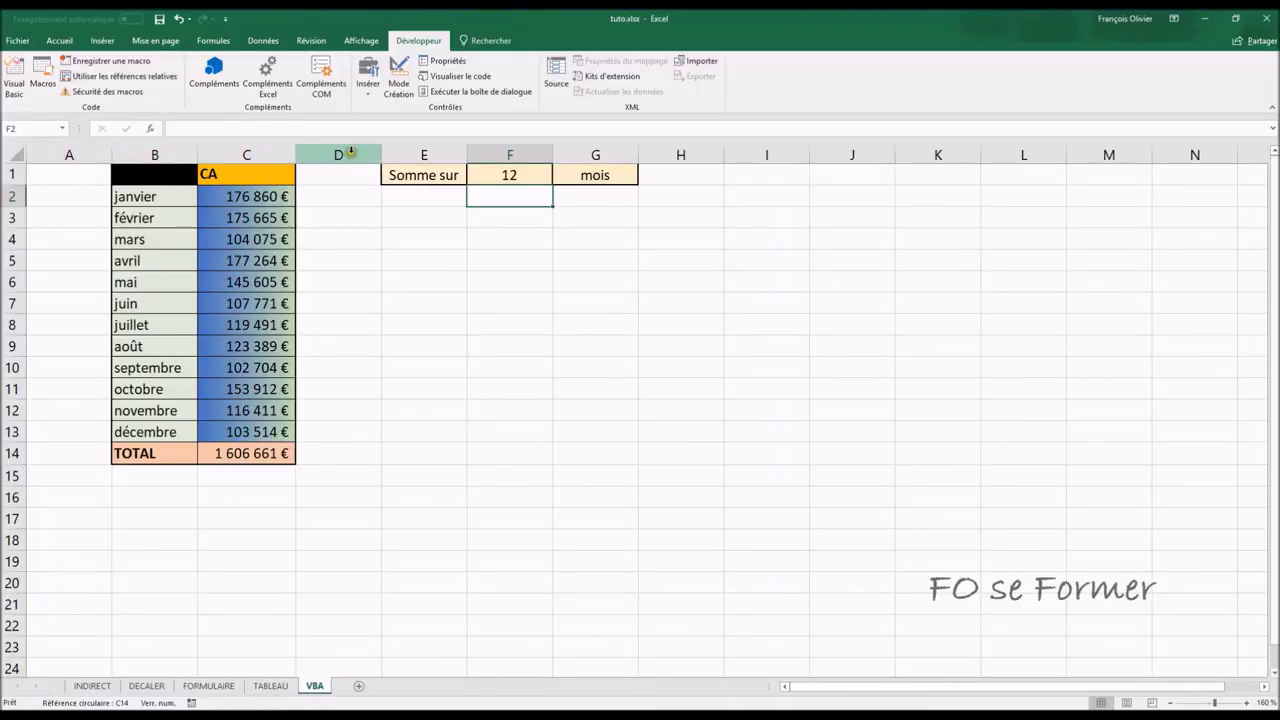
- Check that cell F1 holds 12, then go back to the macro code
left_click(508, 172)
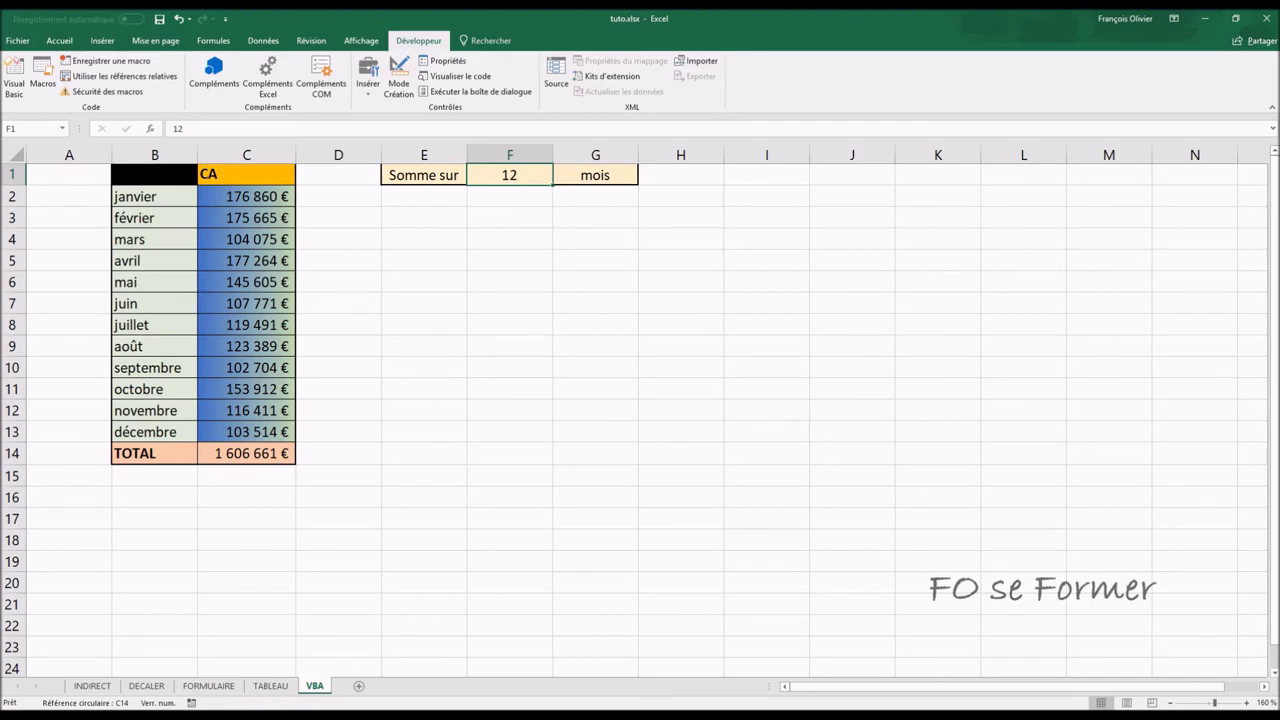
key("alt+F11")
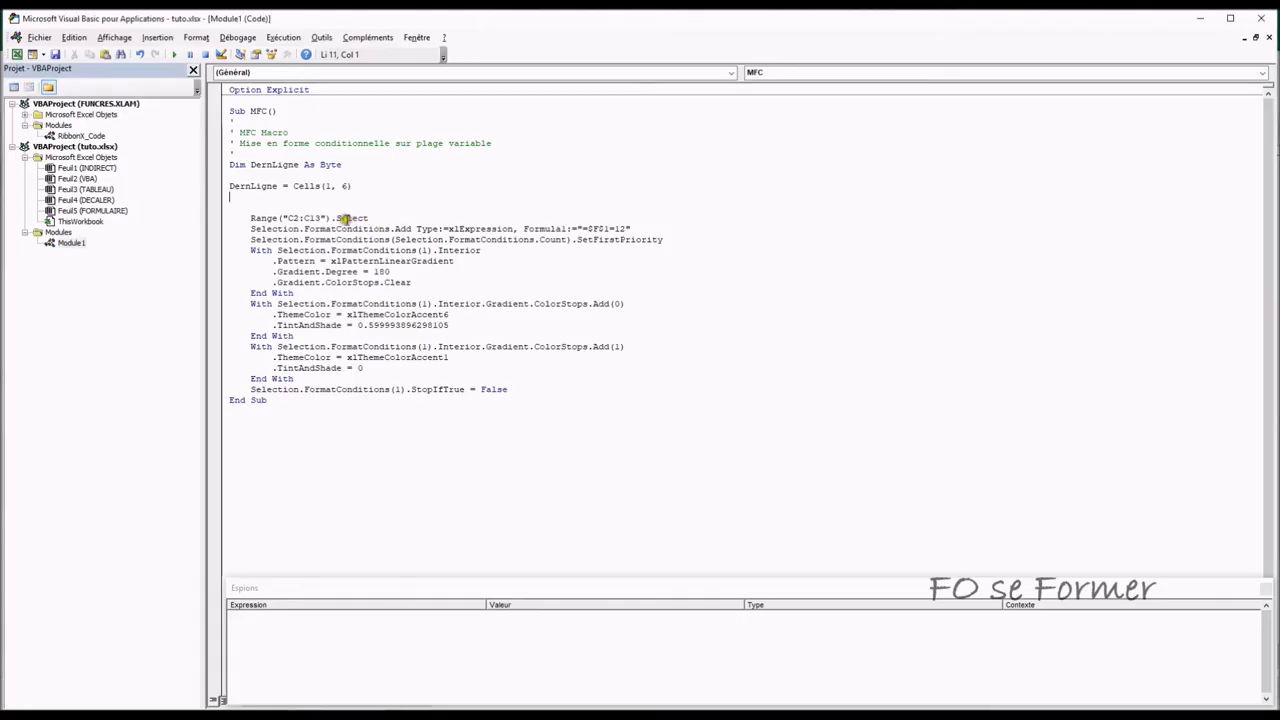
- Change the range end from C13 to Range("C2:C" & DernLigne +1)
left_click(328, 217)
key("BackSpace")
key("BackSpace")
left_click(313, 218)
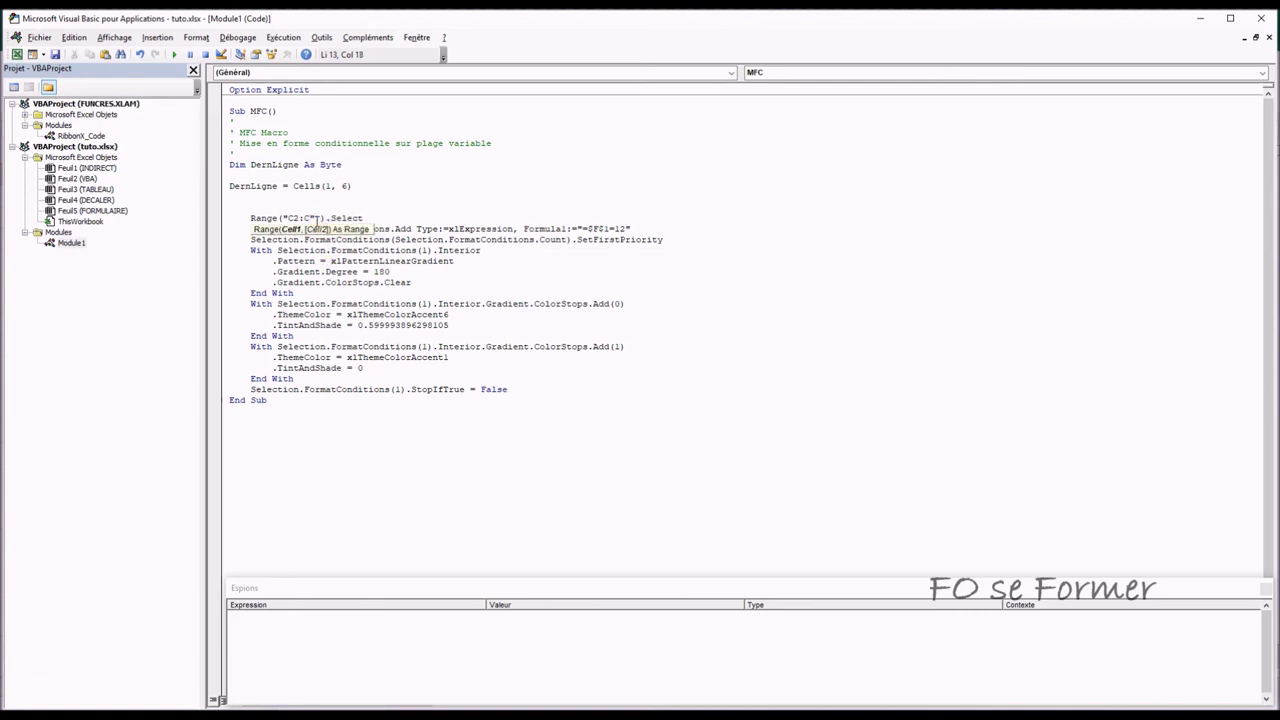
type("&")
type(" Derni")
key("BackSpace")
type("Ligne")
type(" +1")
left_click(208, 702)
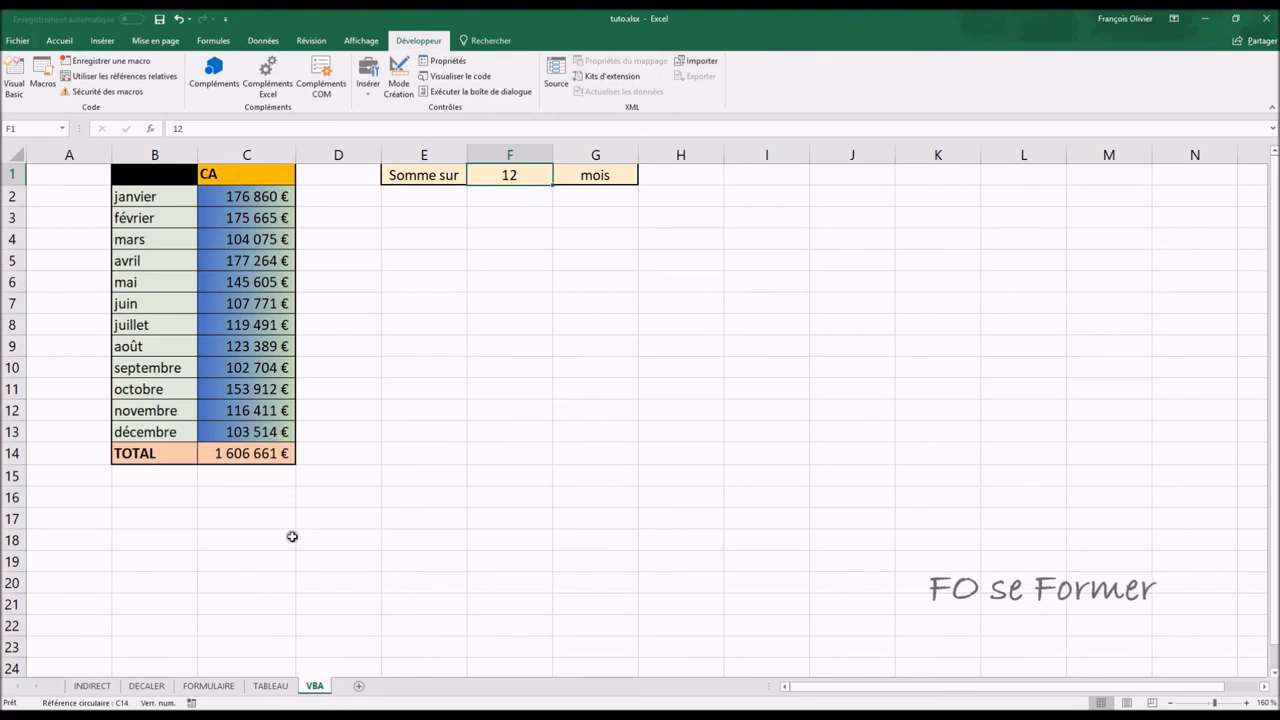
- Look over the CA table in Excel and return to the MFC code
left_click(336, 707)
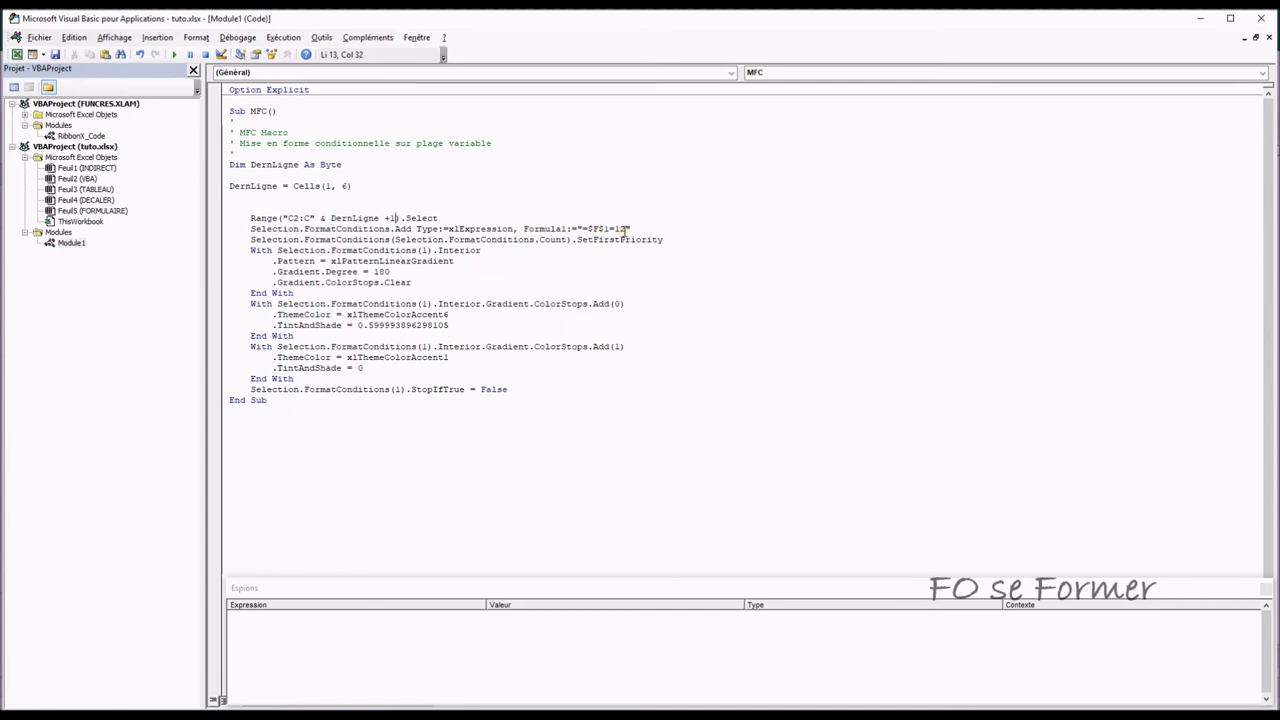
- Replace the =$F$1=12 condition formula with DernLign
left_click(630, 229)
key("BackSpace")
key("BackSpace")
key("BackSpace")
key("BackSpace")
key("BackSpace")
key("BackSpace")
key("BackSpace")
key("BackSpace")
key("BackSpace")
key("BackSpace")
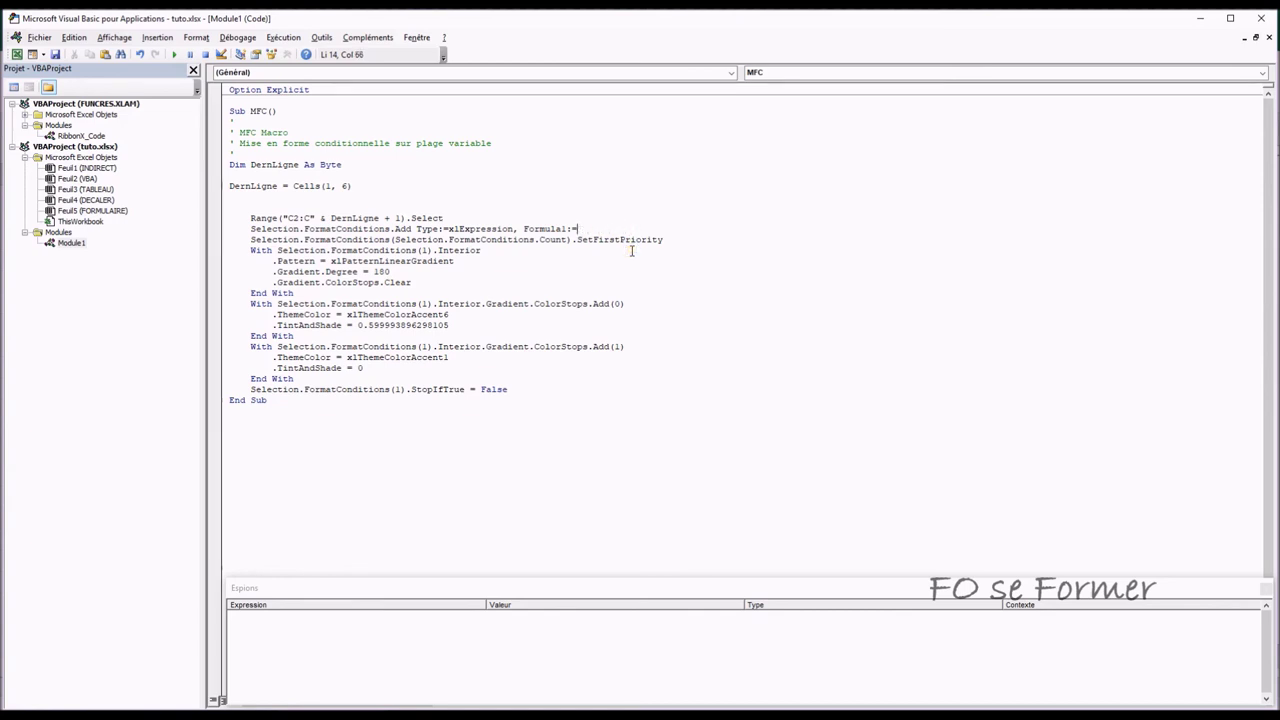
type("Dern")
type("Lign")
- Add the text 'Déclaration de la variable pour la dernière ligne' after the Byte declaration
left_click(343, 165)
key("Tab")
type("Déclaration de la variable ")
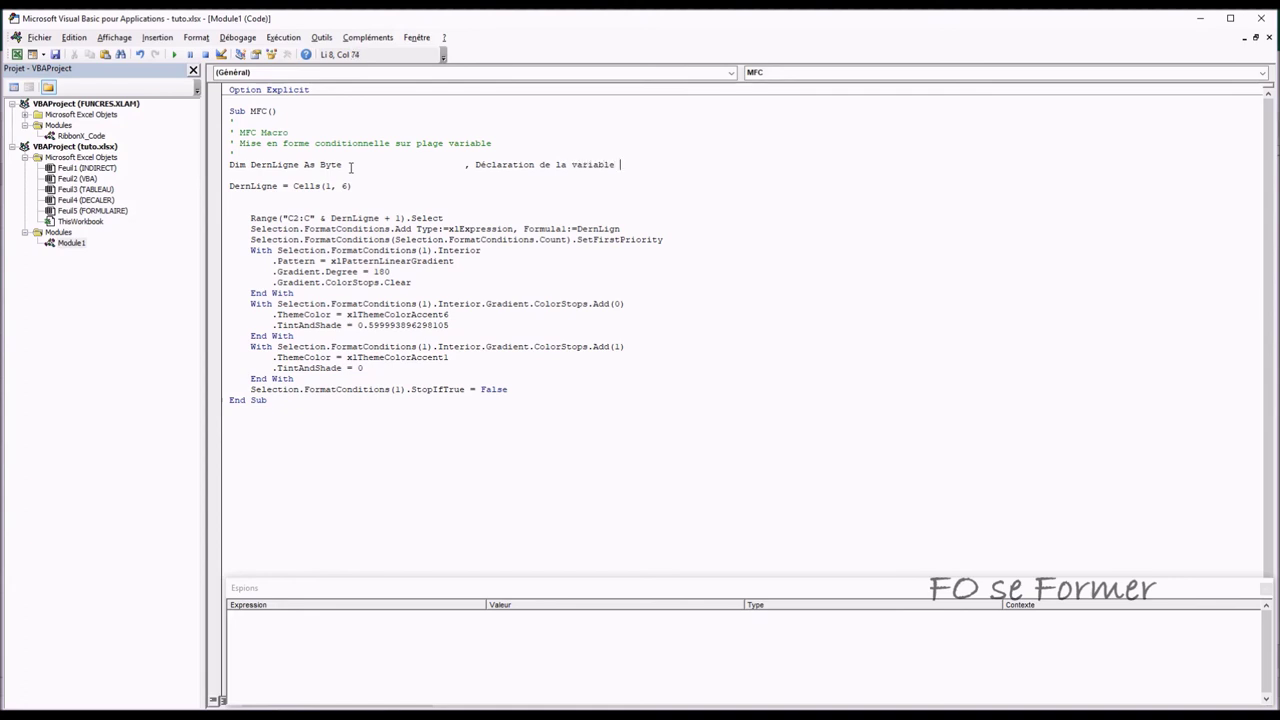
type("pour la dernière")
type(" ligne")
- Clear the compile error and turn the declaration comment's leading comma into an apostrophe
left_click(354, 186)
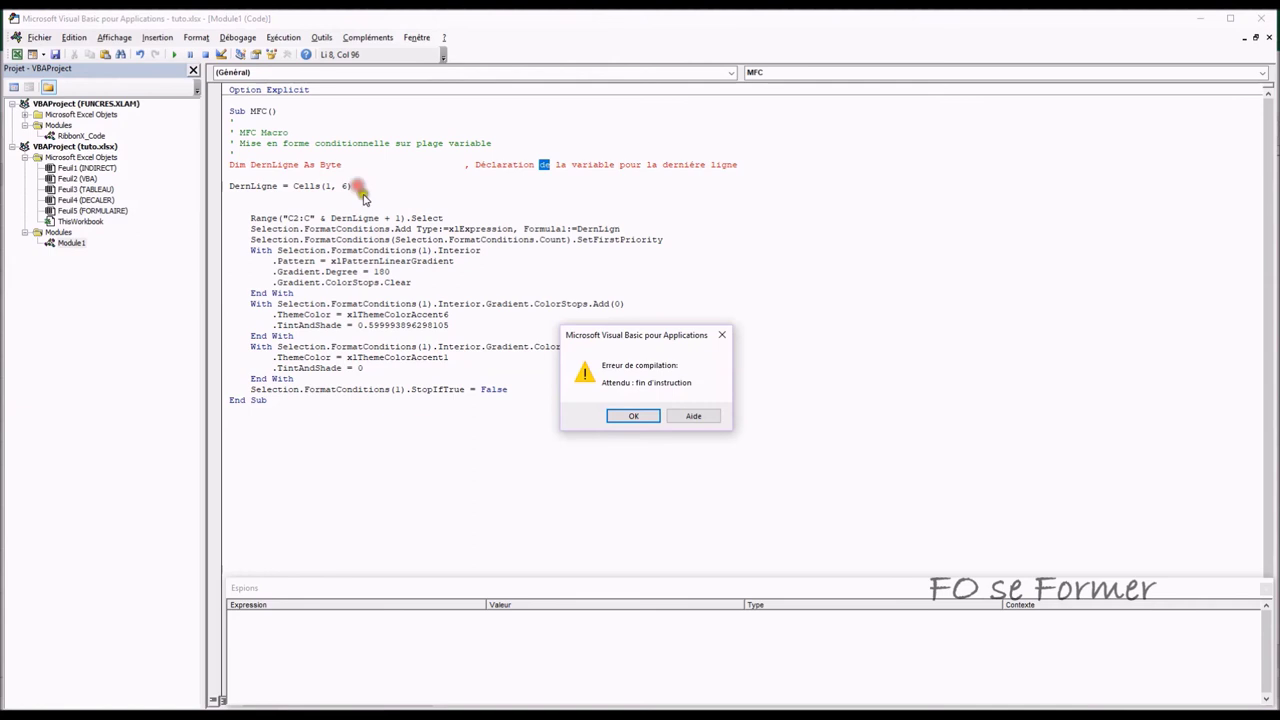
left_click(640, 415)
left_click(470, 164)
key("BackSpace")
type("'")
left_click(359, 186)
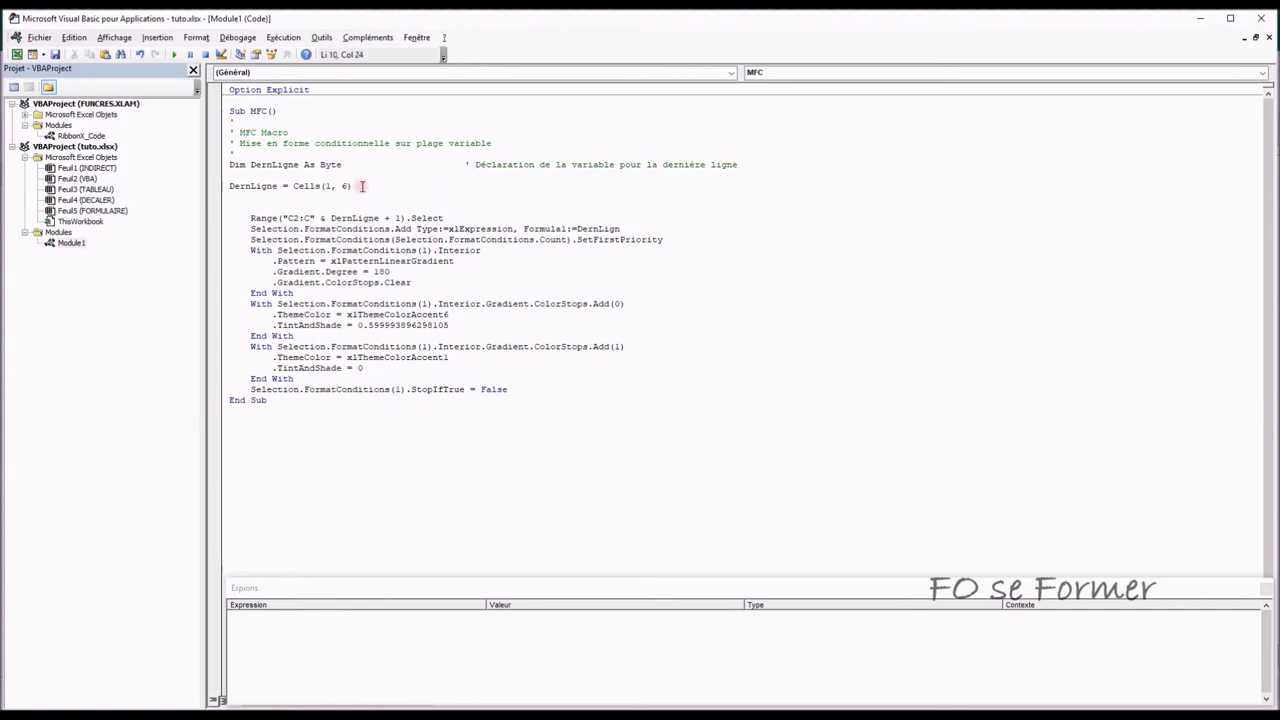
- Comment the Cells(1, 6) line with ' Mettre le contenu de la cellule F1 dans DernLigne
key("Tab")
key("Tab")
type("' ")
type("Mettre le contenu de la cellule F")
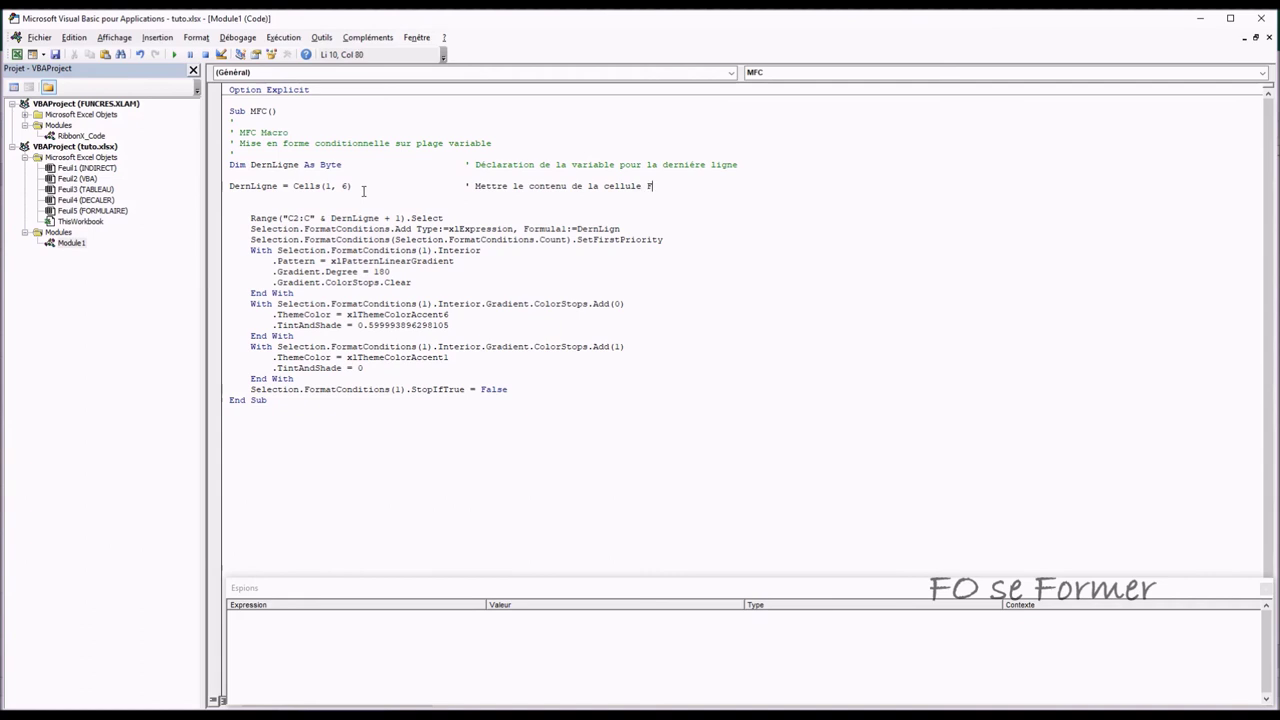
type("1 dans Dern")
type("Ligne")
- Comment the Range line about using DernLigne + 1 for the column header, then close the editor
left_click(443, 218)
type("Modification")
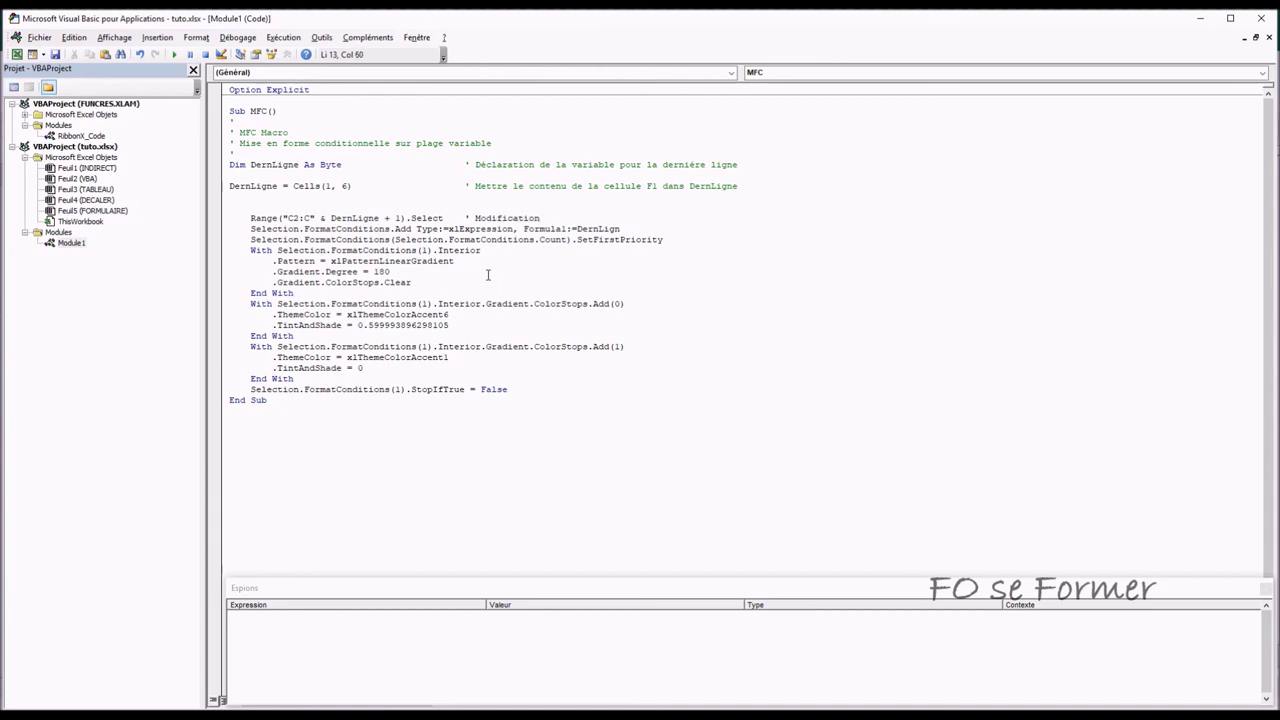
type("e la plage de cellule avec la variable Derni")
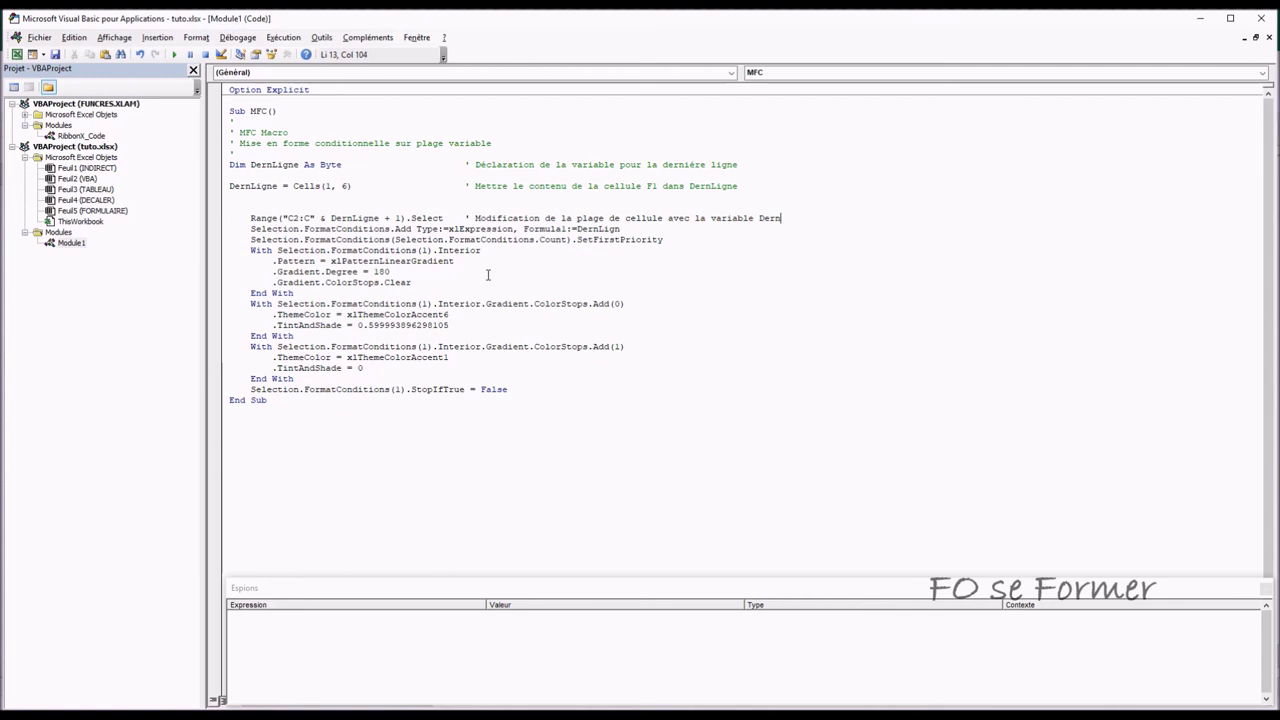
type("Ligne ")
type("1 pour l'en-")
type("tête de colonne")
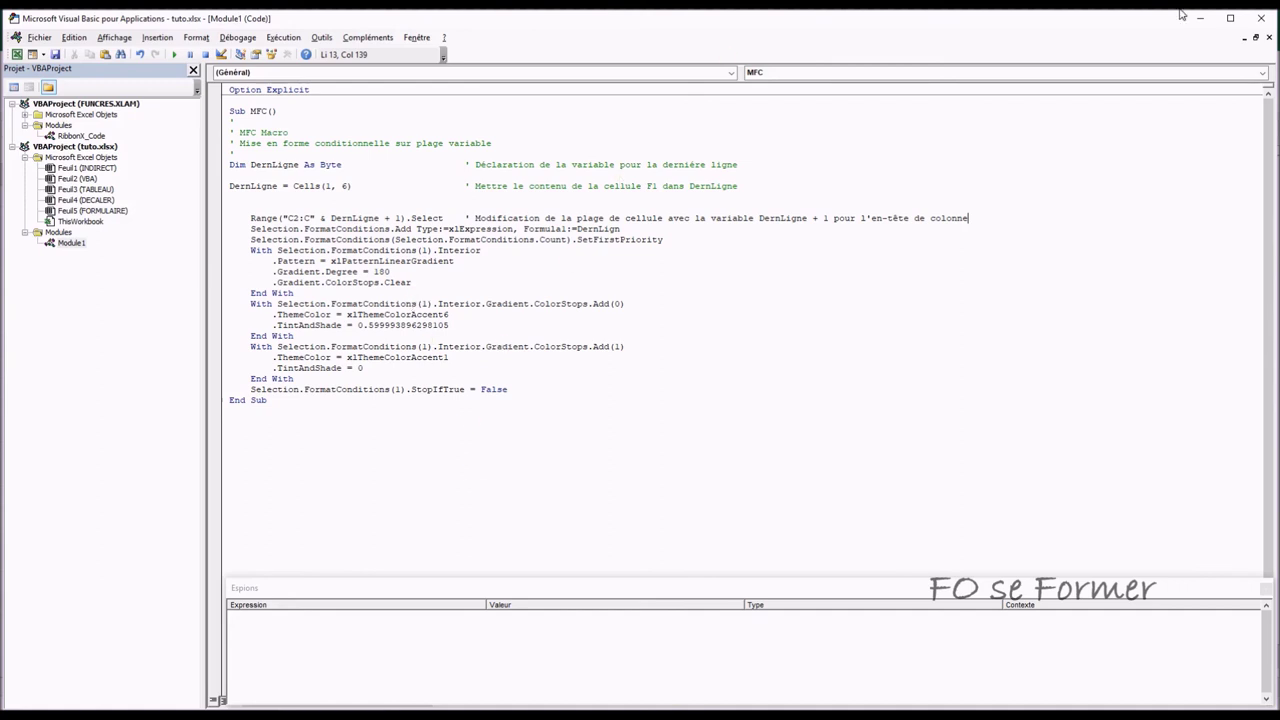
left_click(1262, 15)
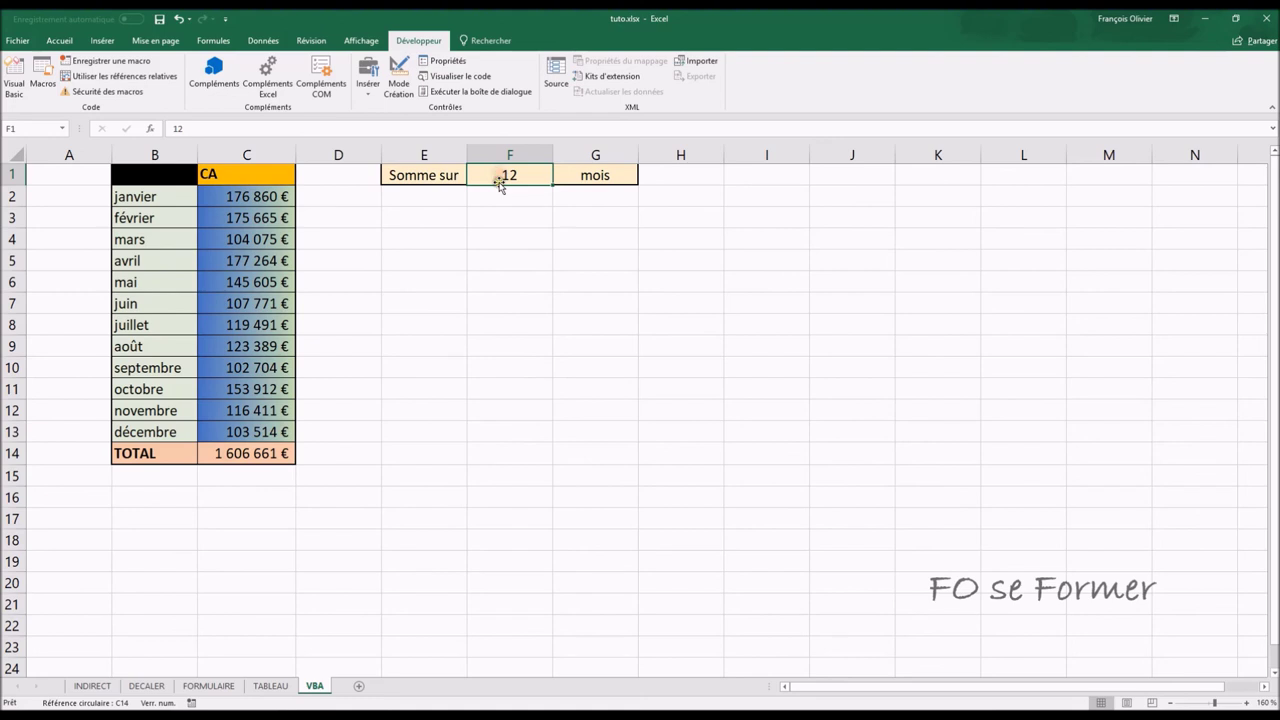
- Enter 5 in F1 so the total drops to 779 469 €, and show the macro list
type("5")
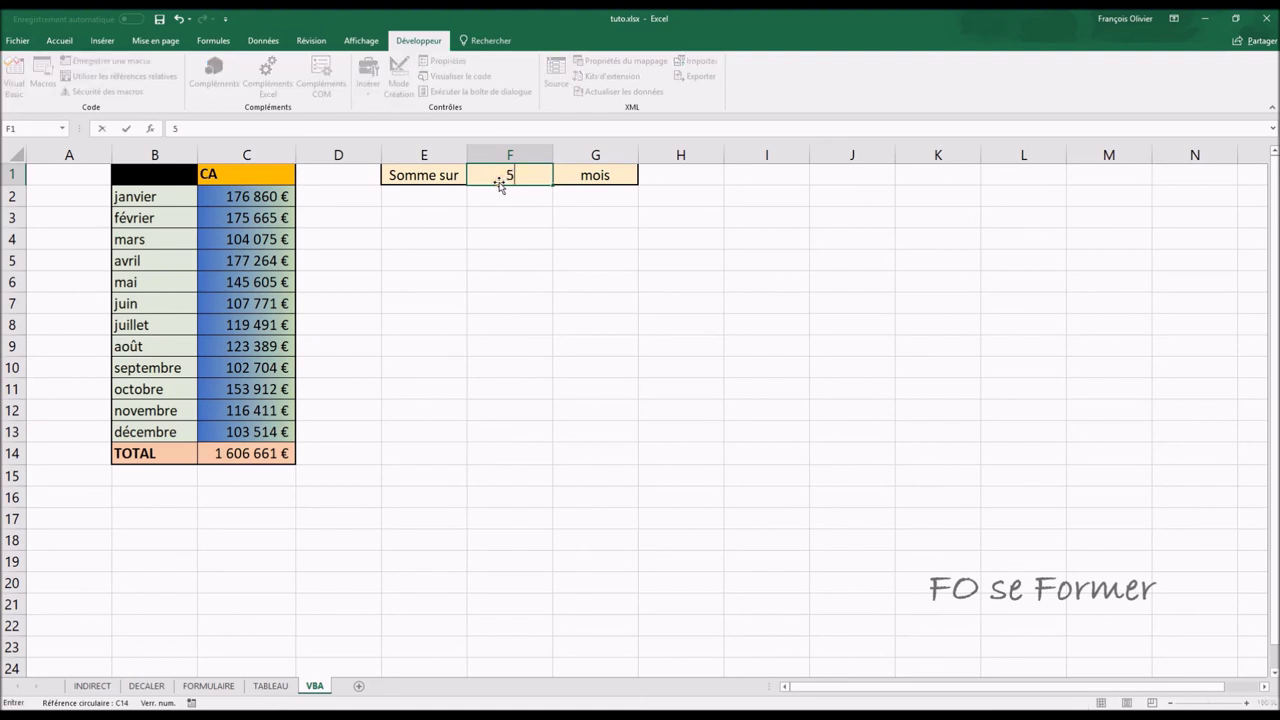
key("Return")
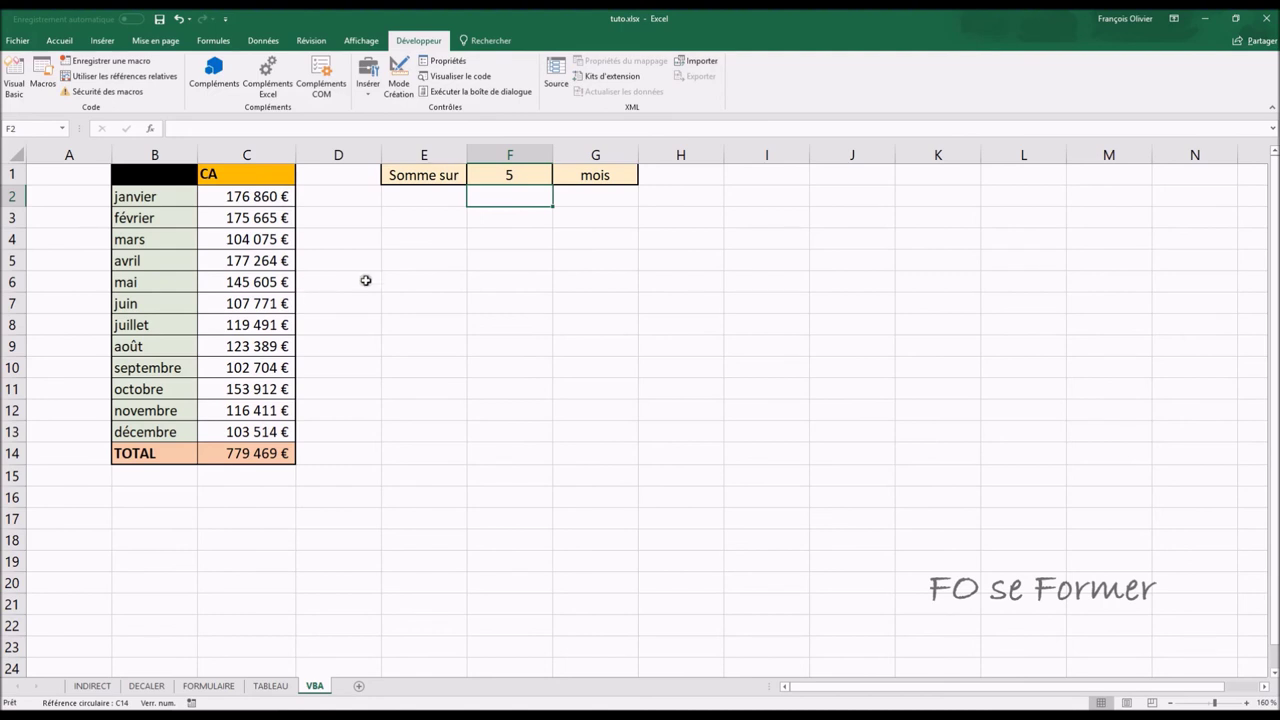
left_click(43, 80)
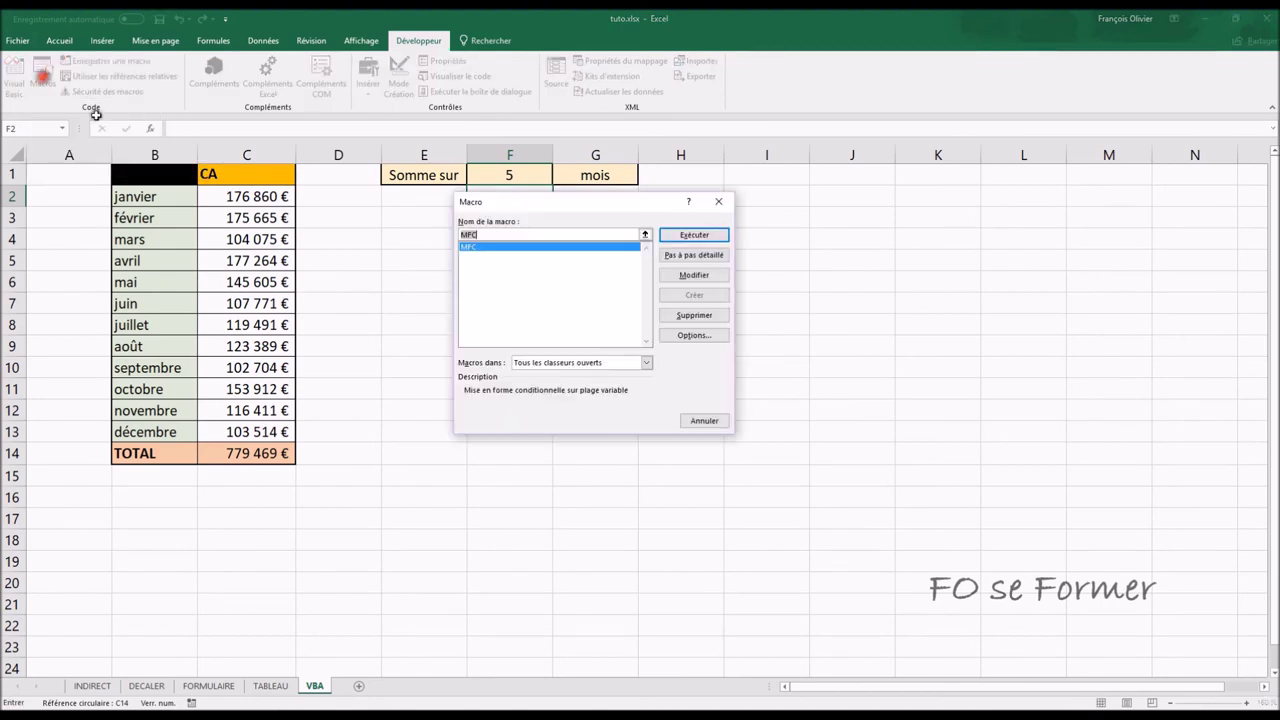
- Run MFC, dismiss the variable-not-defined error, and stop the debugger to return to Excel
left_click(674, 238)
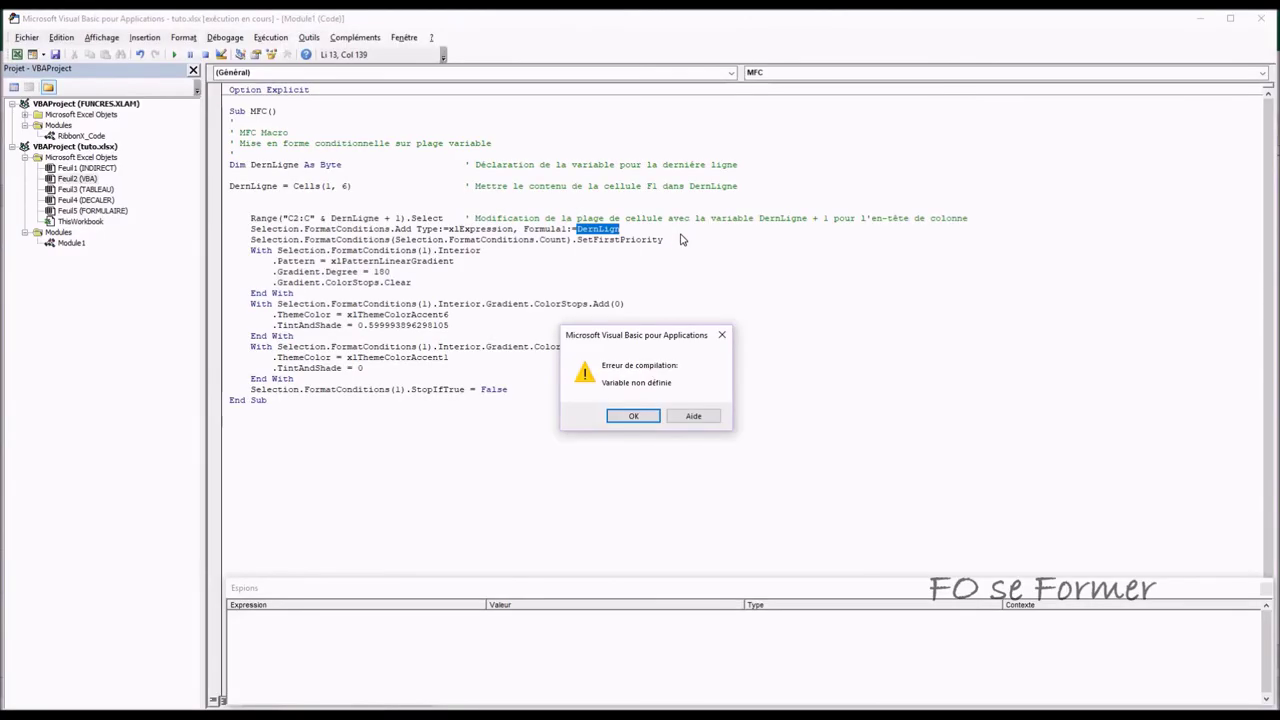
left_click(627, 228)
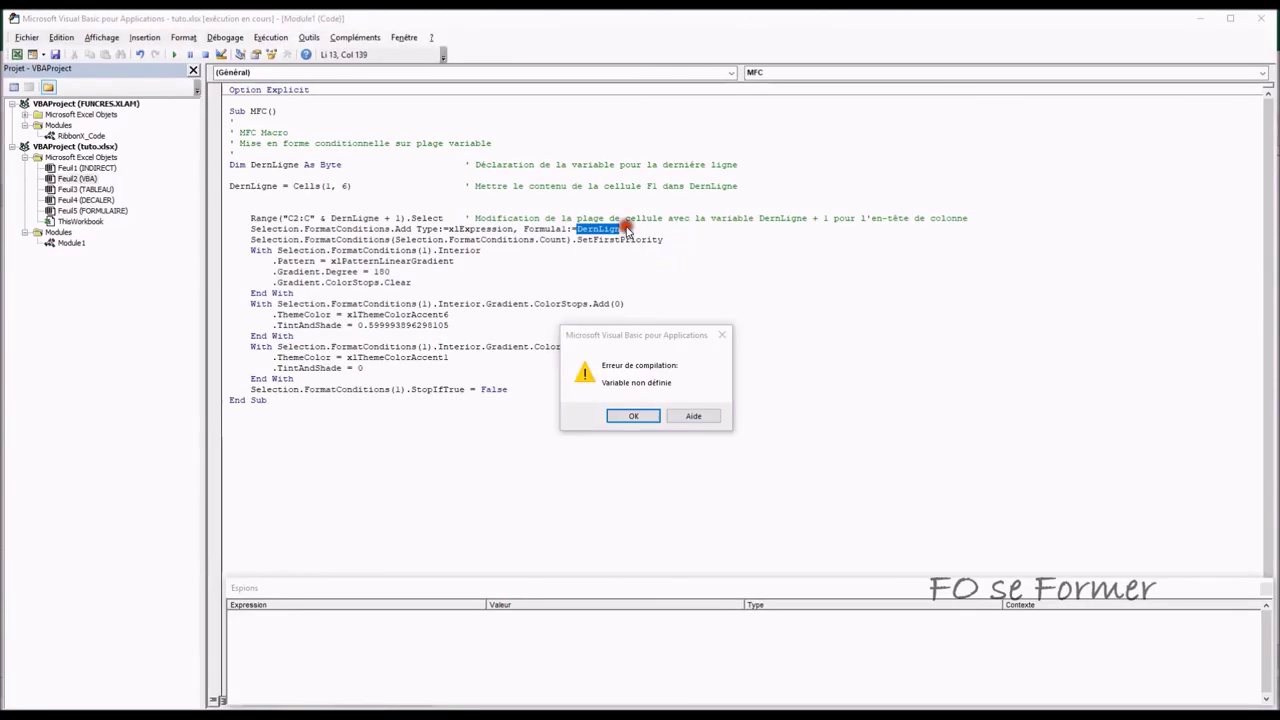
left_click(633, 416)
left_click(619, 239)
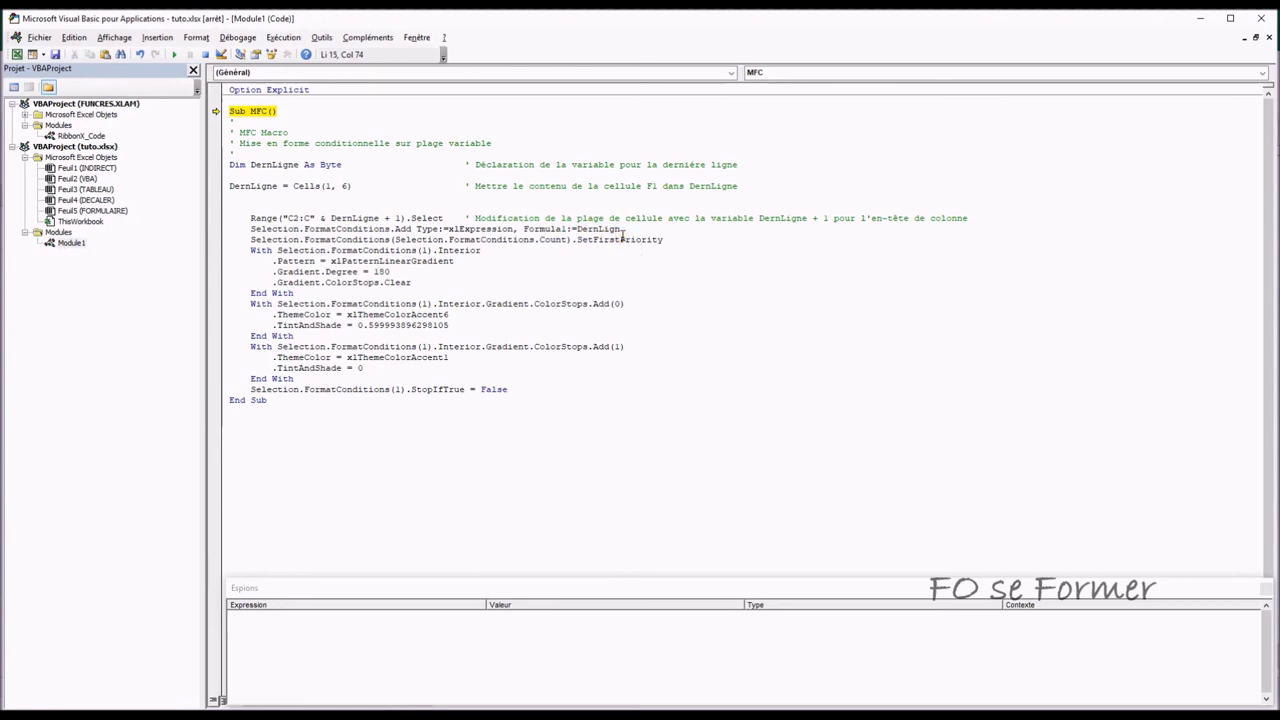
left_click(623, 229)
left_click(1267, 20)
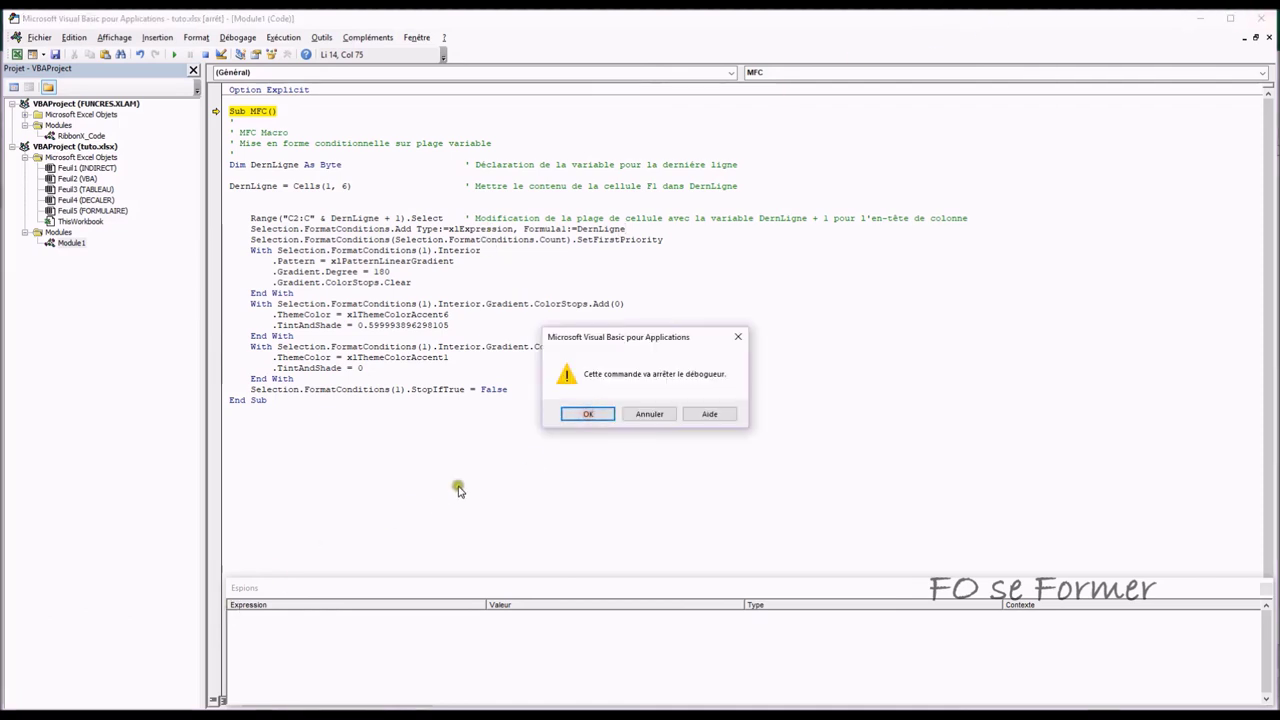
left_click(584, 414)
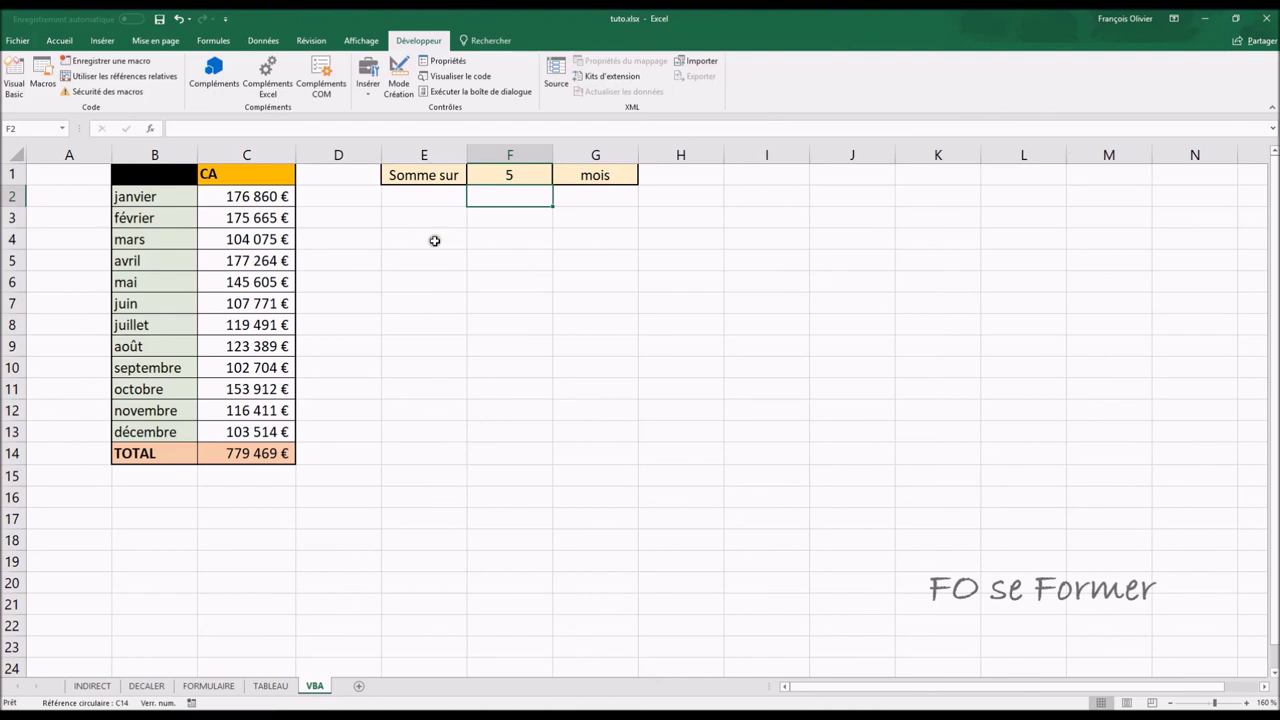
- Run MFC with F1 at 5, then change F1 to 8 and run it again
left_click(38, 80)
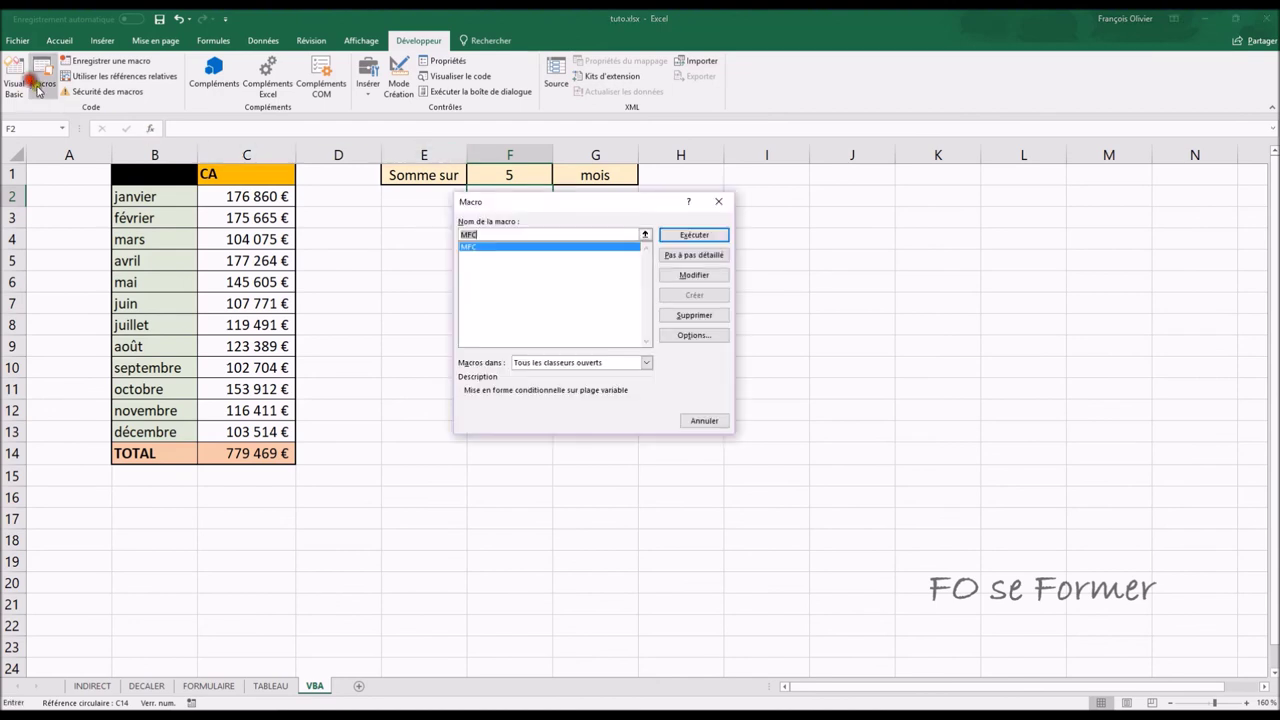
left_click(694, 234)
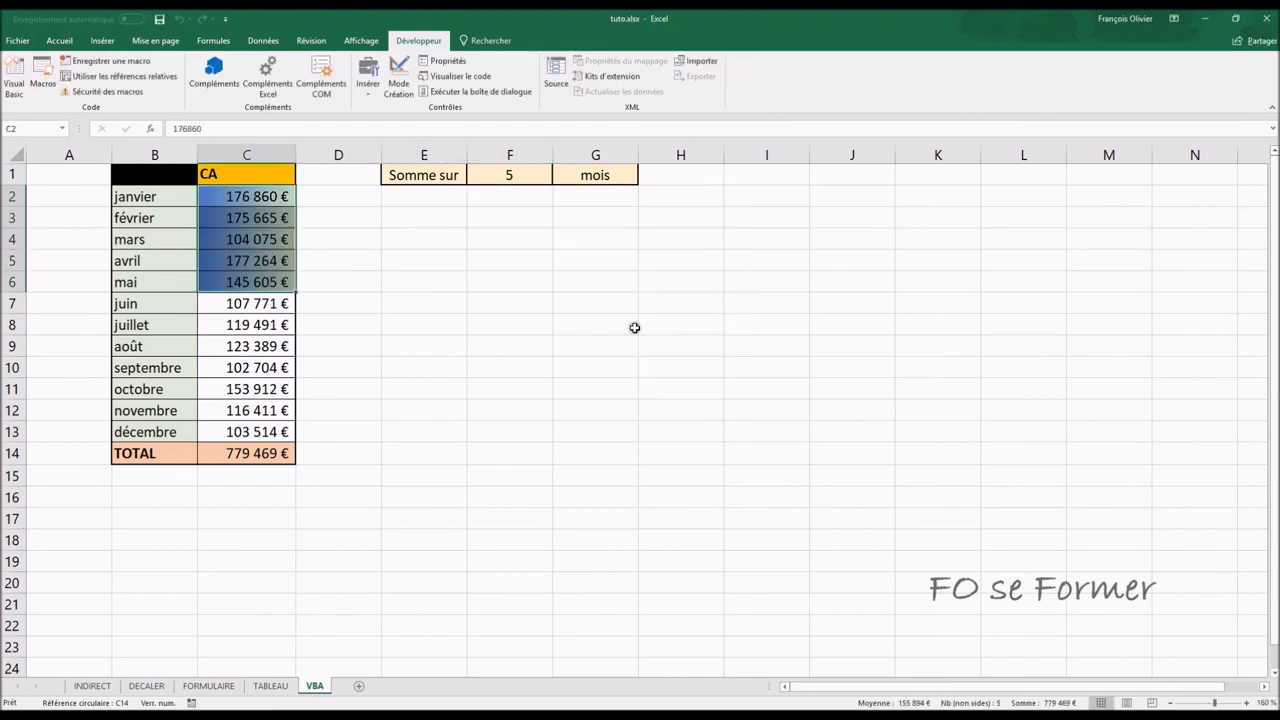
left_click(510, 177)
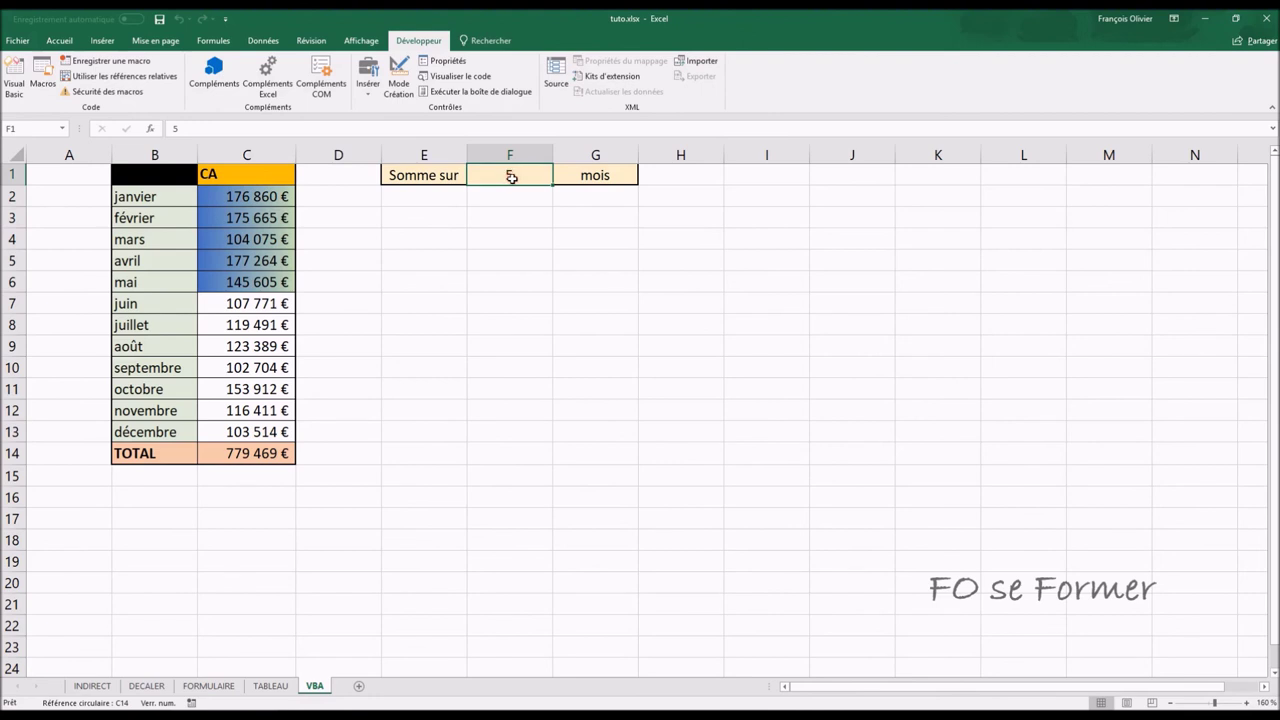
type("8")
key("Return")
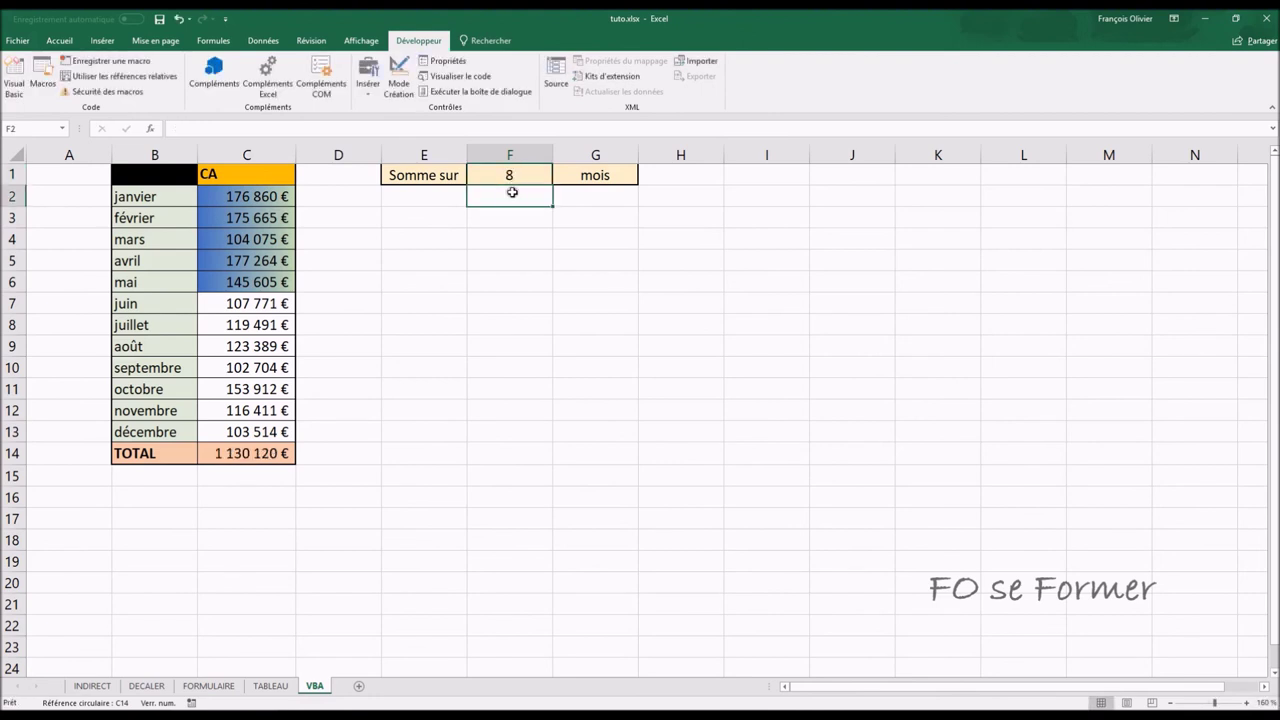
left_click(40, 76)
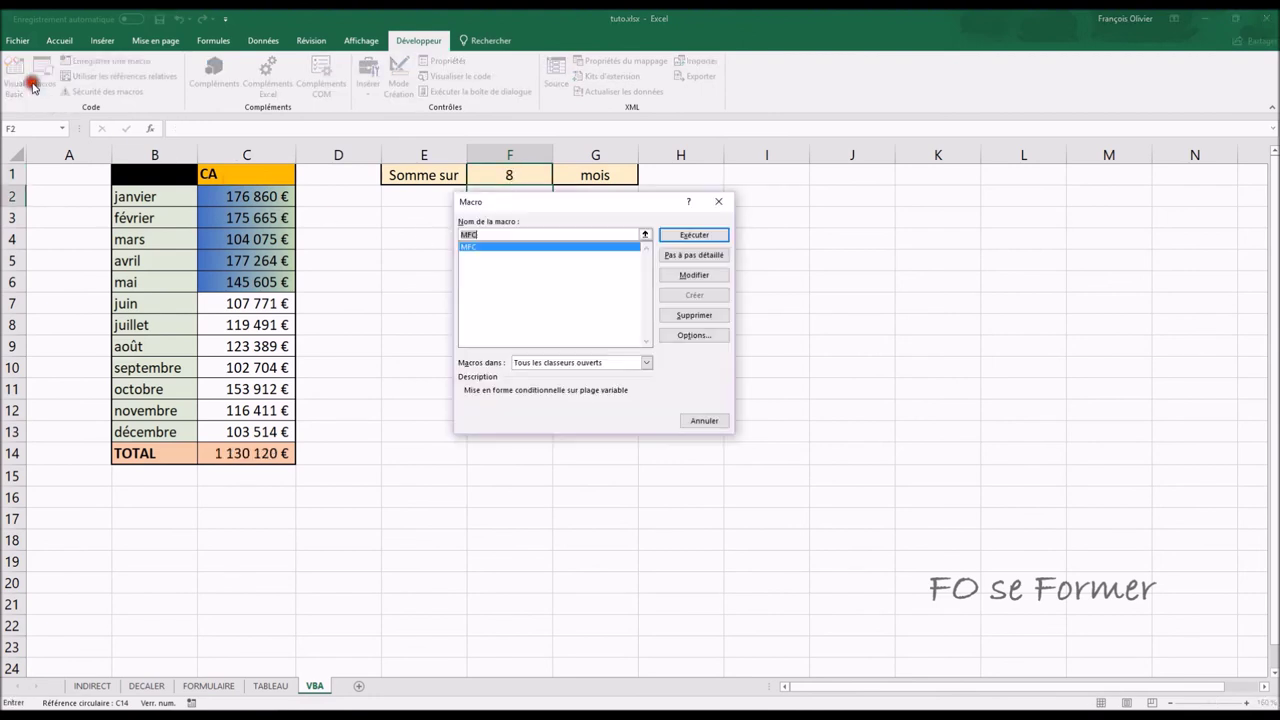
left_click(701, 237)
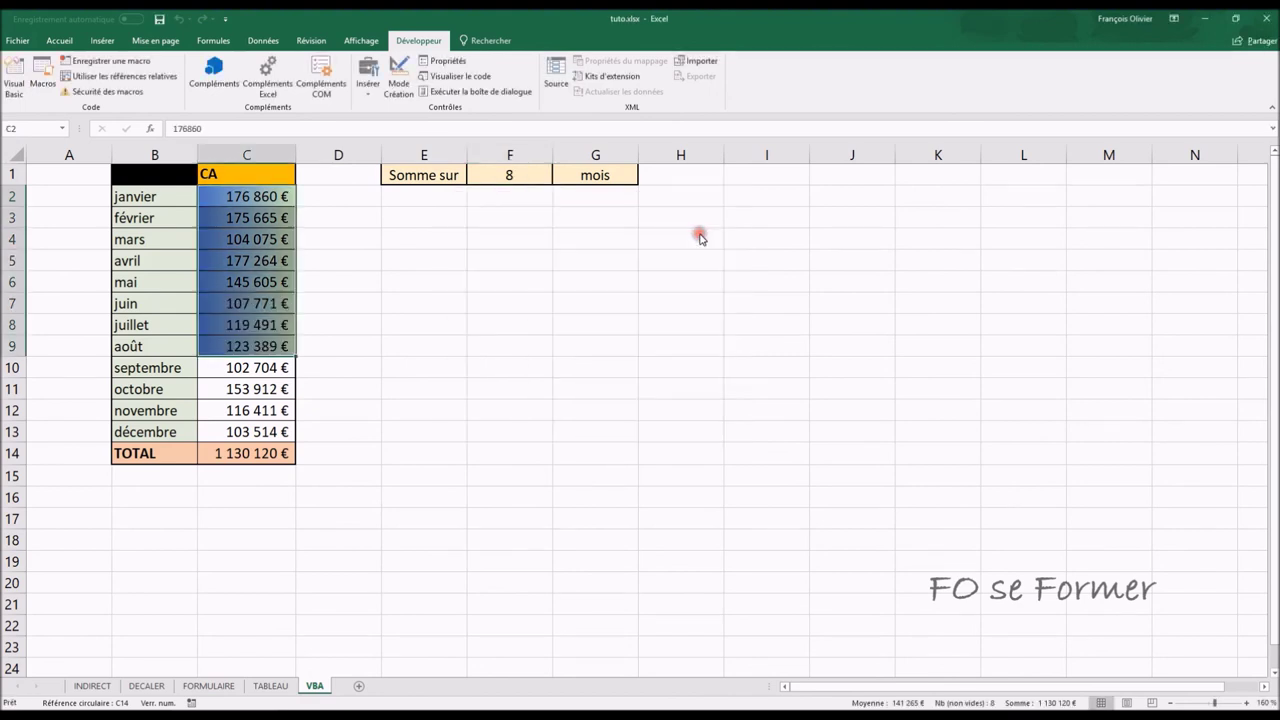
- Set F1 to 3, rerun MFC, and reopen the macro code in Visual Basic
left_click(505, 177)
type("3")
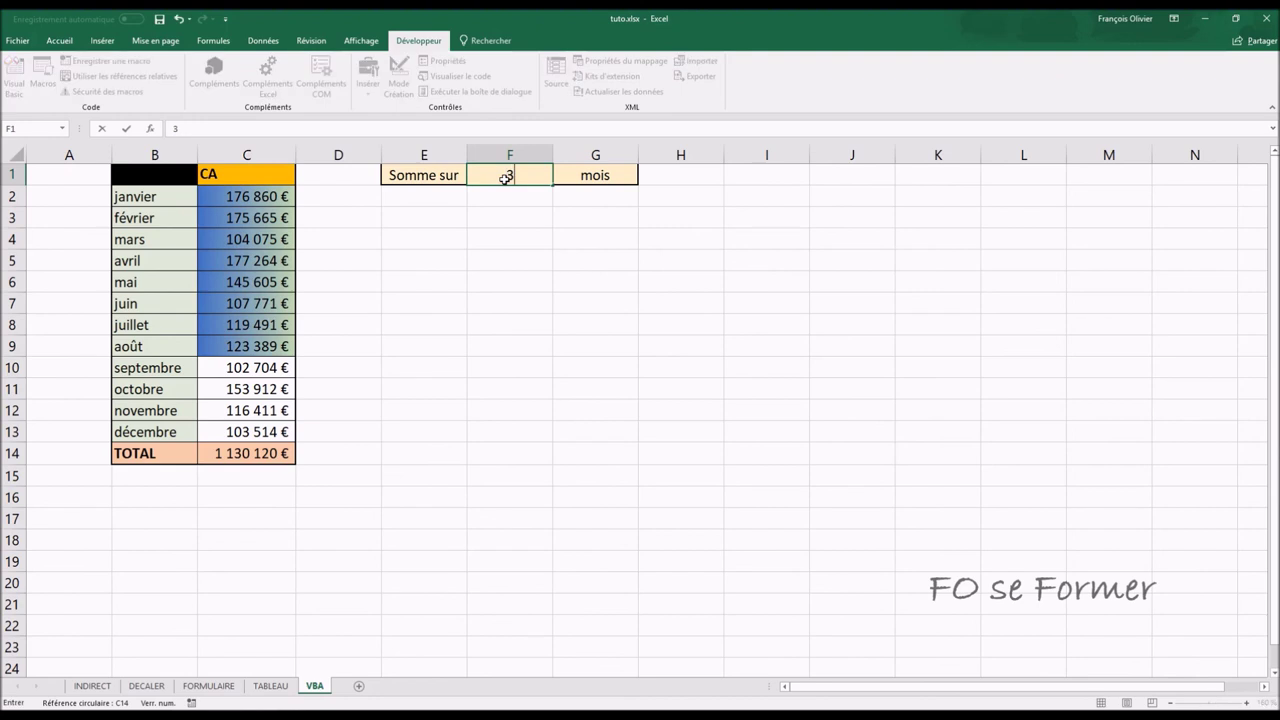
key("Return")
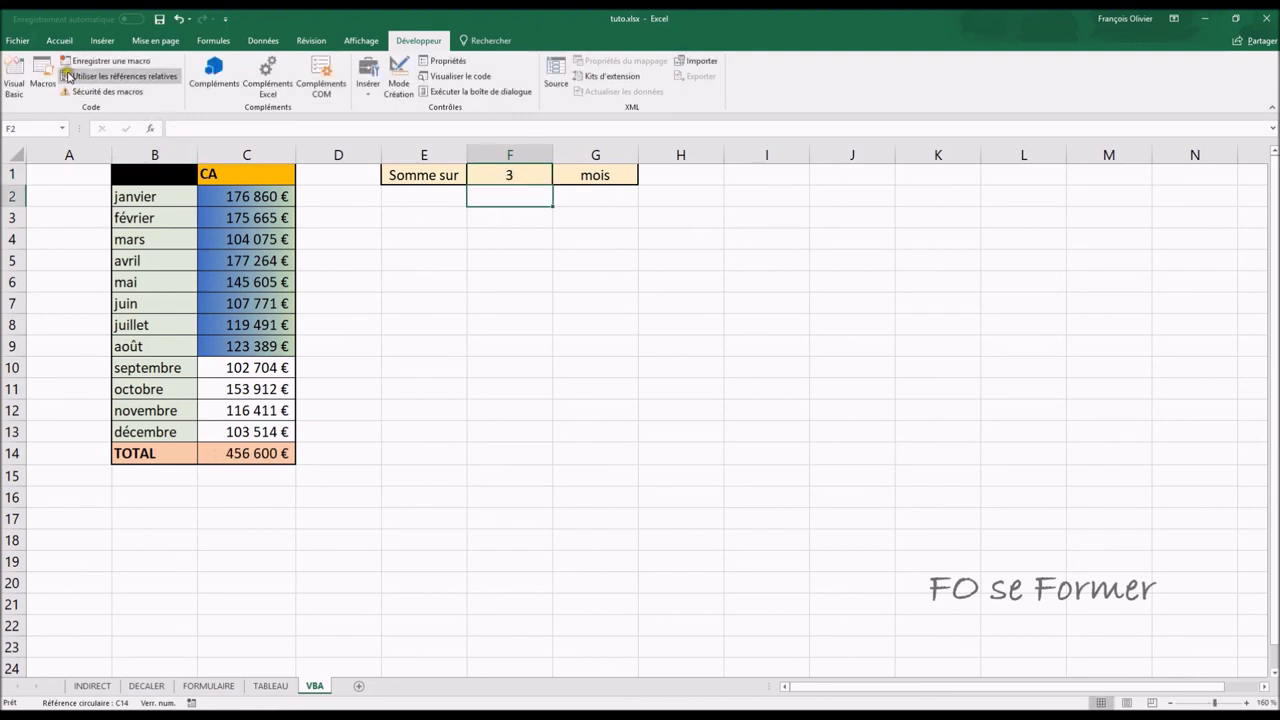
left_click(55, 70)
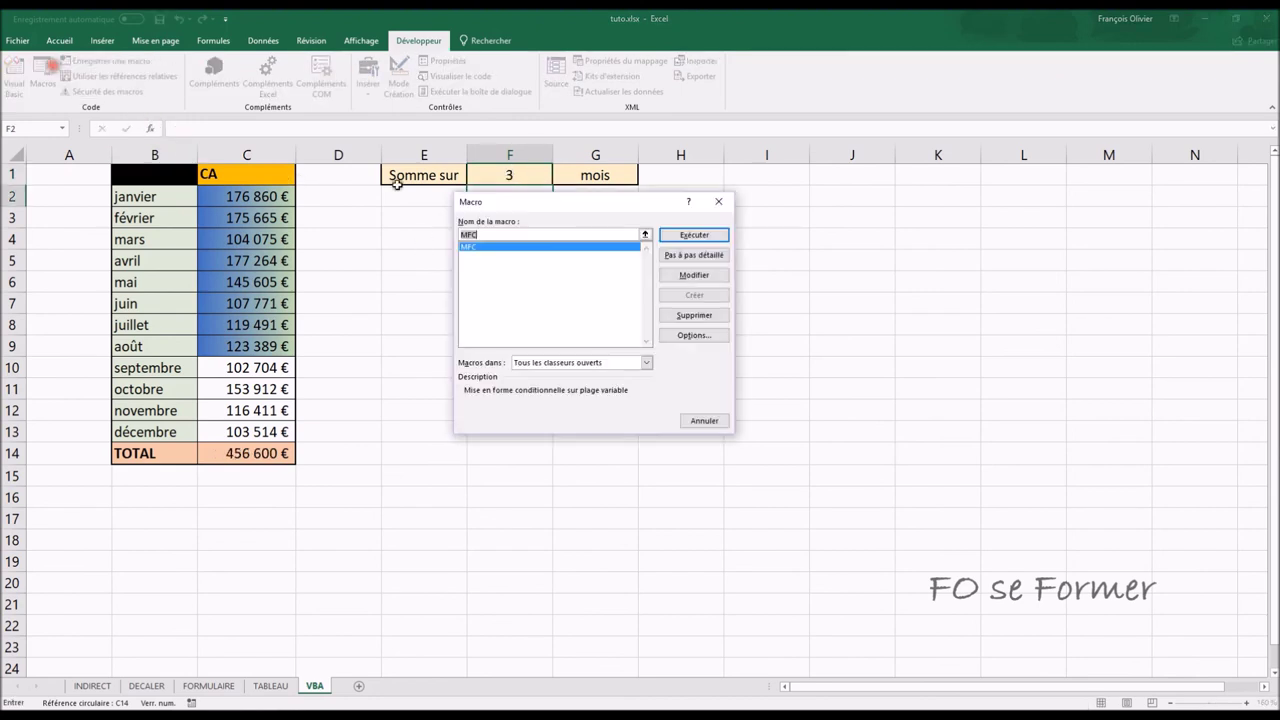
left_click(688, 236)
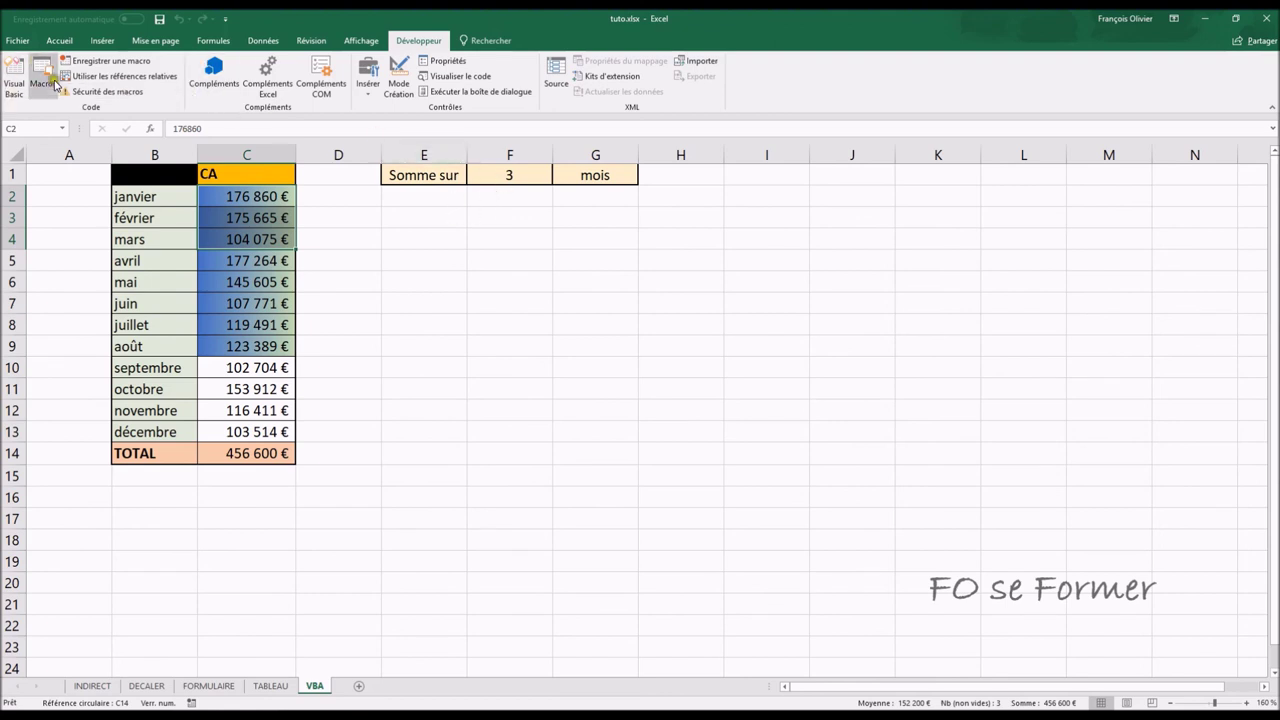
left_click(15, 68)
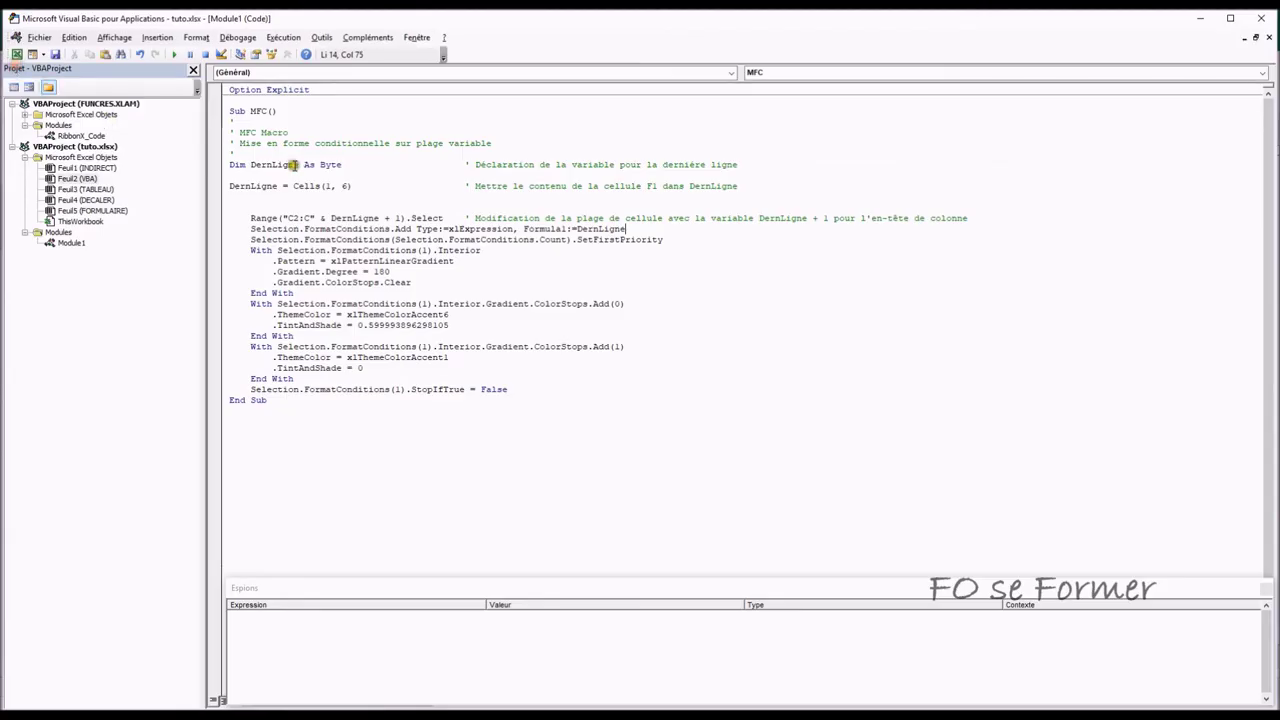
- Insert Cells.FormatConditions.Delete as the first code line under the MFC header comments
left_click(506, 143)
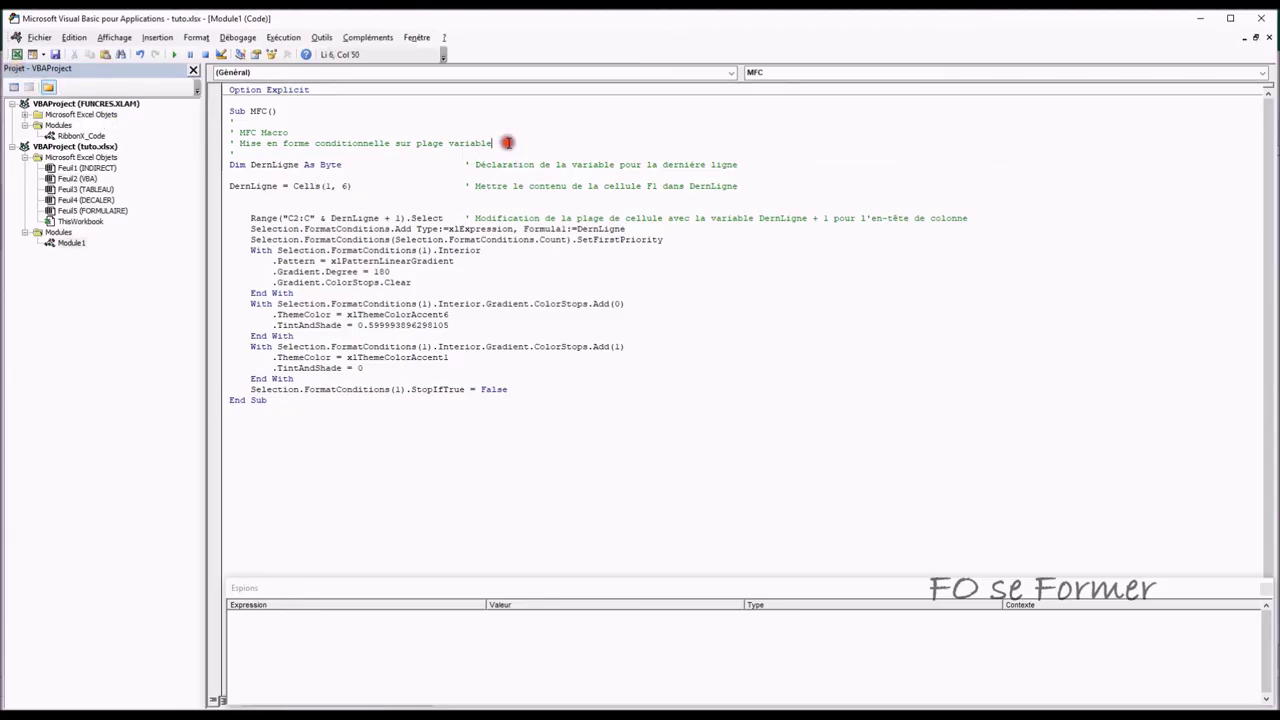
key("Return")
key("Return")
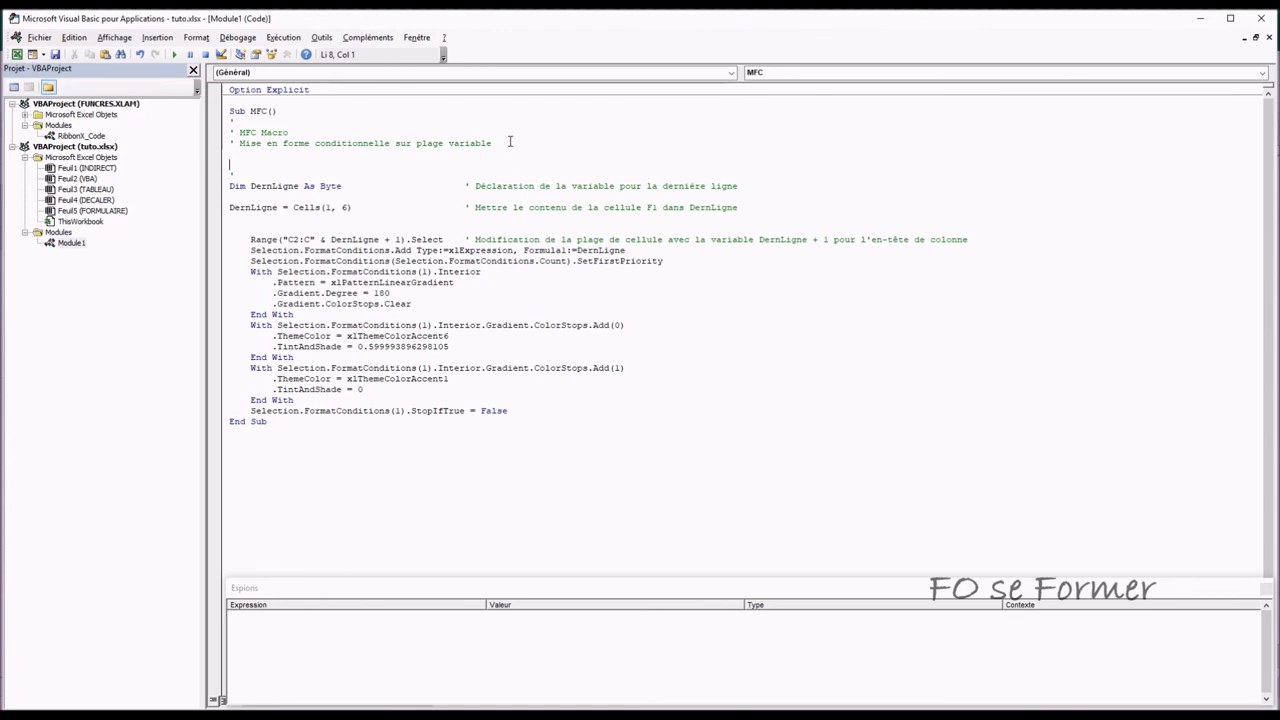
key("Delete")
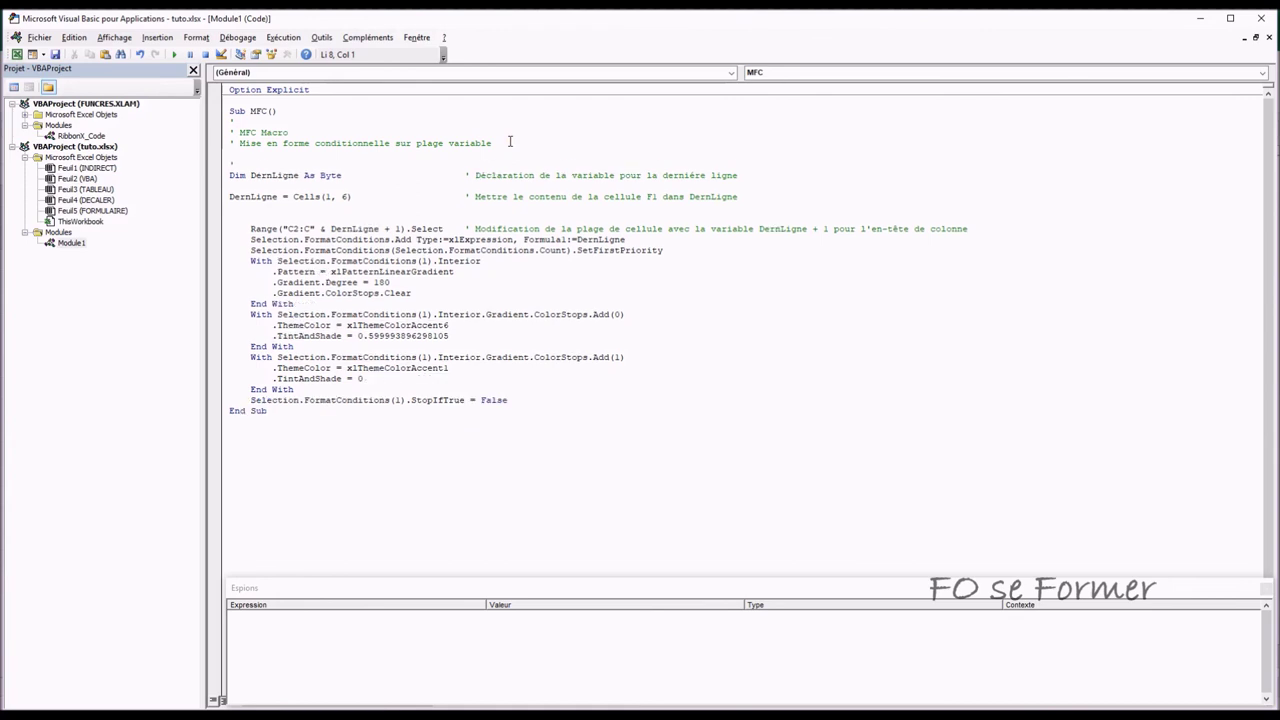
key("Return")
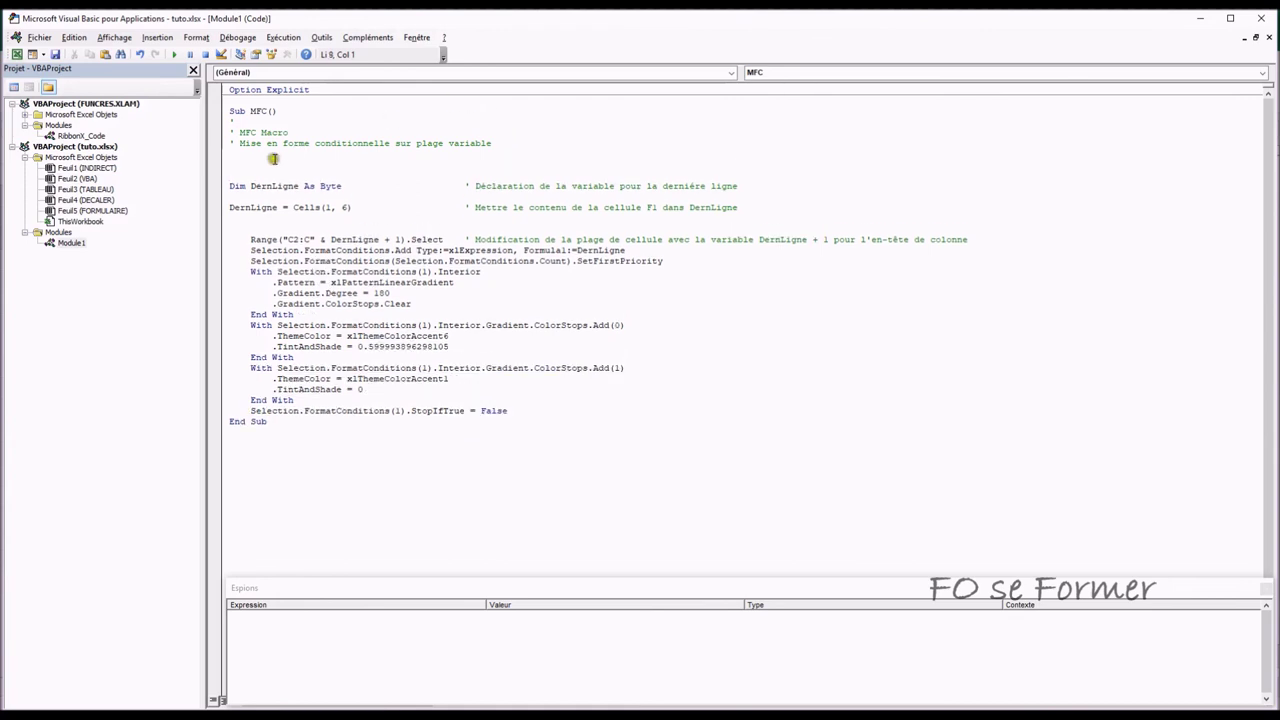
left_click(240, 157)
left_click(236, 166)
type("ells")
type(".")
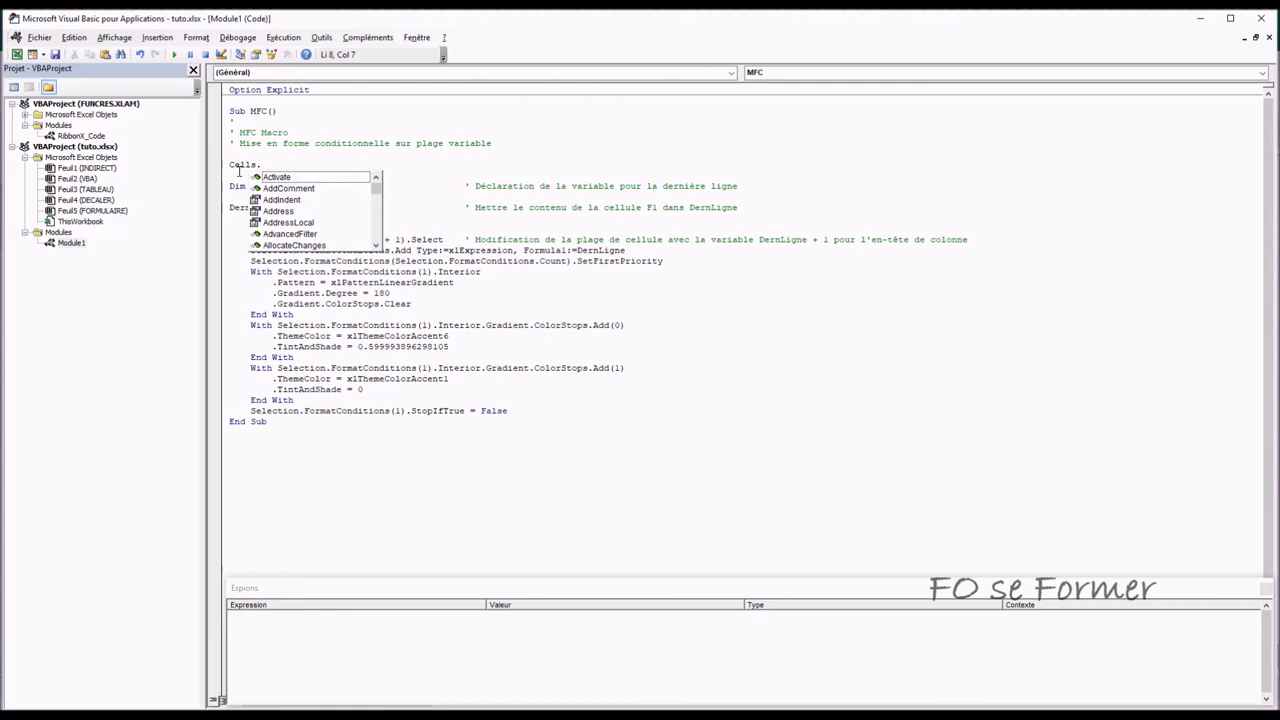
type("Format")
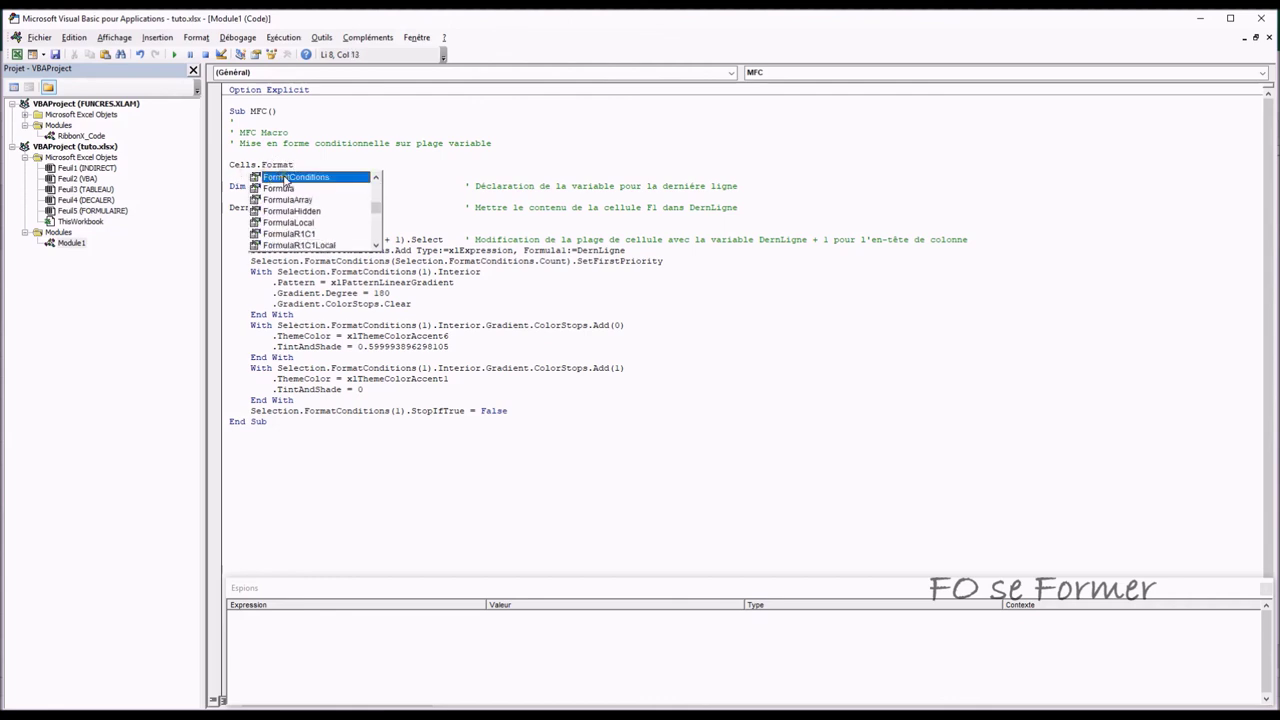
double_click(285, 178)
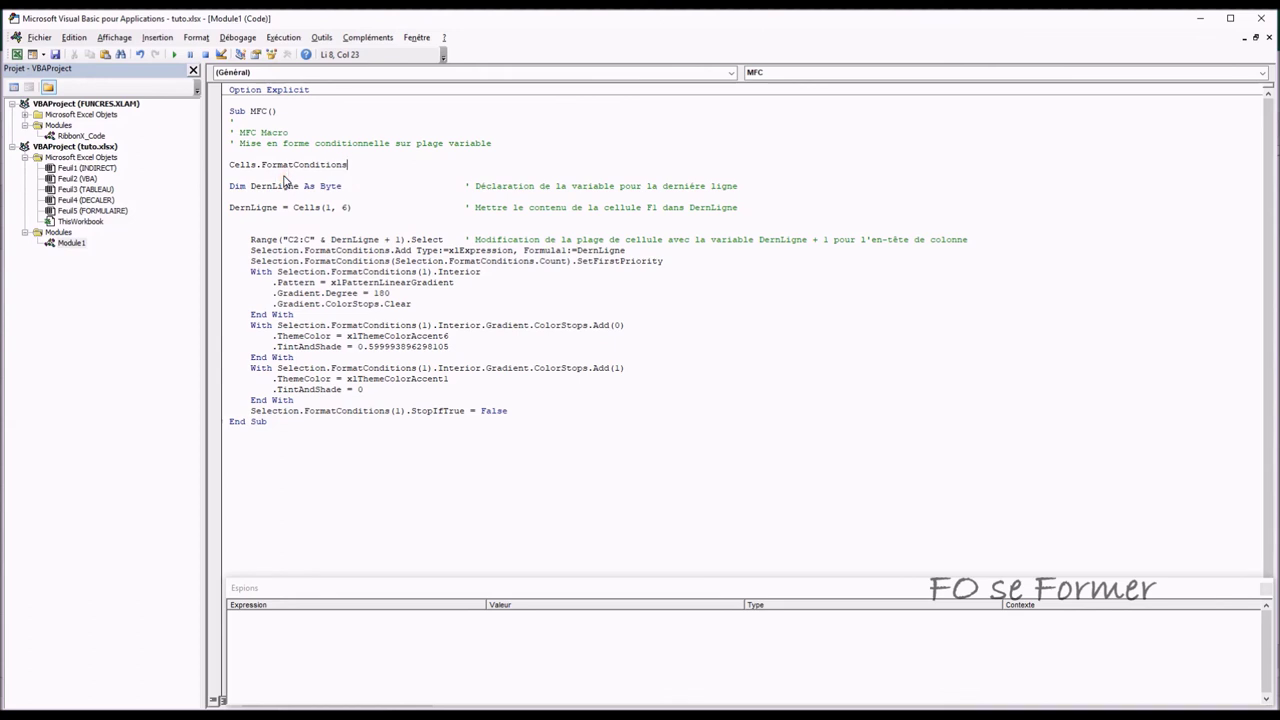
type(".")
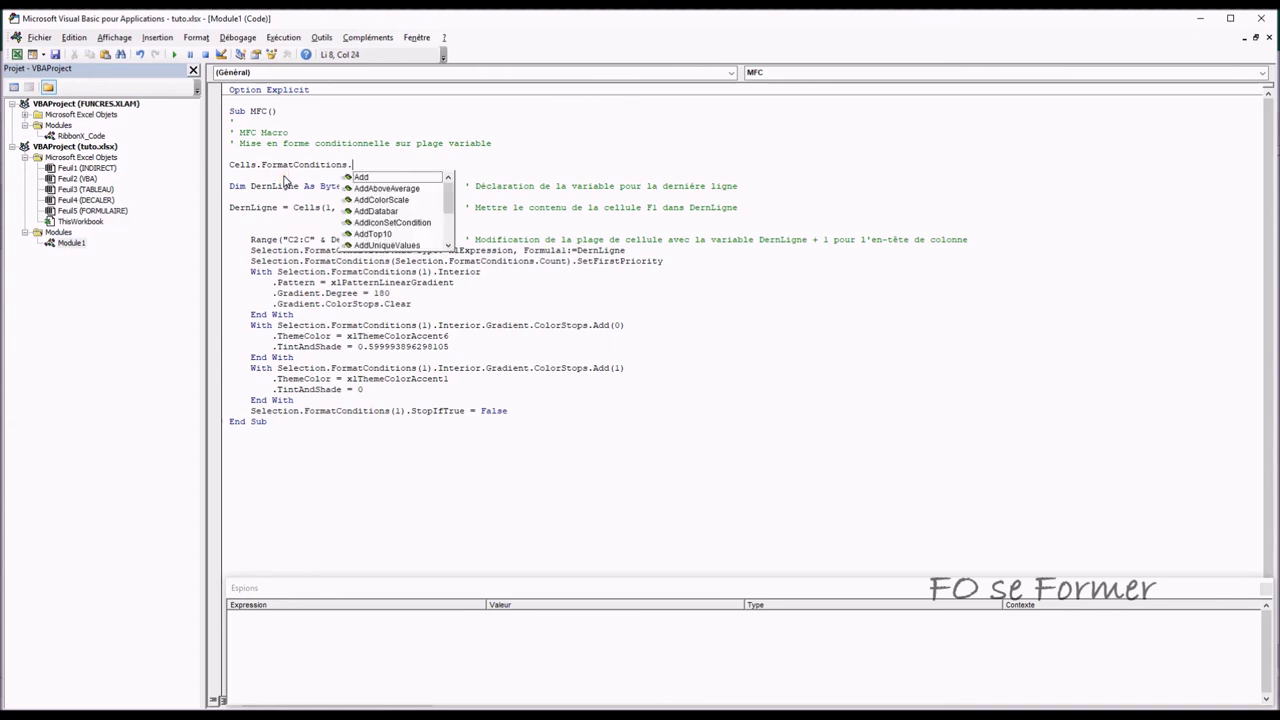
type("Del")
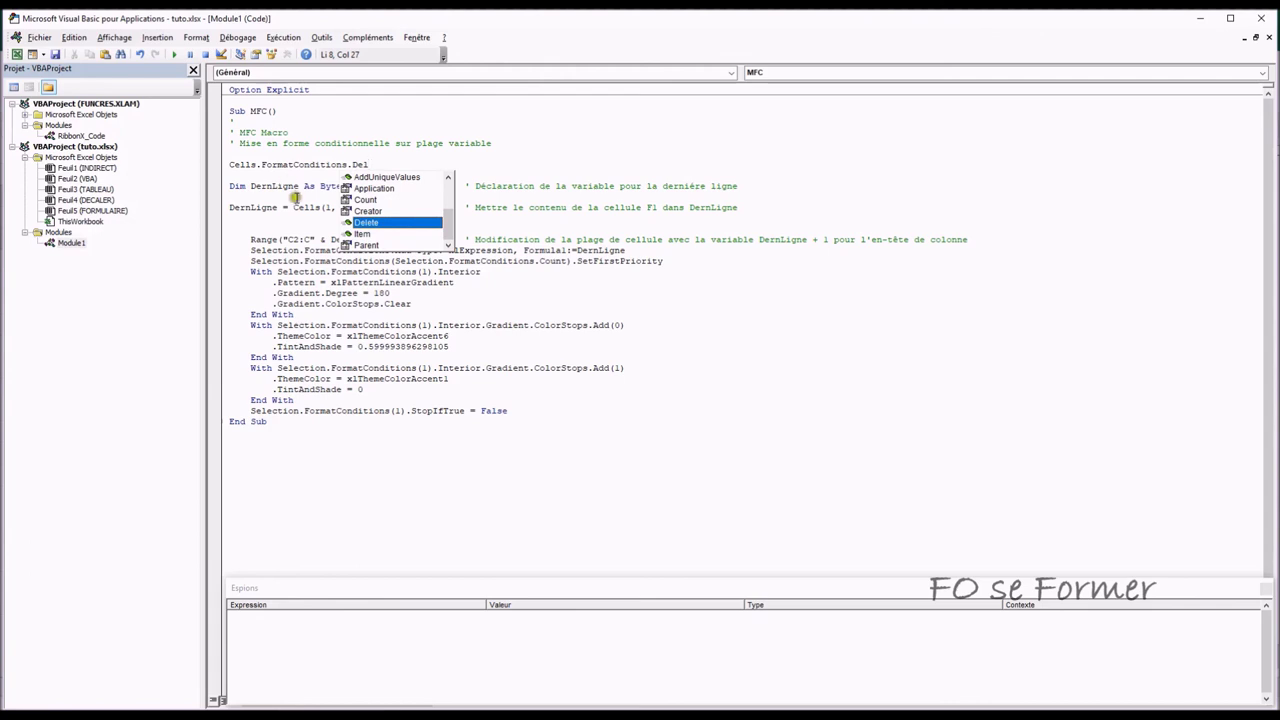
double_click(364, 224)
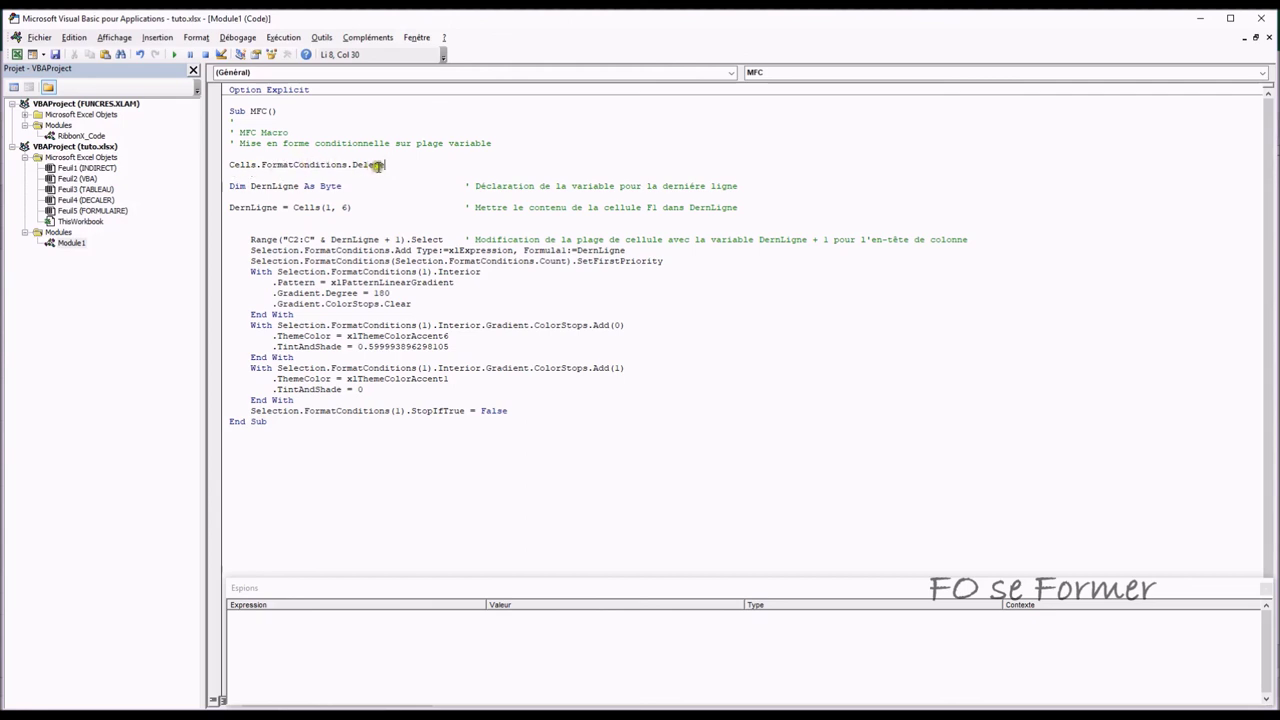
- Add the comment 'Effacer l'ancienne mise en forme' after that line
key("Tab")
key("Tab")
key("Tab")
key("Tab")
type("Effacer l'ancoi")
key("BackSpace")
type("enne mise en forme")
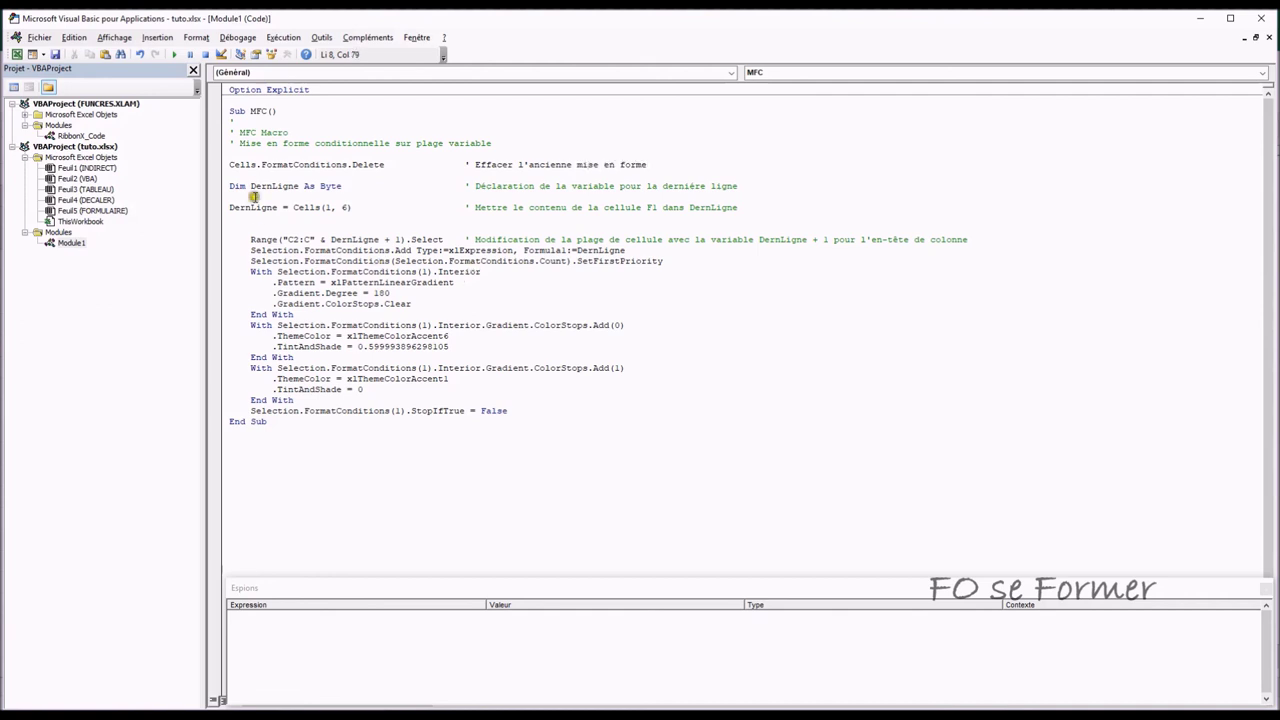
left_click(252, 176)
- Return to the worksheet and run the updated MFC macro
left_click(1260, 19)
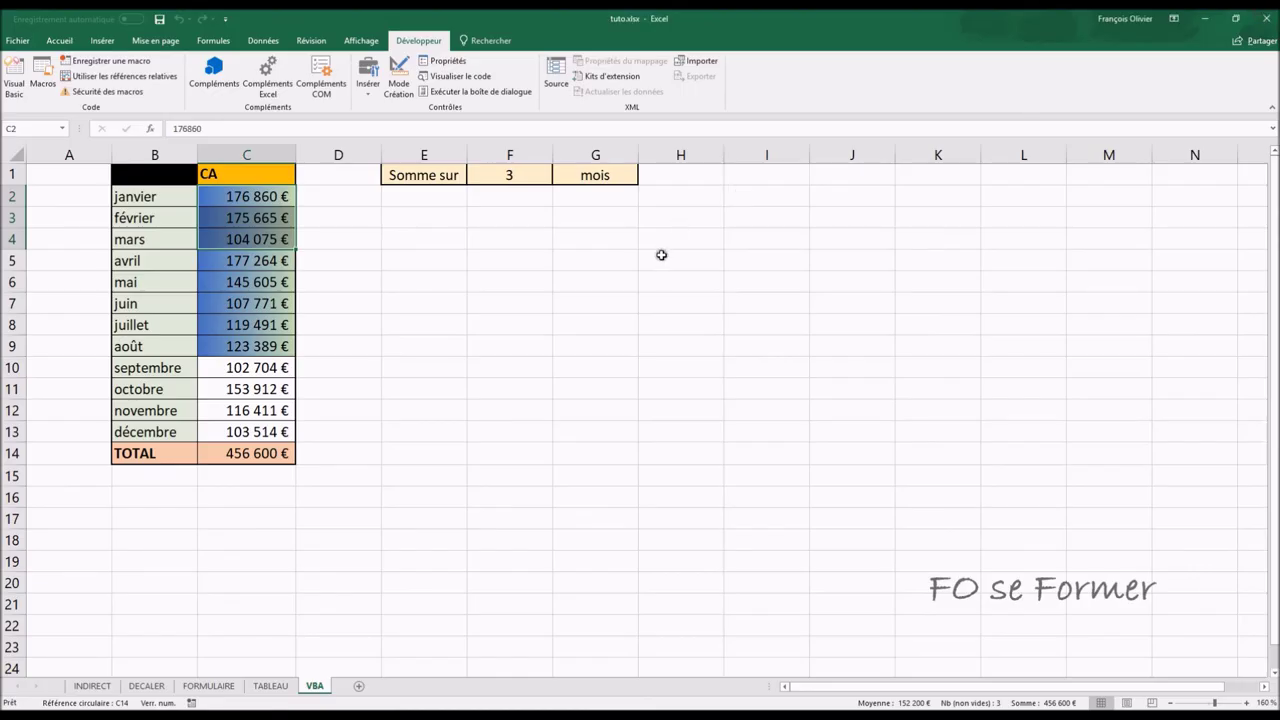
left_click(362, 222)
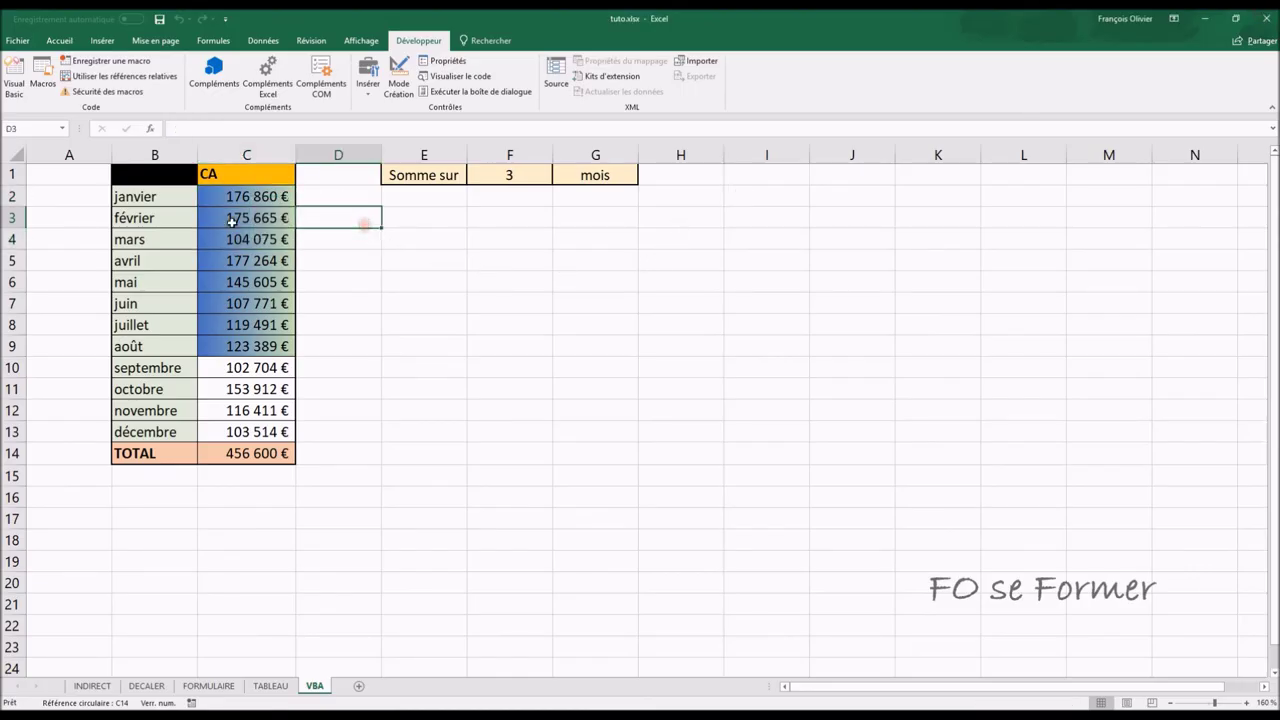
left_click(14, 80)
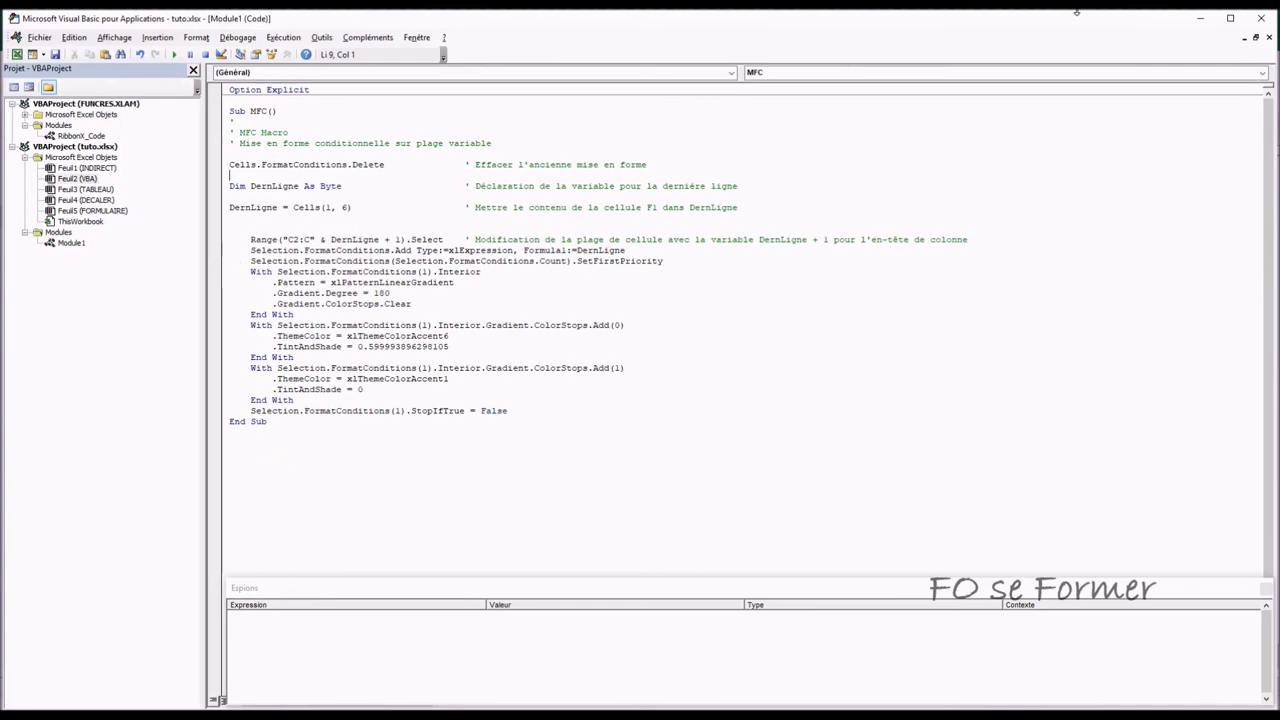
left_click(1252, 19)
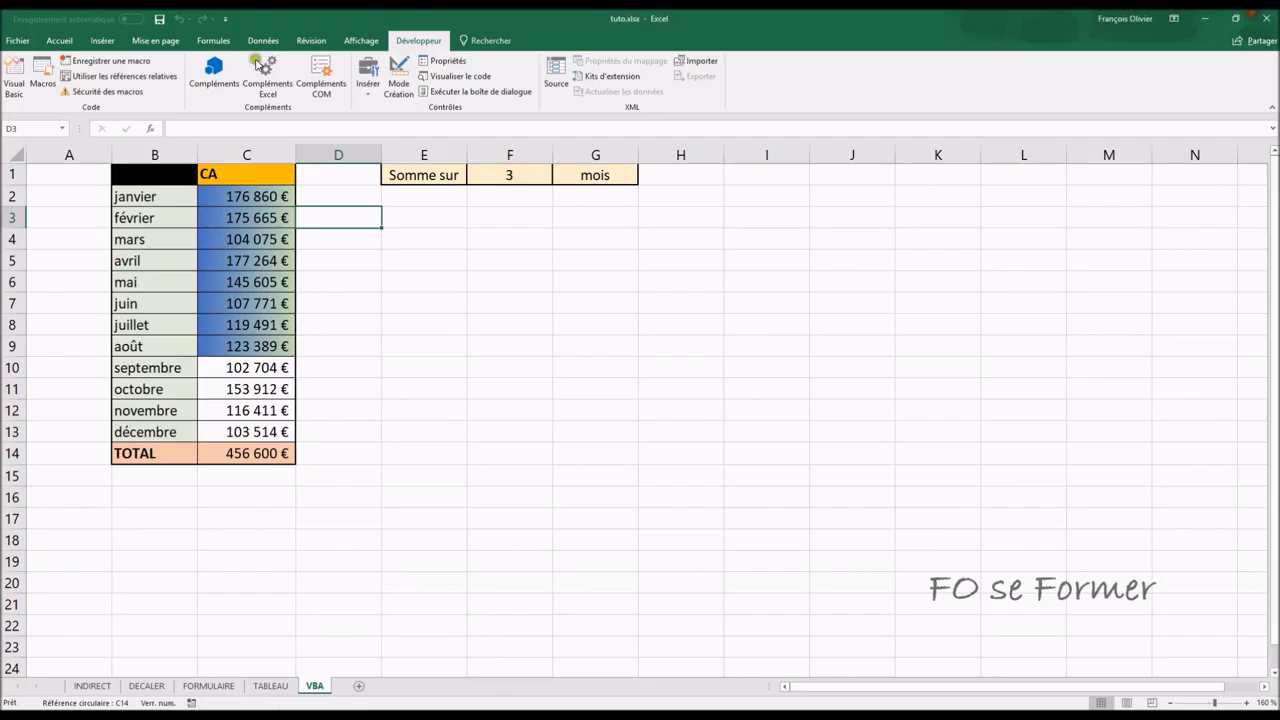
left_click(43, 81)
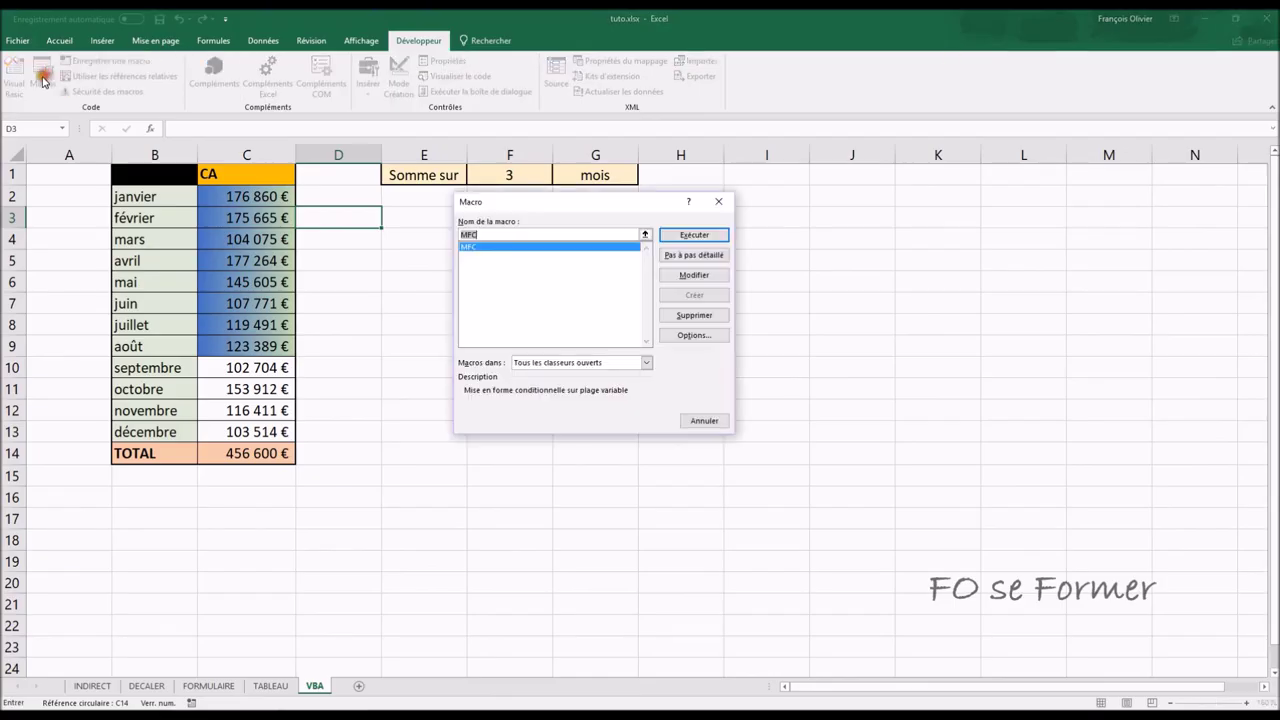
left_click(706, 236)
- Set F1 to 8 months and run the MFC macro again
left_click(530, 175)
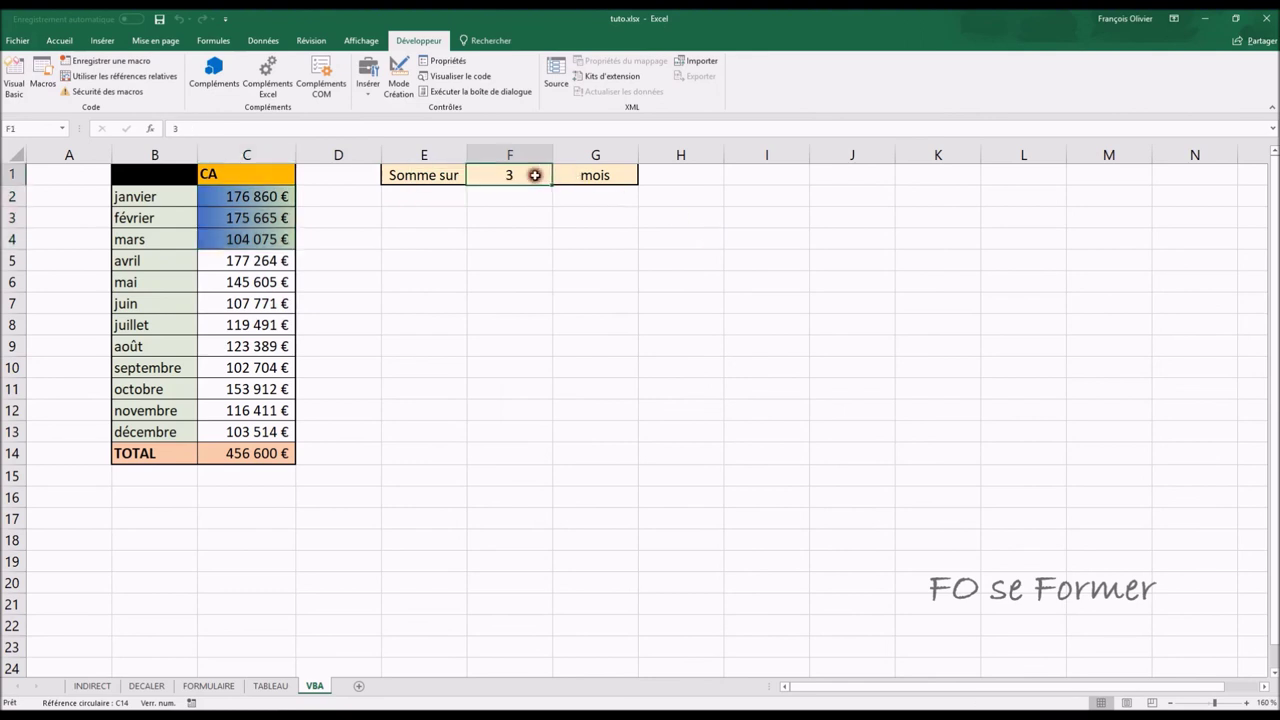
type("8")
left_click(524, 231)
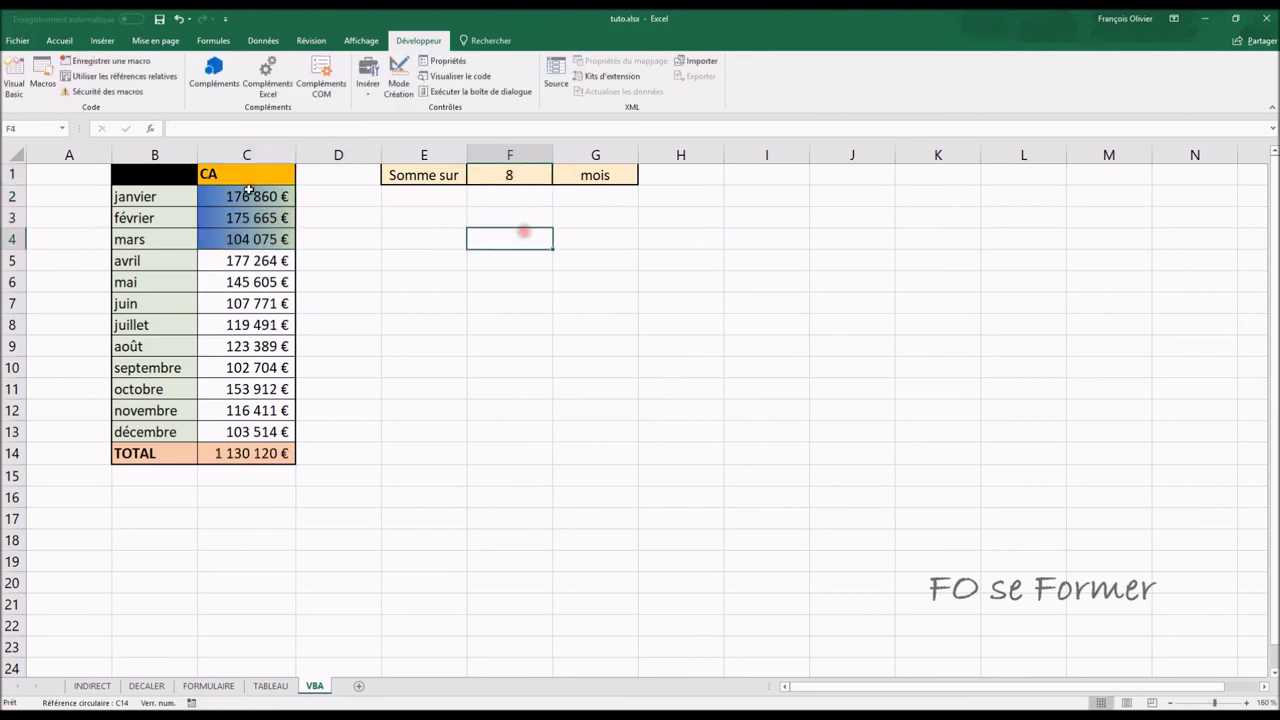
left_click(43, 81)
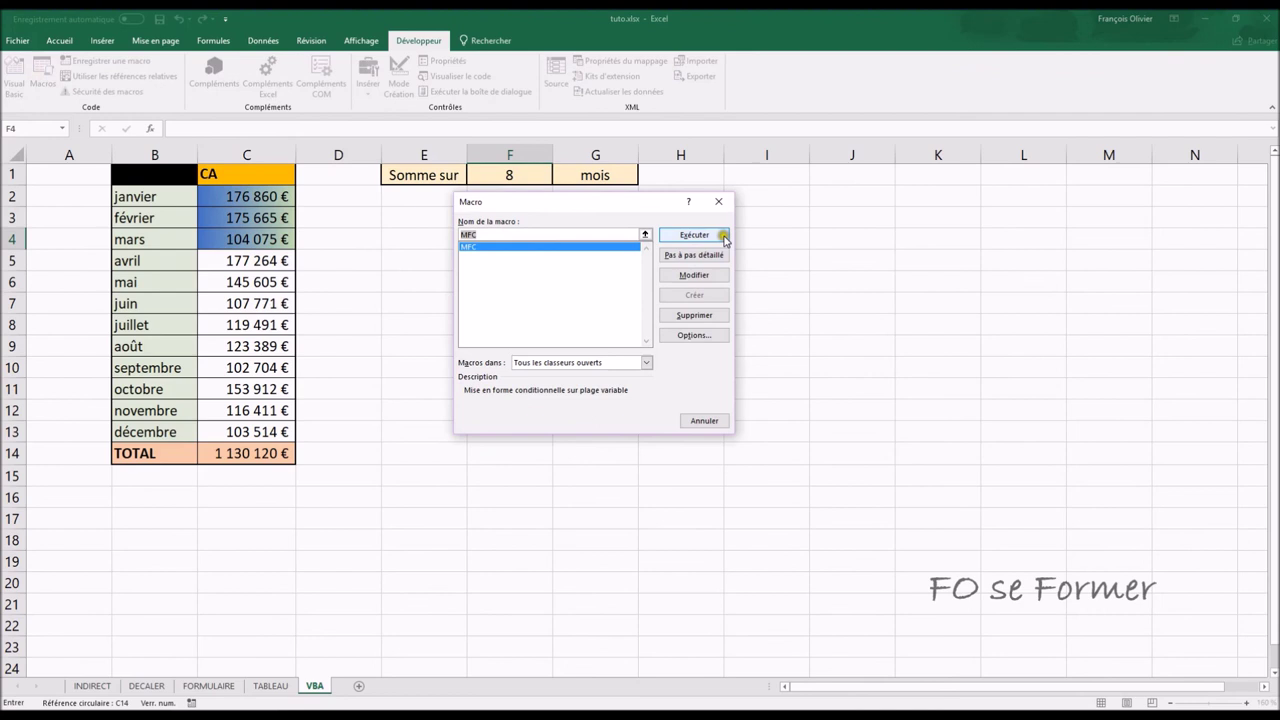
left_click(694, 235)
- Change F1 to 3 months and rerun MFC, so only C2:C4 gets the gradient
left_click(521, 178)
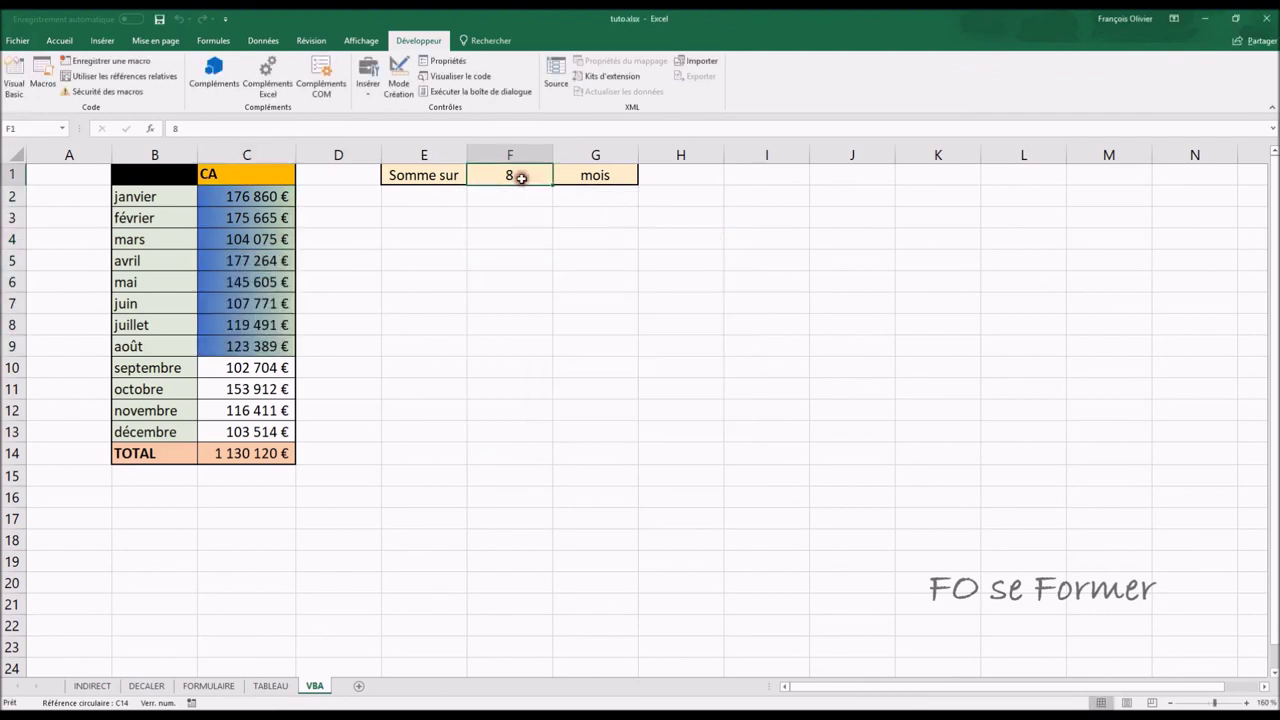
key("BackSpace")
type("3")
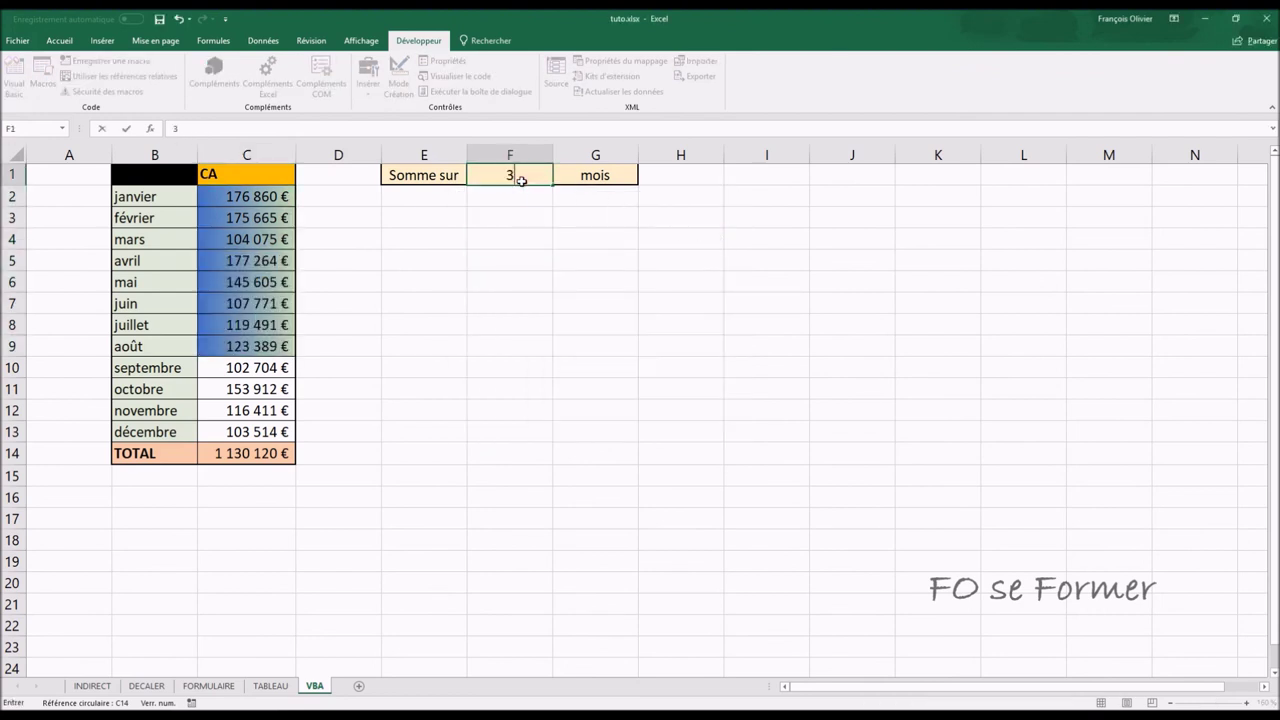
left_click(526, 217)
left_click(45, 80)
left_click(703, 236)
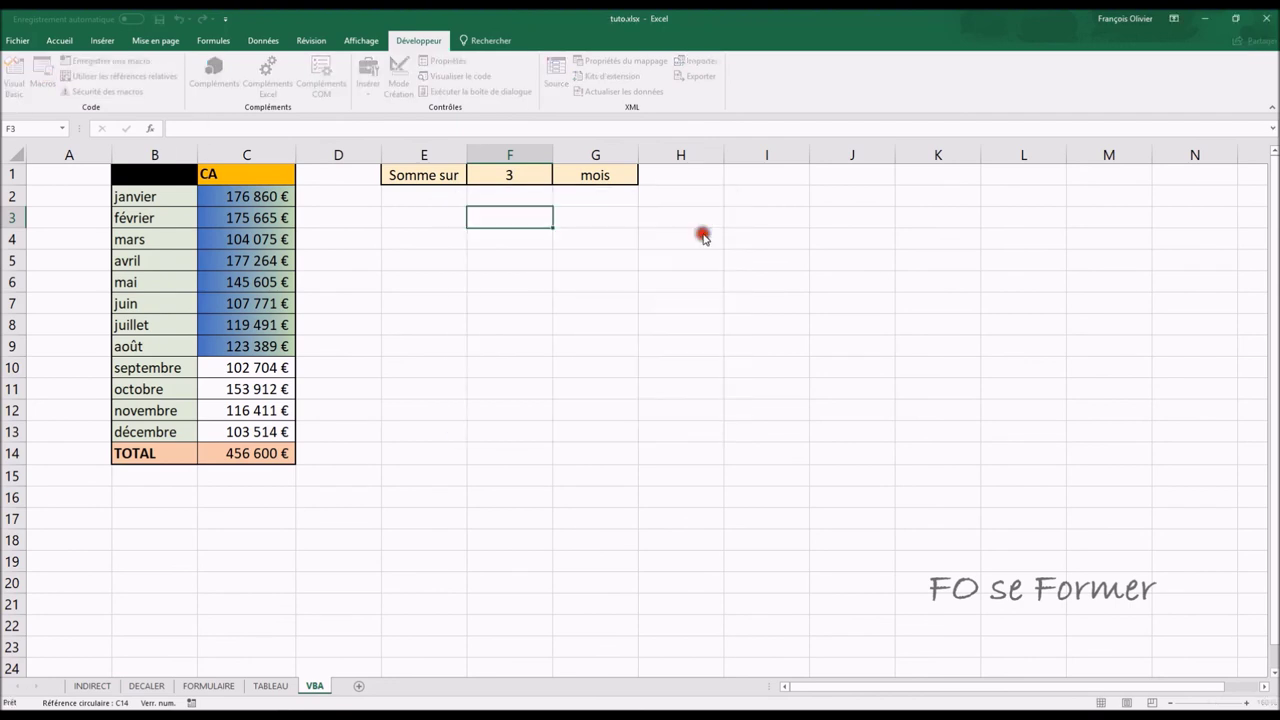
left_click(519, 261)
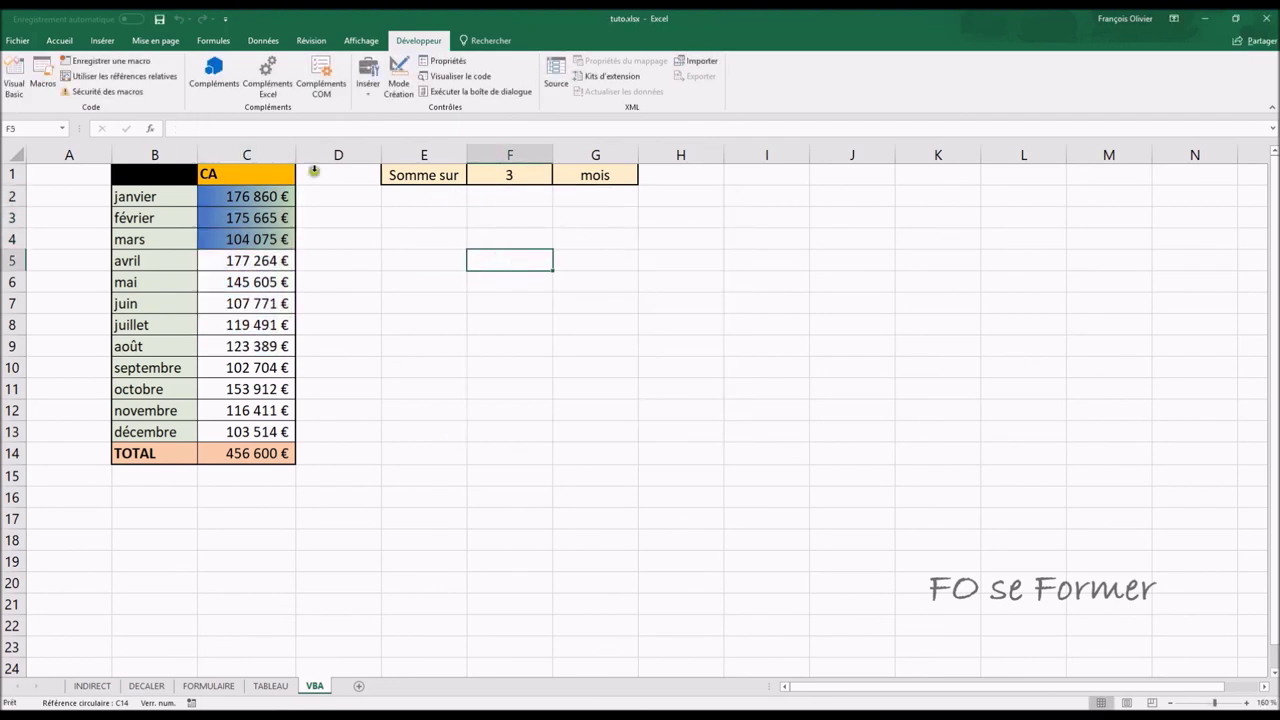
- Draw a form-control button below F1 and assign it the MFC macro
left_click(366, 86)
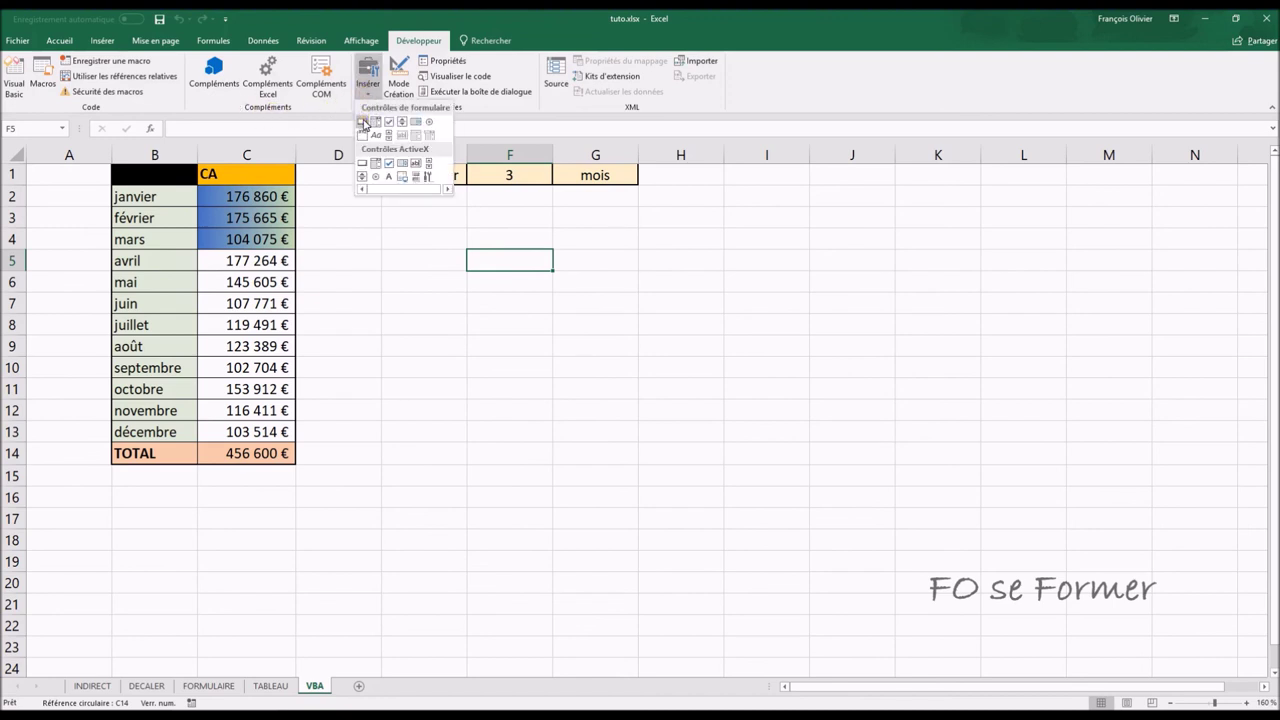
left_click(363, 122)
mouse_move(421, 228)
left_mouse_down()
mouse_move(437, 260)
mouse_move(580, 284)
left_mouse_up()
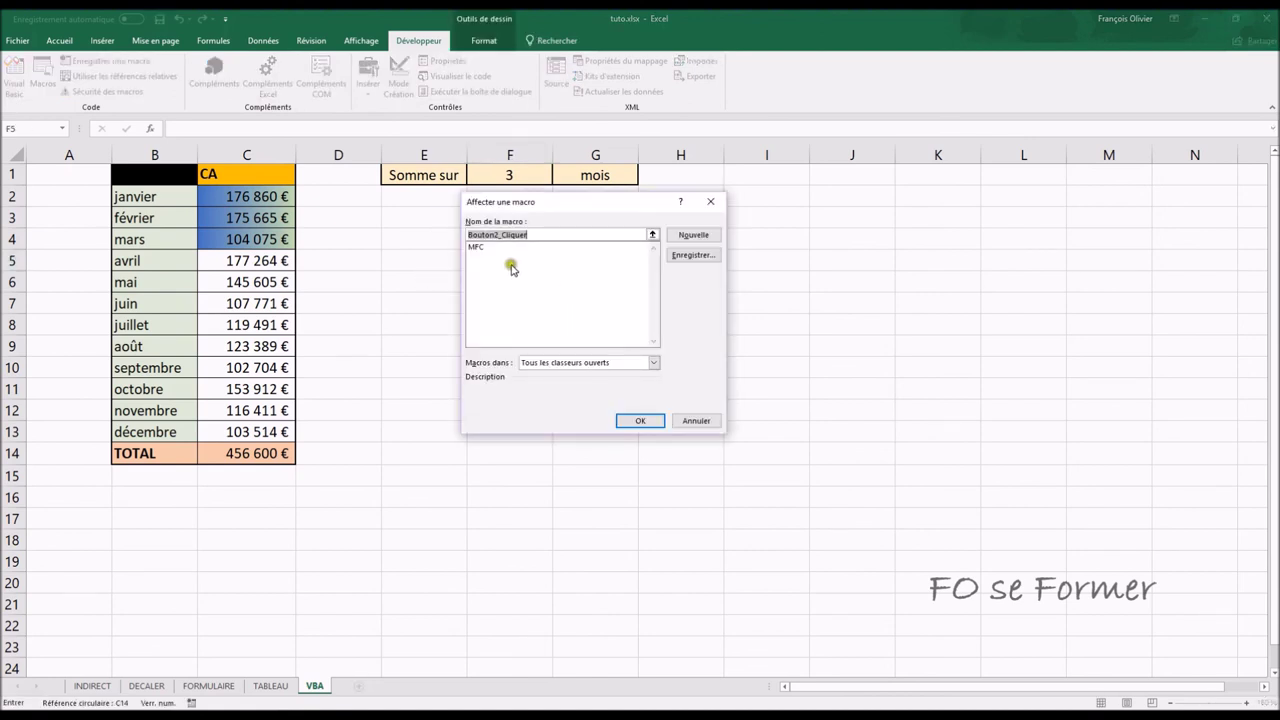
left_click(476, 247)
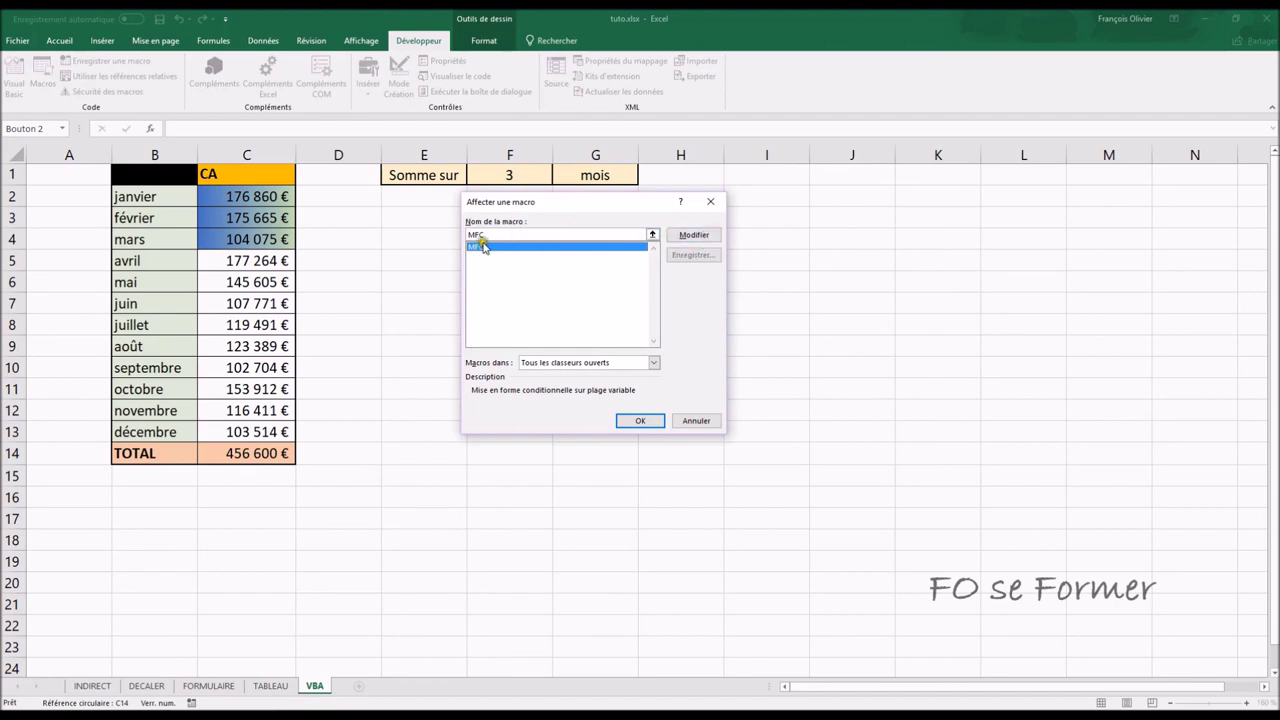
left_click(630, 420)
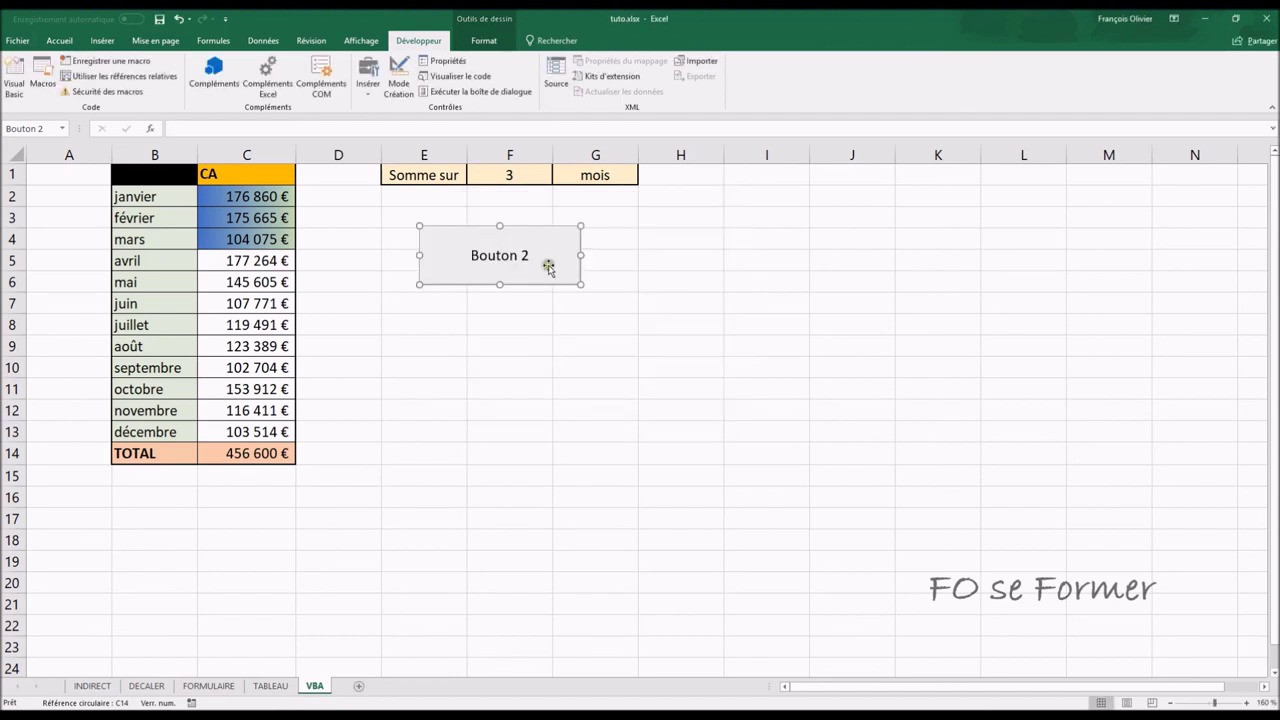
- Rename the button's label to MFC
left_click(525, 256)
key("Delete")
key("Delete")
key("Delete")
key("Delete")
key("Delete")
key("Delete")
key("Delete")
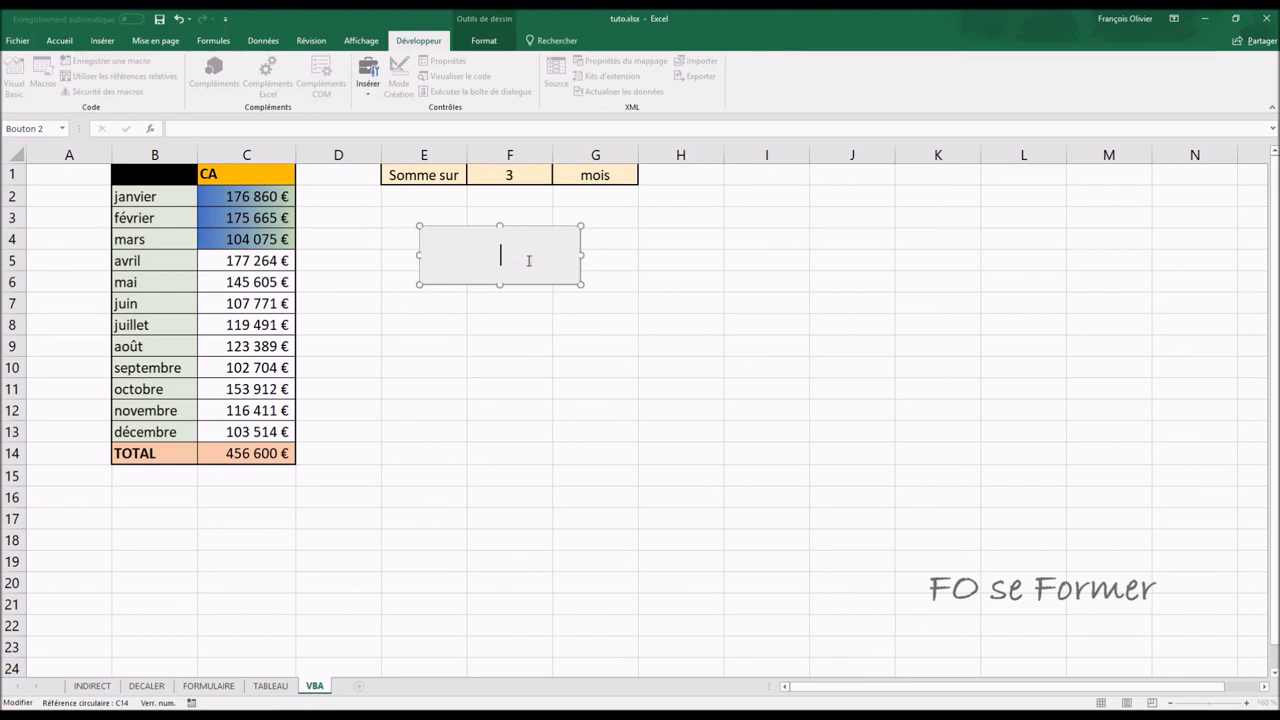
type("MFC")
left_click(554, 345)
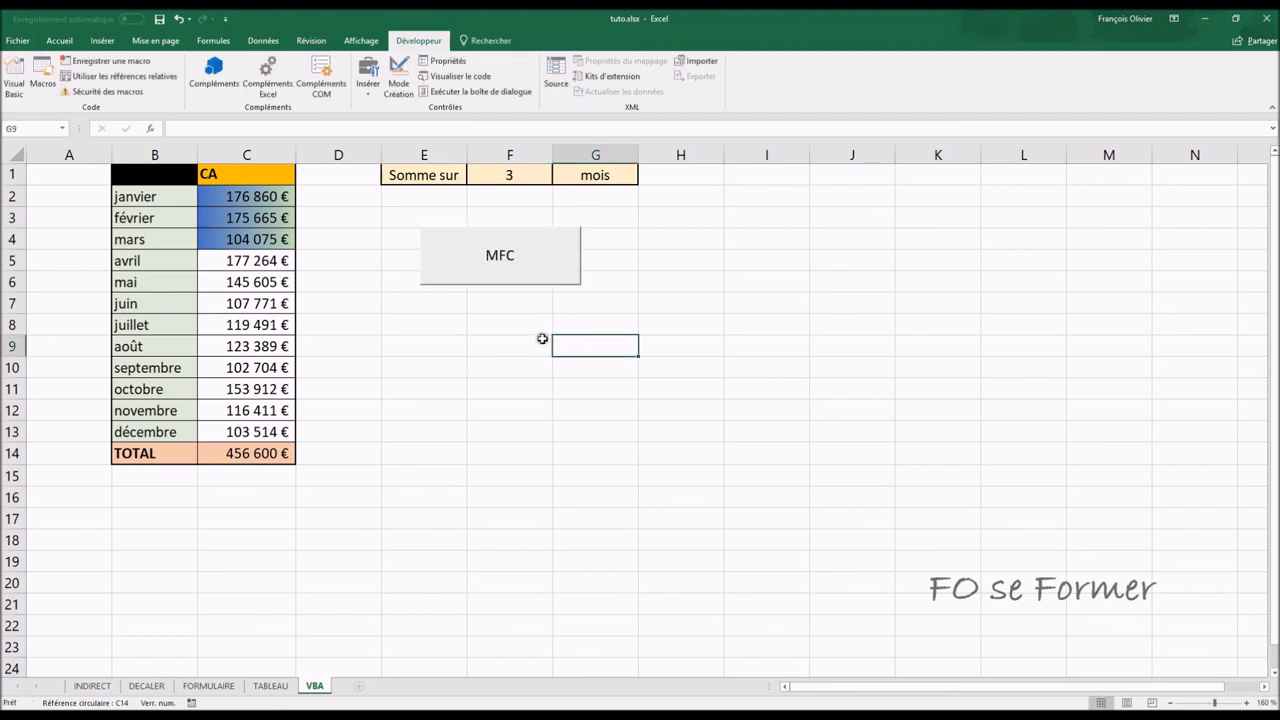
- Run MFC from the new button, then set F1 to 11 and run it again
left_click(532, 261)
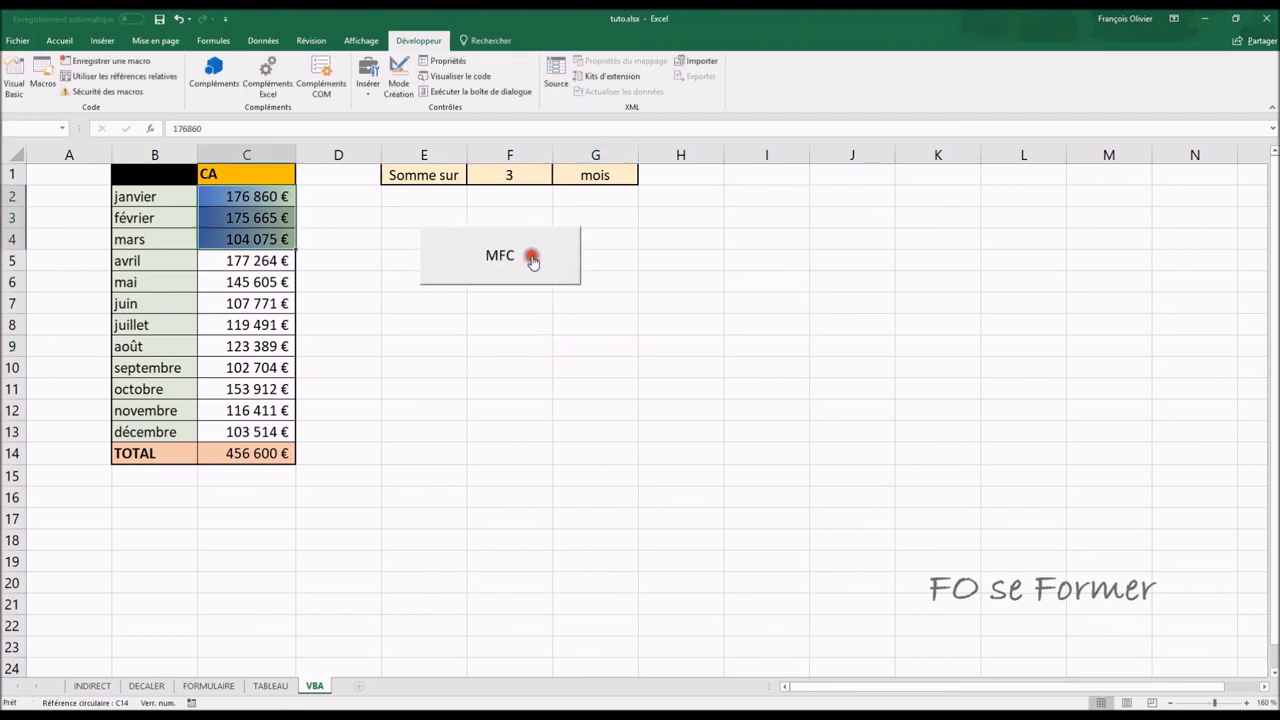
left_click(524, 175)
key("BackSpace")
type("11")
key("Return")
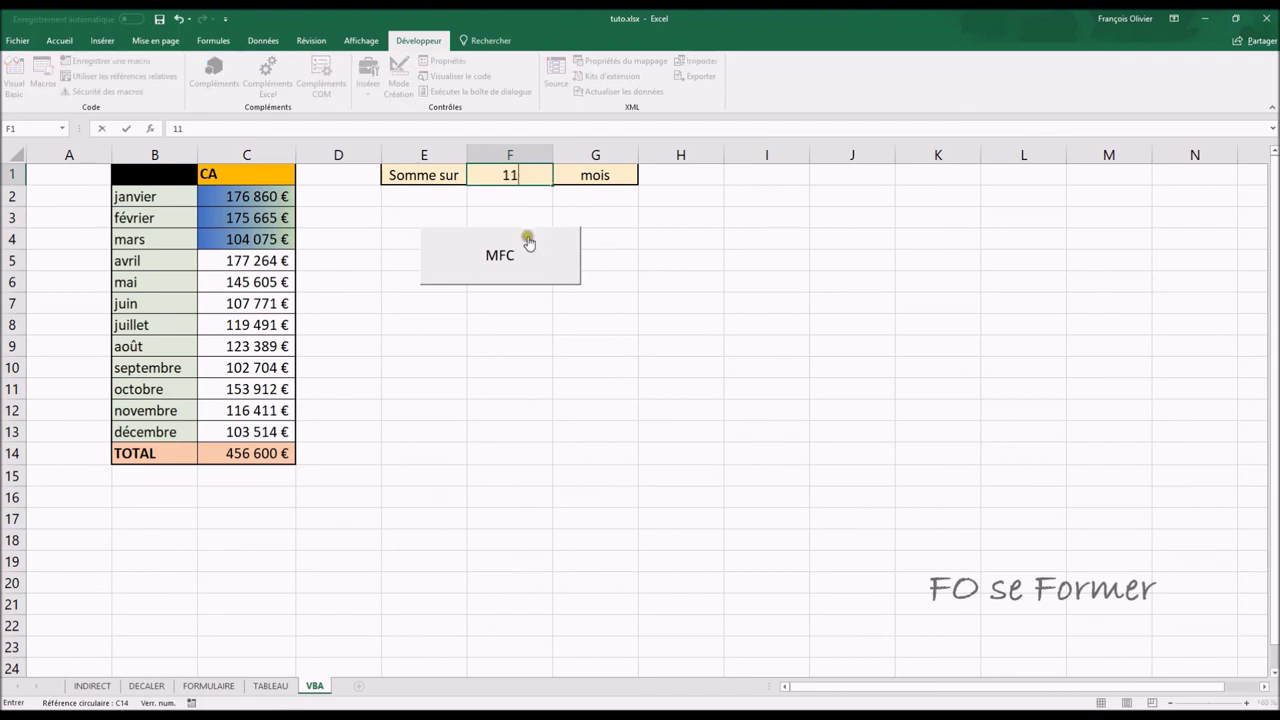
left_click(531, 252)
- Set F1 to 5 and rerun MFC so the gradient spans C2:C6
left_click(528, 174)
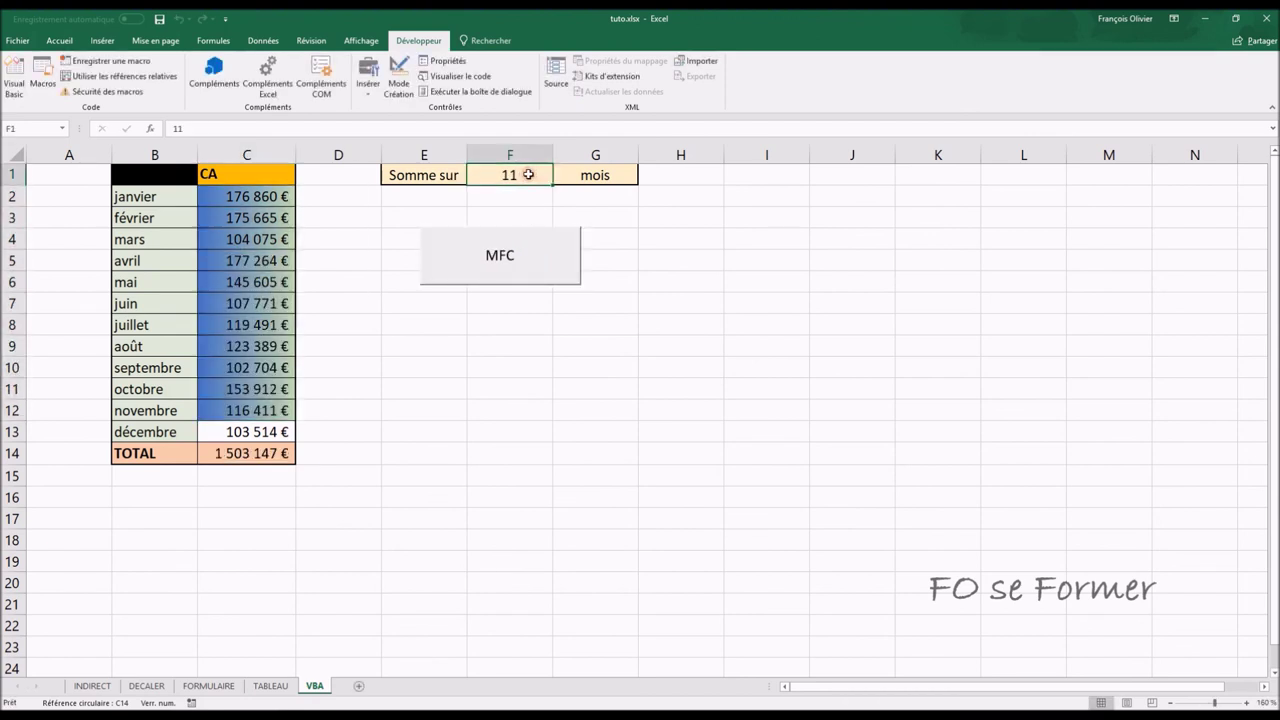
type("5")
key("Return")
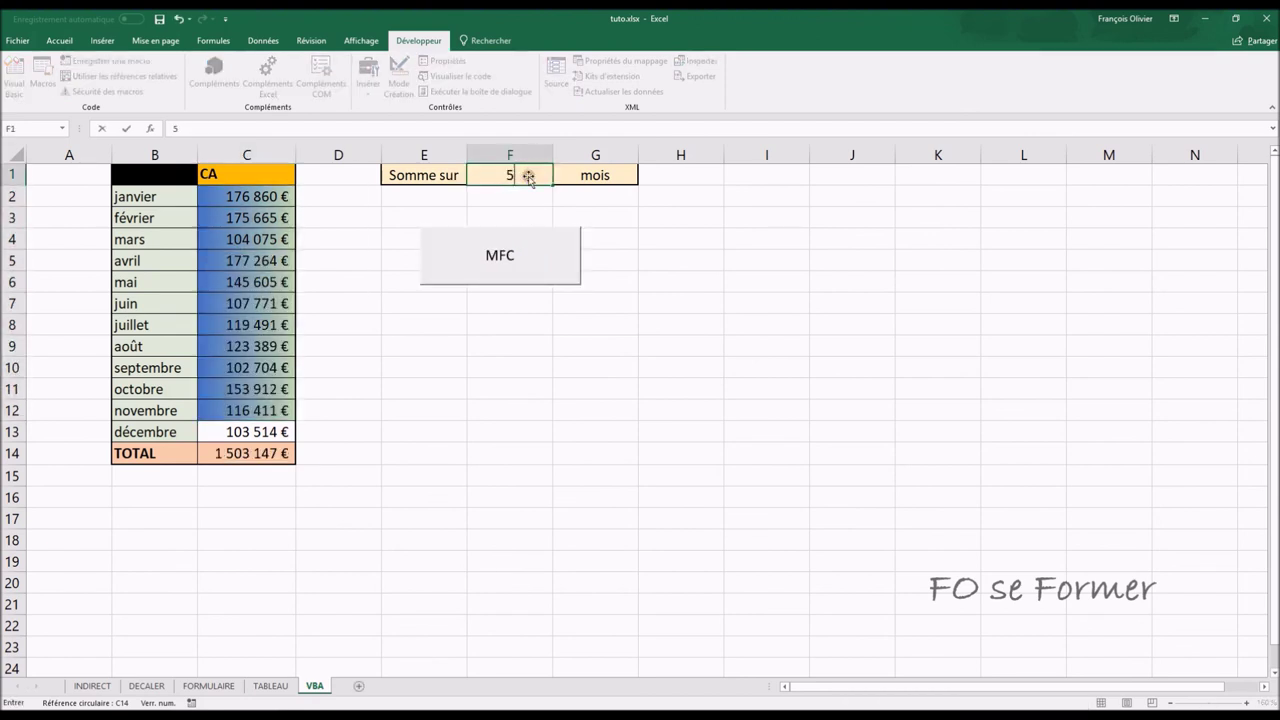
left_click(532, 250)
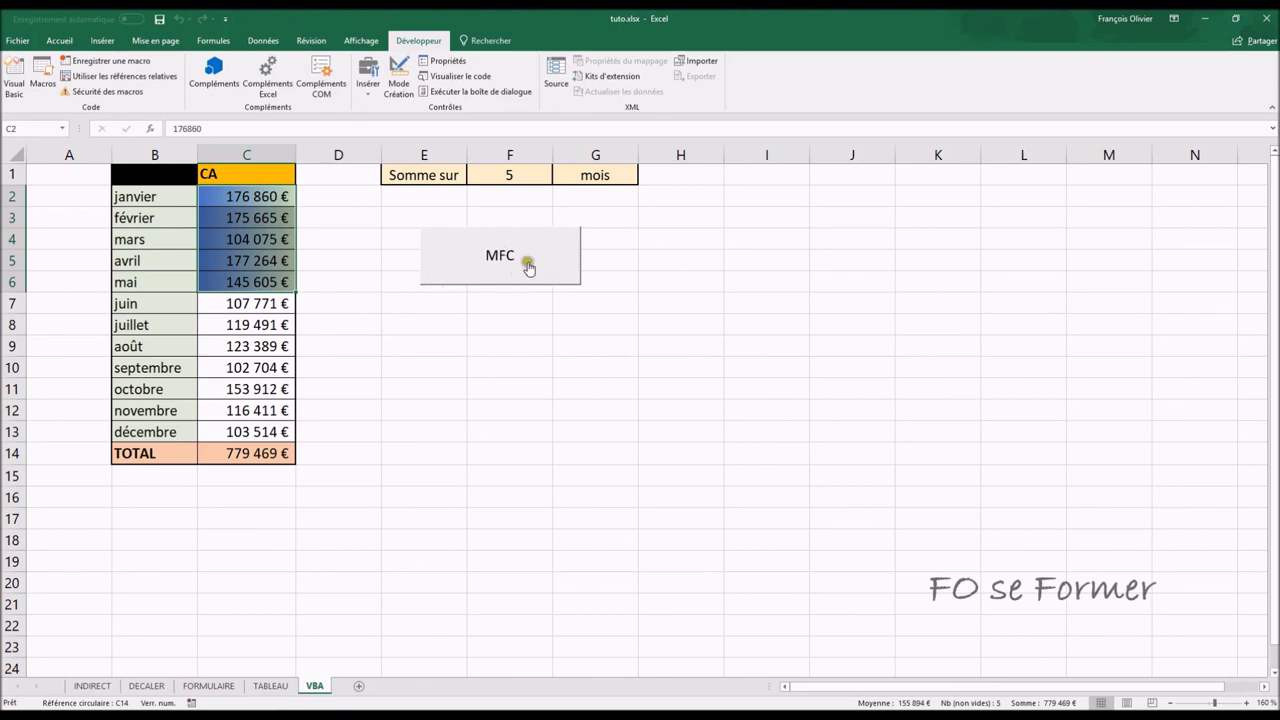
left_click(58, 40)
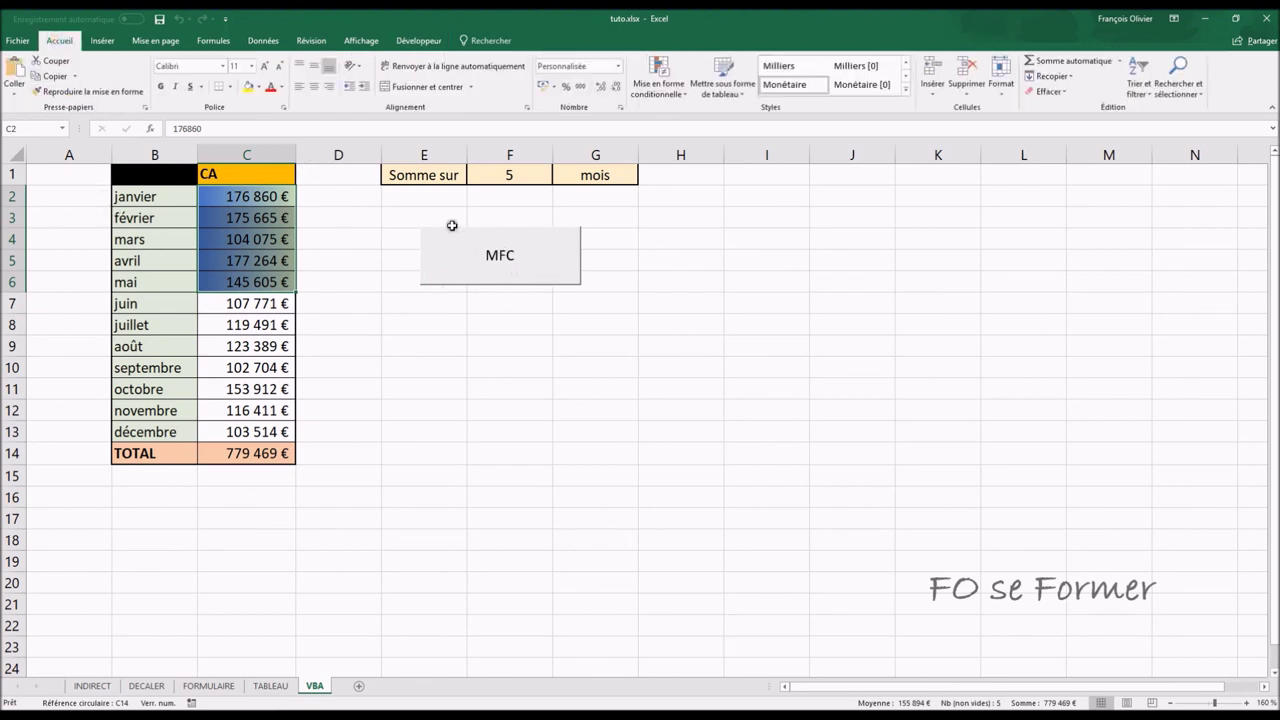
left_click(418, 40)
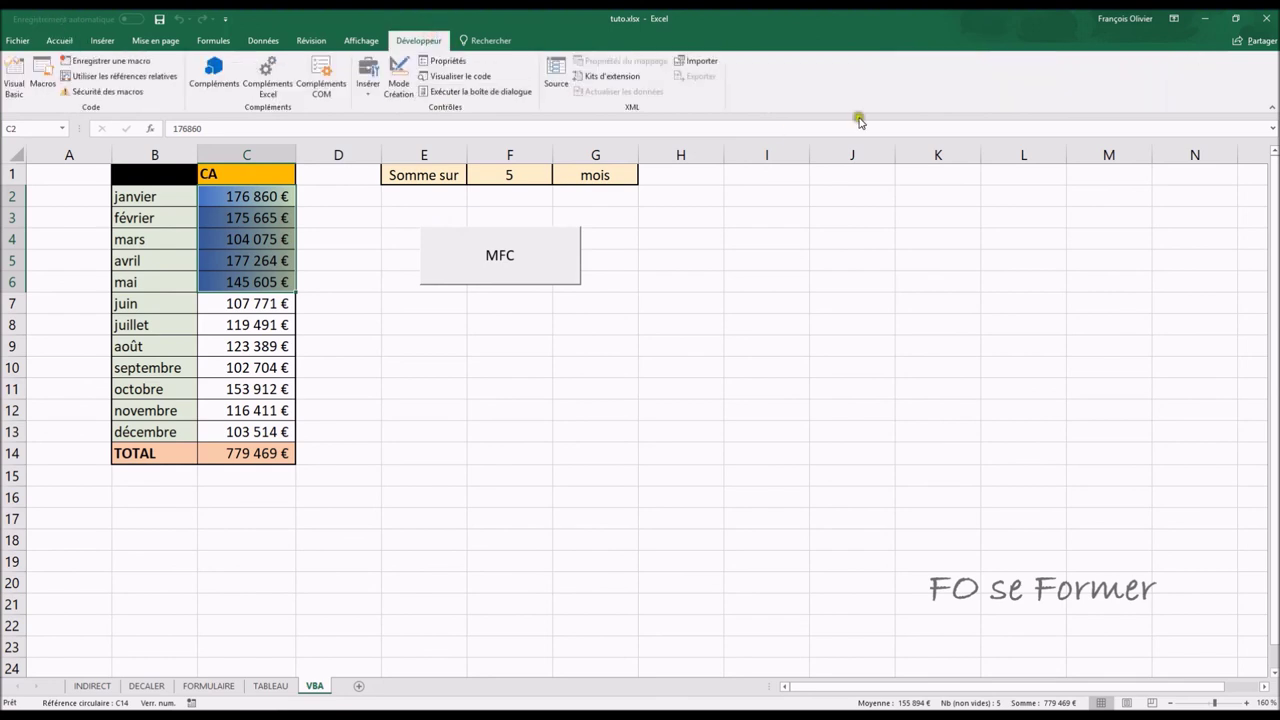
- Untick Développeur in the ribbon customisation options to hide the Developer tab
right_click(786, 84)
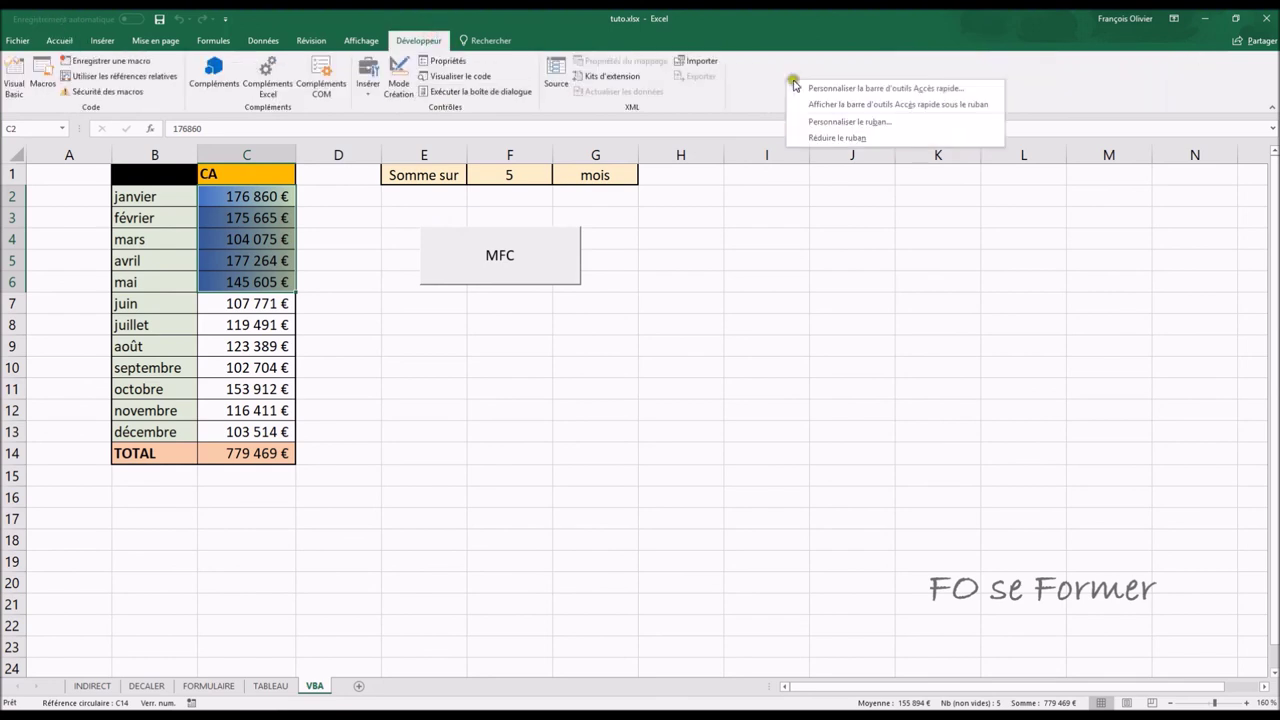
left_click(847, 120)
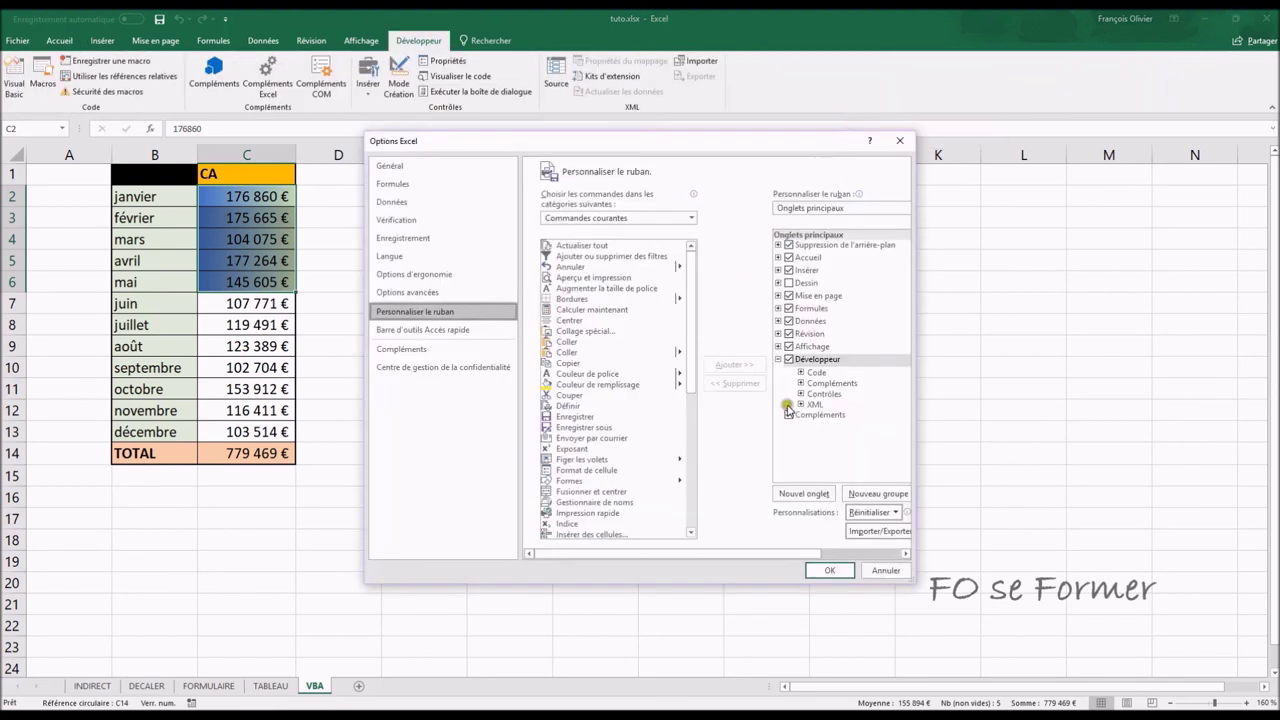
left_click(800, 359)
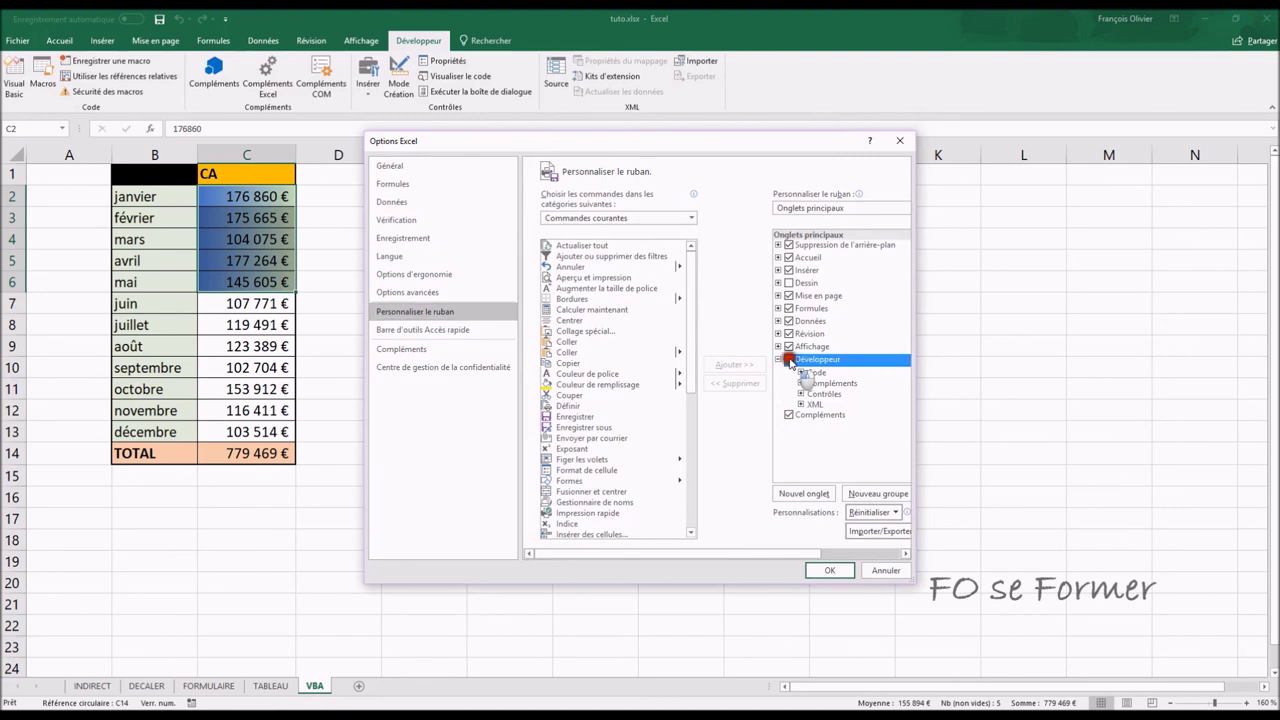
left_click(828, 567)
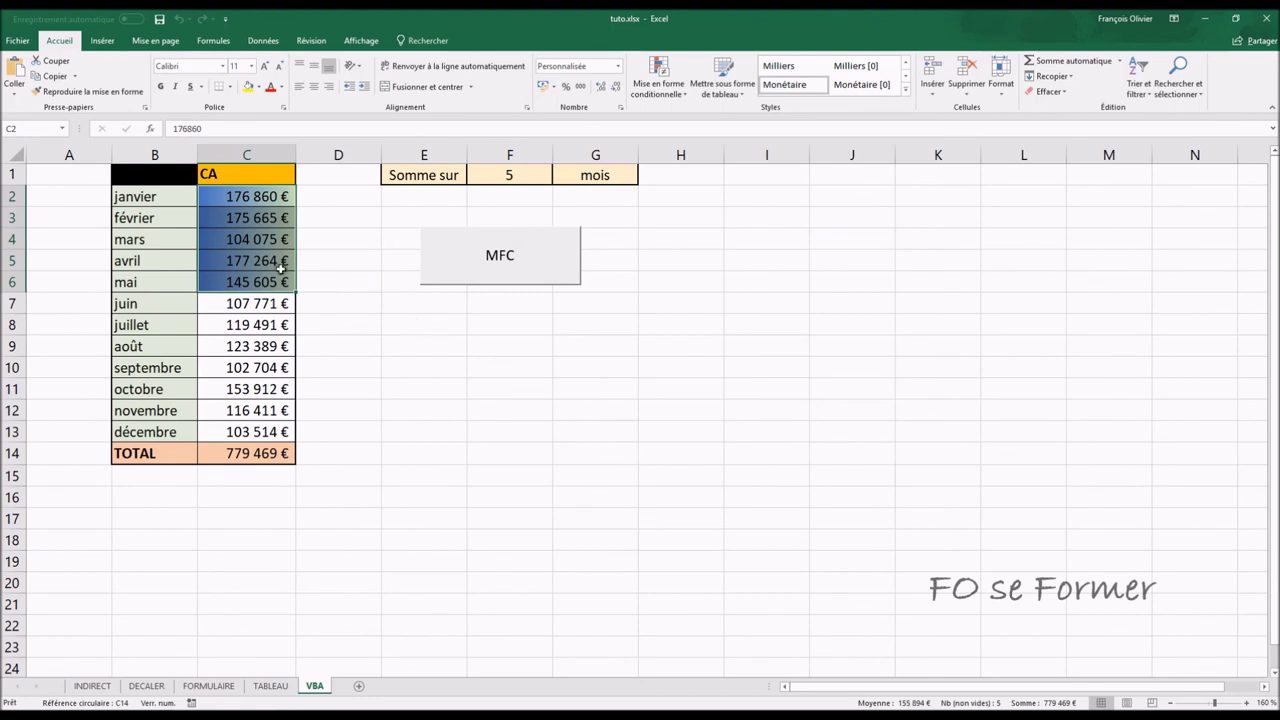
- Set F1 to 2 and run the MFC button
left_click(502, 176)
type("2")
key("Return")
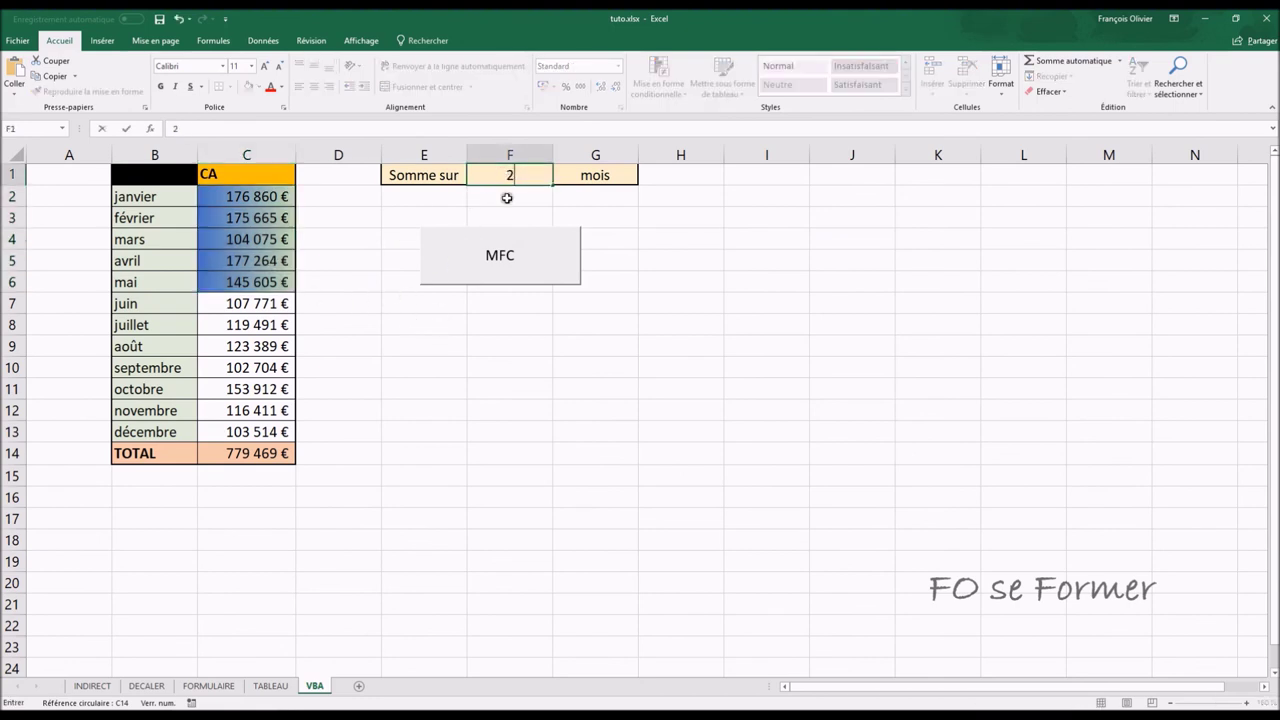
left_click(515, 255)
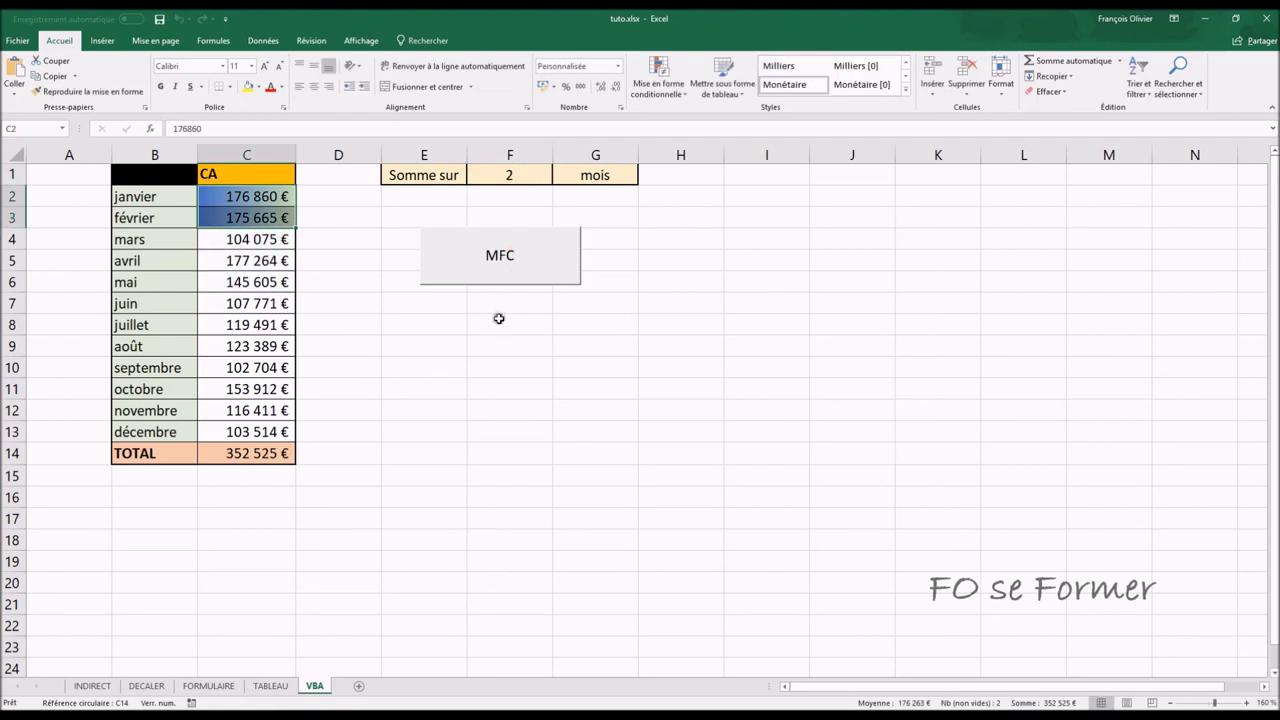
- Set F1 to 7 and run MFC again, so the gradient covers C2:C8
left_click(511, 176)
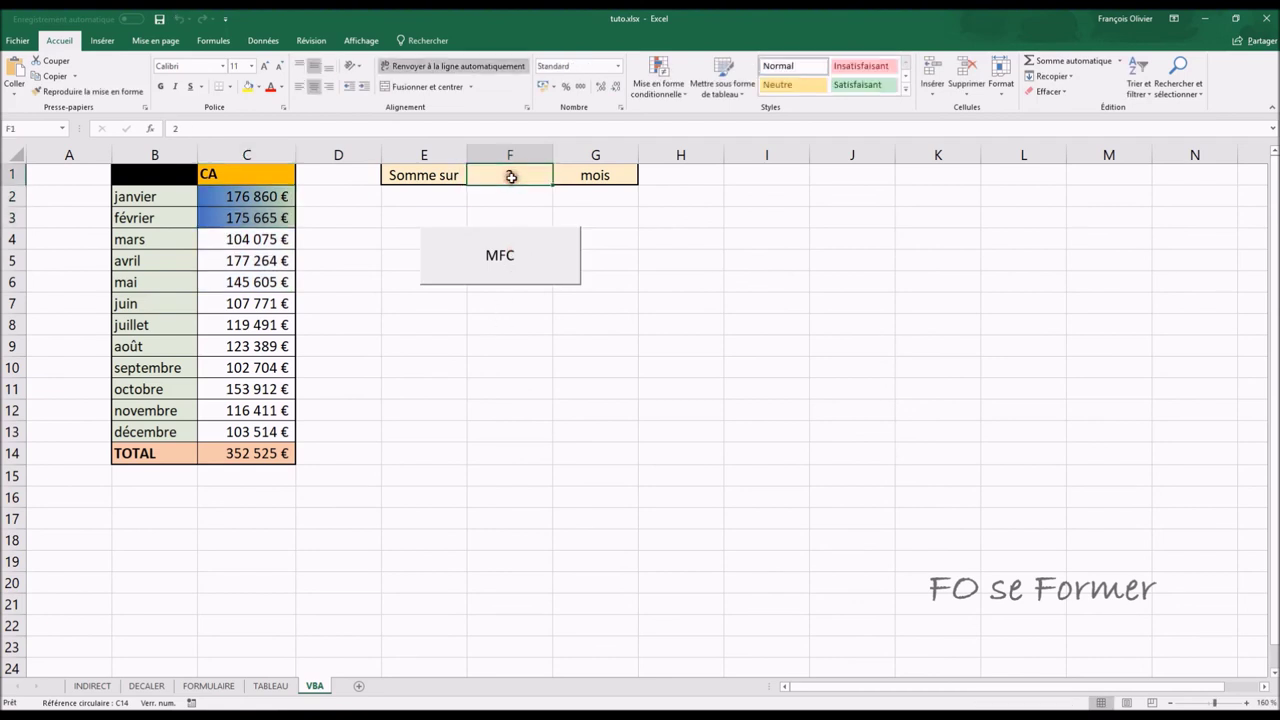
type("7")
key("Return")
left_click(516, 248)
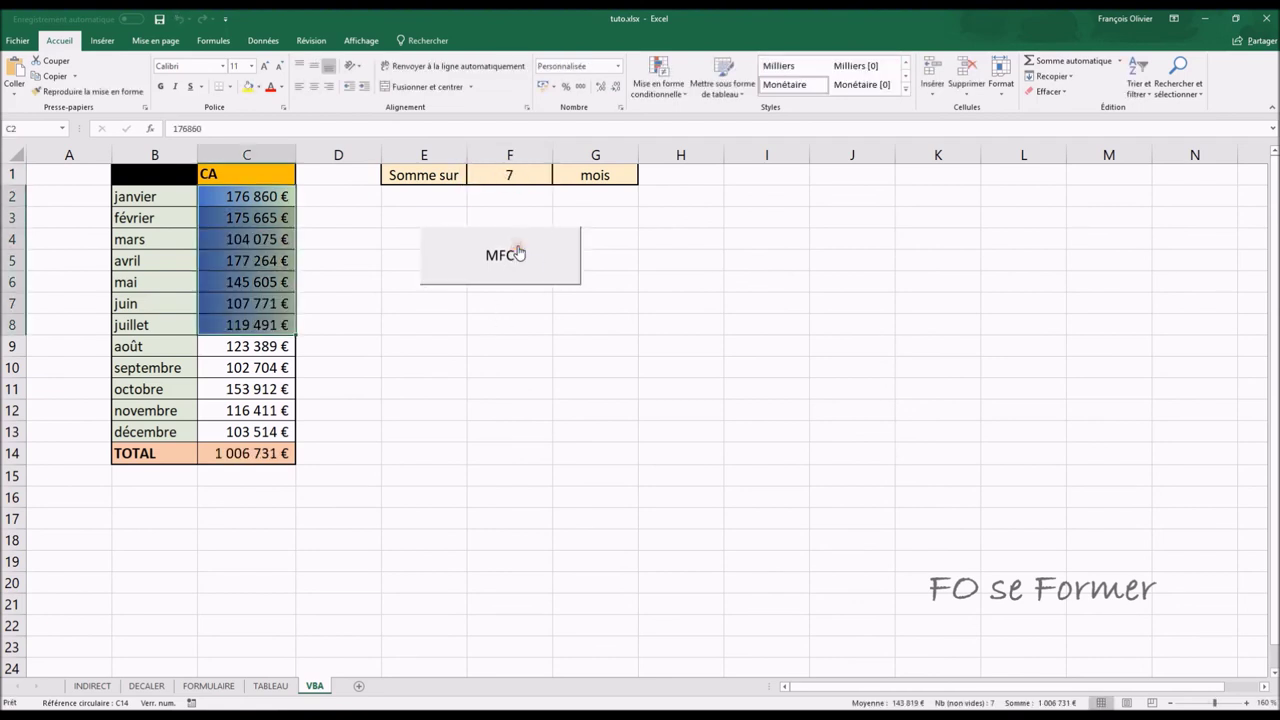
left_click(529, 316)
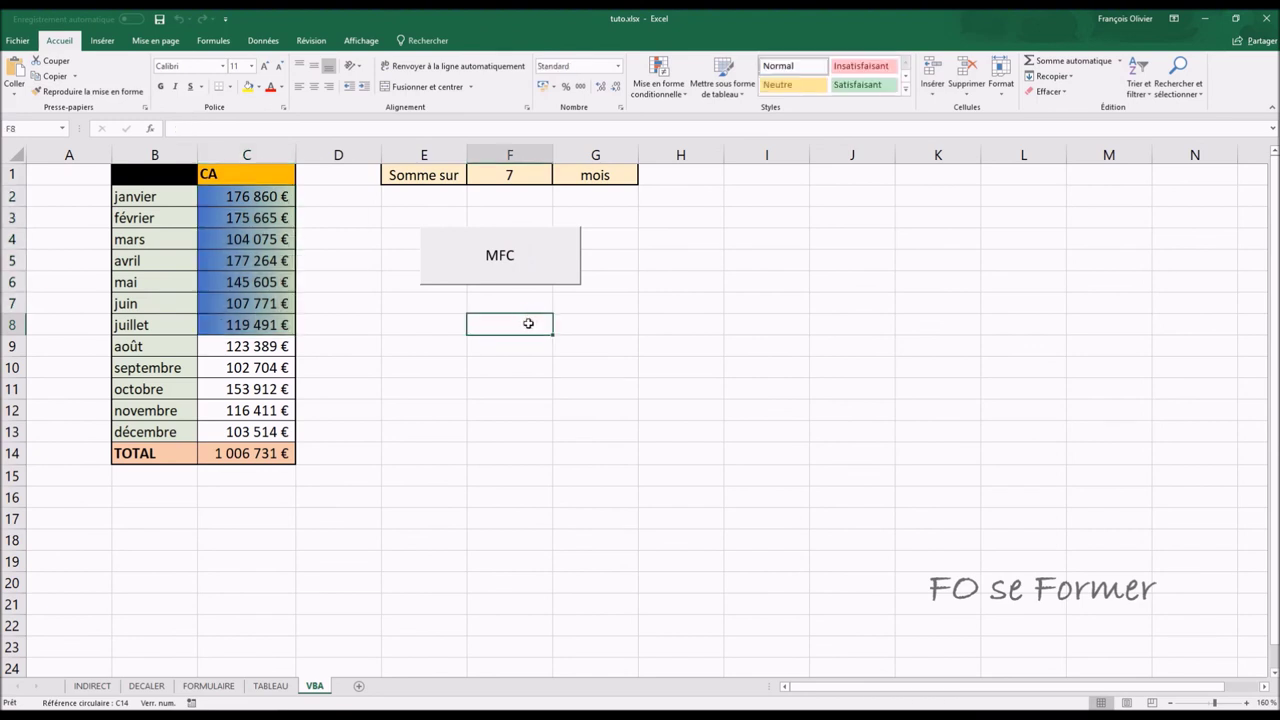